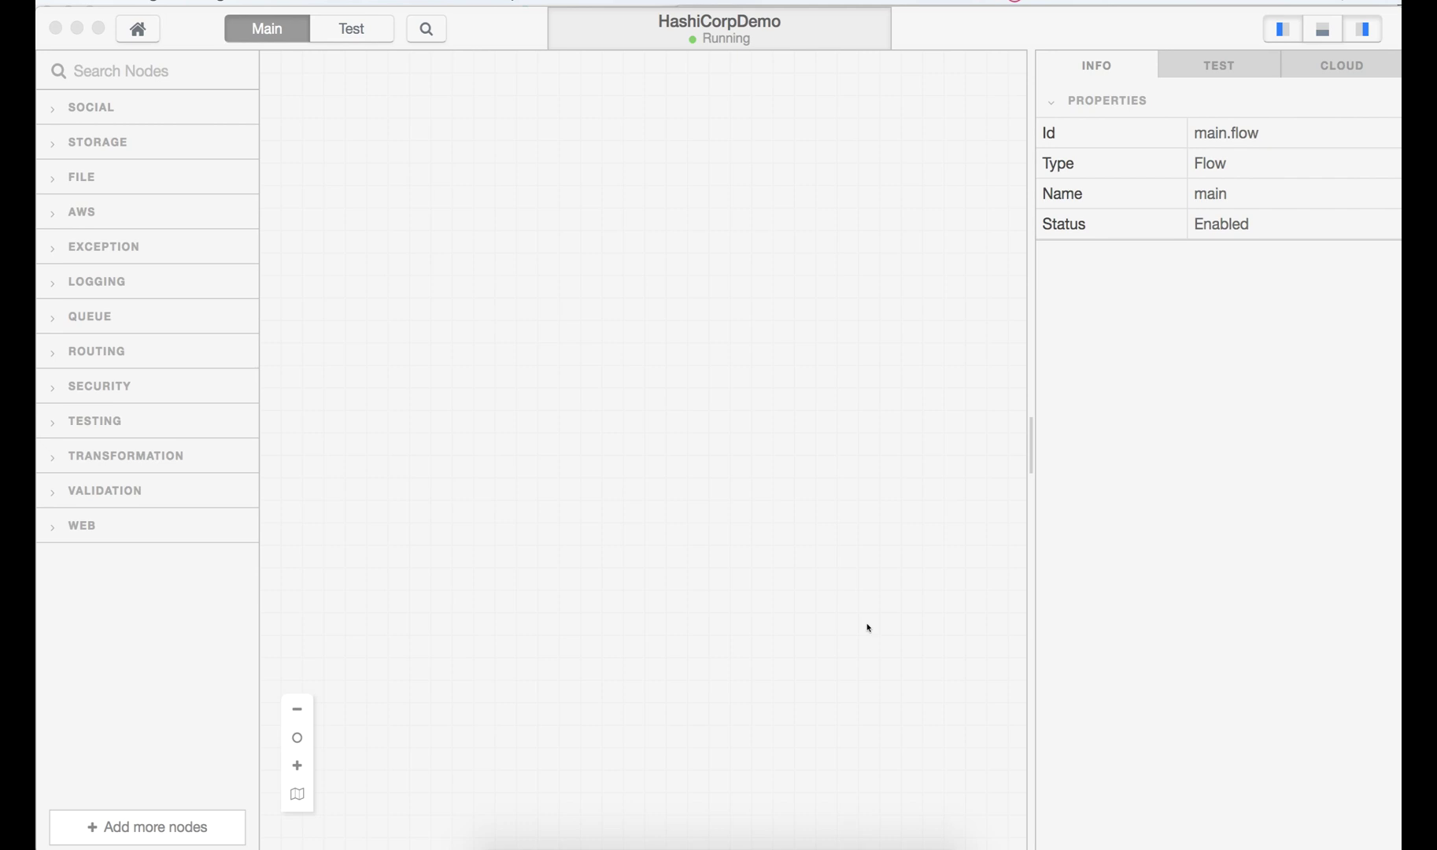
# - Check the running Vault server log in Terminal, then return to the HashiCorpDemo flow
pyautogui.click(801, 845)
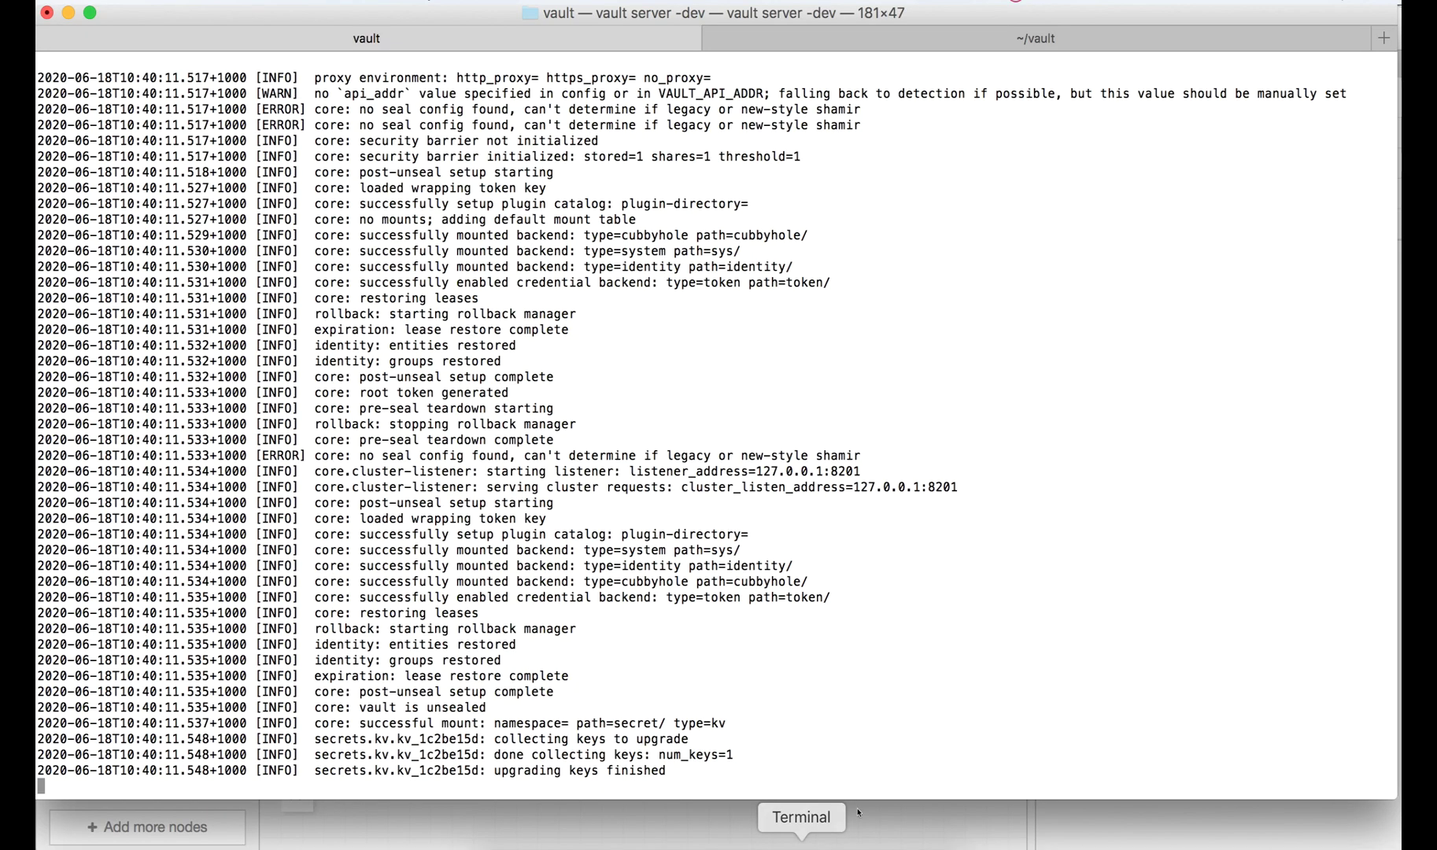
pyautogui.scroll(5, 476, 146)
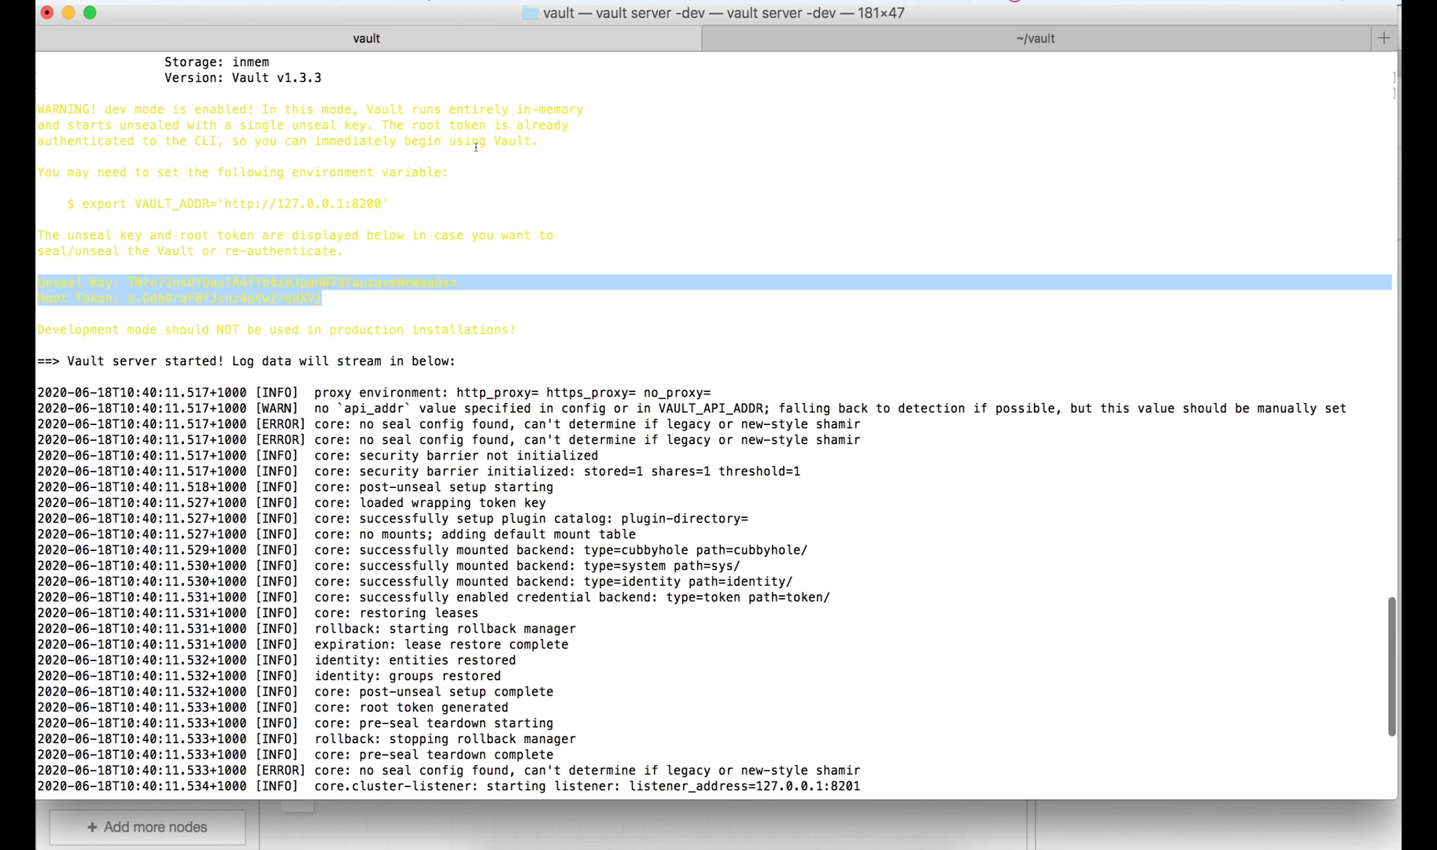
pyautogui.scroll(-5, 448, 359)
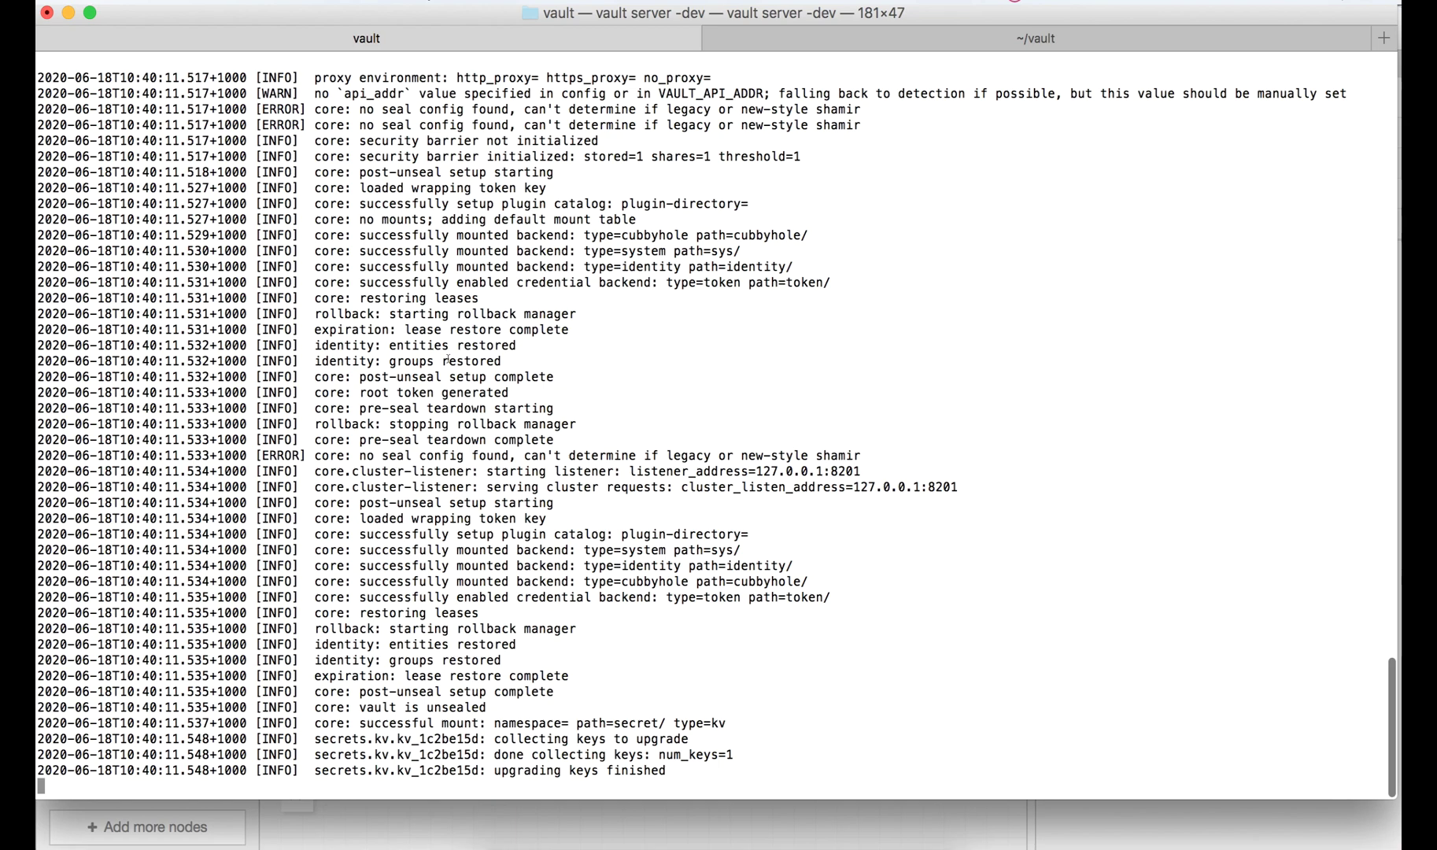
pyautogui.click(668, 813)
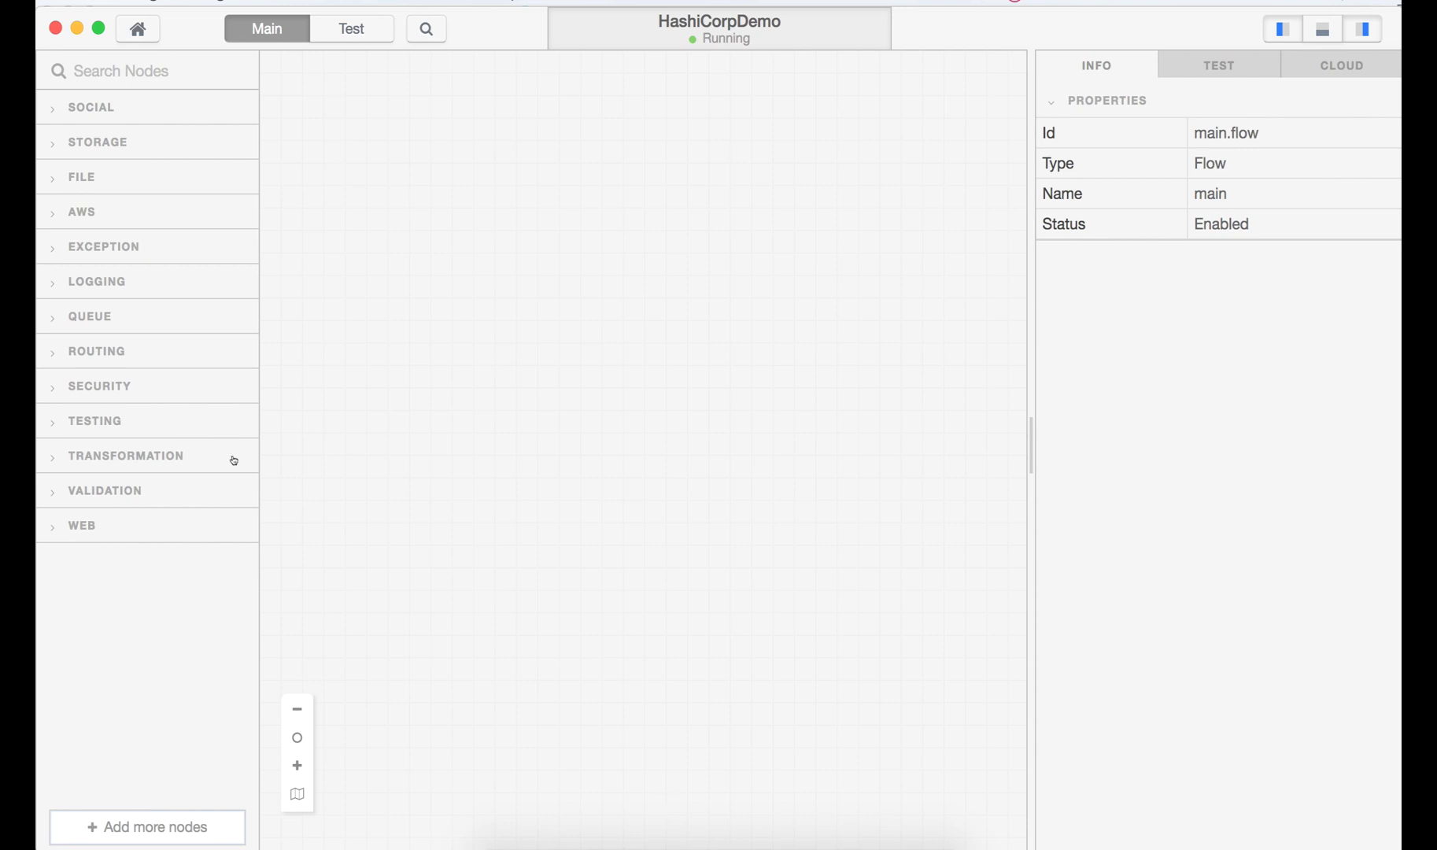
# - Browse the QUEUE and SECURITY node categories in the palette
pyautogui.click(152, 310)
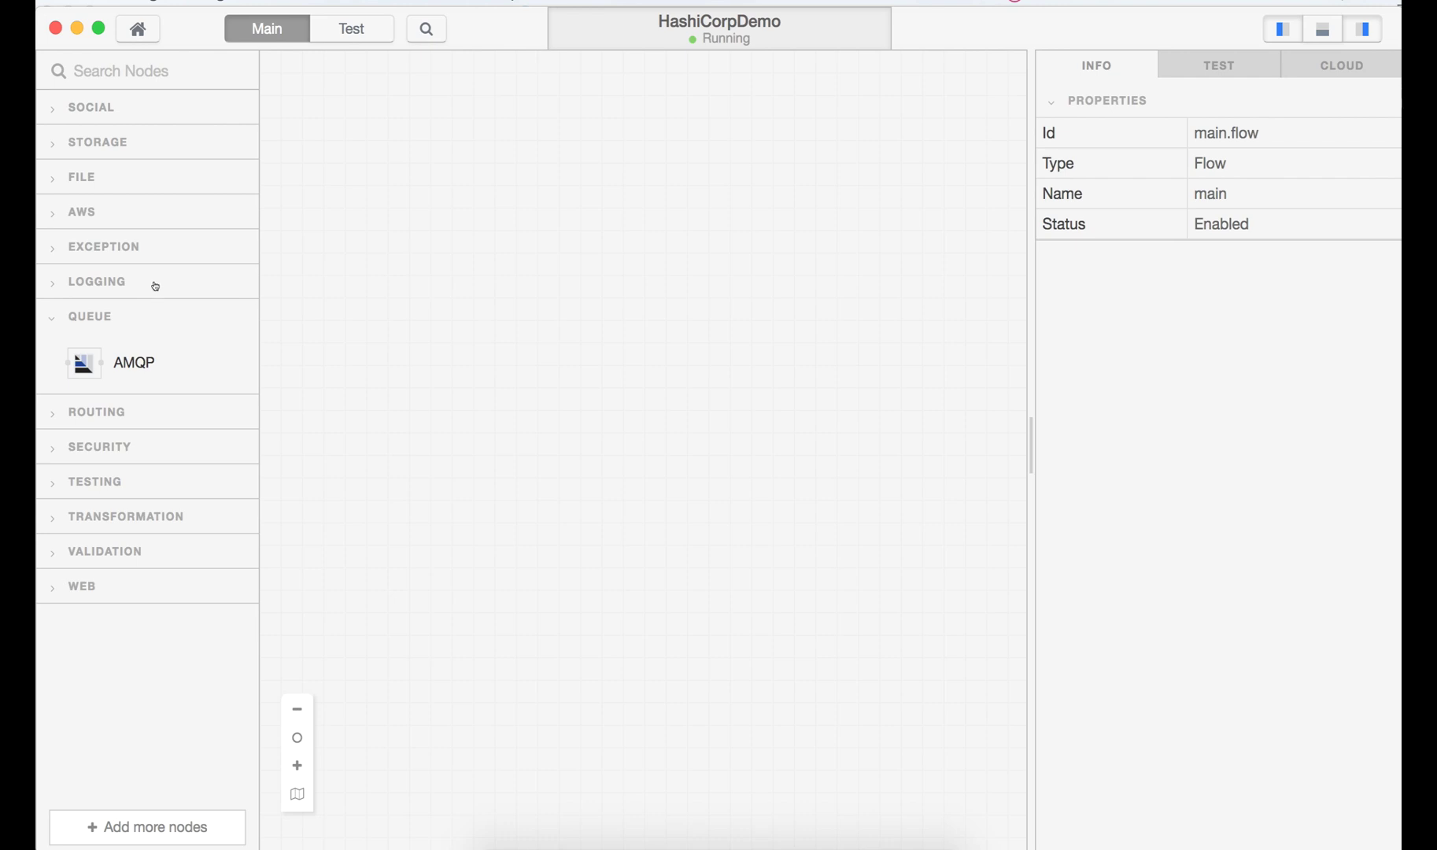
pyautogui.click(141, 317)
pyautogui.click(126, 388)
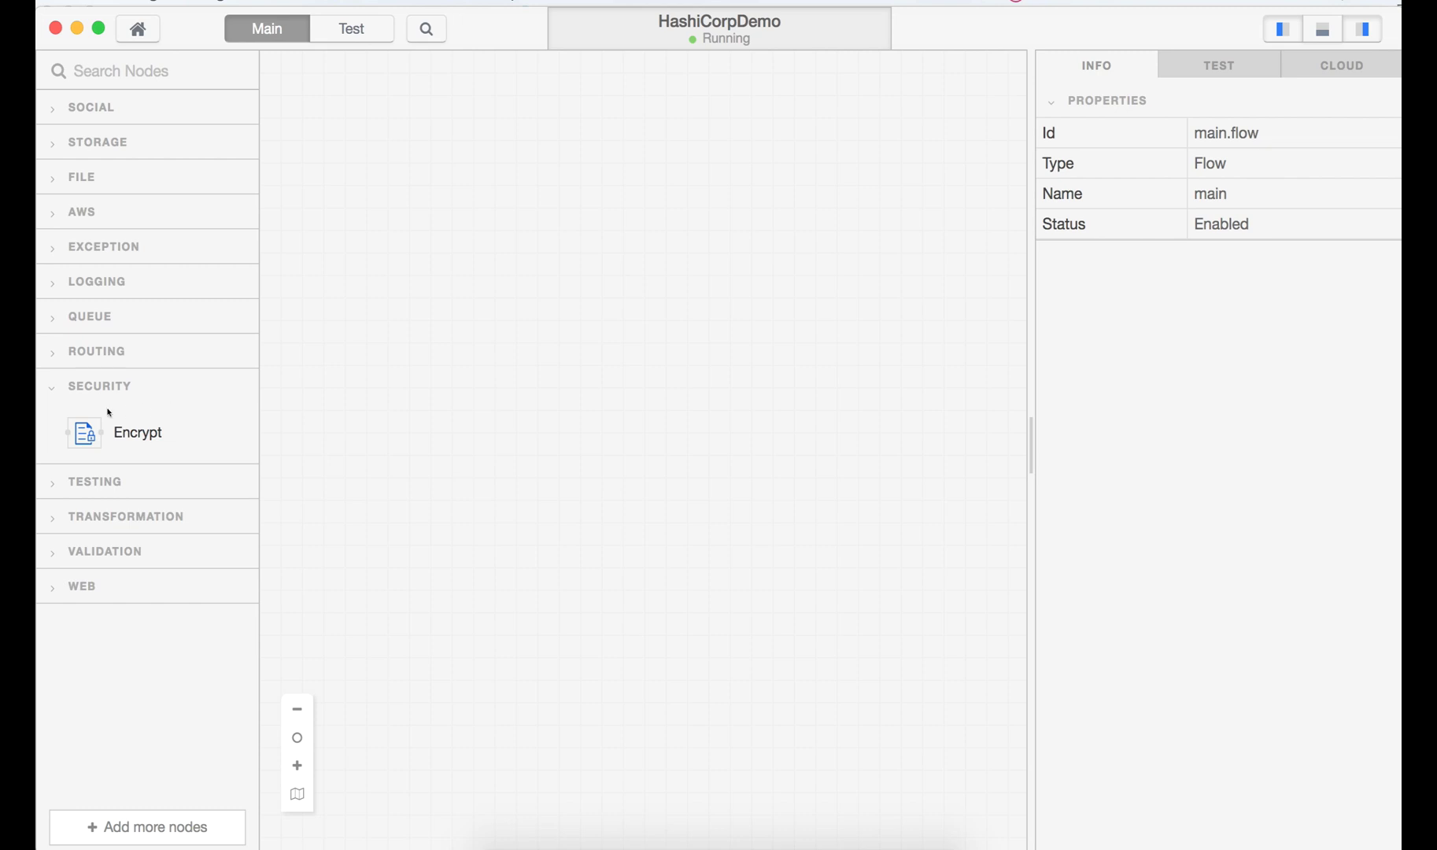
pyautogui.moveTo(141, 421)
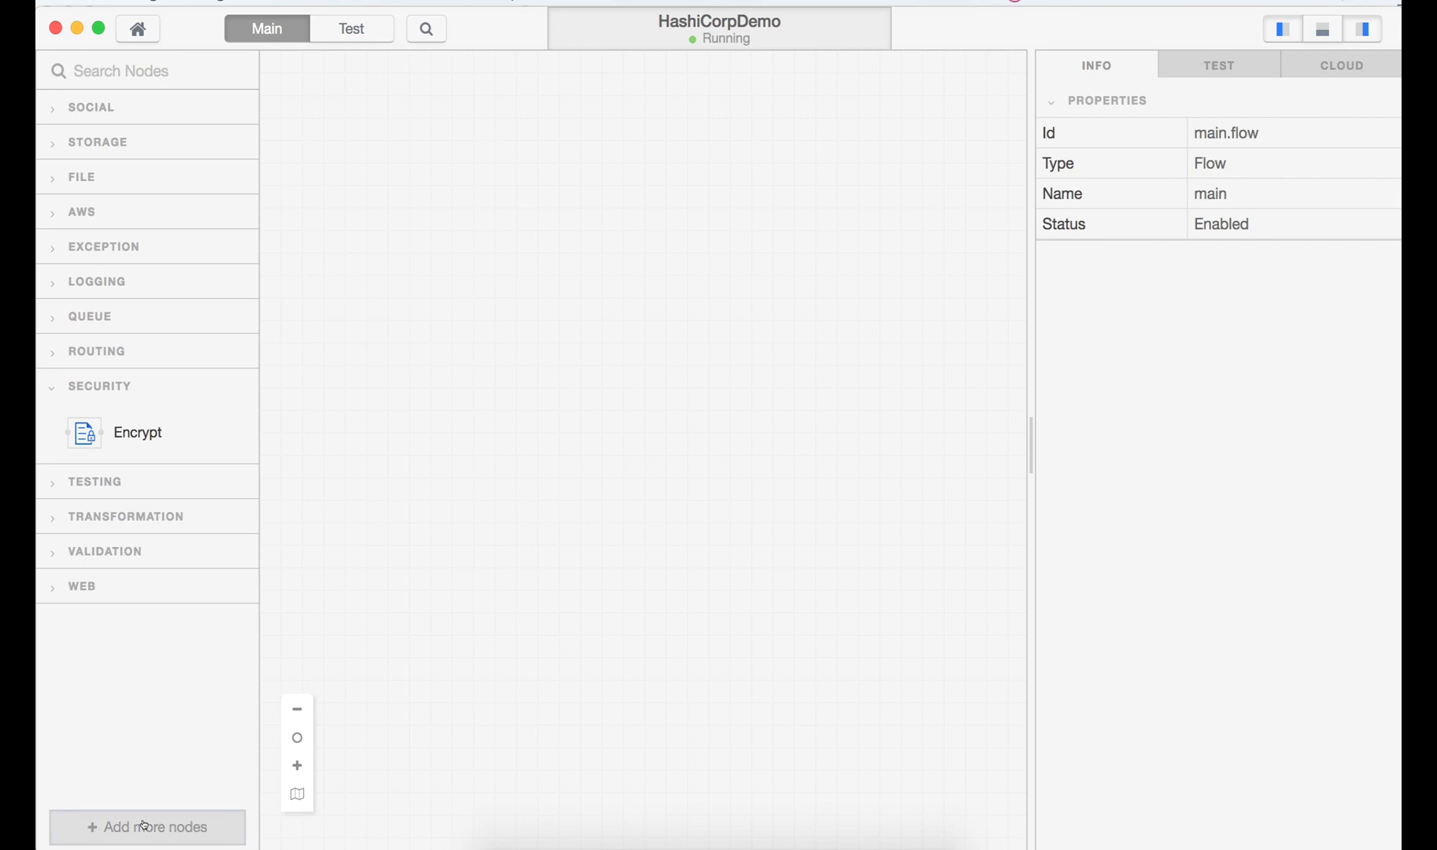
# - Install the free Vault node from the extra-nodes catalogue and close the catalogue
pyautogui.click(144, 825)
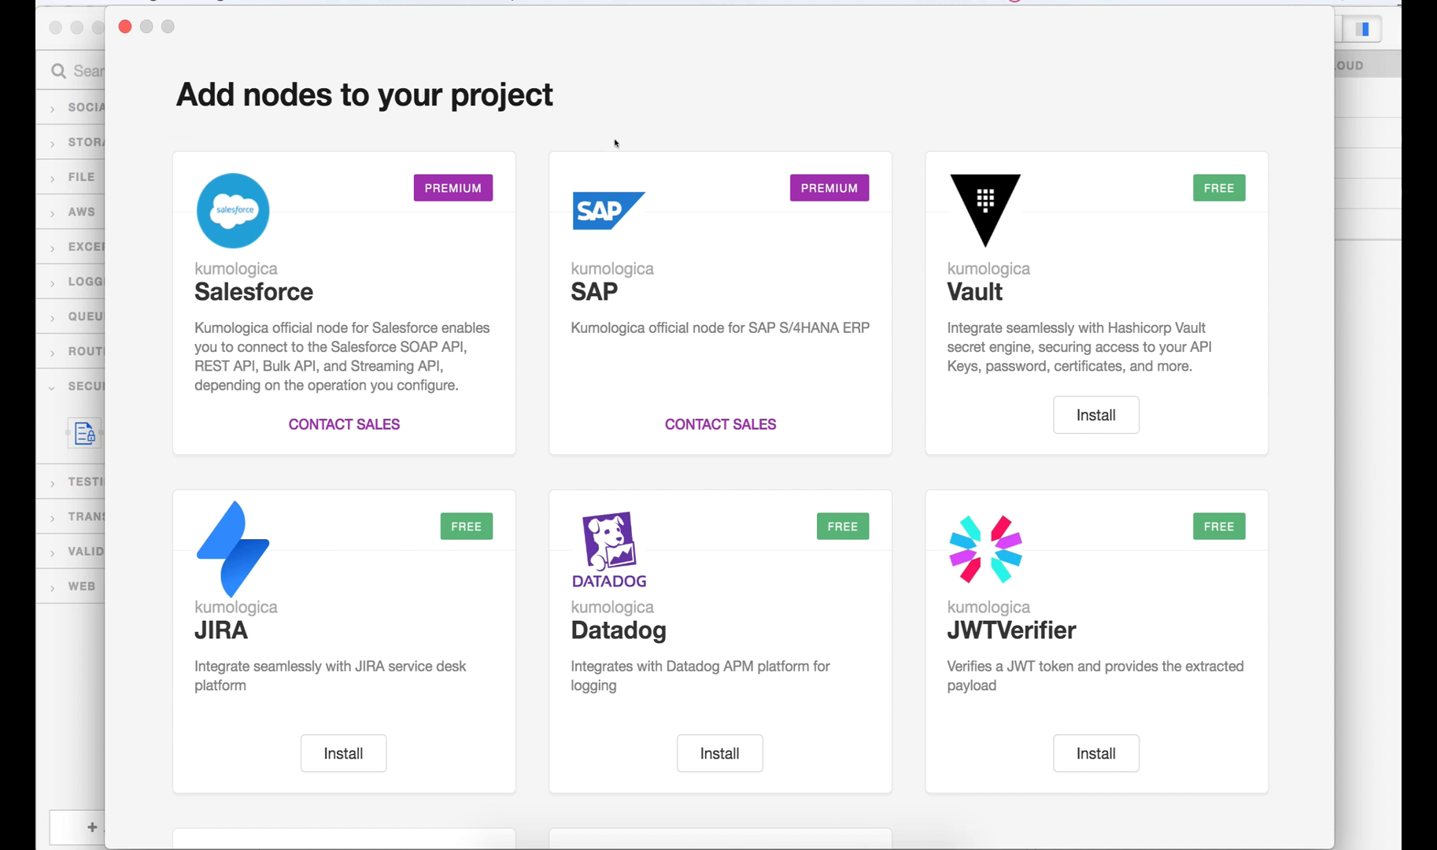
pyautogui.scroll(-3, 522, 475)
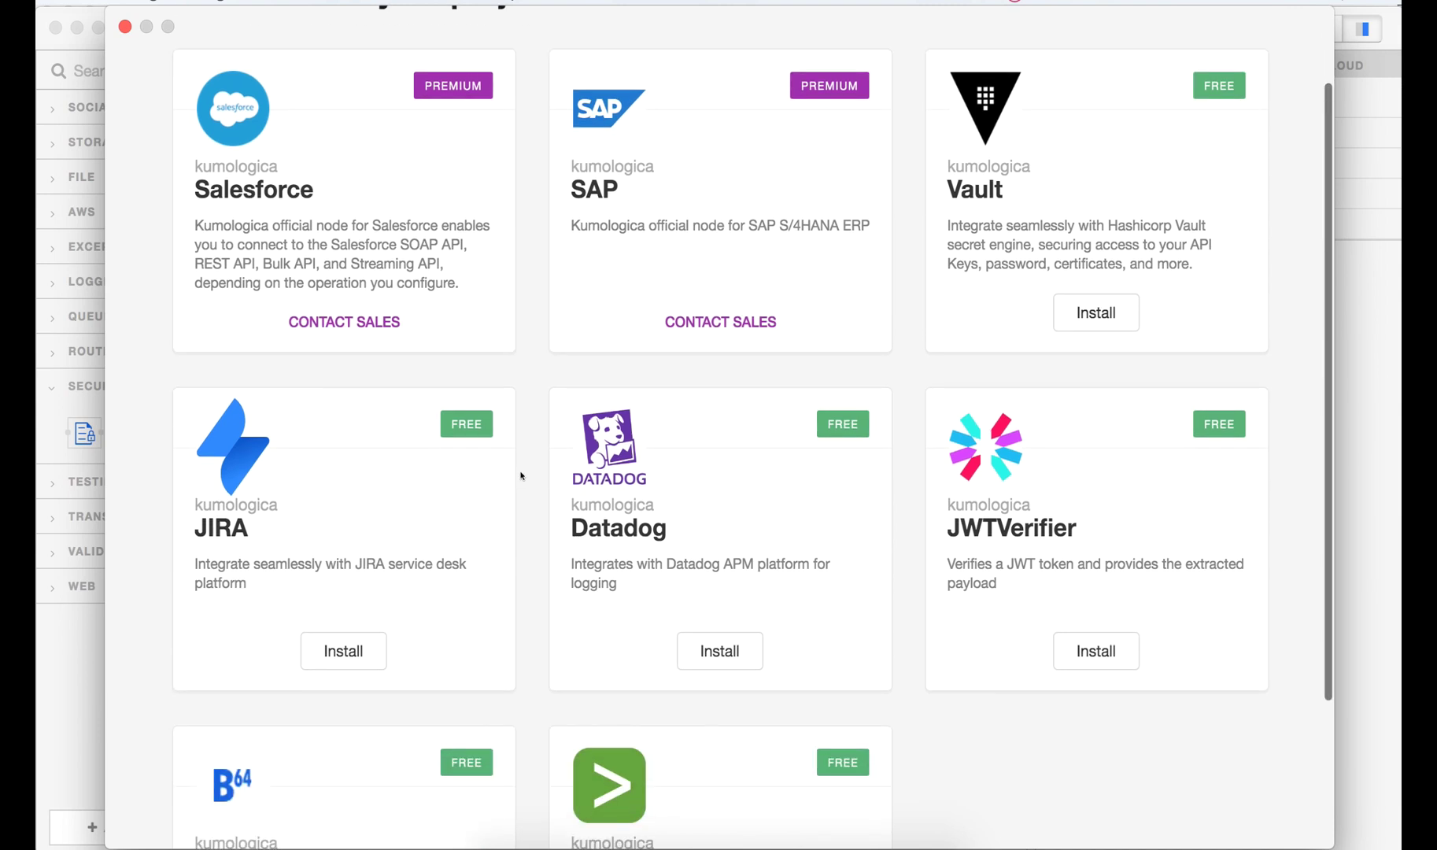
pyautogui.scroll(2, 522, 475)
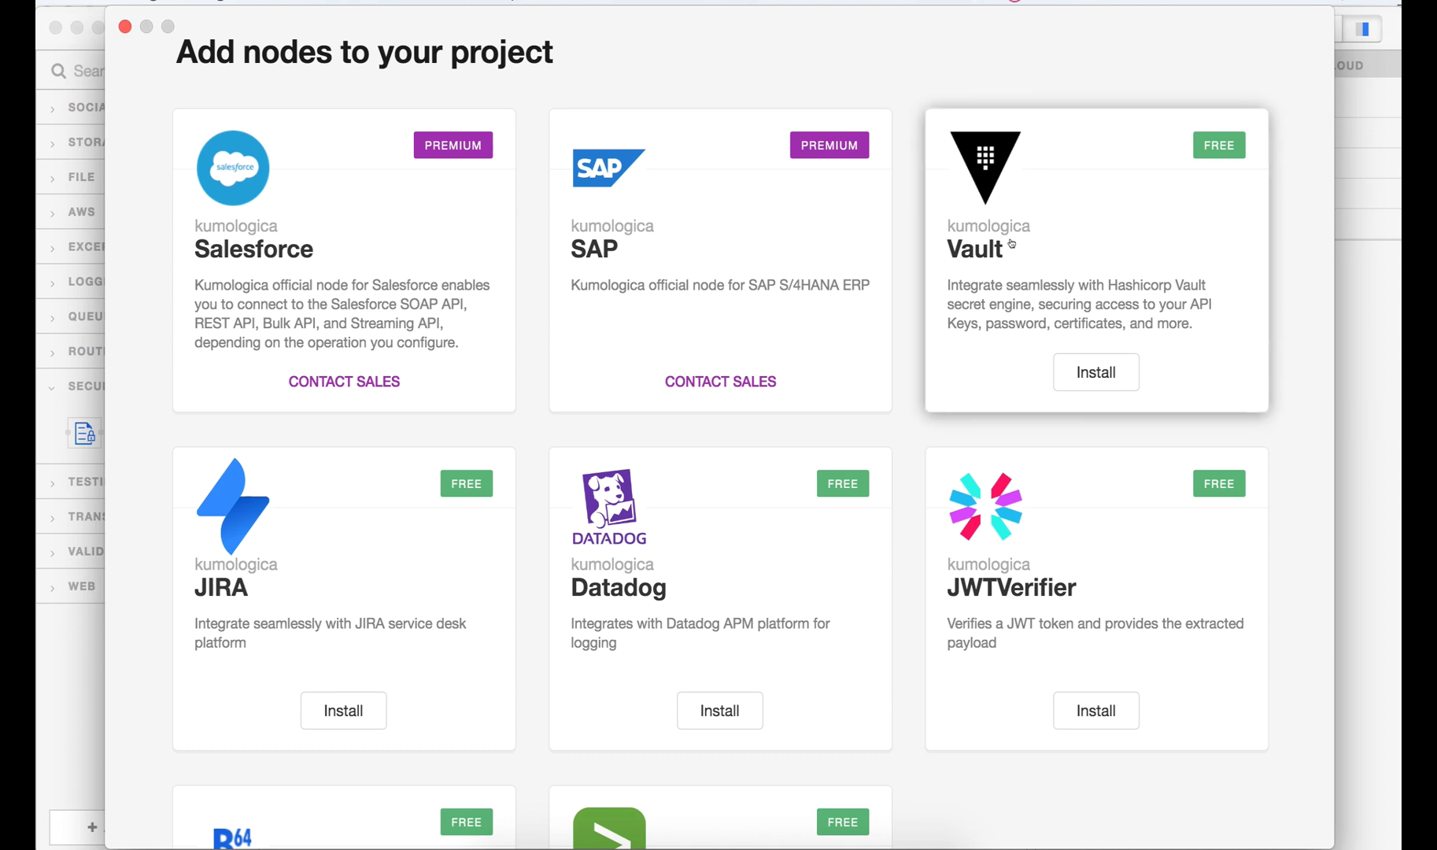
pyautogui.click(1071, 372)
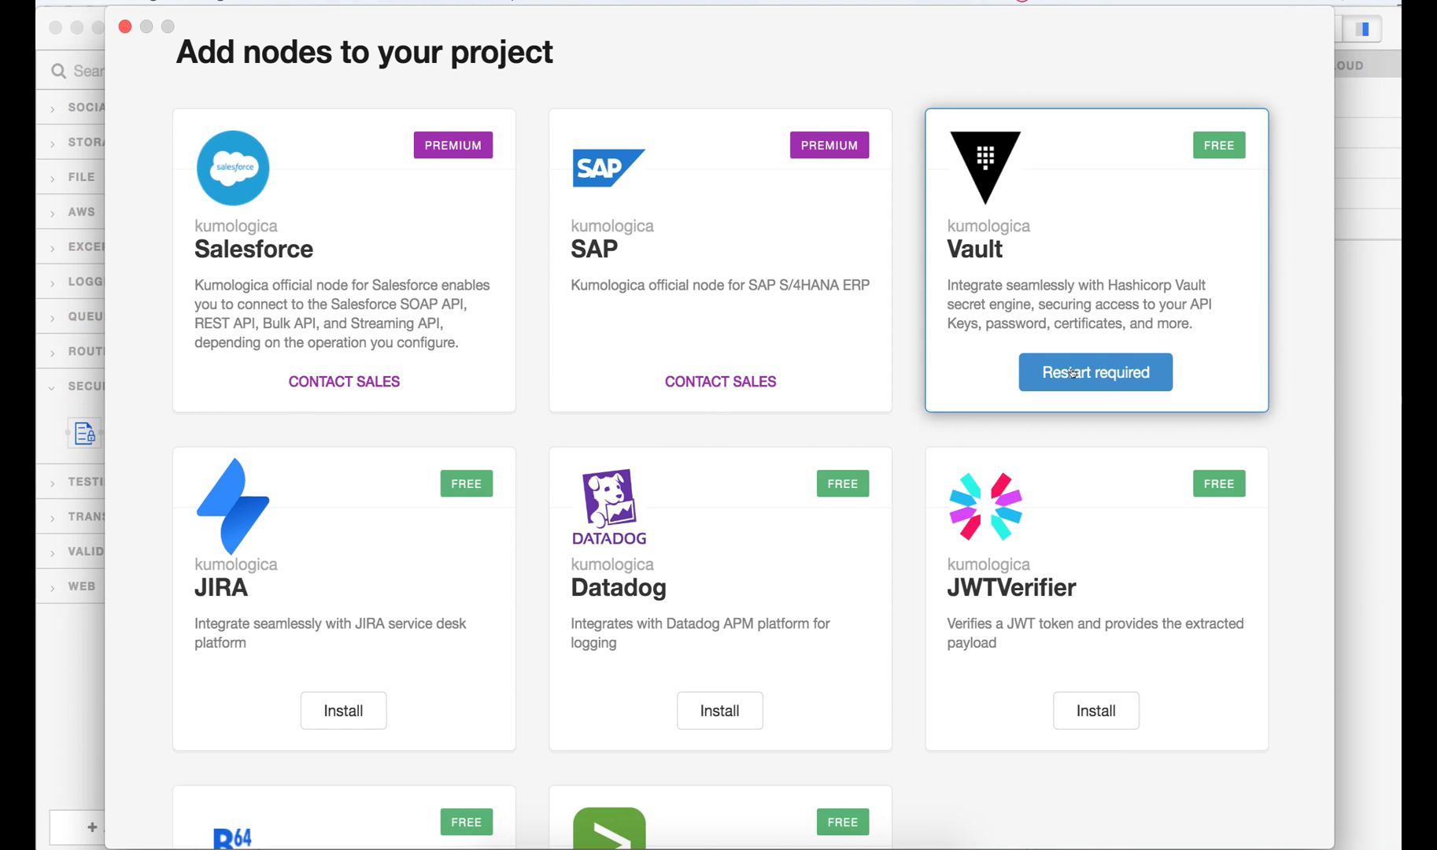
pyautogui.click(1072, 373)
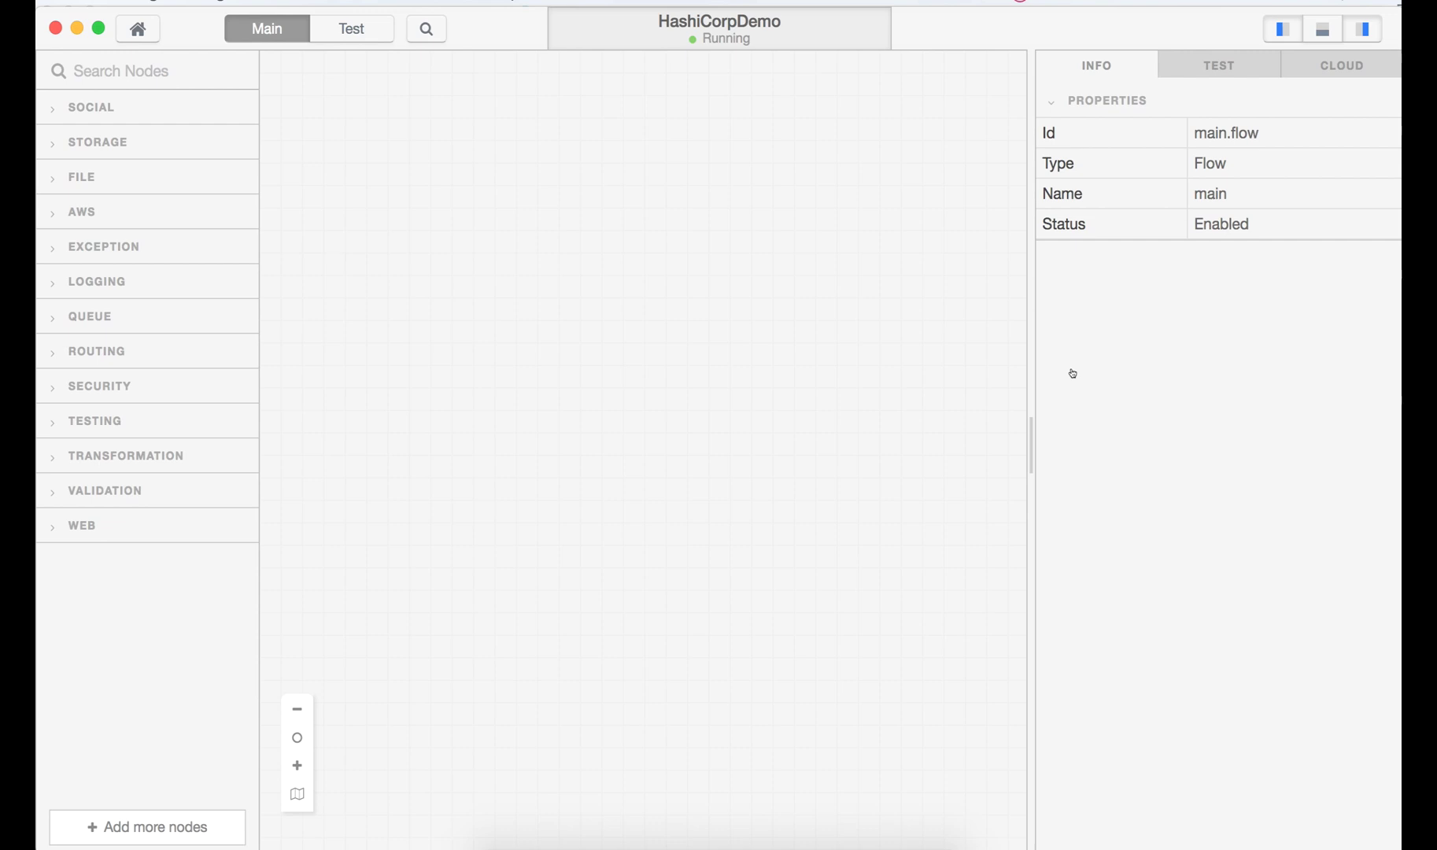
# - Expand the SECURITY palette category to verify the Vault node is listed
pyautogui.click(162, 388)
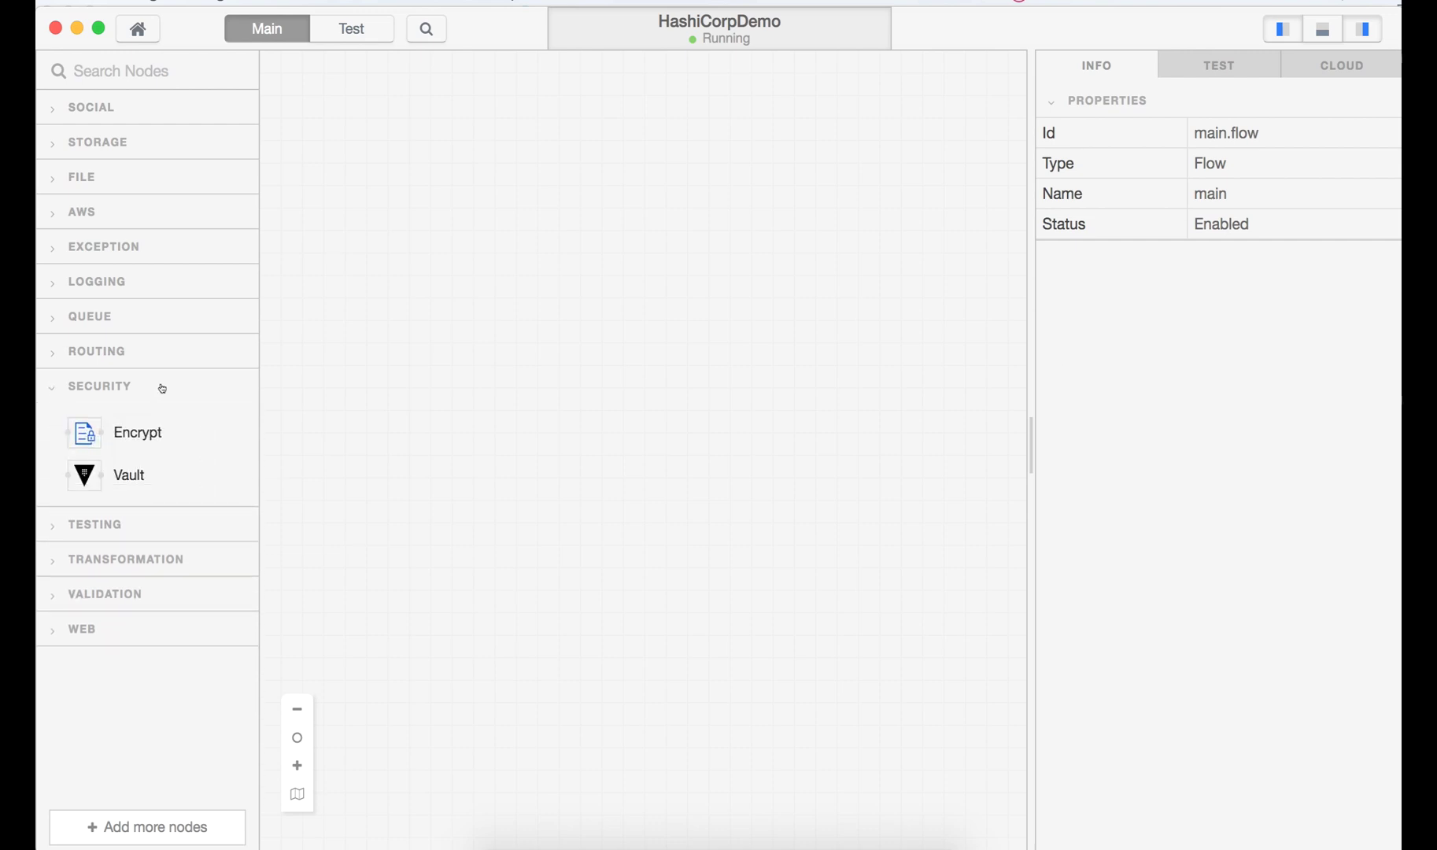
pyautogui.moveTo(98, 472)
pyautogui.click(801, 839)
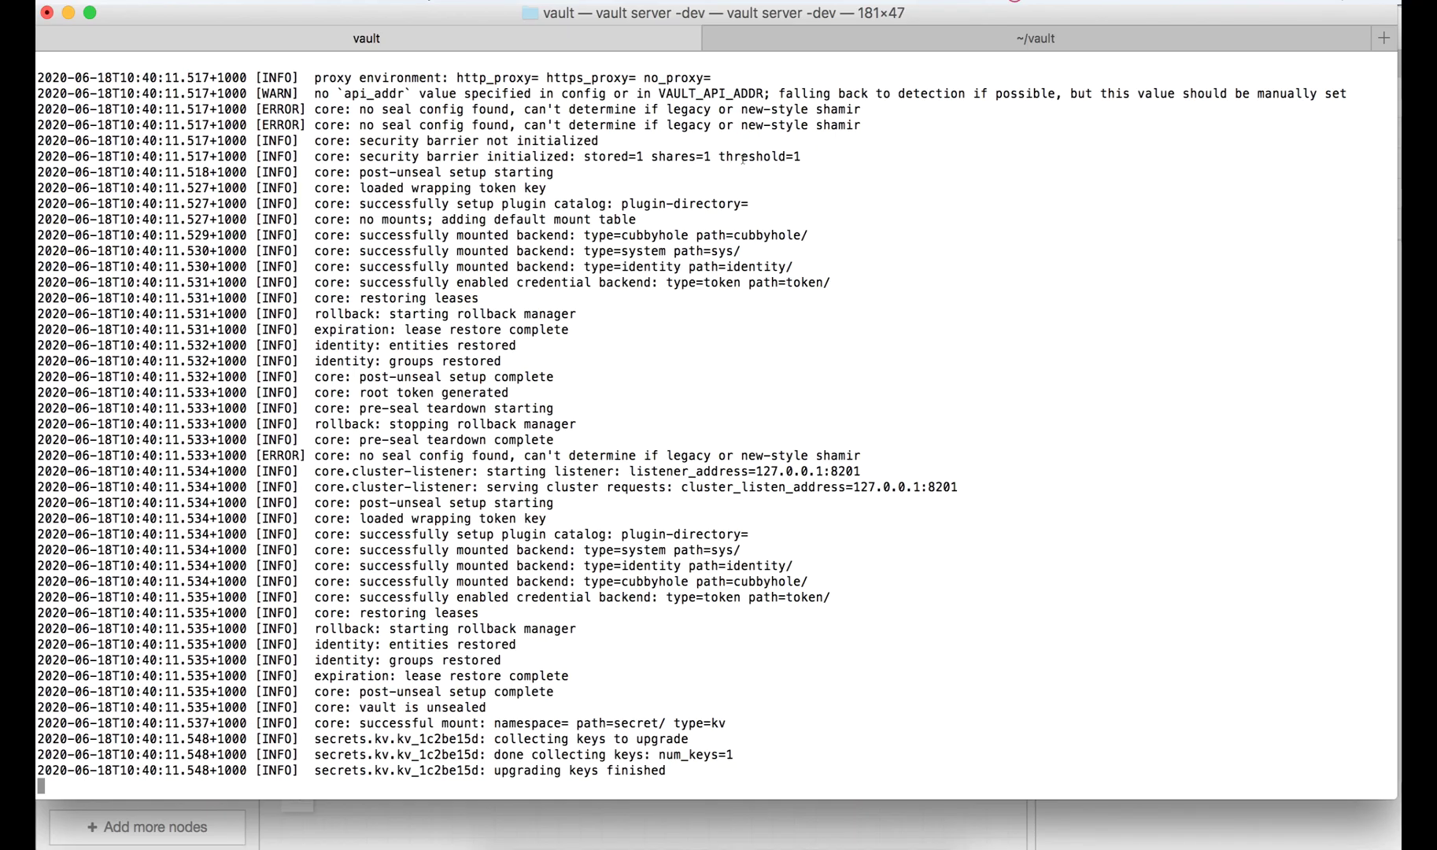
# - In the ~/vault shell, run vault kv get for the splunktoken and apitoken fields of secret/servicetokens
pyautogui.click(788, 37)
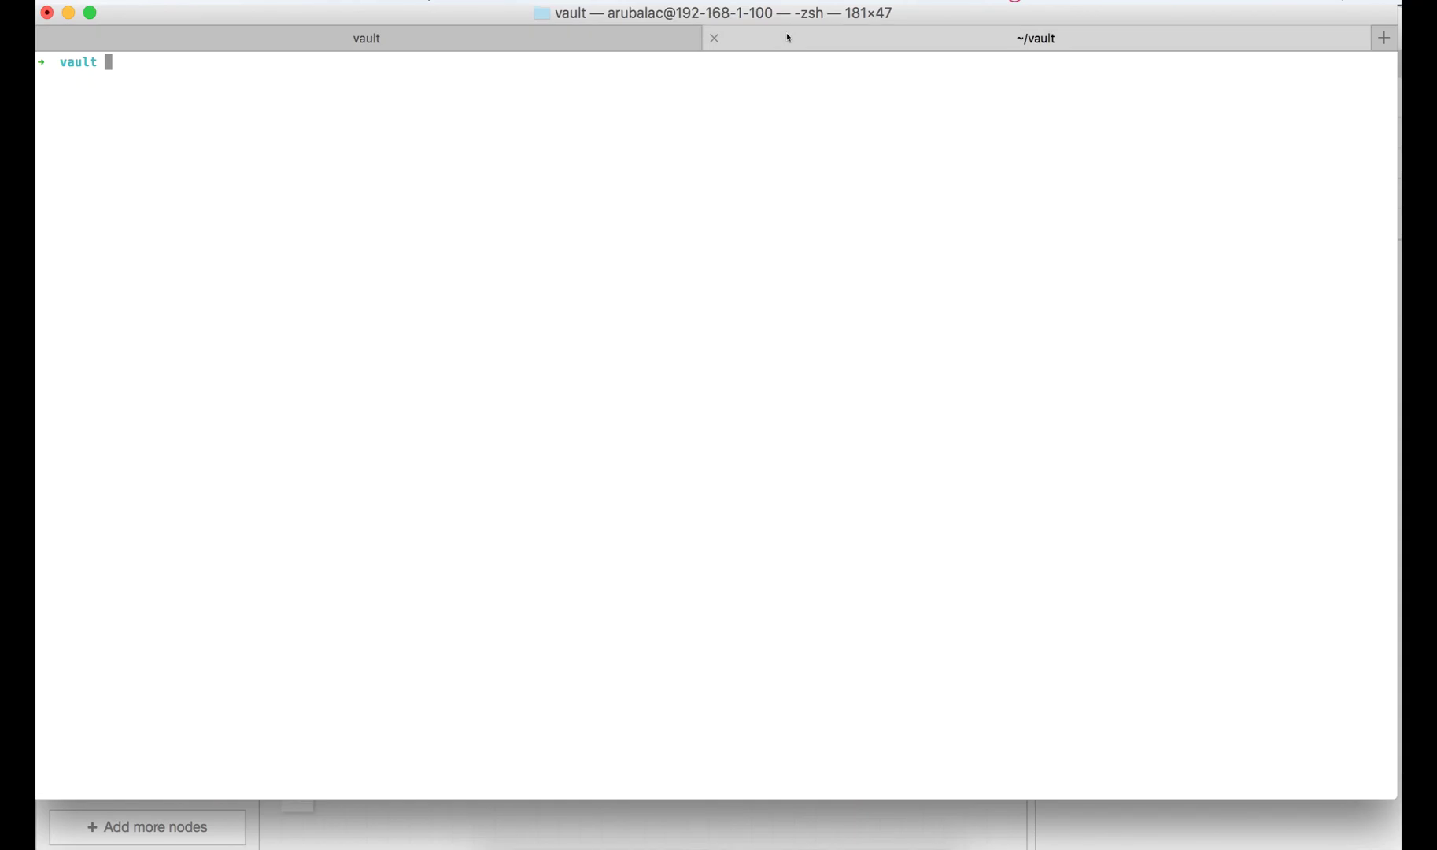
pyautogui.write('clera')
pyautogui.press('BackSpace')
pyautogui.press('BackSpace')
pyautogui.press('BackSpace')
pyautogui.press('BackSpace')
pyautogui.press('BackSpace')
pyautogui.press('super+v')
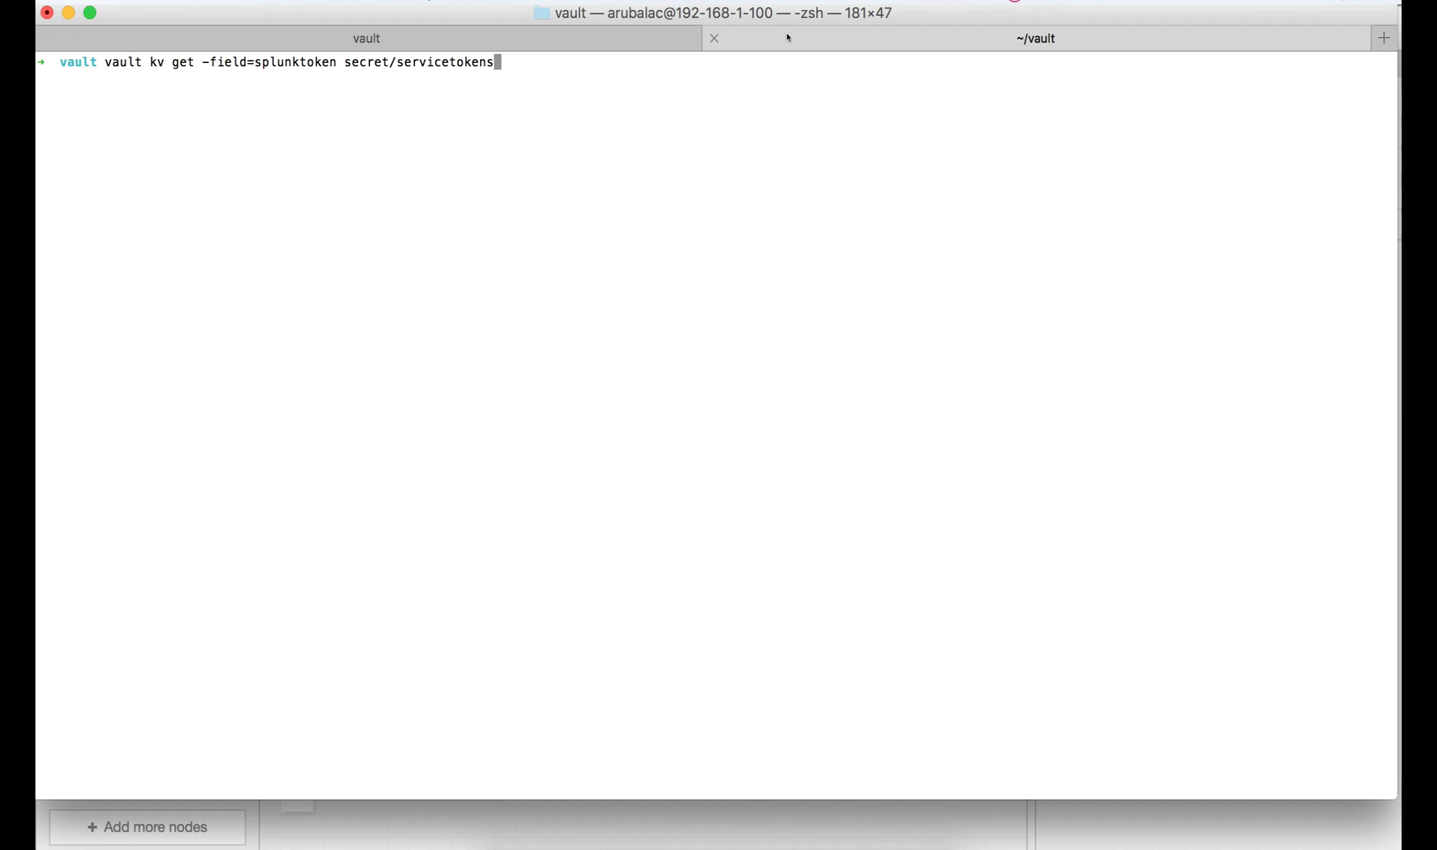
pyautogui.press('Return')
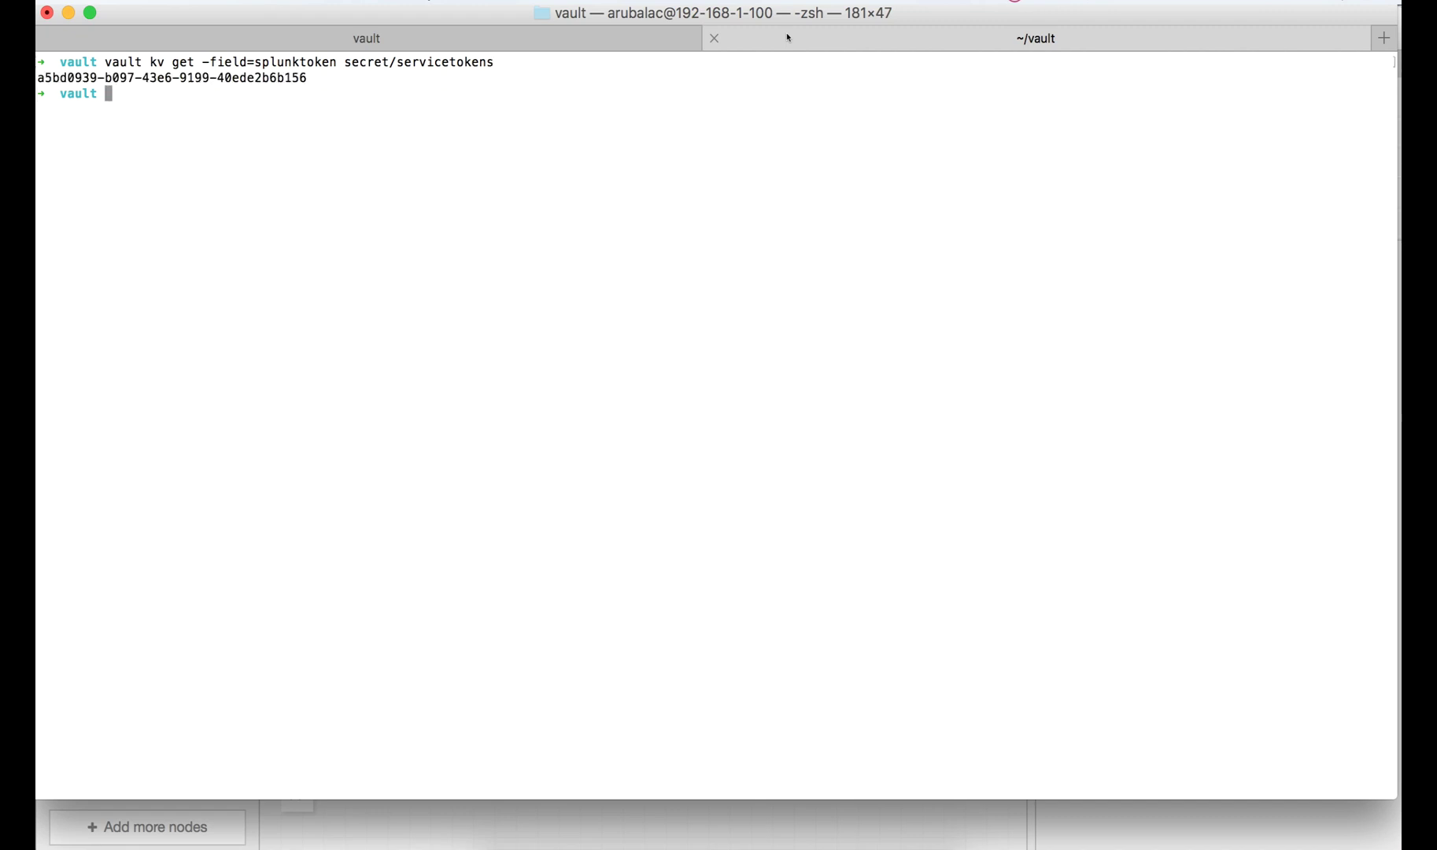
pyautogui.press('Up')
pyautogui.press('Up')
pyautogui.press('Up')
pyautogui.press('Up')
pyautogui.press('Up')
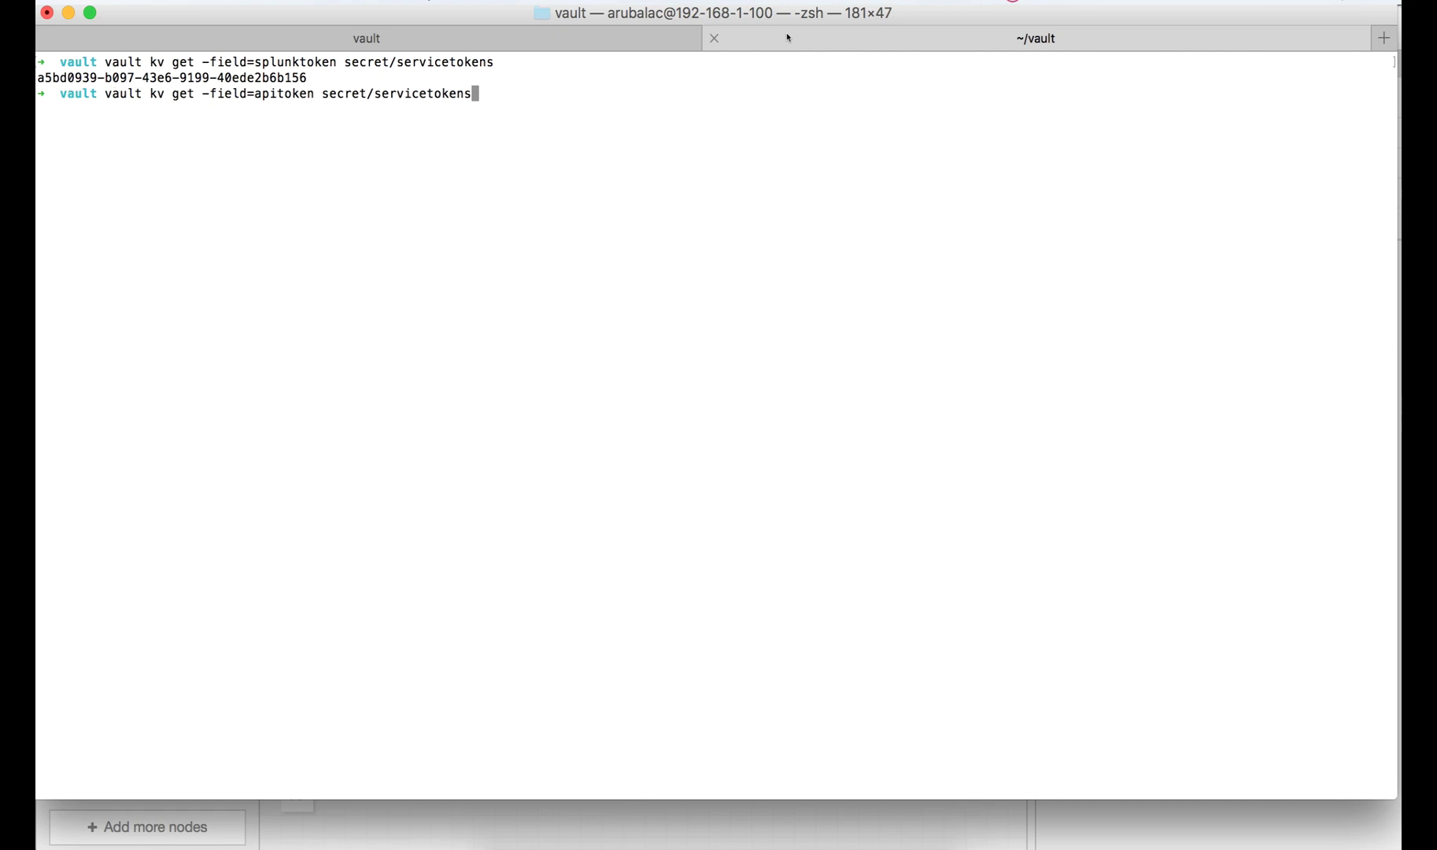
pyautogui.press('Return')
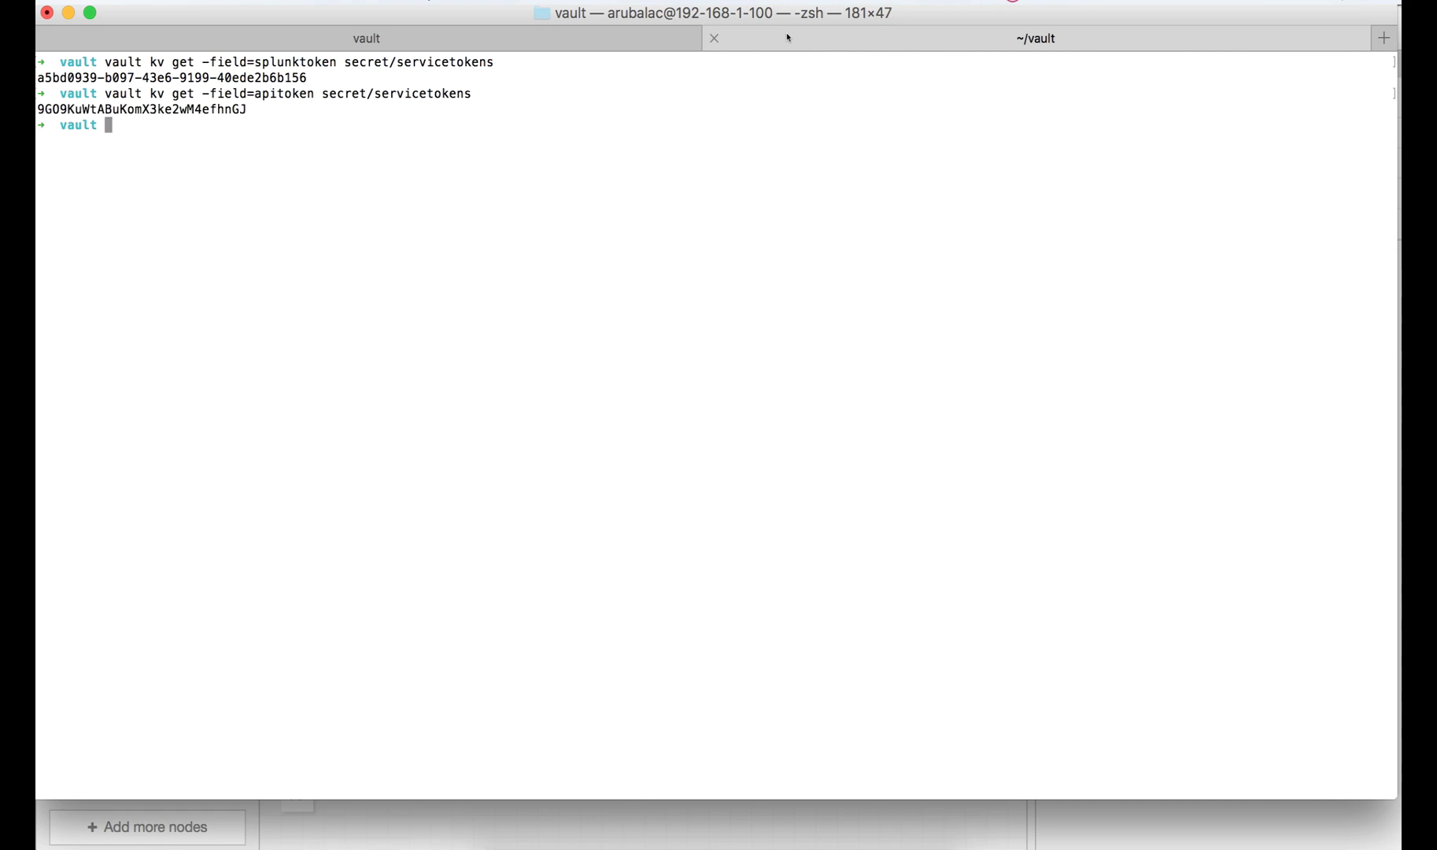
# - Place an EventListener node using Amazon API Gateway with the GET verb
pyautogui.click(555, 816)
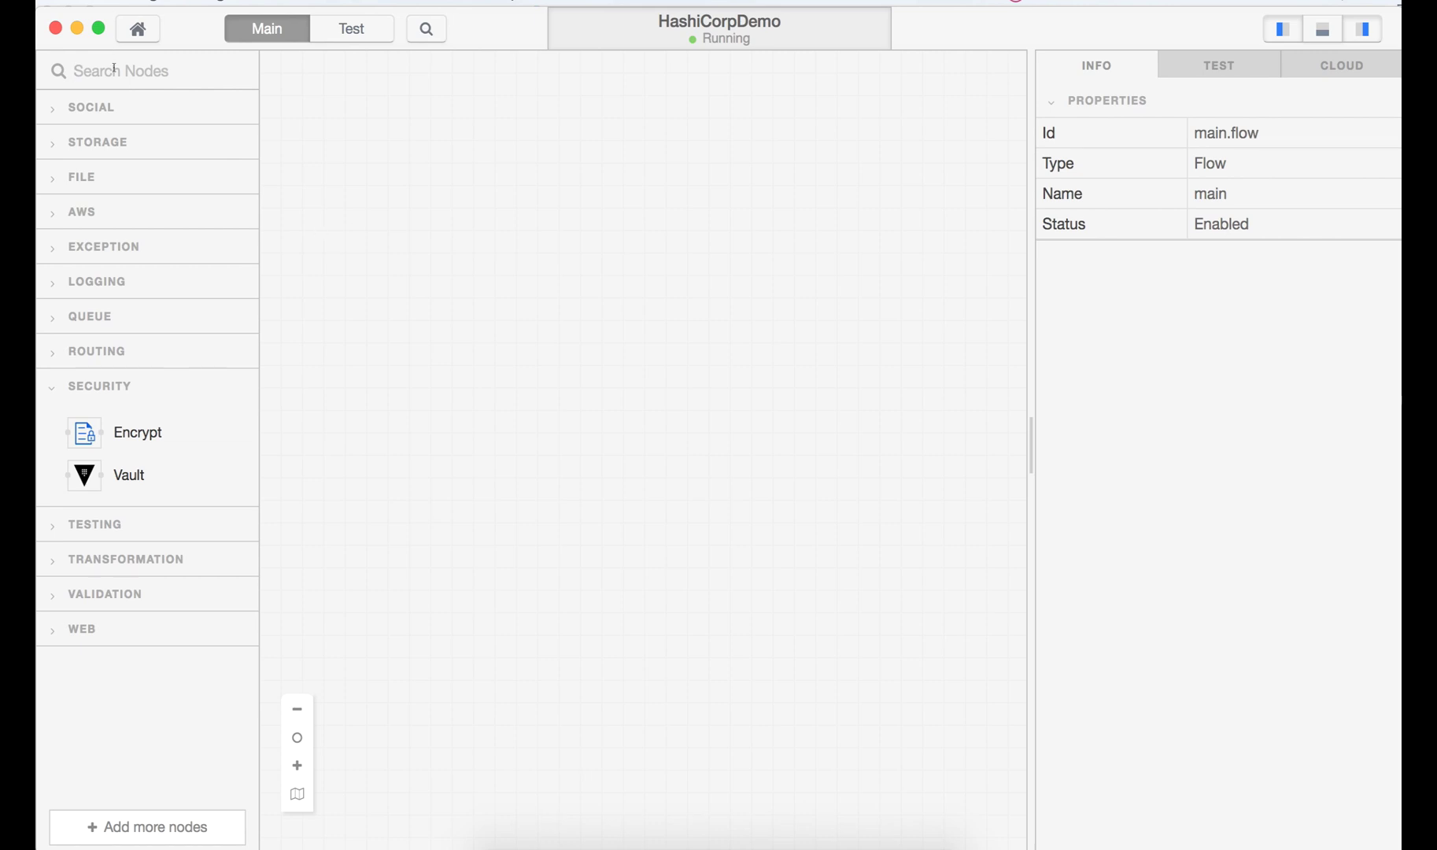
pyautogui.write('event')
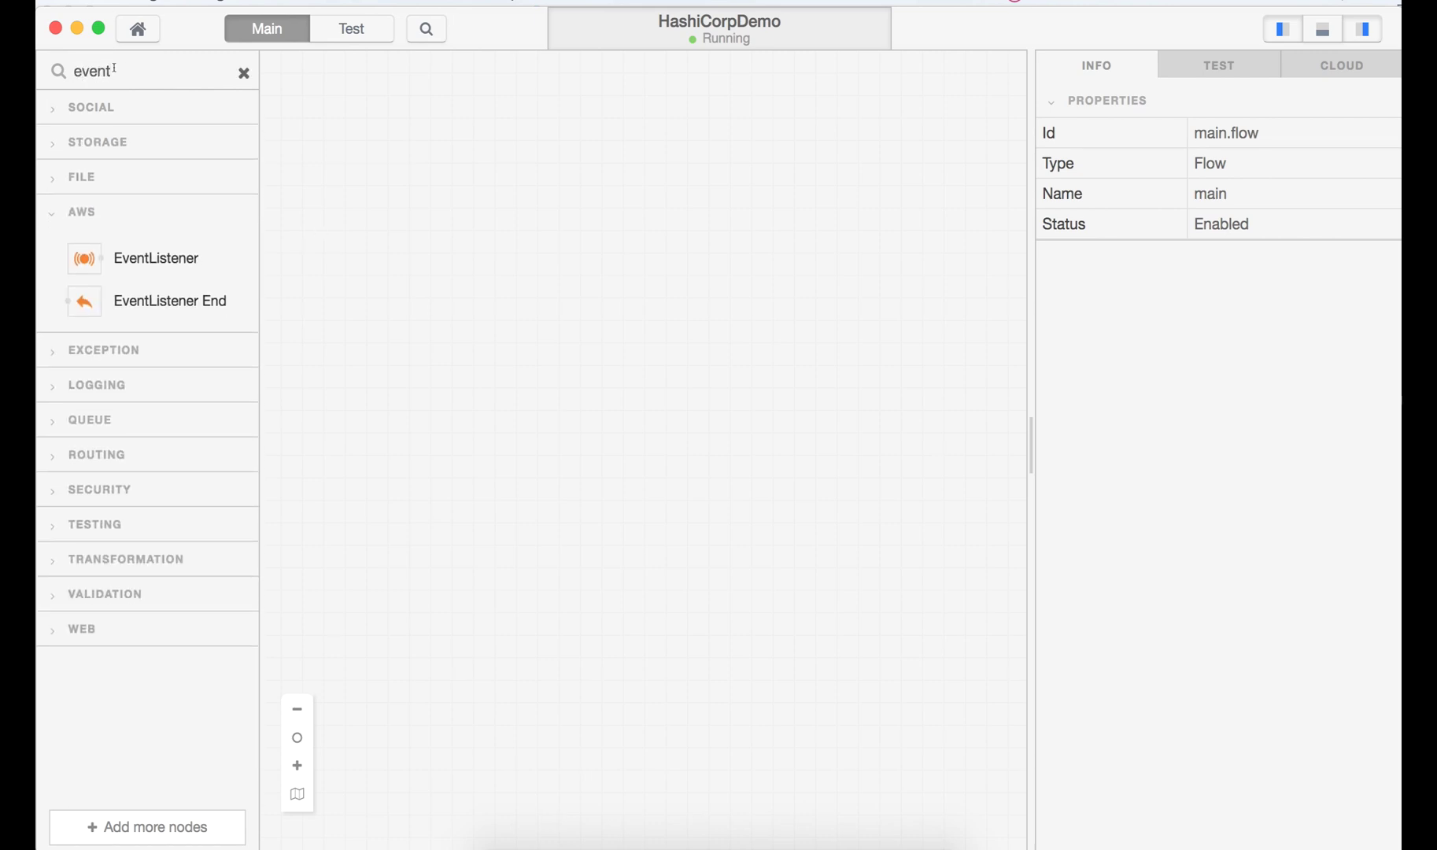
pyautogui.moveTo(148, 250)
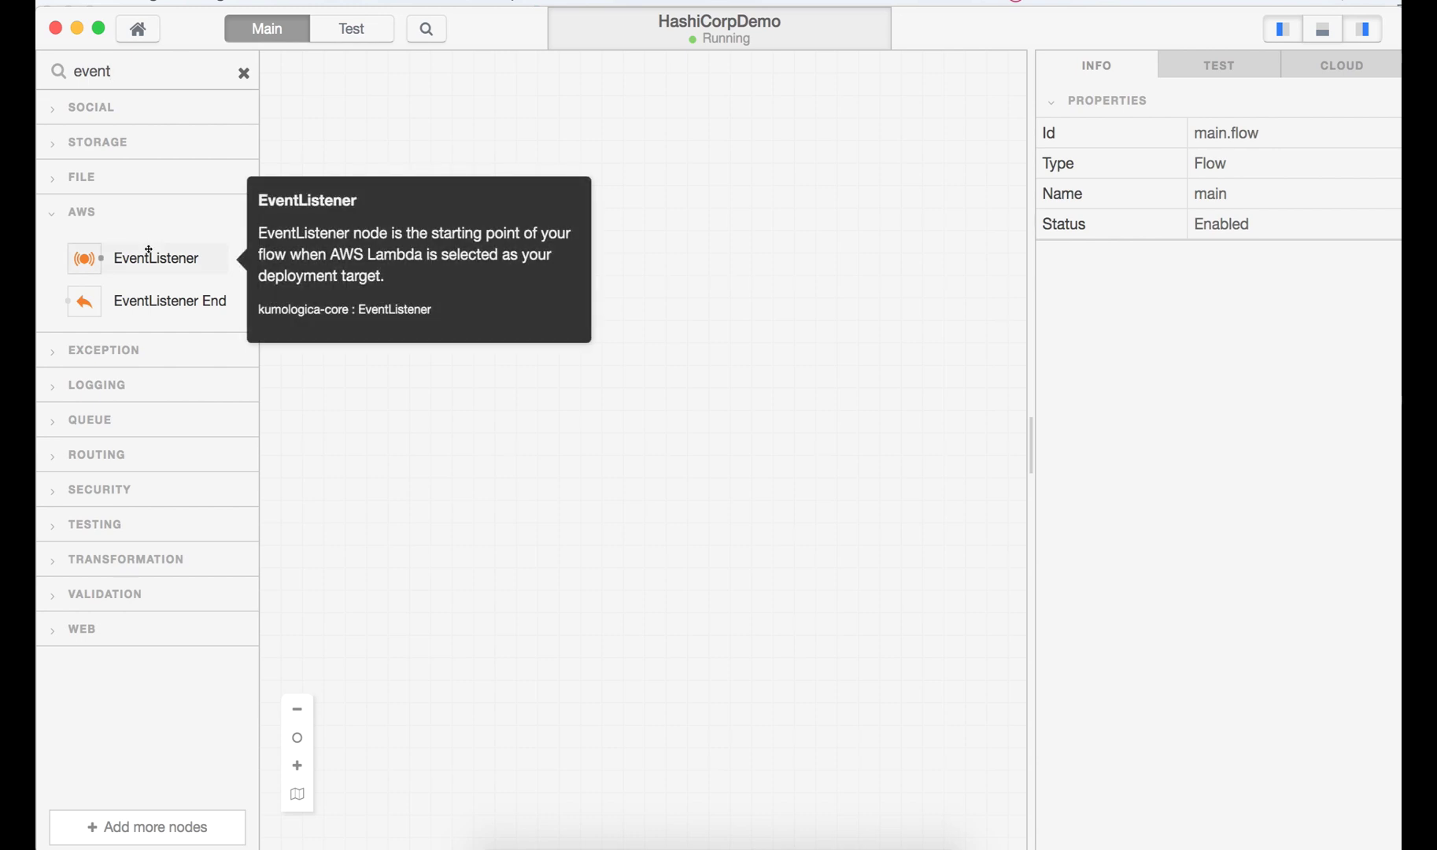
pyautogui.moveTo(145, 256); pyautogui.dragTo(464, 240)
pyautogui.doubleClick(375, 253)
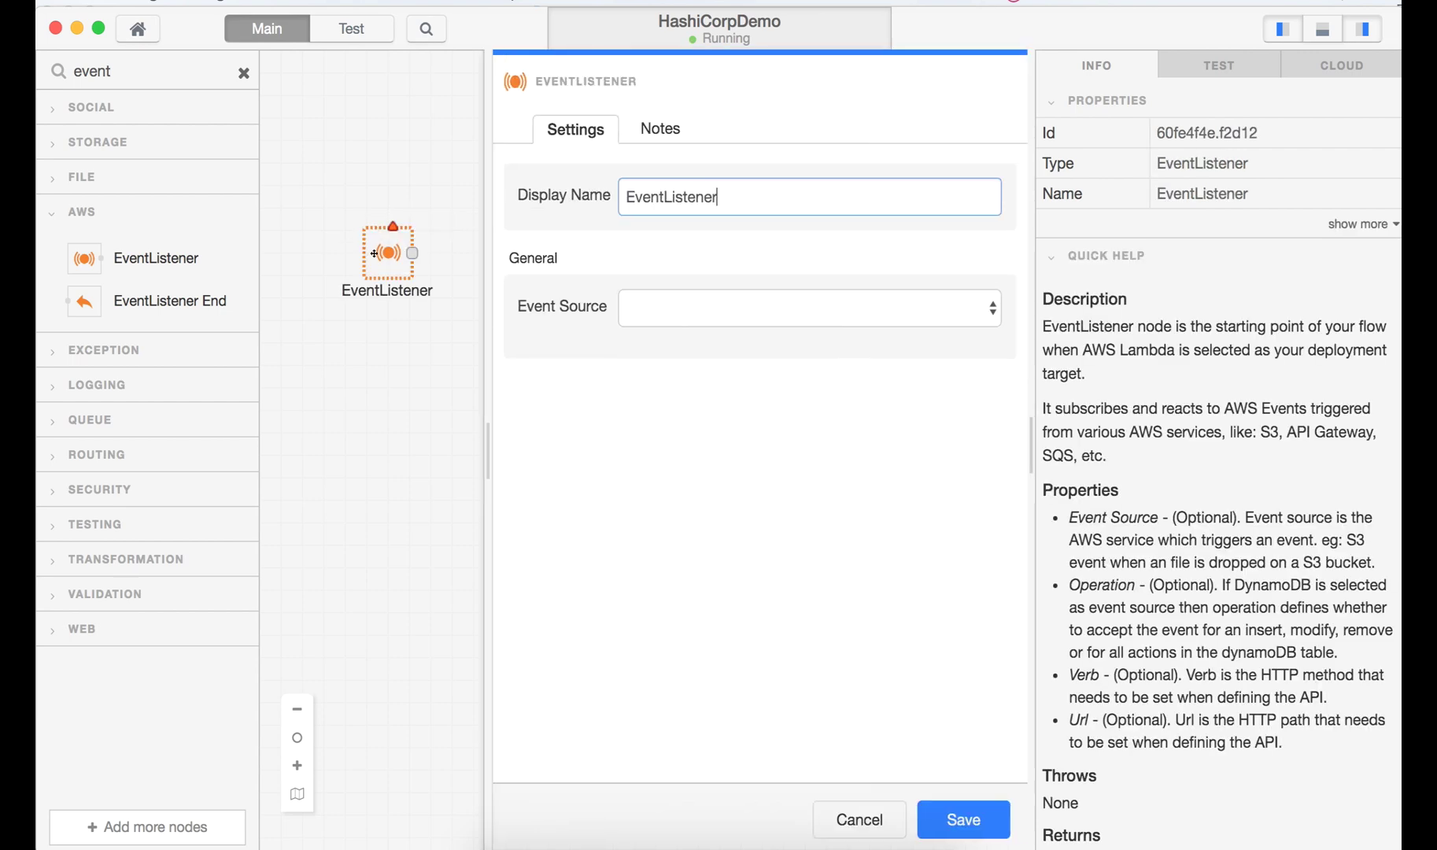
pyautogui.click(697, 307)
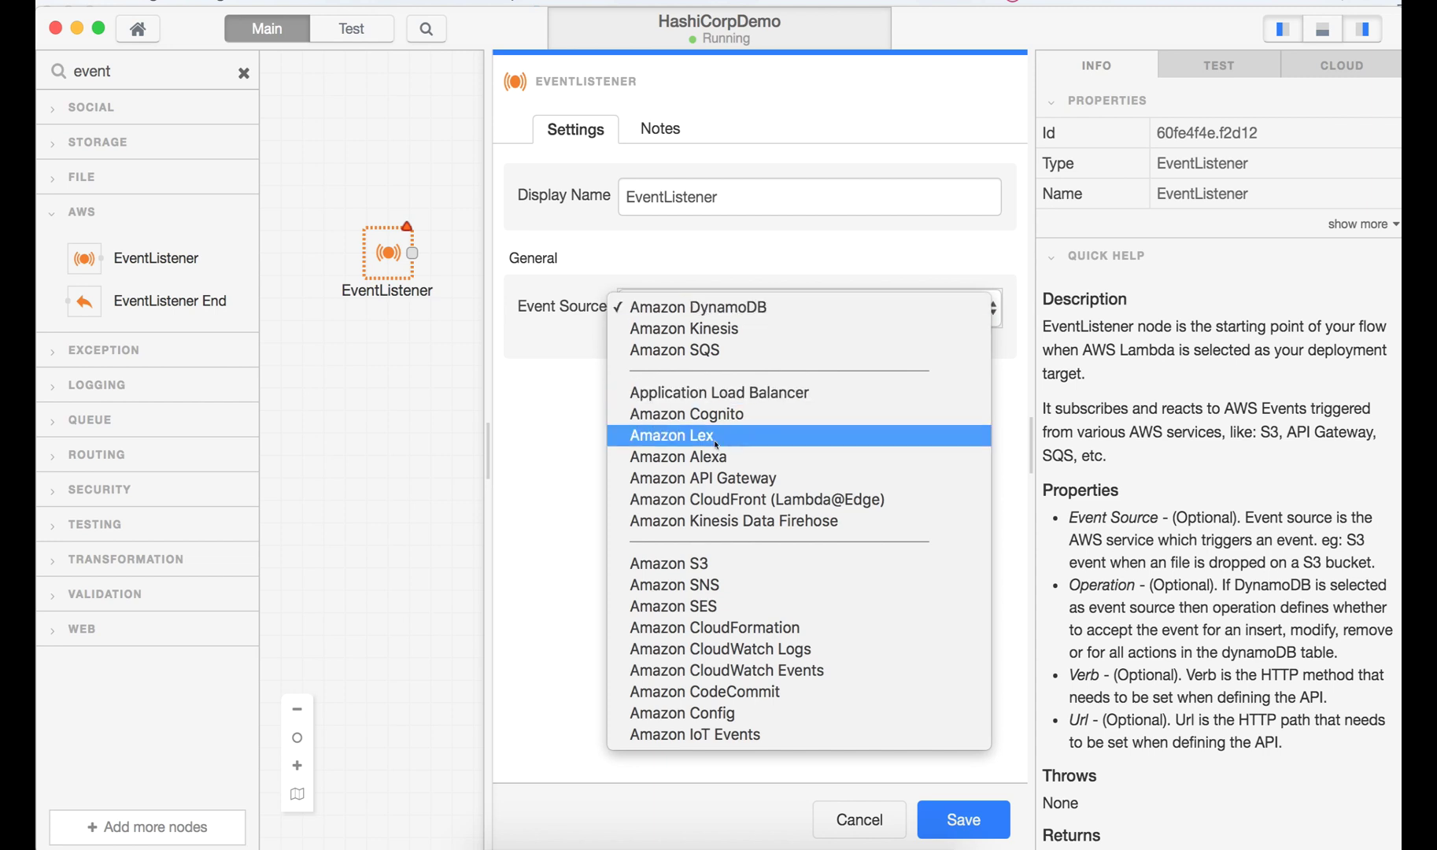
pyautogui.click(716, 478)
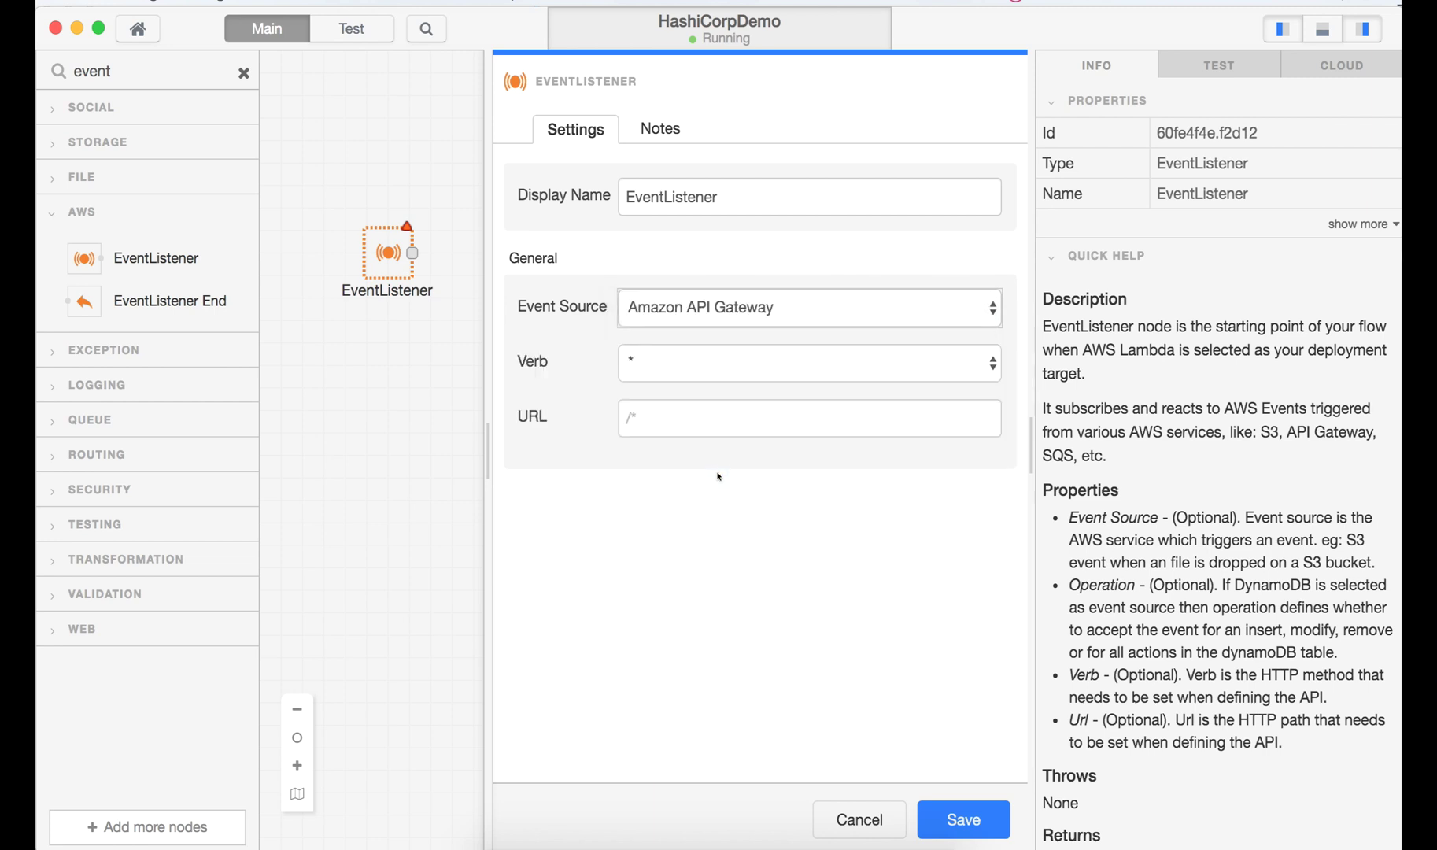
pyautogui.click(731, 361)
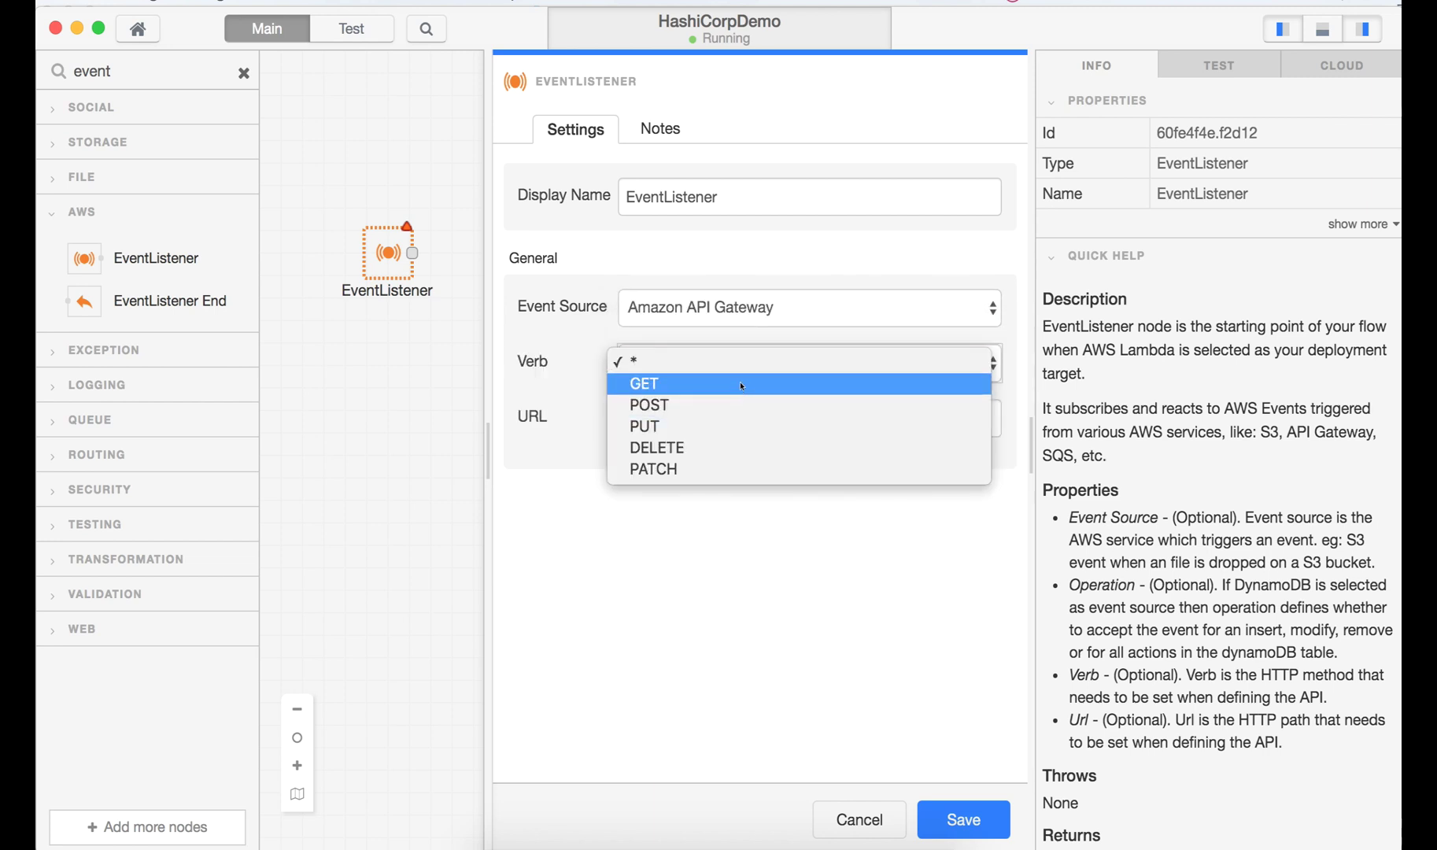
pyautogui.click(741, 384)
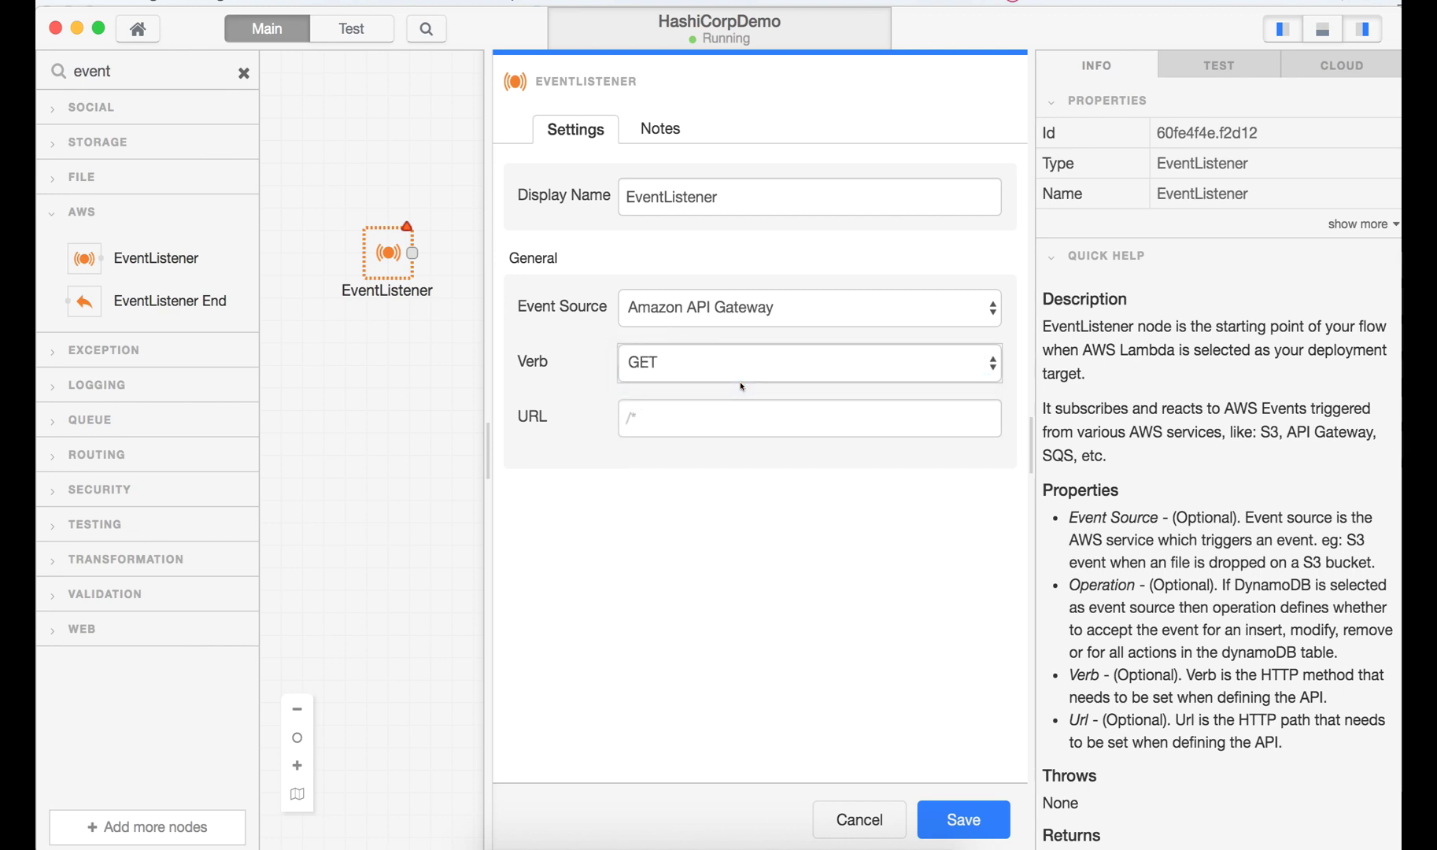
# - Set the listener URL to /flight/offers2, name it /flight/offers, and save
pyautogui.press('super+Tab')
pyautogui.press('super+Tab')
pyautogui.press('super+Tab')
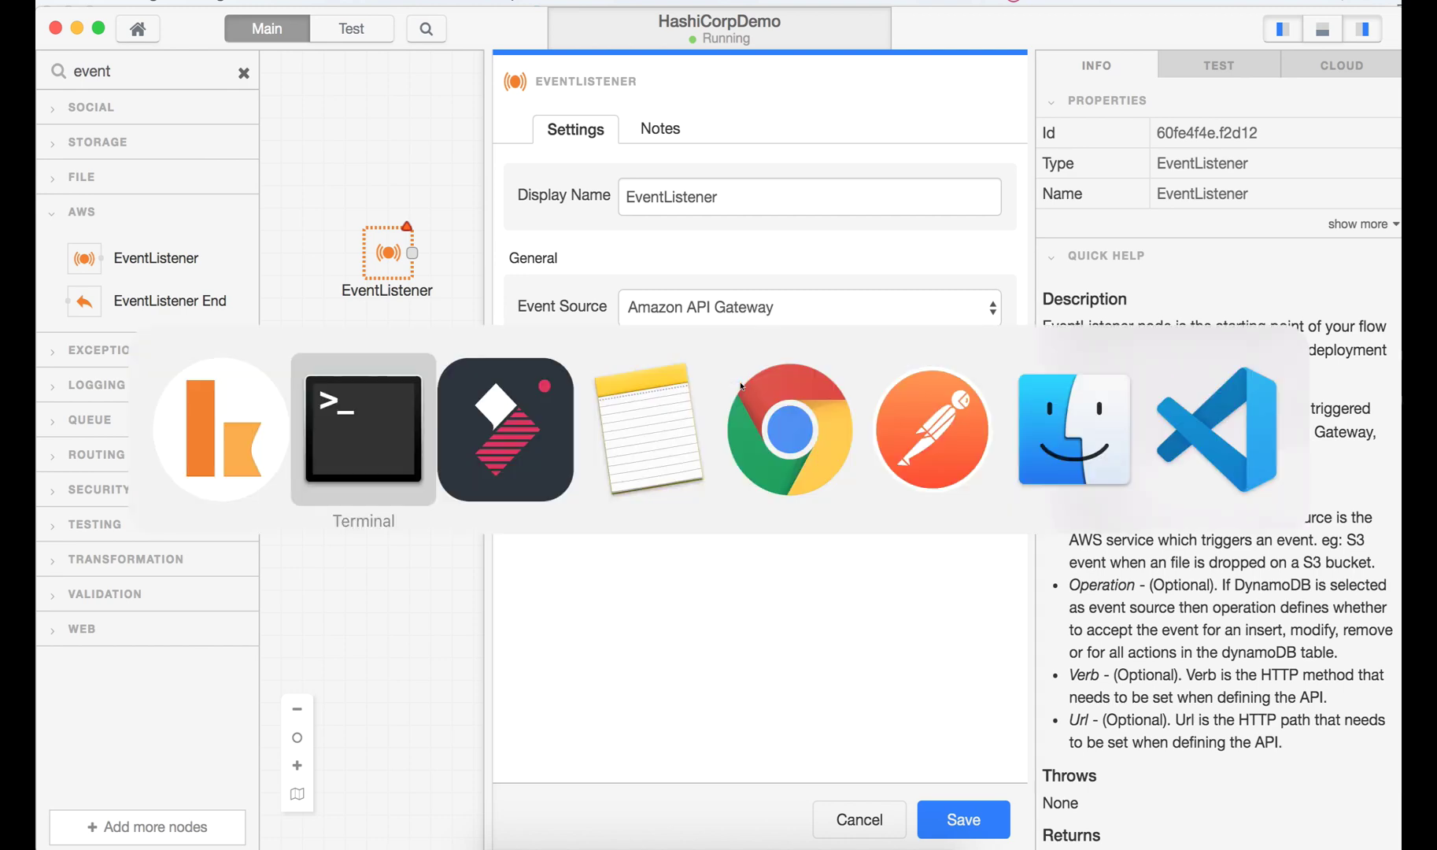
pyautogui.scroll(10, 1038, 354)
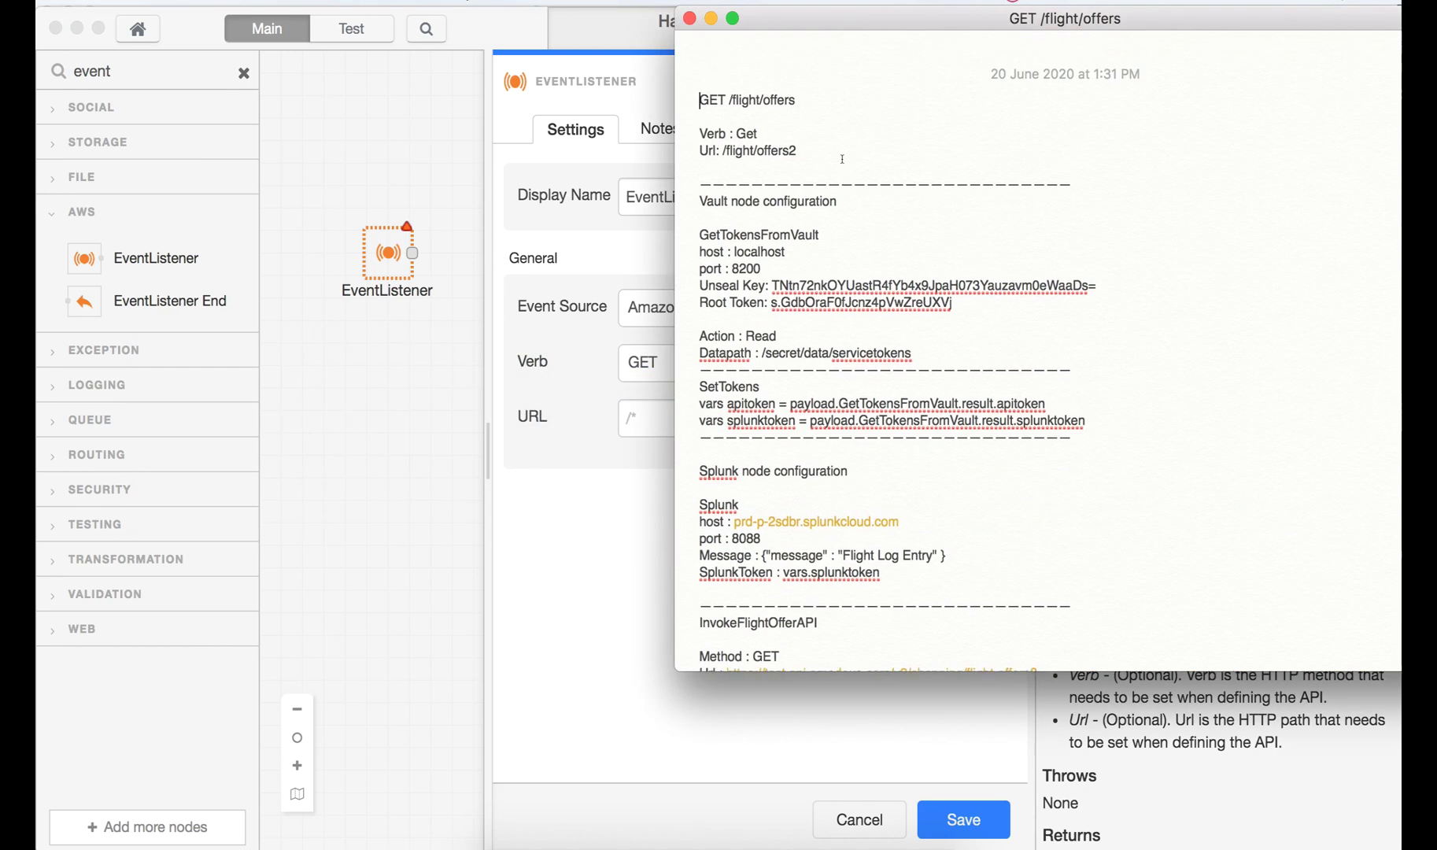
pyautogui.moveTo(797, 125); pyautogui.dragTo(719, 117)
pyautogui.press('super+c')
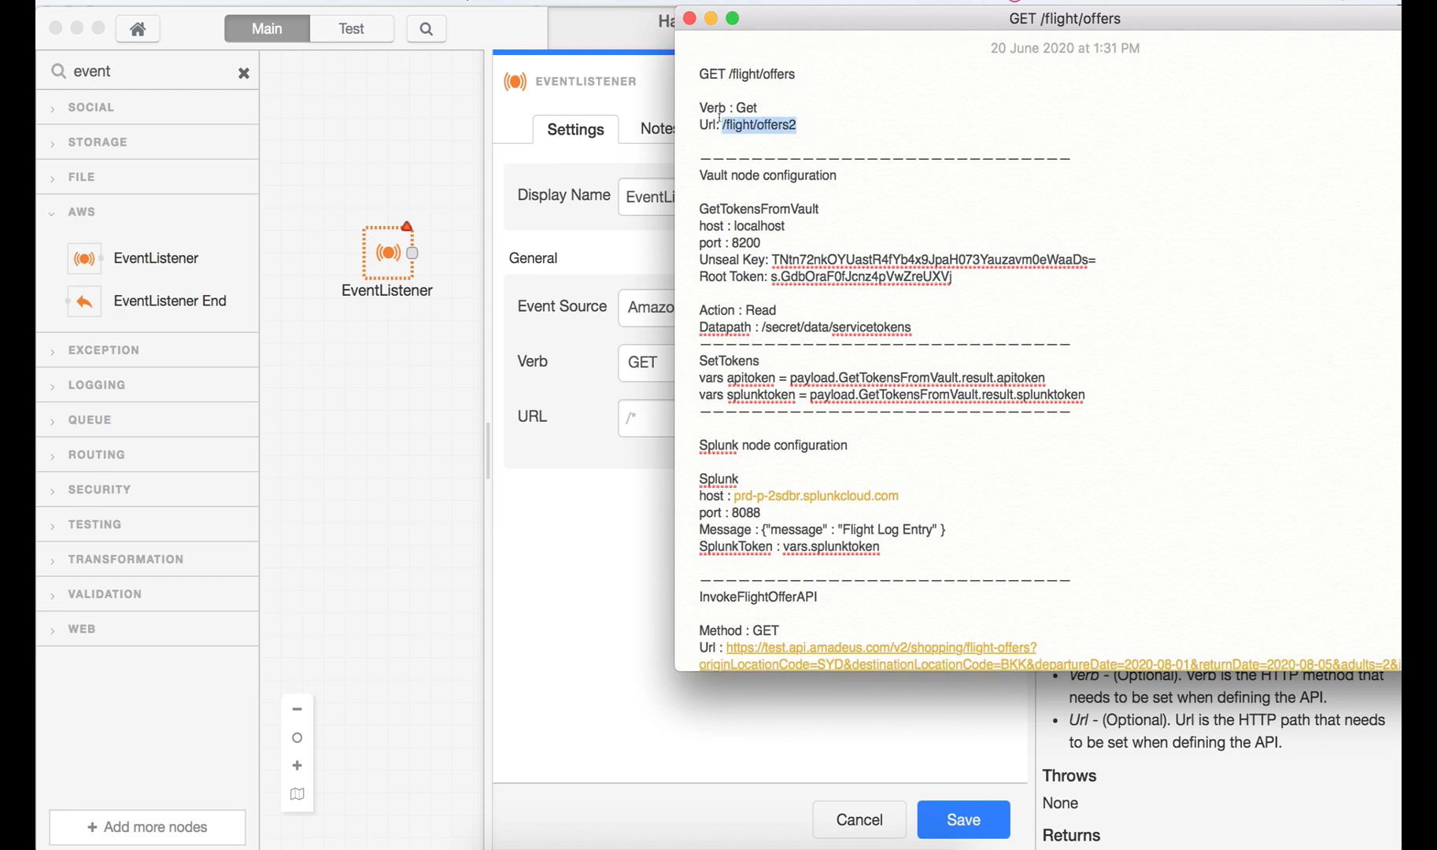
pyautogui.click(629, 433)
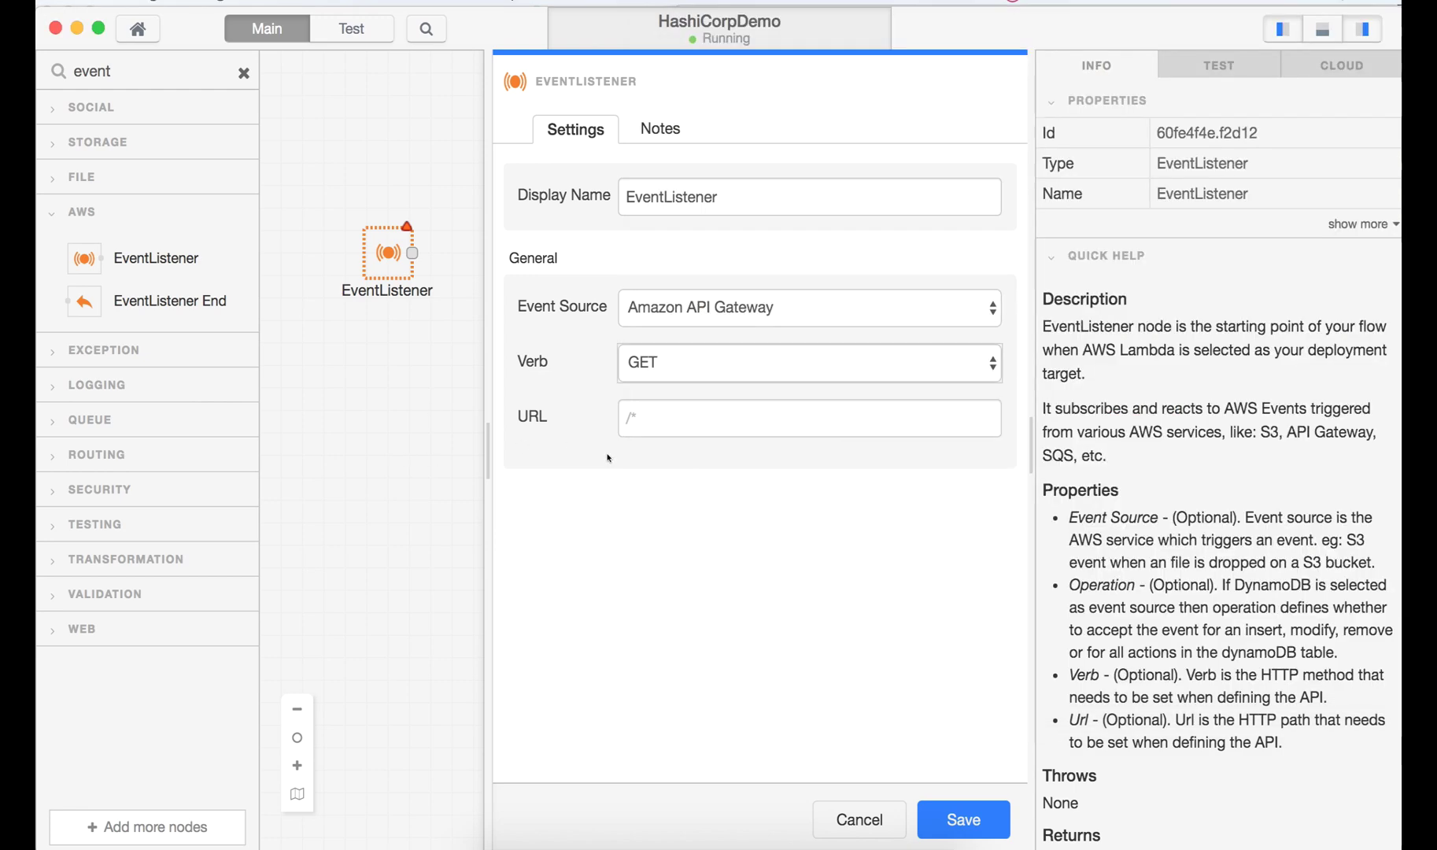
pyautogui.press('super+v')
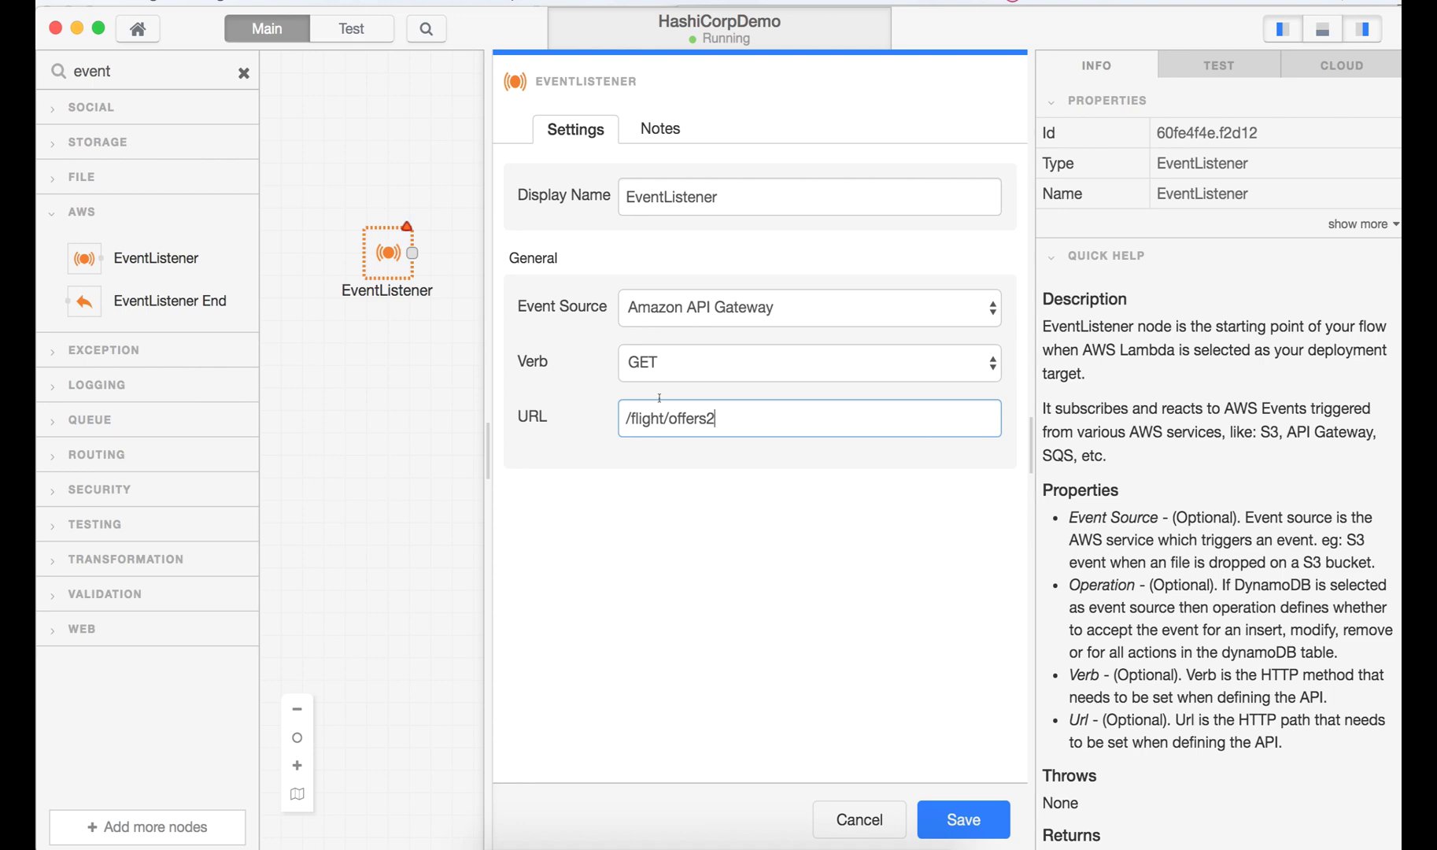
pyautogui.press('super+Tab')
pyautogui.moveTo(798, 74); pyautogui.dragTo(727, 70)
pyautogui.press('super+Tab')
pyautogui.moveTo(744, 197); pyautogui.dragTo(594, 201)
pyautogui.write('/flight/offers')
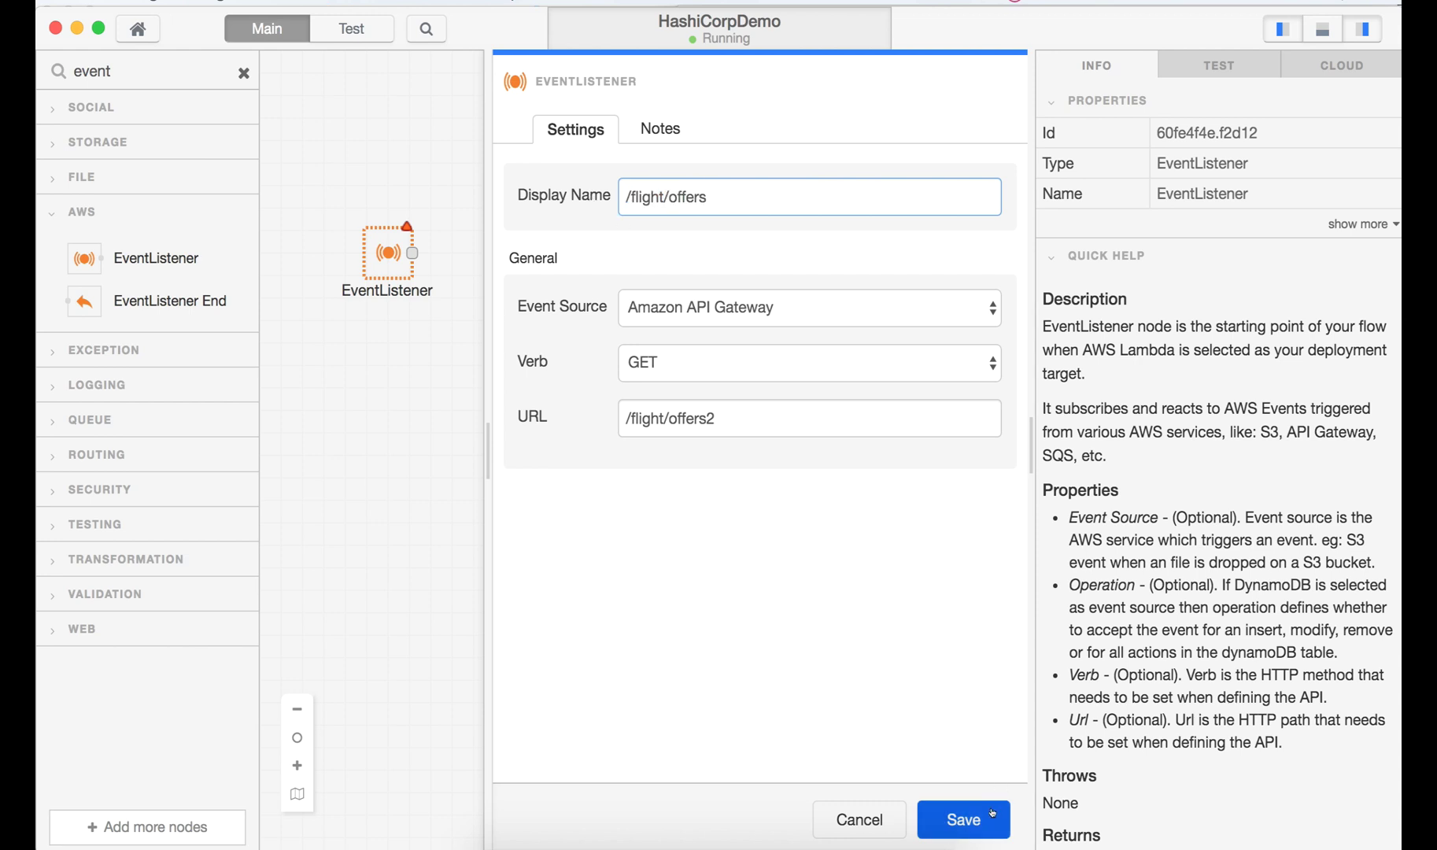
pyautogui.click(963, 819)
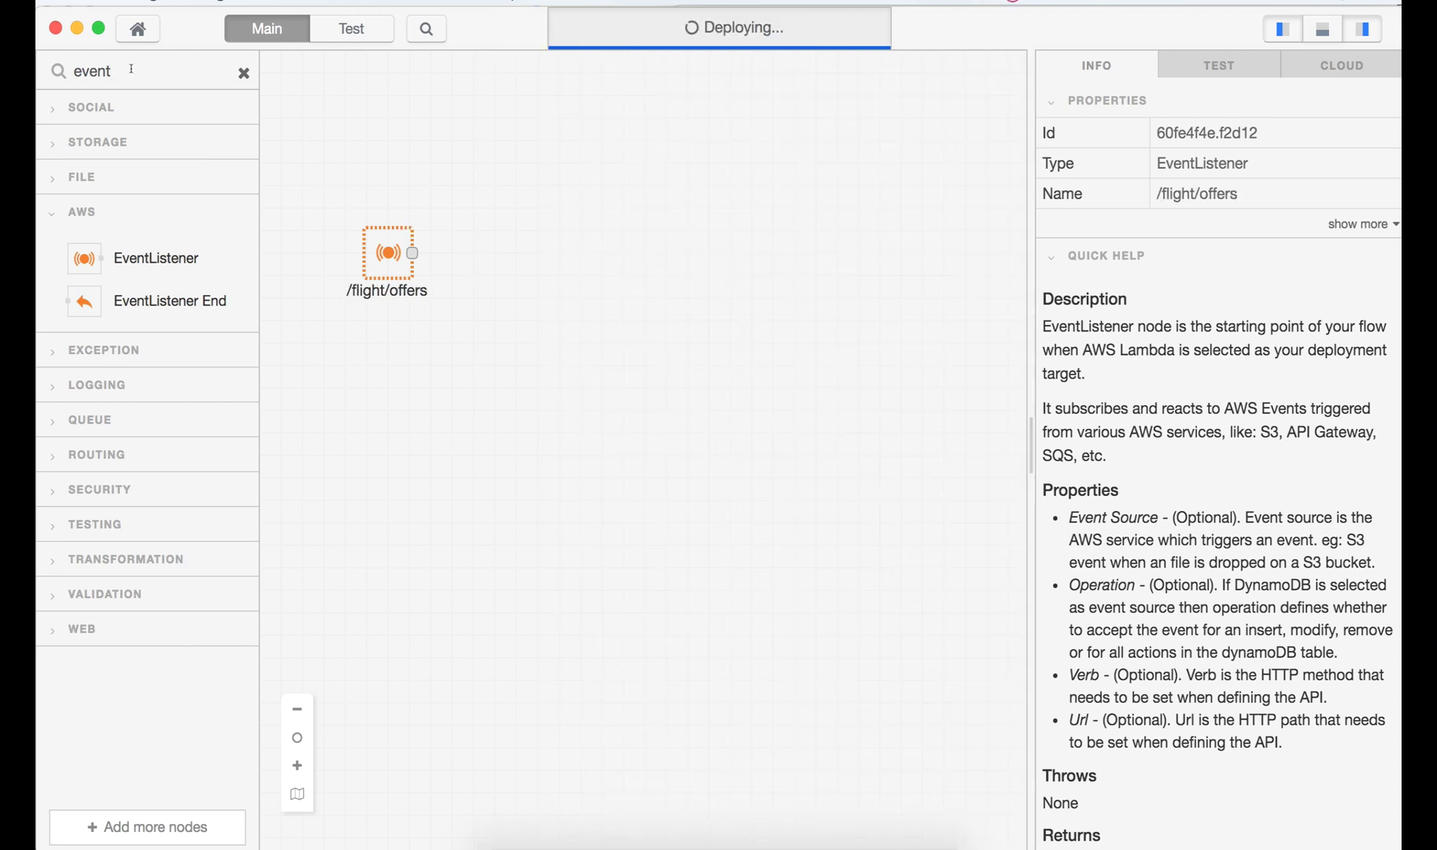
pyautogui.press('BackSpace')
pyautogui.press('BackSpace')
pyautogui.press('BackSpace')
pyautogui.press('BackSpace')
pyautogui.press('BackSpace')
# - Place a Vault node on the canvas and set its host to localhost
pyautogui.write('v')
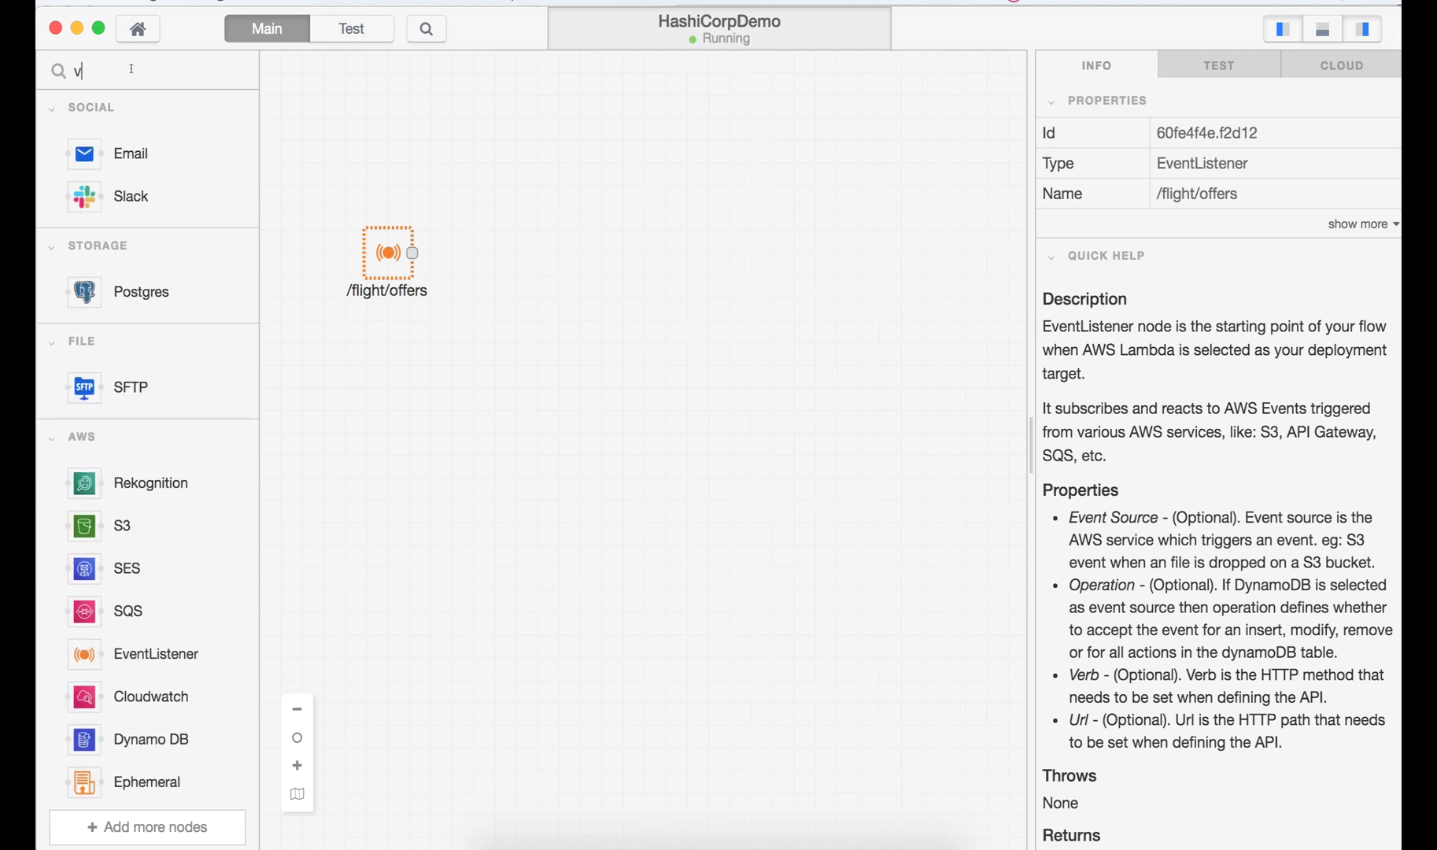
pyautogui.write('ault')
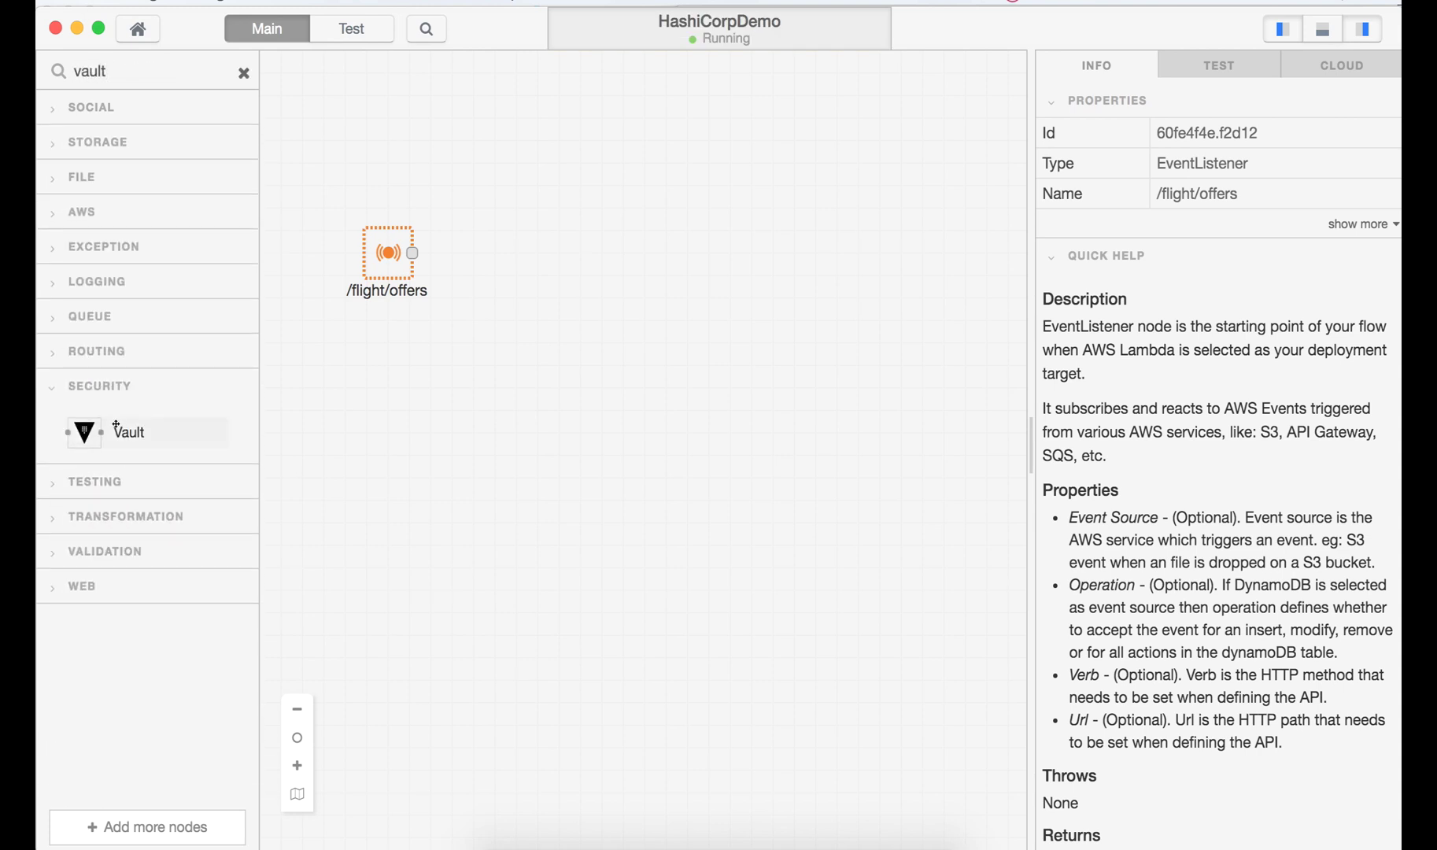
pyautogui.moveTo(116, 425); pyautogui.dragTo(519, 262)
pyautogui.doubleClick(519, 260)
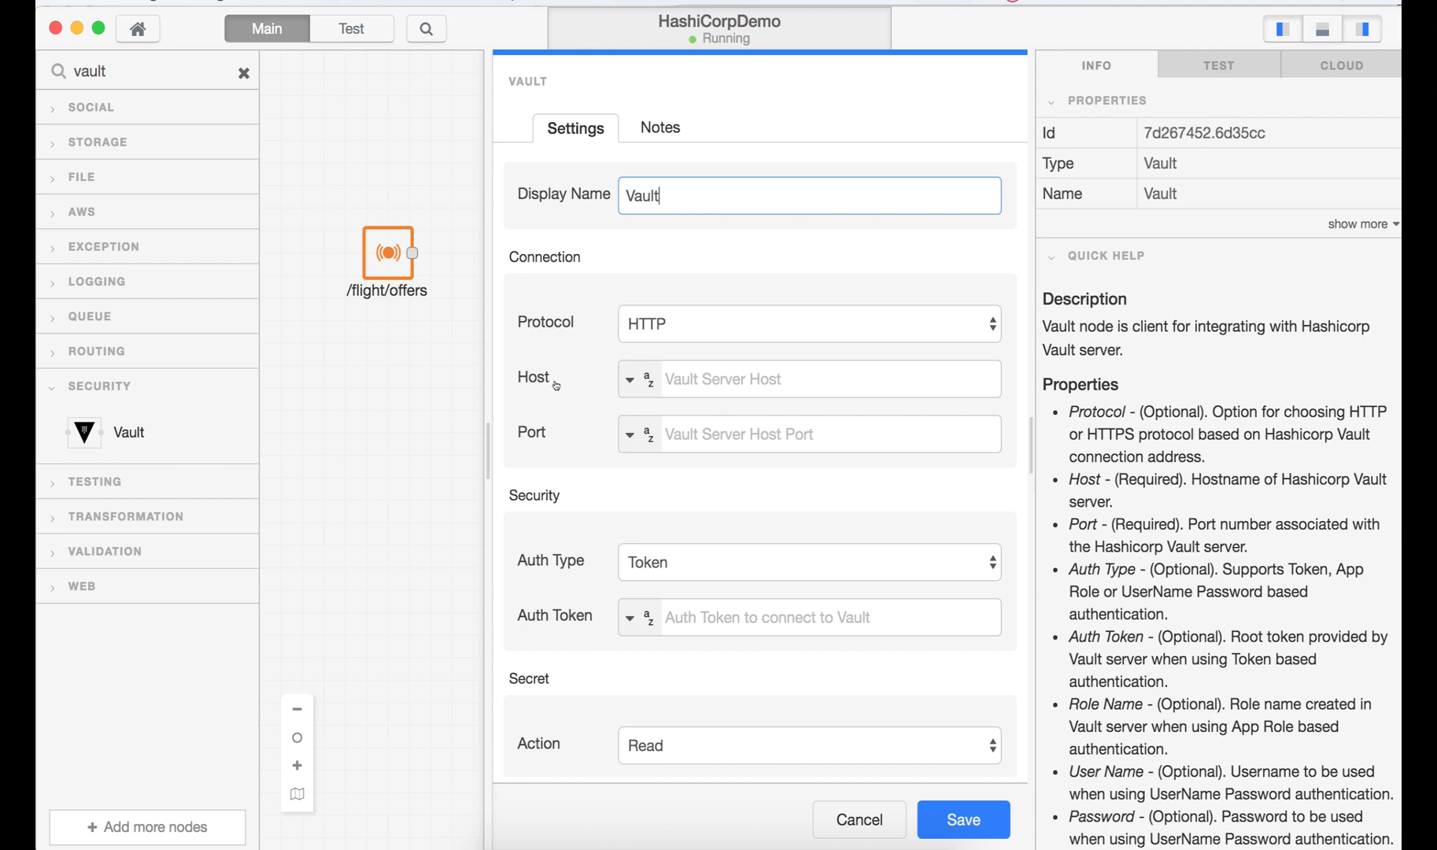
pyautogui.press('super+Tab')
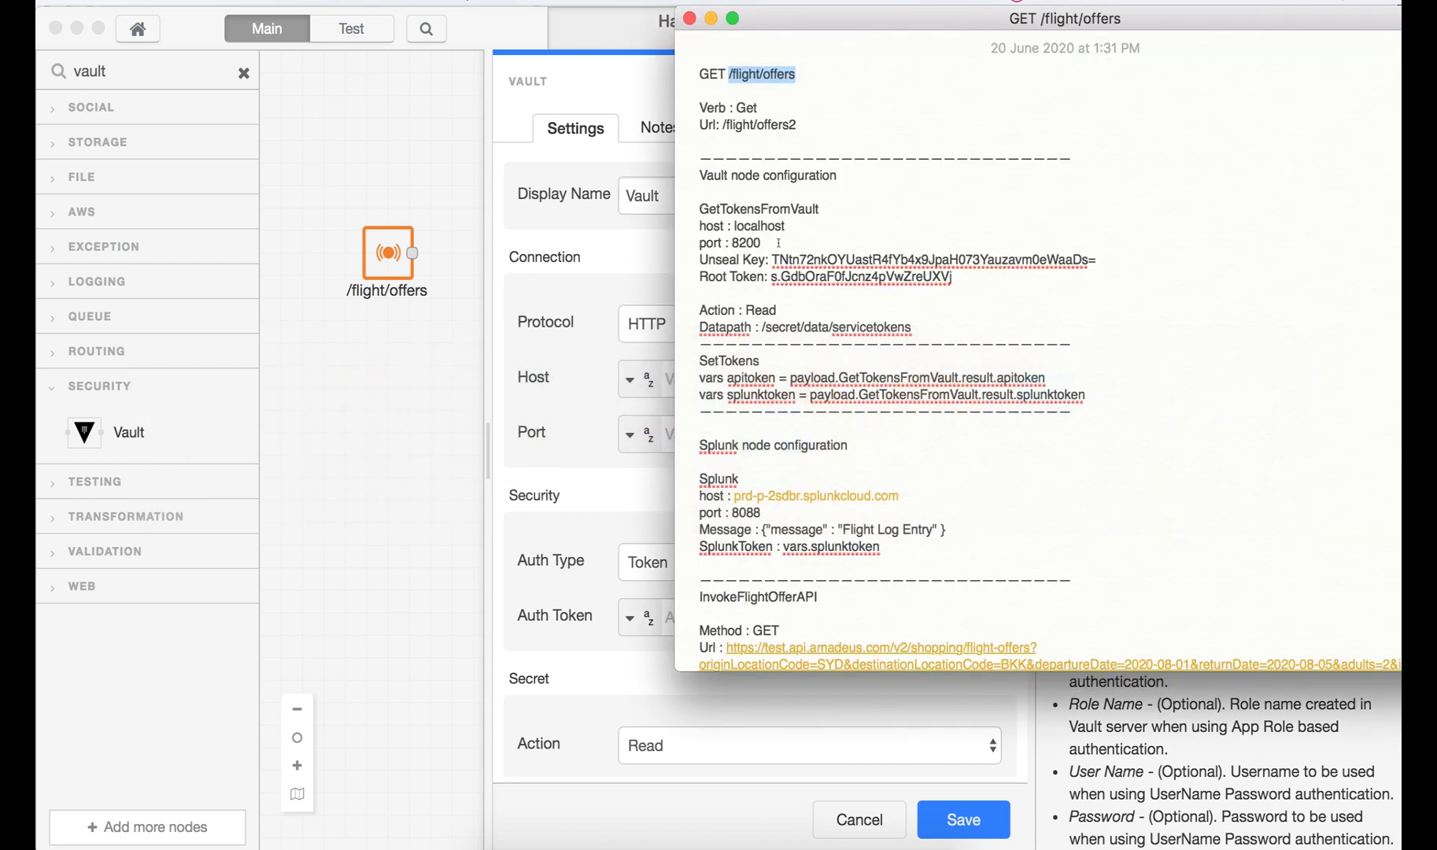
pyautogui.doubleClick(764, 226)
pyautogui.press('super+c')
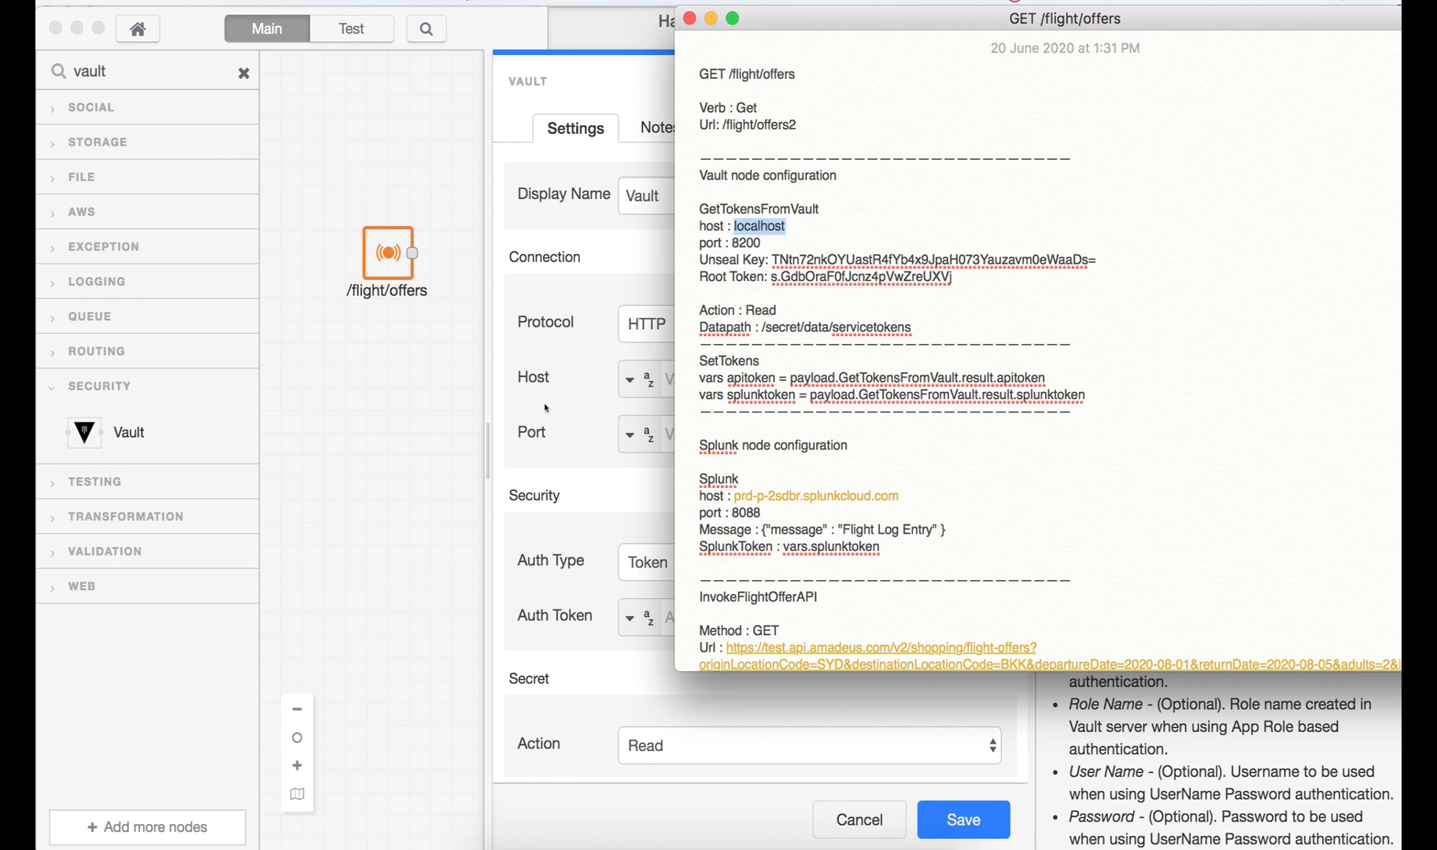
pyautogui.press('super+Tab')
pyautogui.click(698, 378)
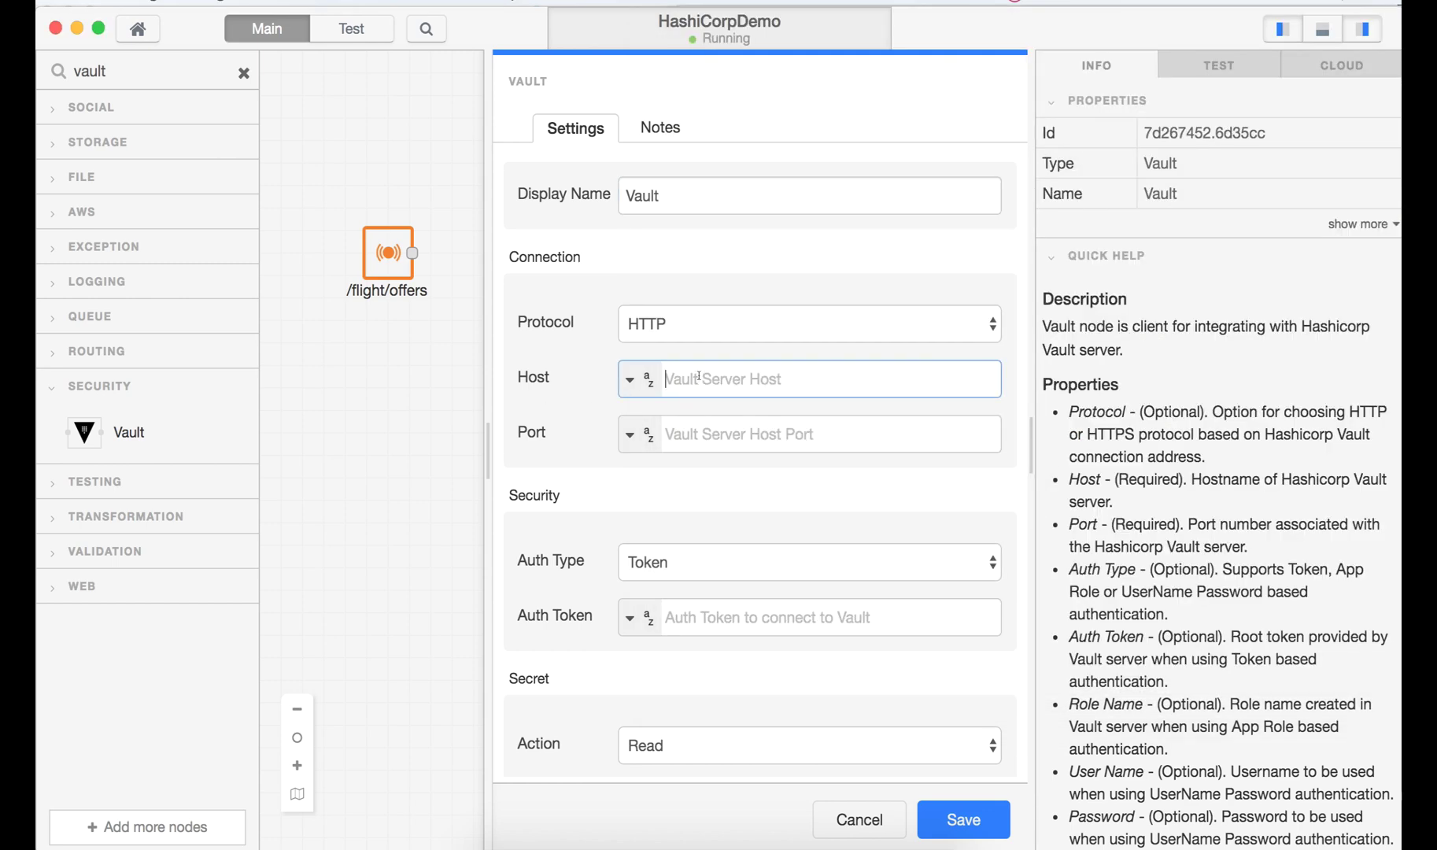
pyautogui.press('super+v')
# - Set the Vault node's port to 8200
pyautogui.press('super+Tab')
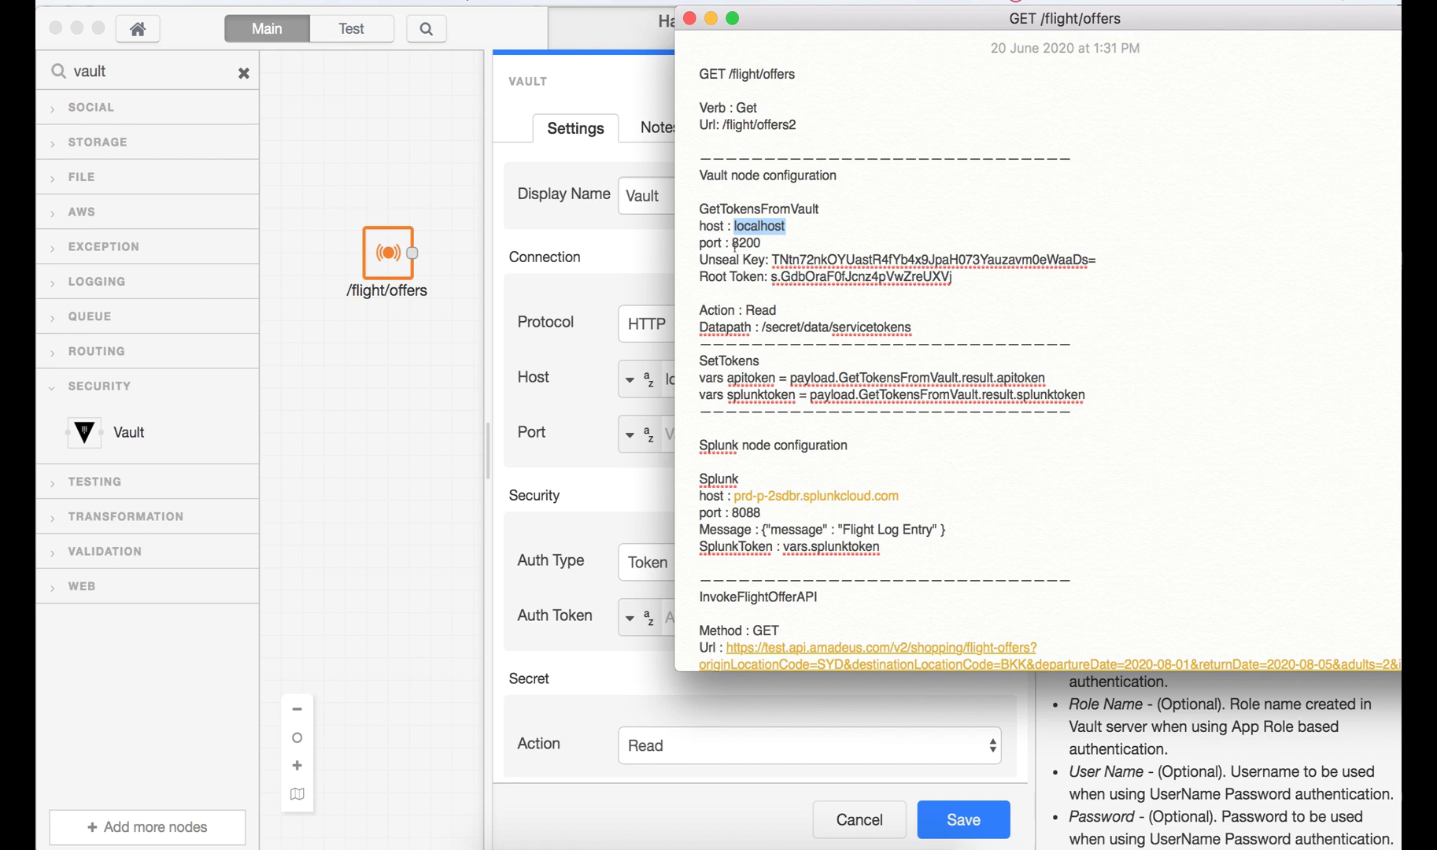
pyautogui.doubleClick(739, 243)
pyautogui.press('super+c')
pyautogui.press('super+Tab')
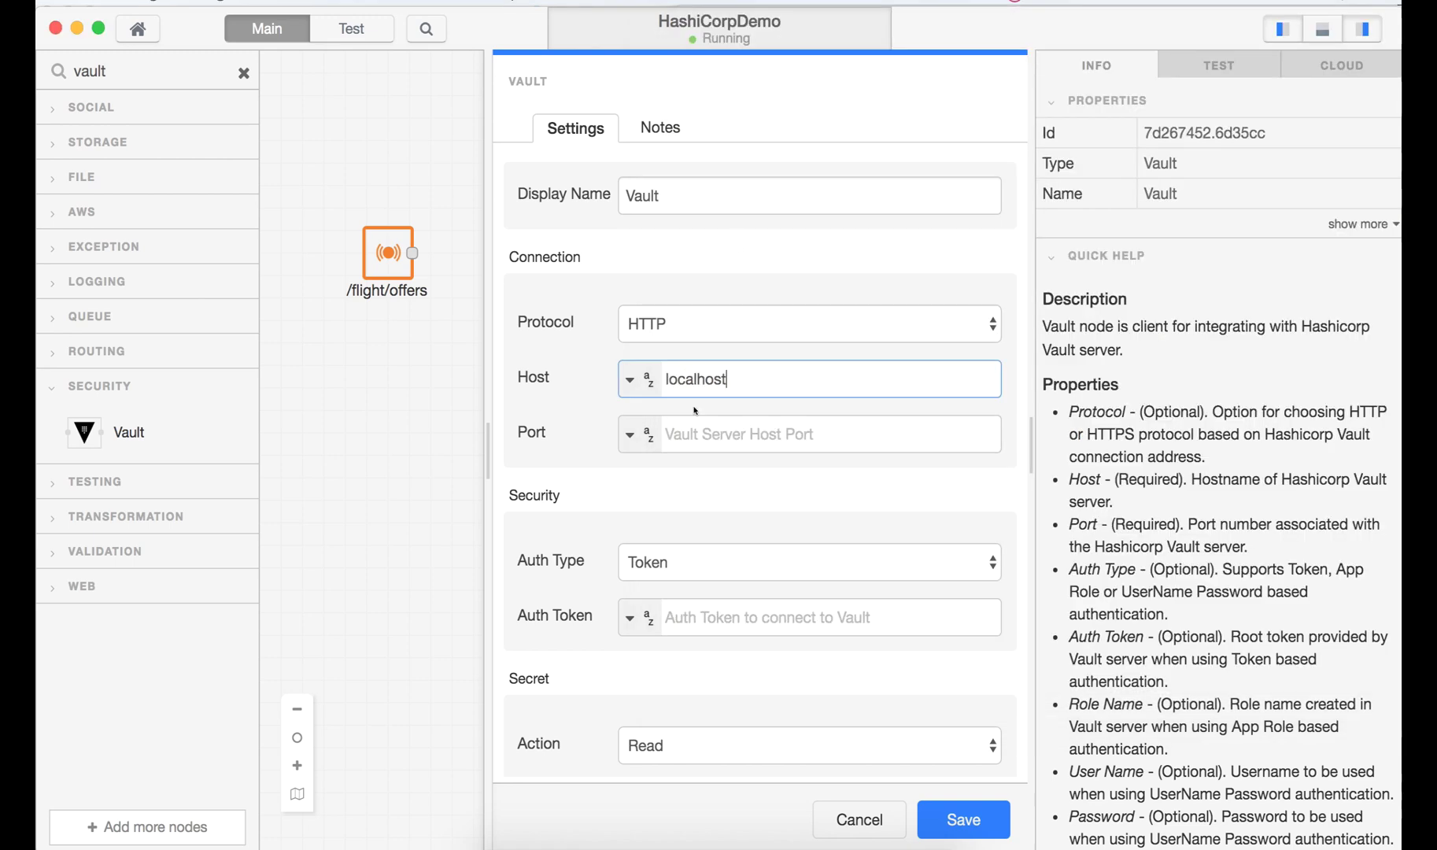
pyautogui.click(696, 425)
pyautogui.press('super+v')
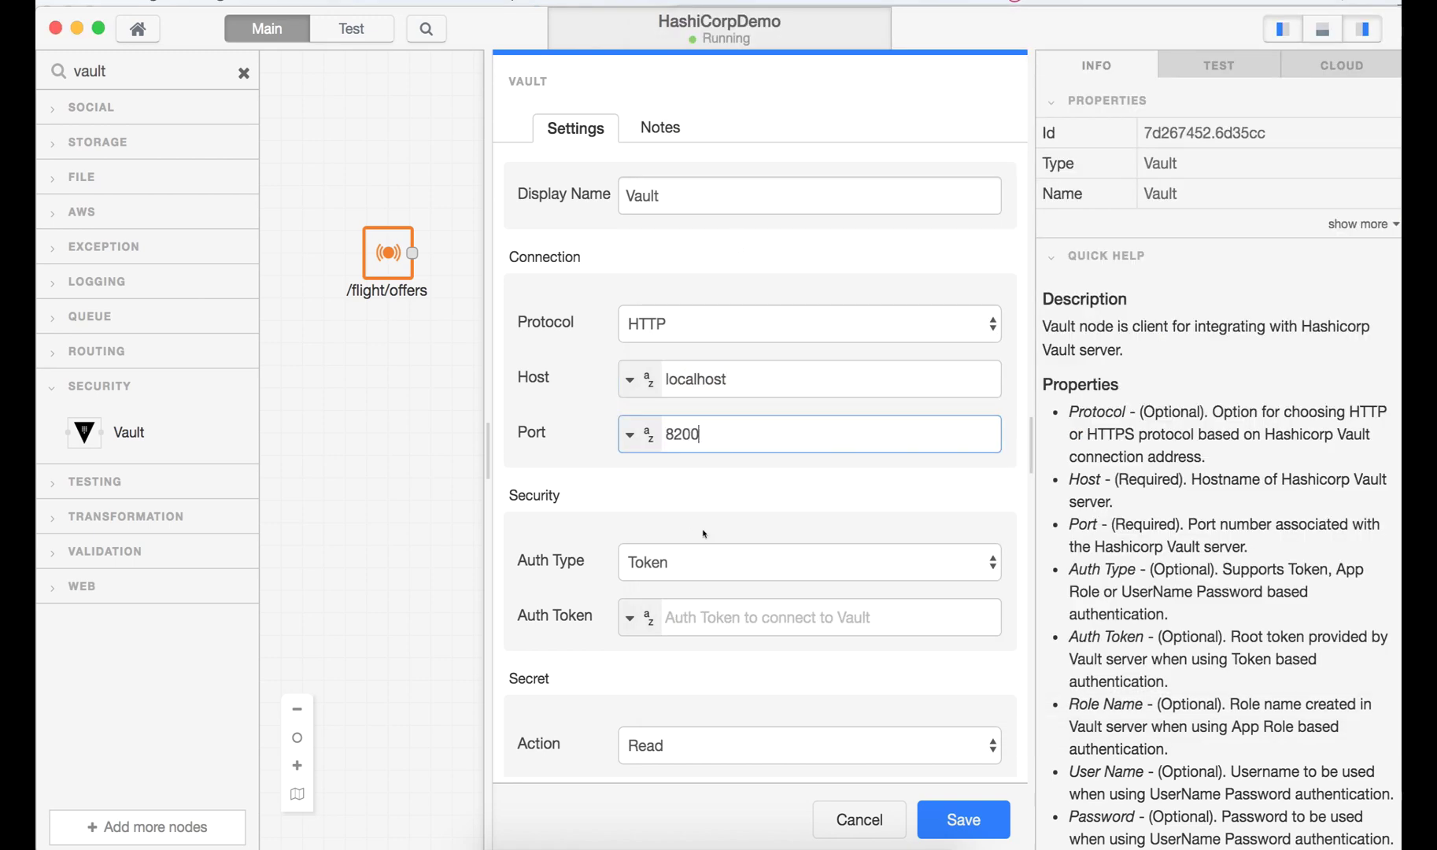
# - Keep Token authentication and paste the Vault root token as the auth token
pyautogui.press('super+Tab')
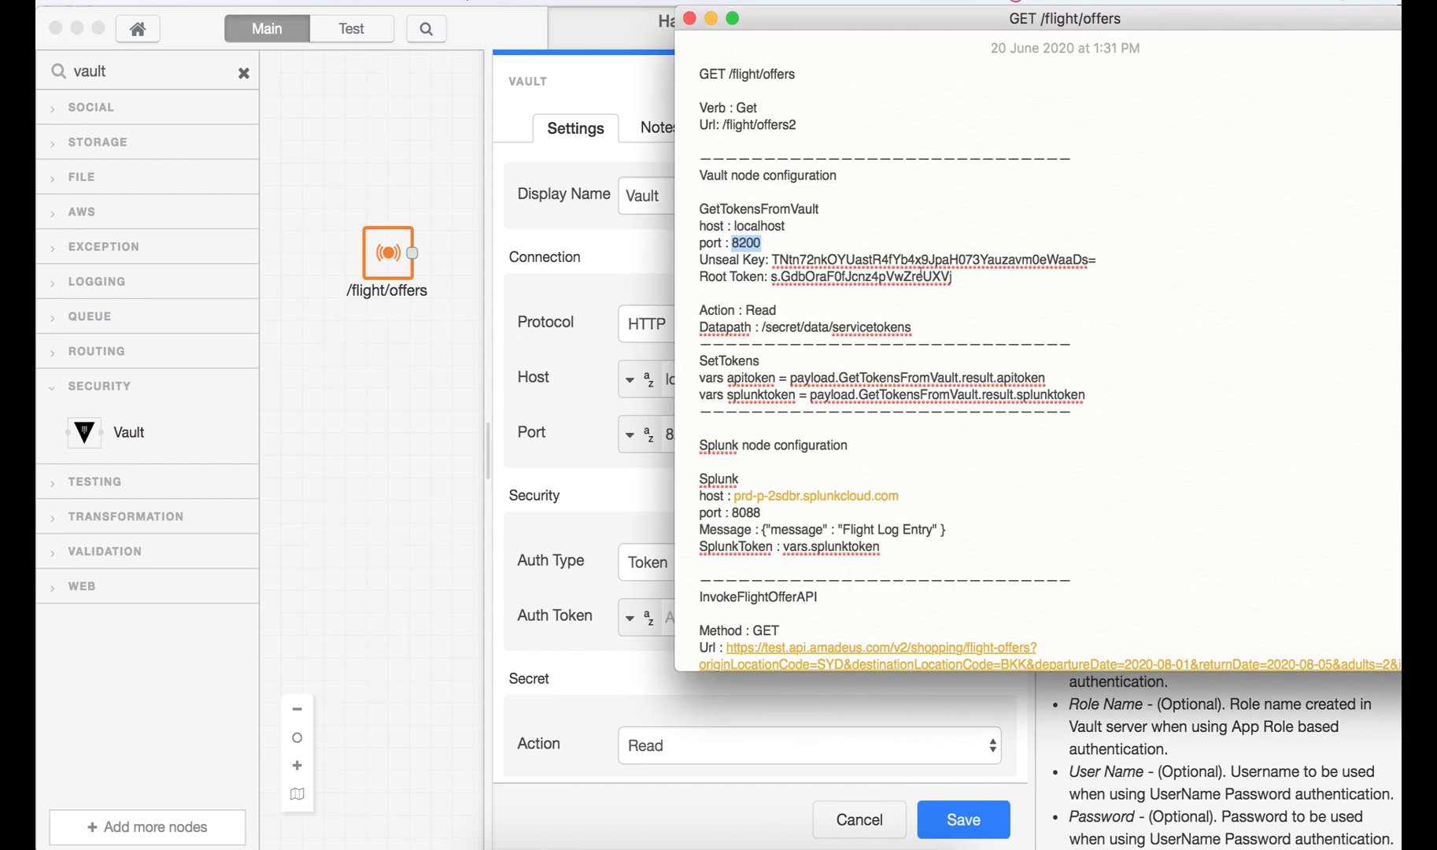
pyautogui.moveTo(953, 276); pyautogui.dragTo(782, 276)
pyautogui.moveTo(773, 274); pyautogui.dragTo(769, 274)
pyautogui.press('super+c')
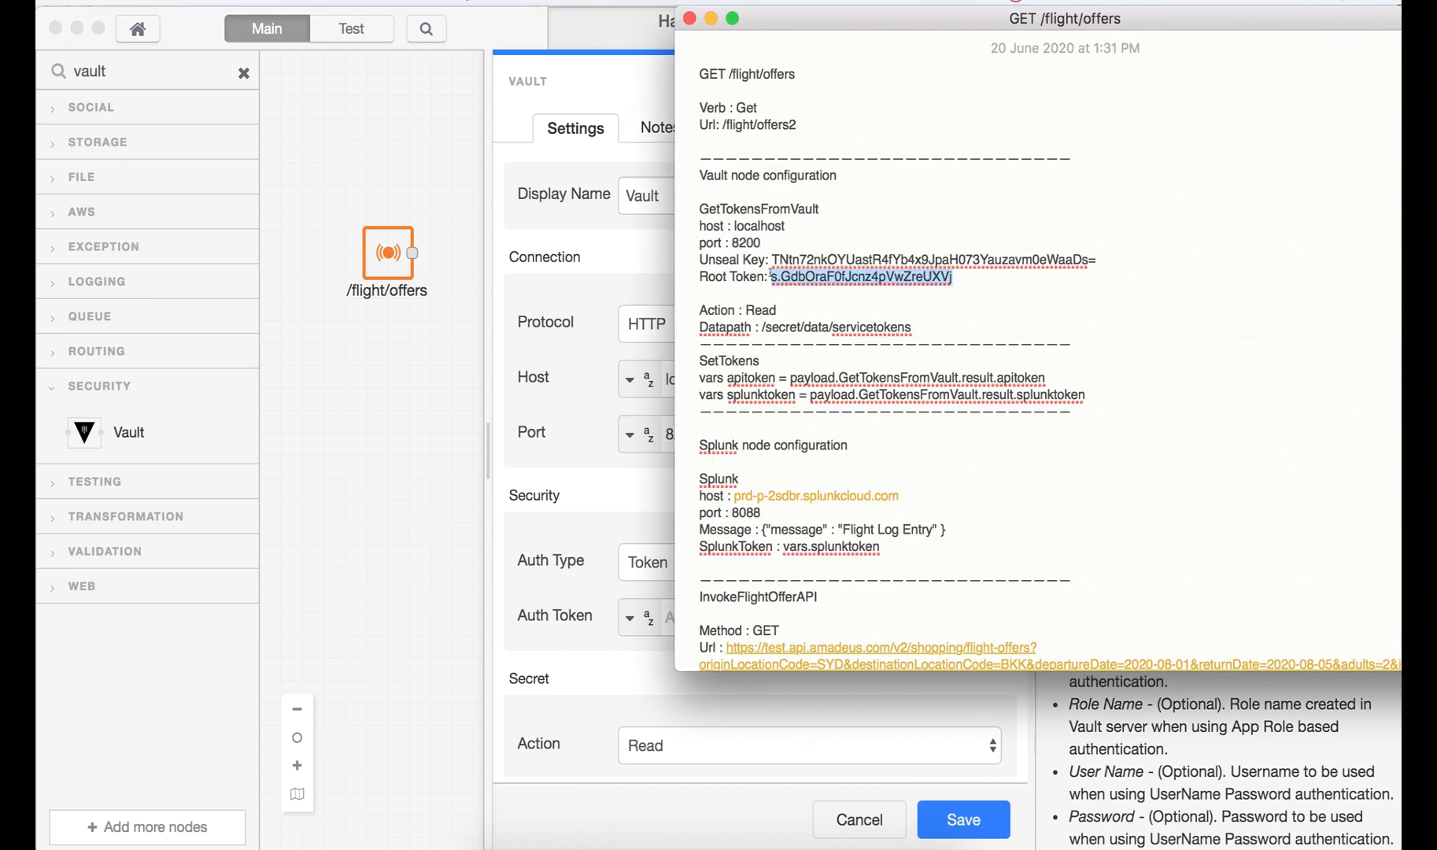
pyautogui.click(565, 421)
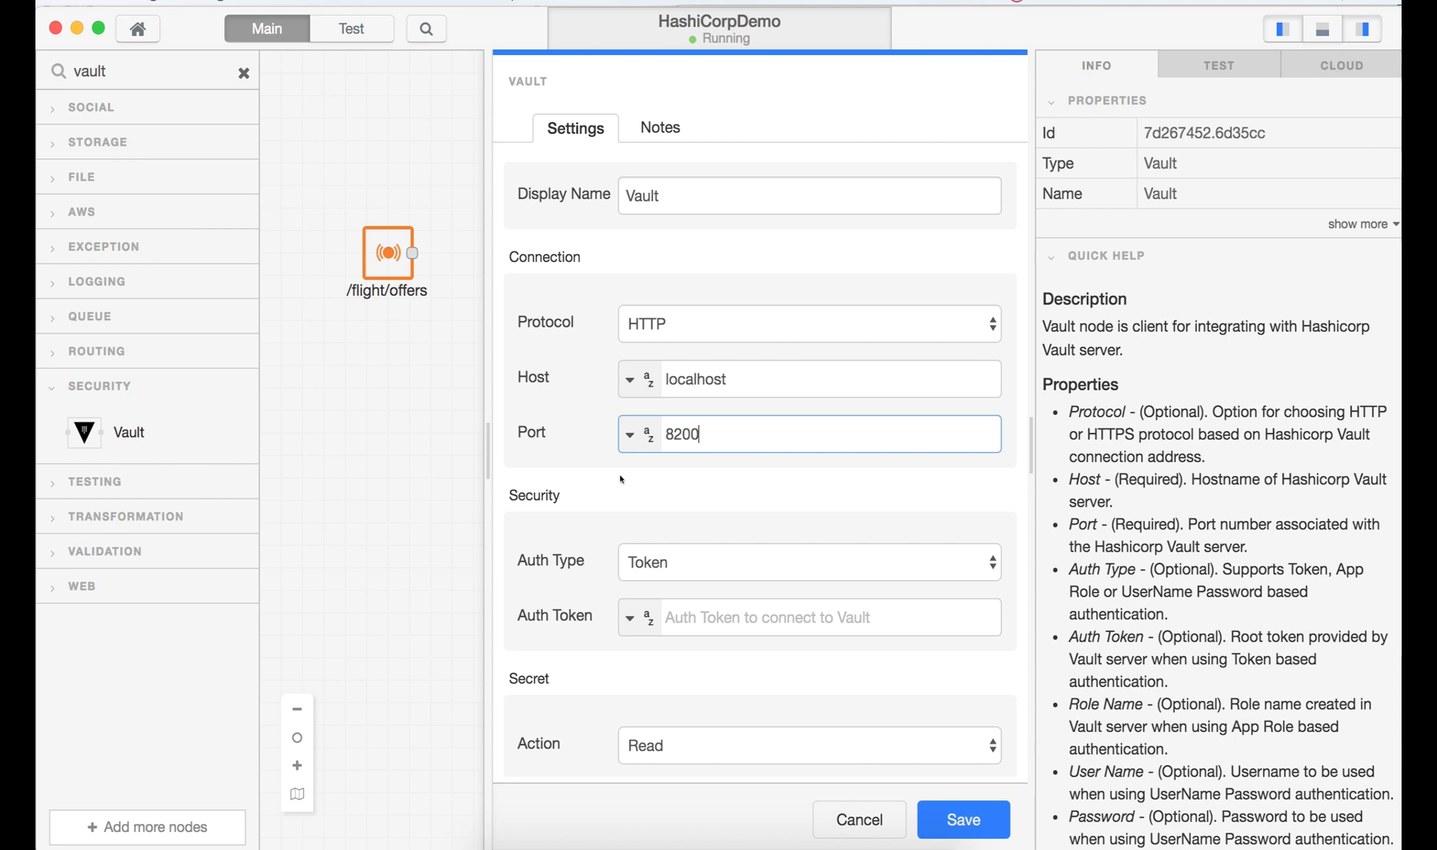
pyautogui.click(680, 554)
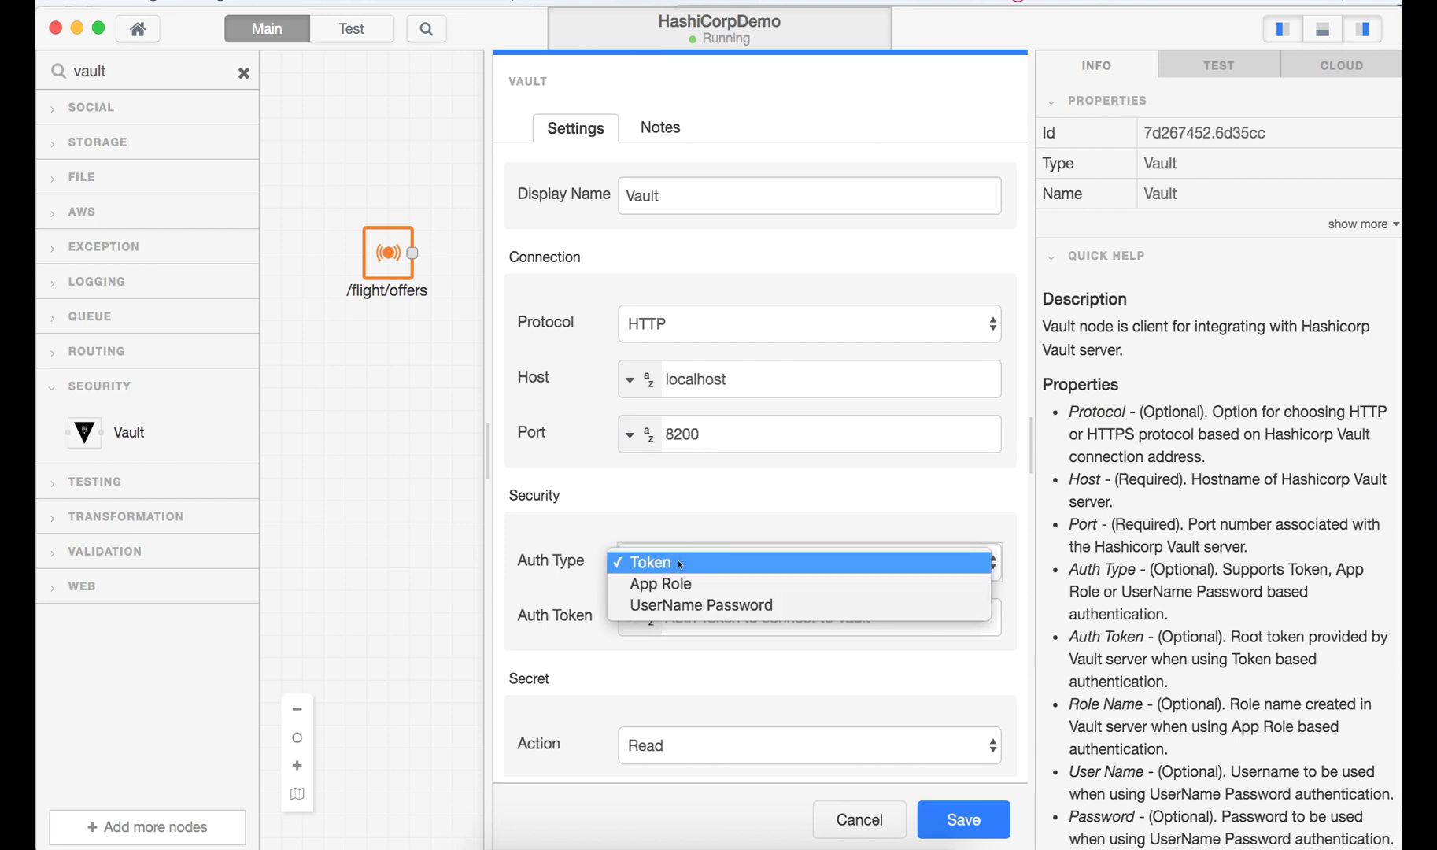
pyautogui.click(679, 564)
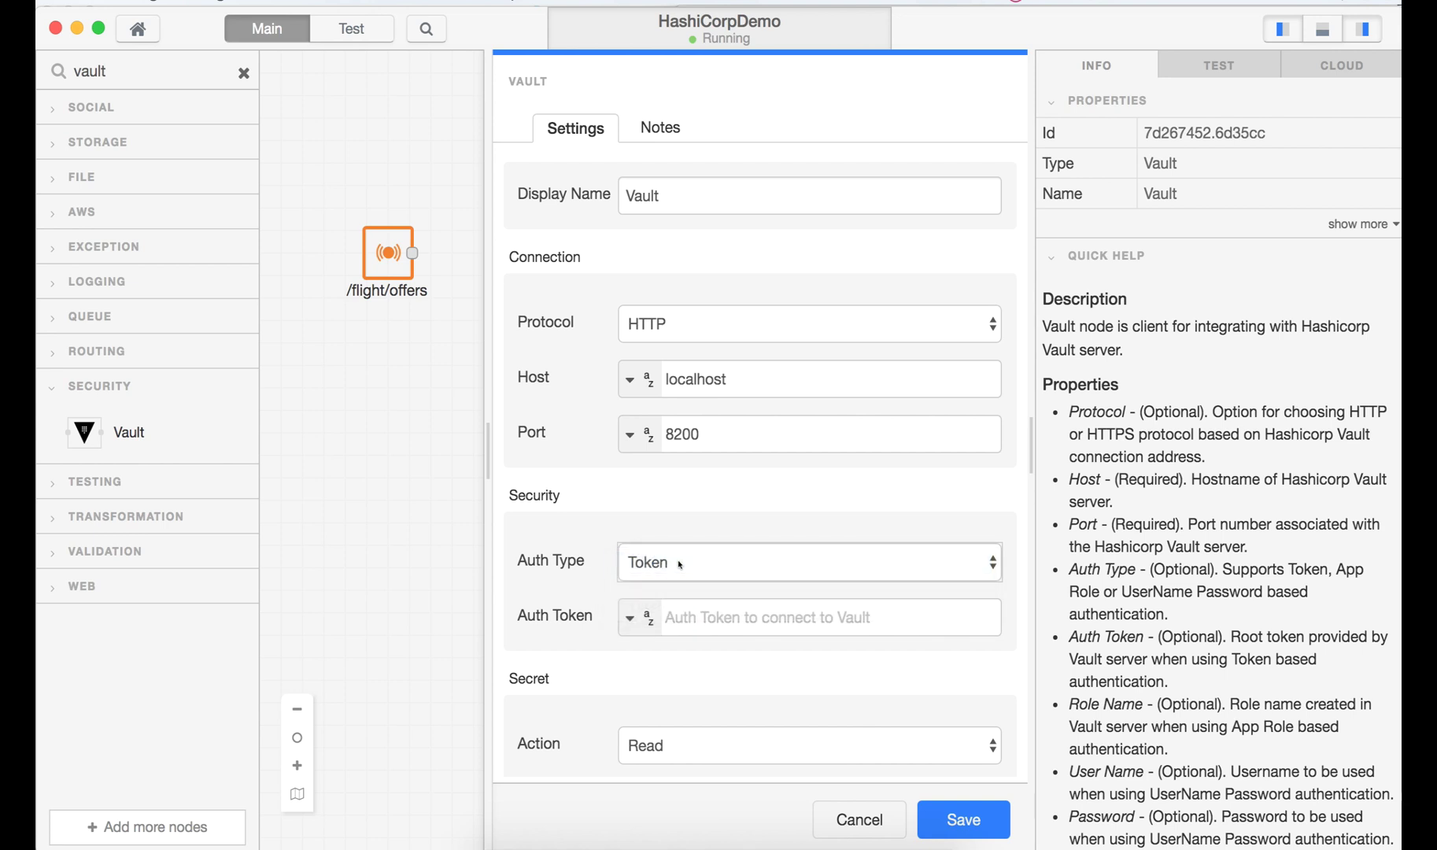
pyautogui.click(686, 613)
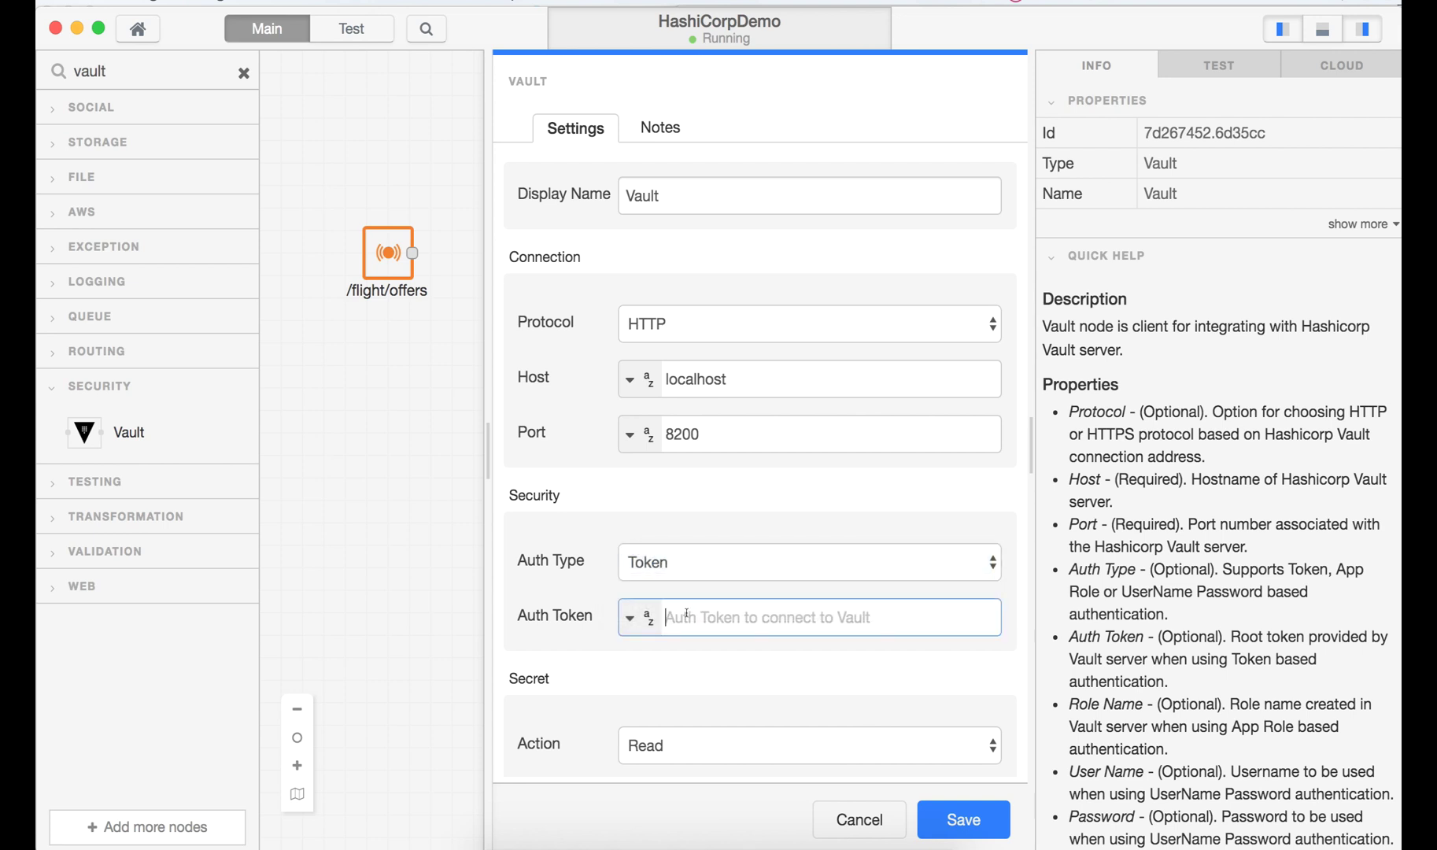
pyautogui.press('super+v')
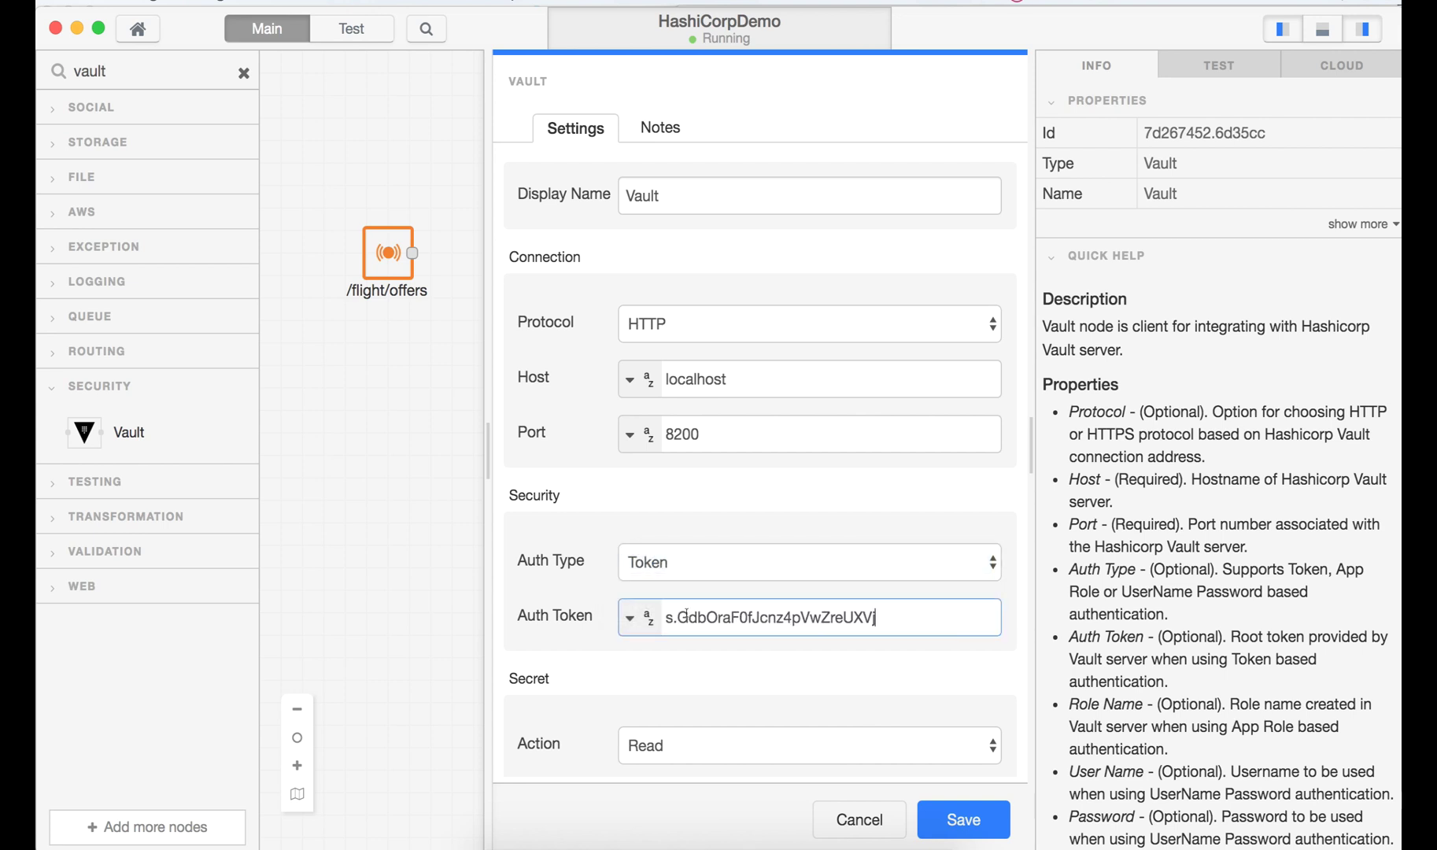
pyautogui.click(668, 683)
# - Paste /secret/data/servicetokens from the notes into the Vault node's Data Path
pyautogui.scroll(-2, 668, 684)
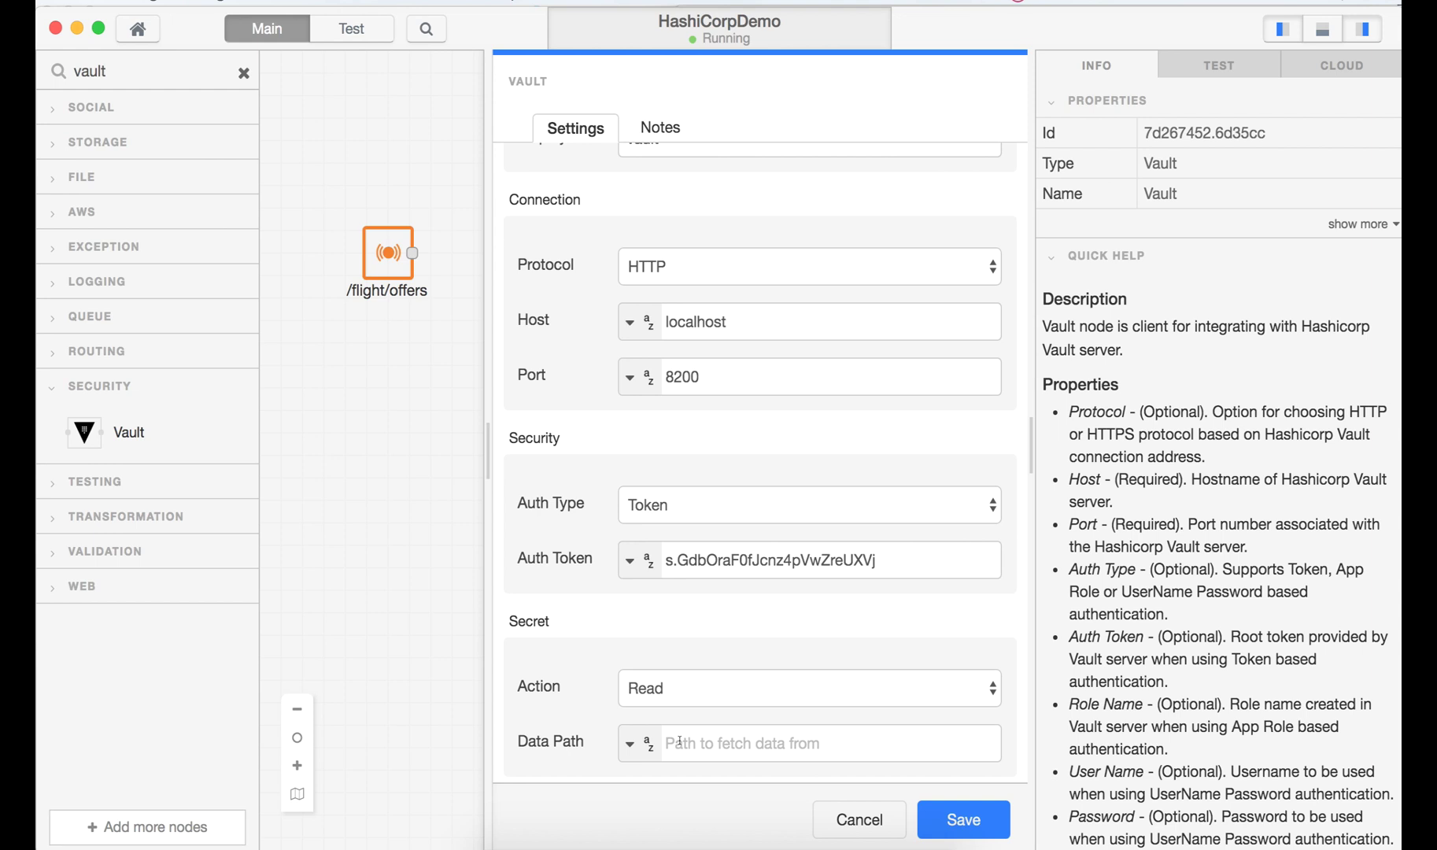
pyautogui.click(679, 741)
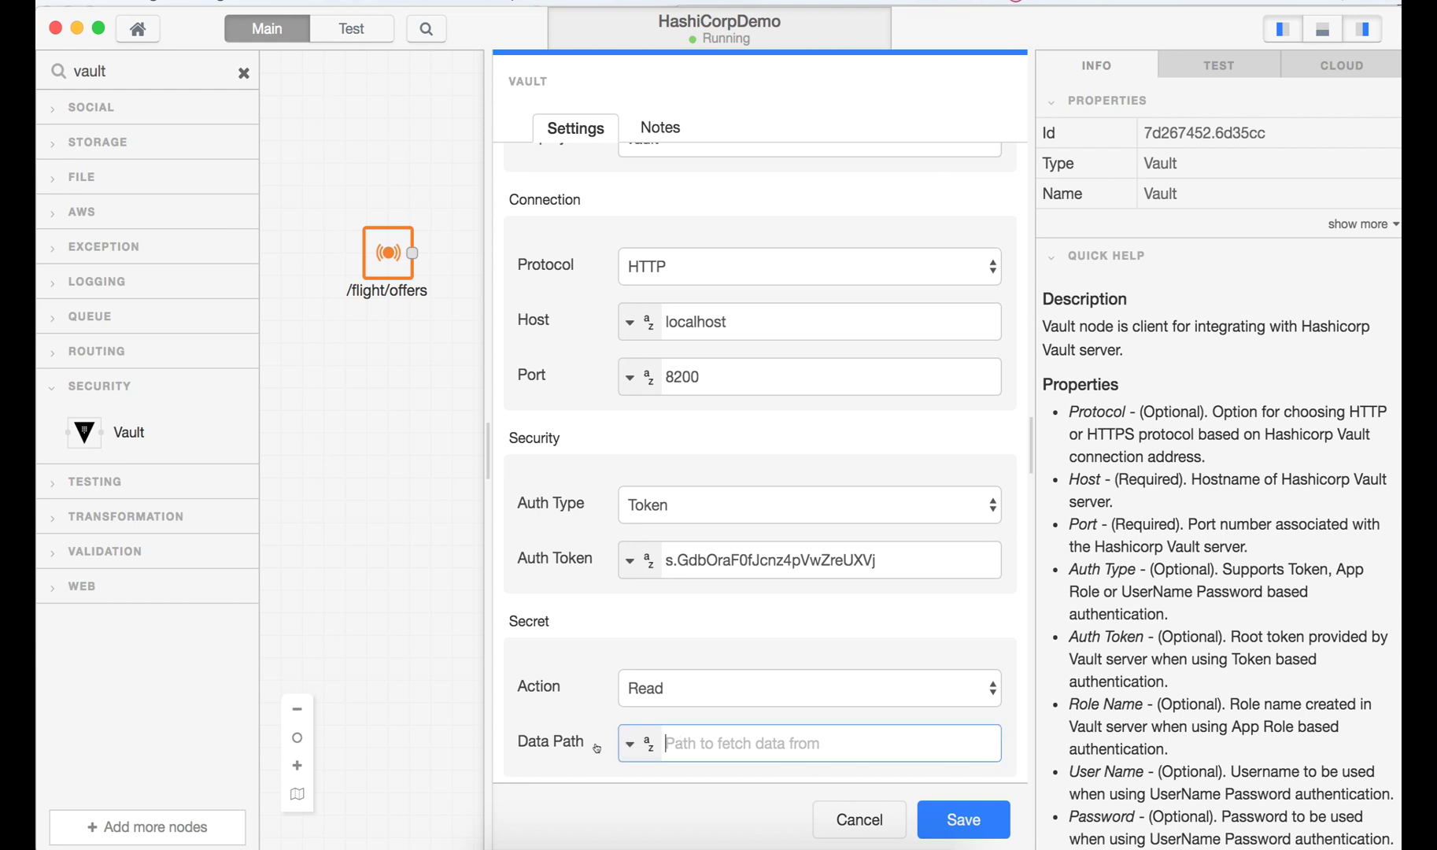
pyautogui.press('super+Tab')
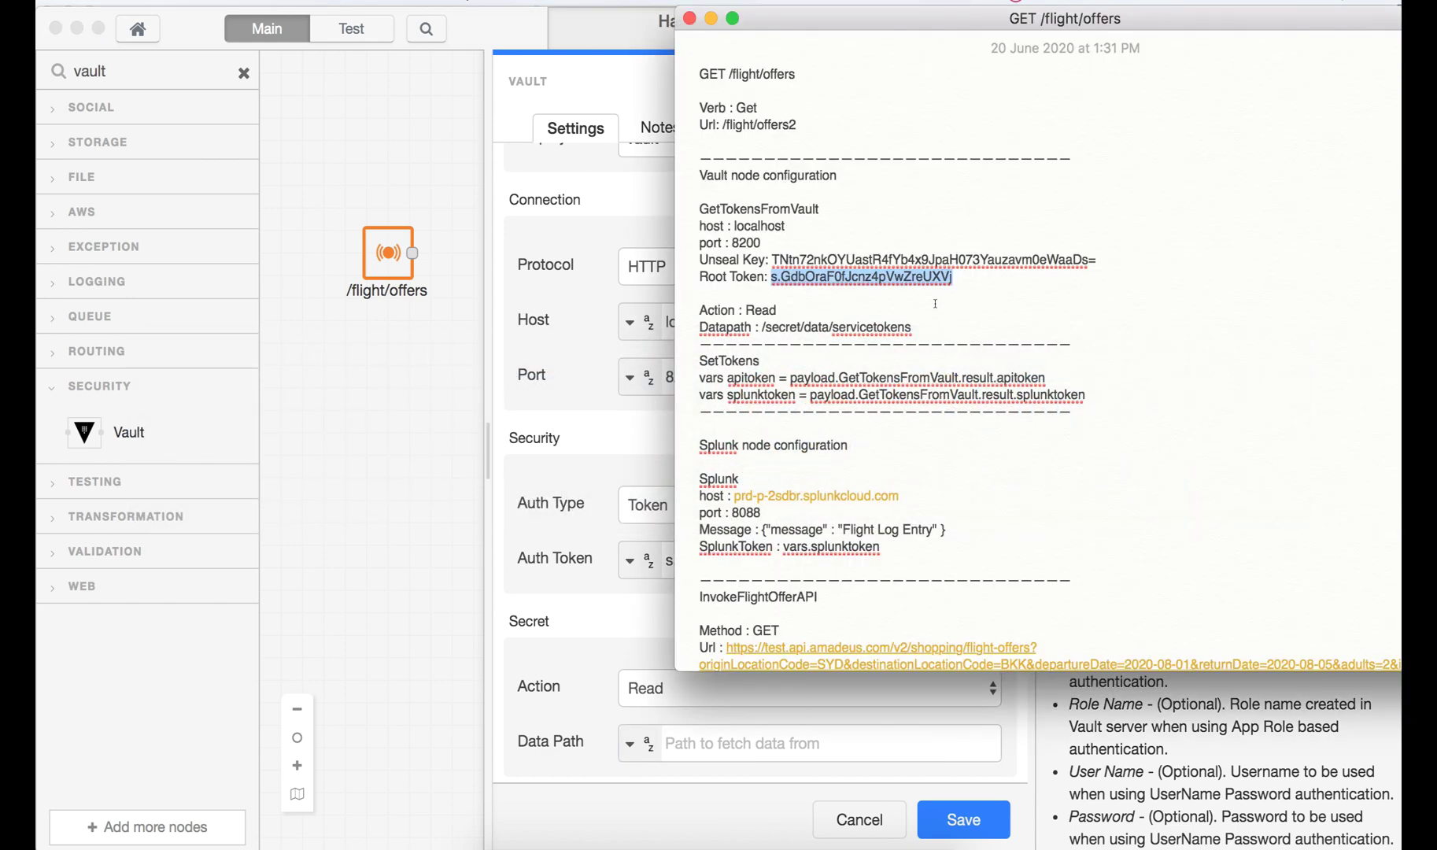
pyautogui.moveTo(914, 327); pyautogui.dragTo(761, 325)
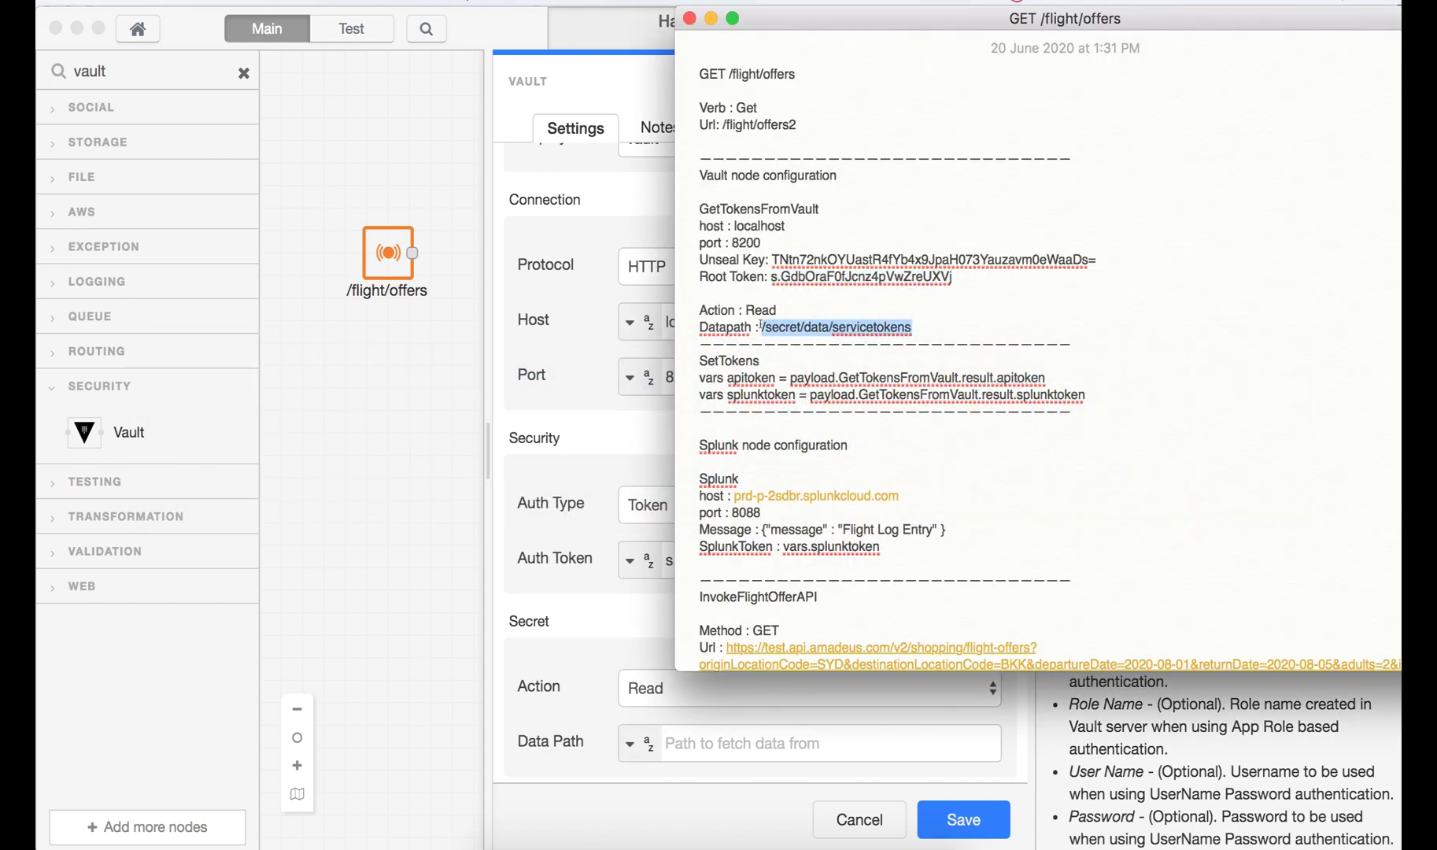
pyautogui.press('super+c')
pyautogui.press('super+Tab')
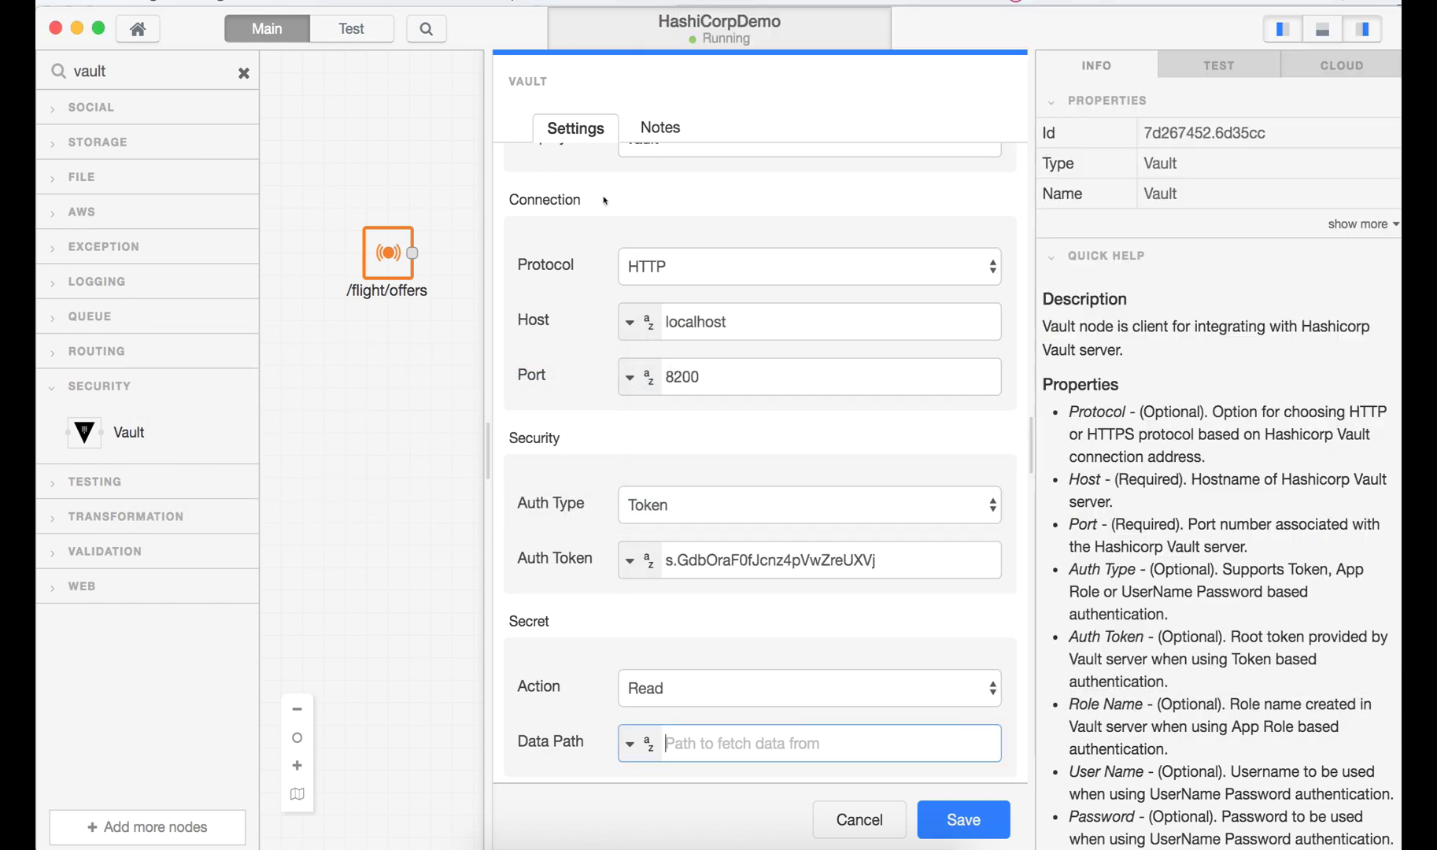
pyautogui.click(712, 746)
pyautogui.press('super+v')
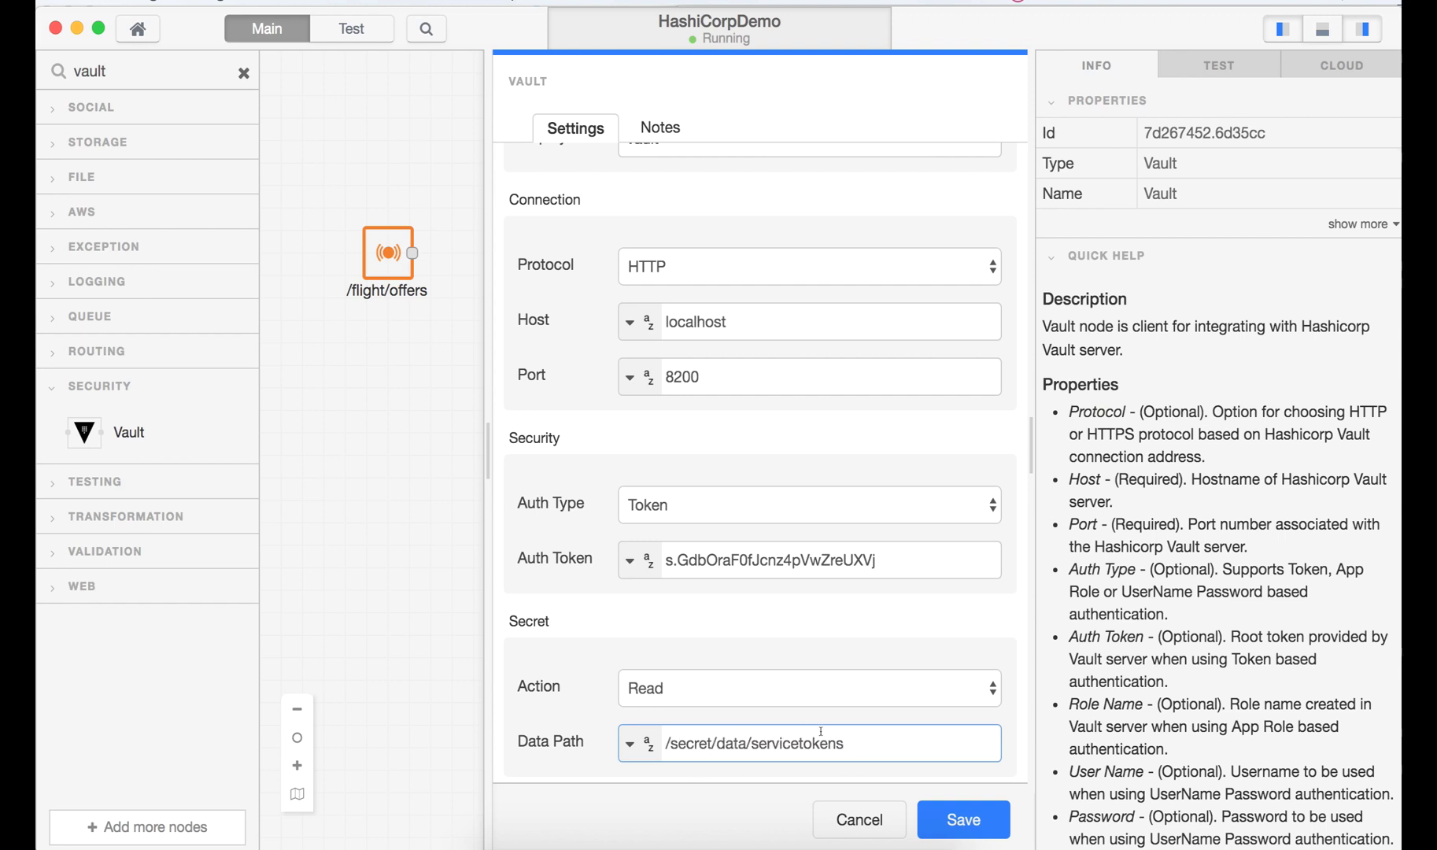
pyautogui.moveTo(846, 743); pyautogui.dragTo(749, 739)
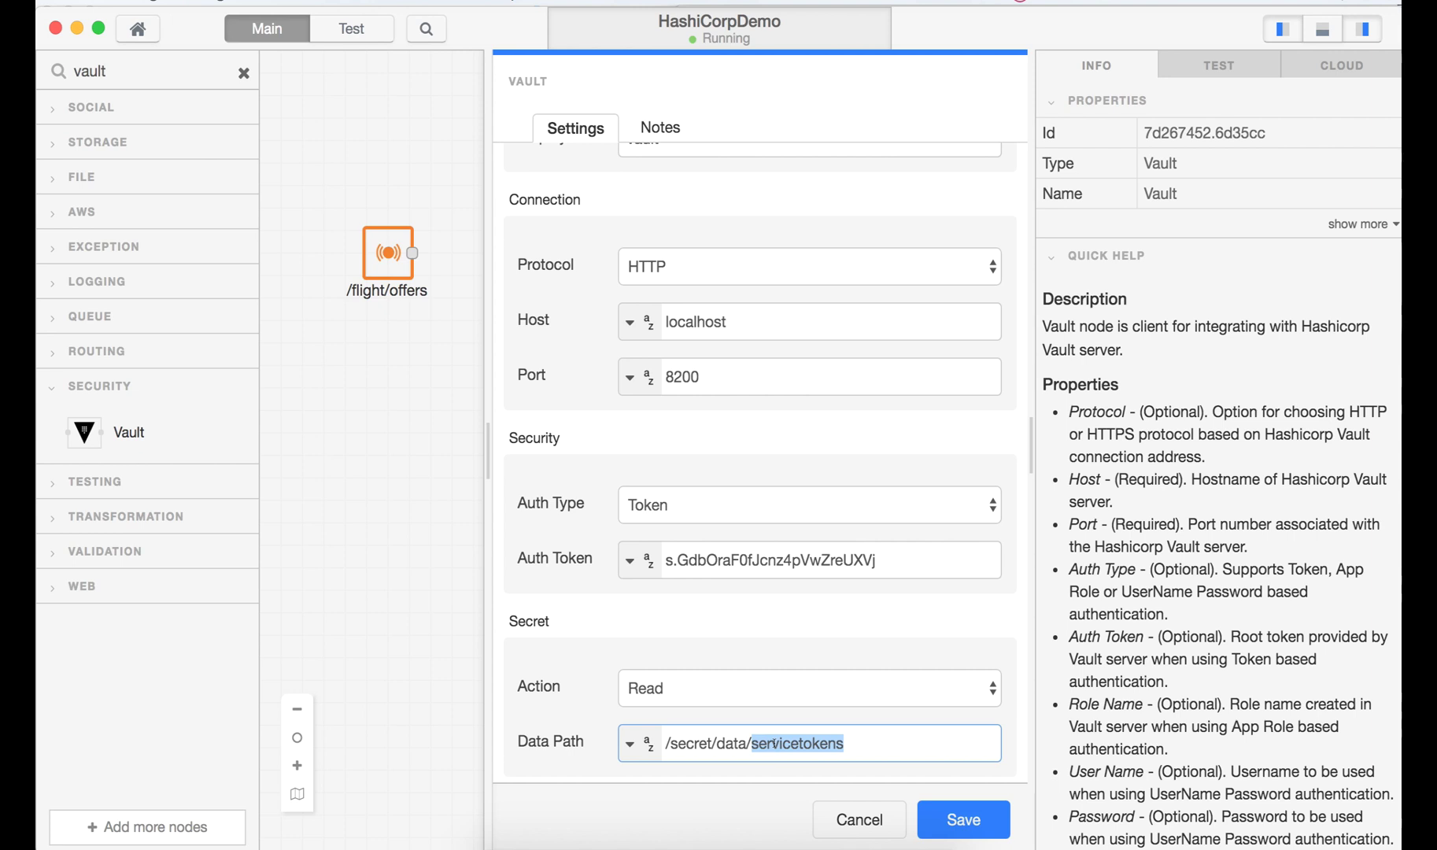
# - Save the Vault node, wire /flight/offers into it, and clear the 'vault' search
pyautogui.click(963, 819)
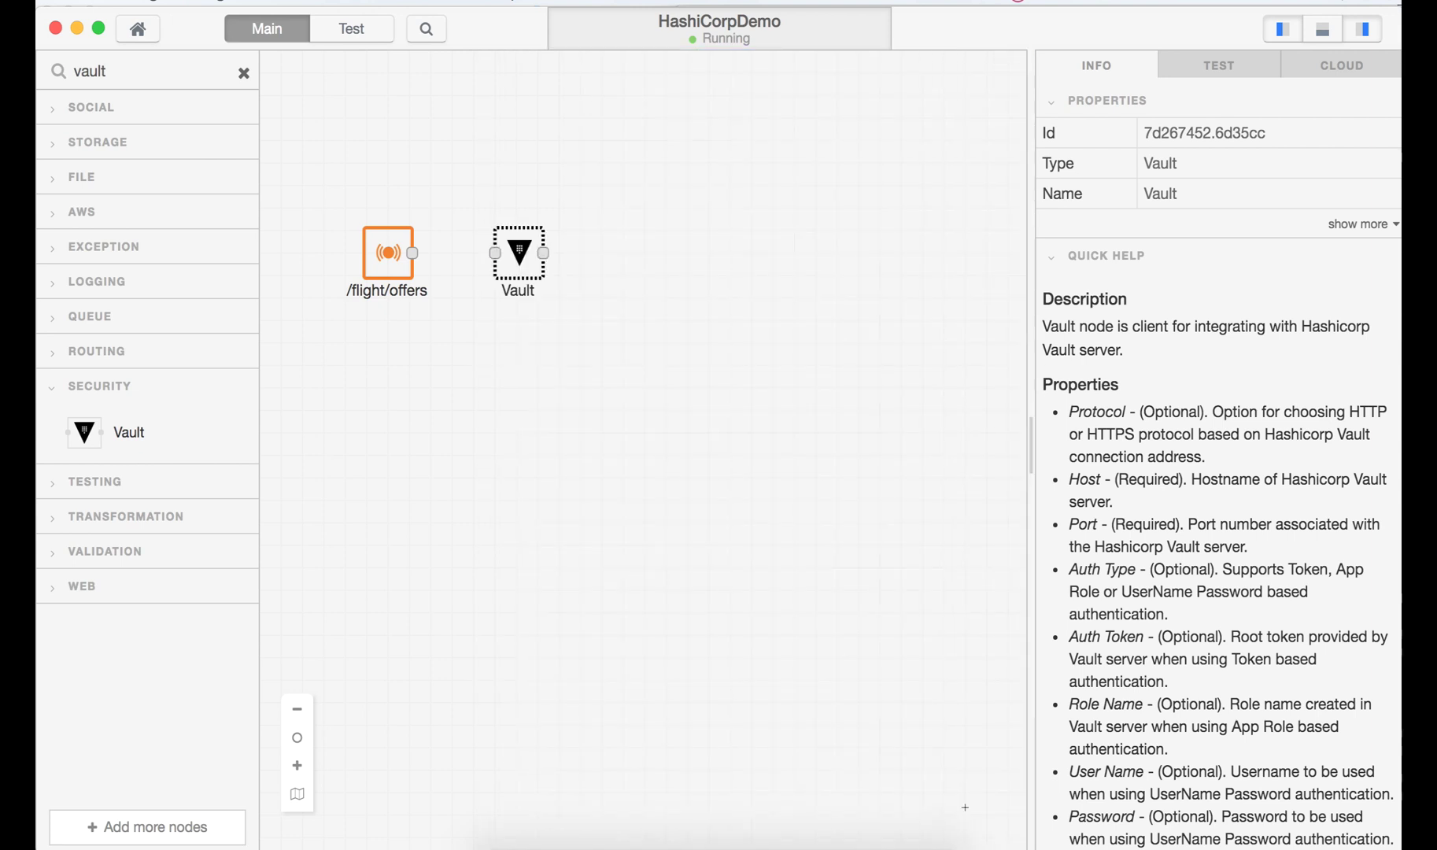
pyautogui.click(724, 449)
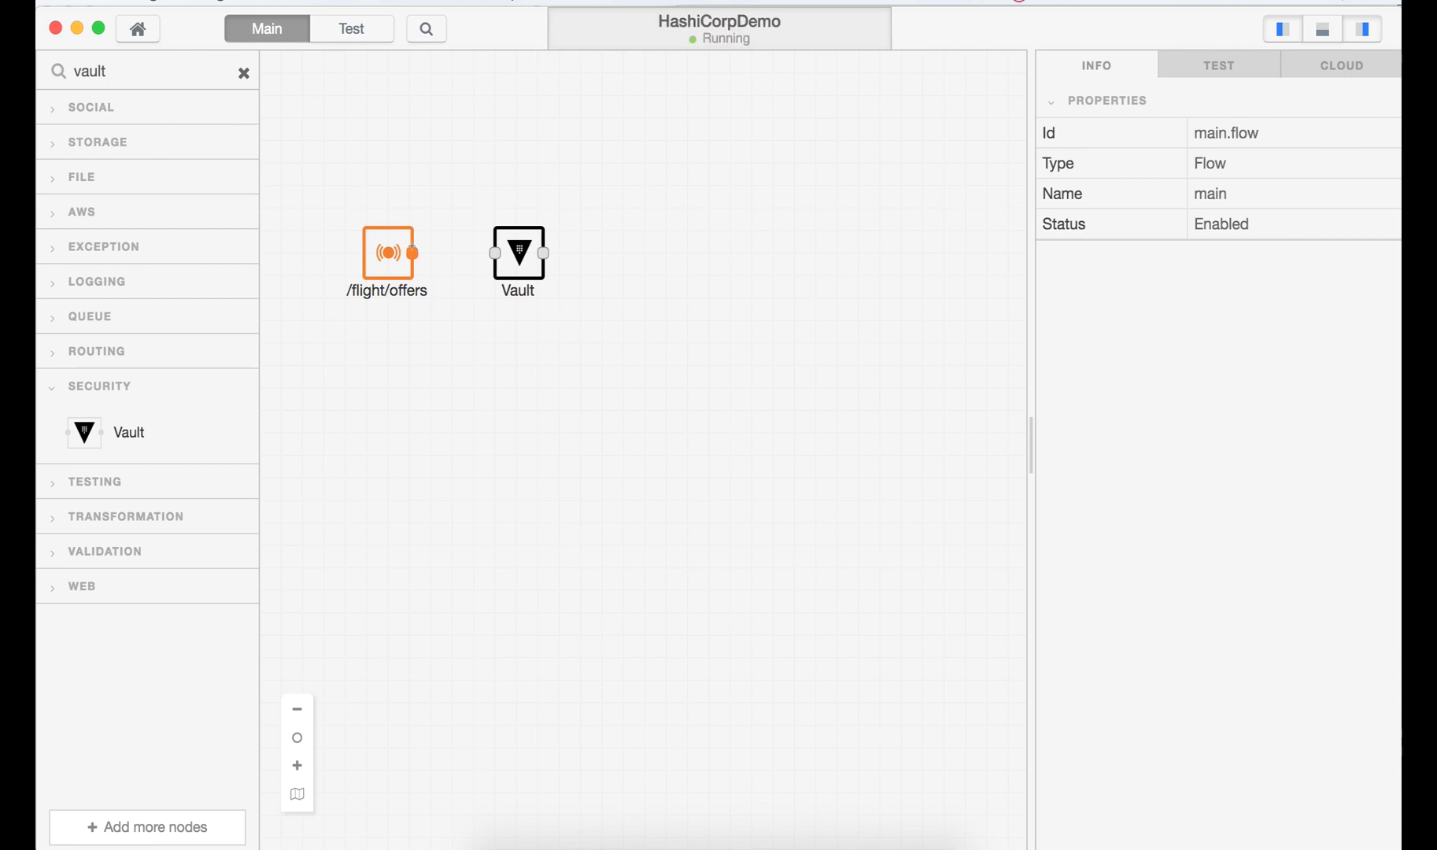
pyautogui.moveTo(412, 247); pyautogui.dragTo(494, 252)
pyautogui.click(151, 66)
pyautogui.press('BackSpace')
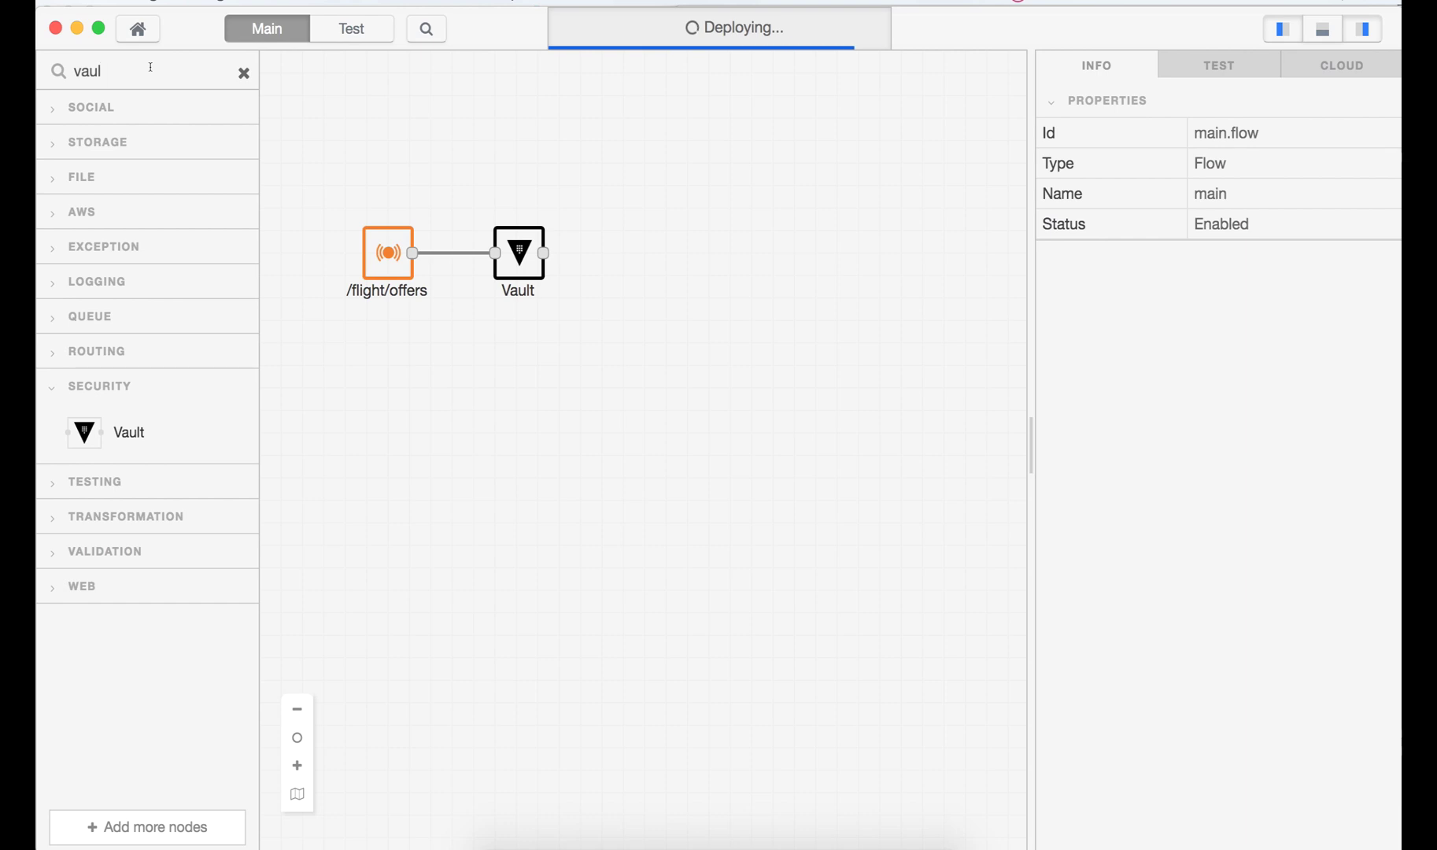
pyautogui.press('BackSpace')
pyautogui.press('BackSpace')
pyautogui.press('BackSpace')
pyautogui.press('BackSpace')
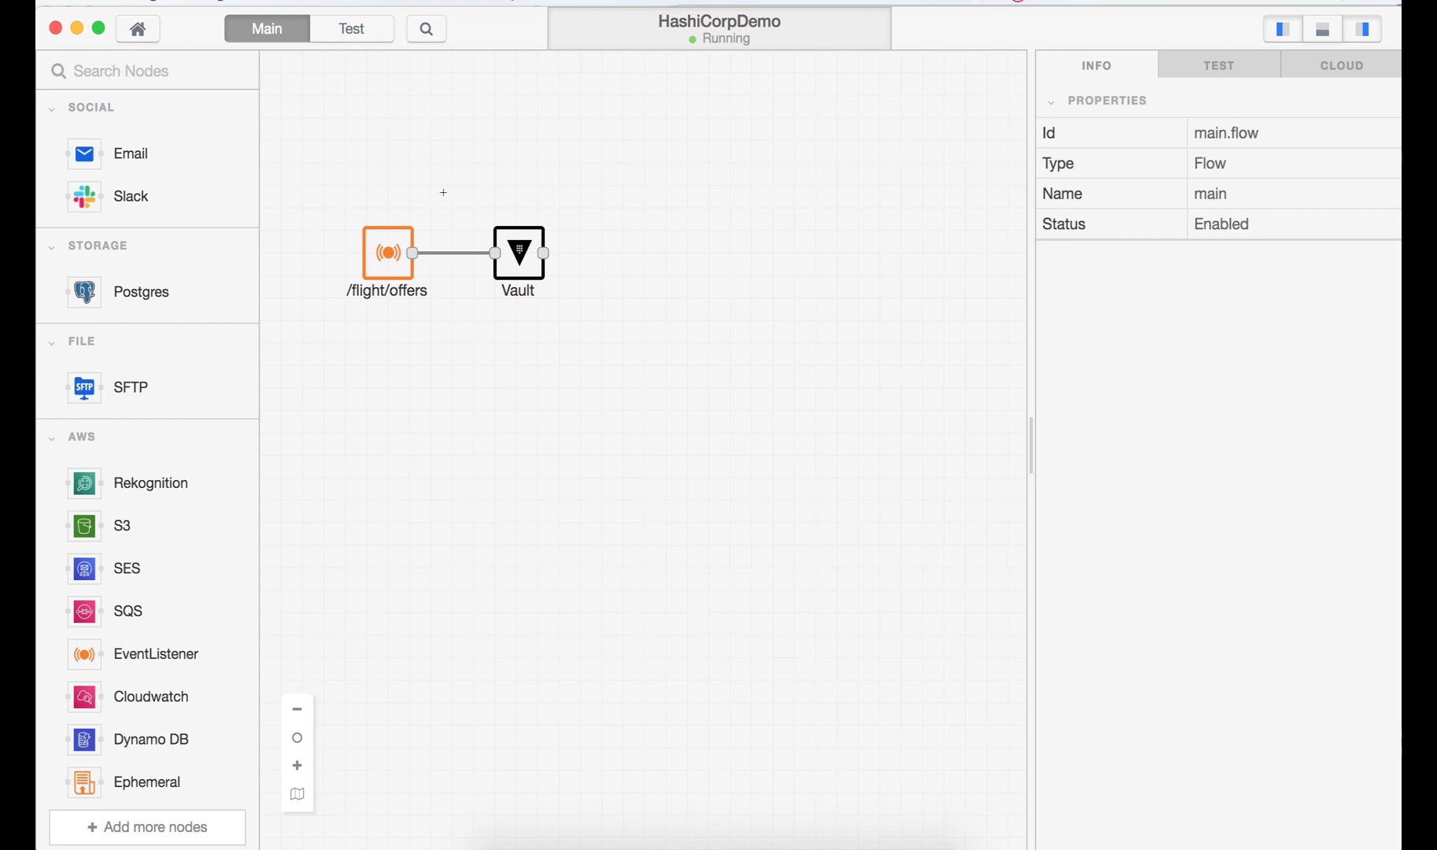
# - Place a Set Property node after Vault, link them, and set its display name to SetTokens
pyautogui.write('set')
pyautogui.moveTo(139, 491); pyautogui.dragTo(621, 253)
pyautogui.click(639, 250)
pyautogui.doubleClick(639, 250)
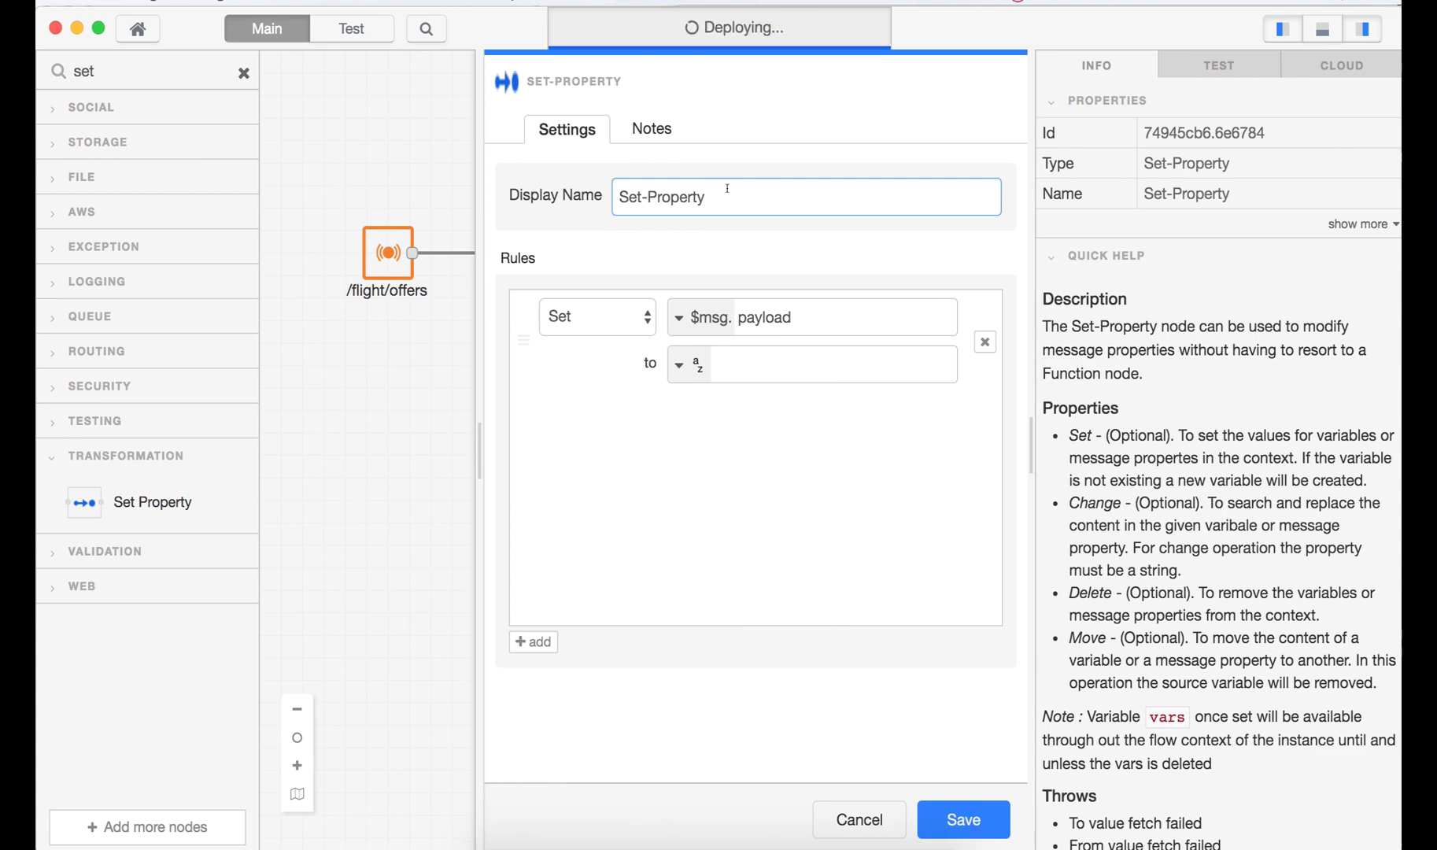
pyautogui.press('super+Tab')
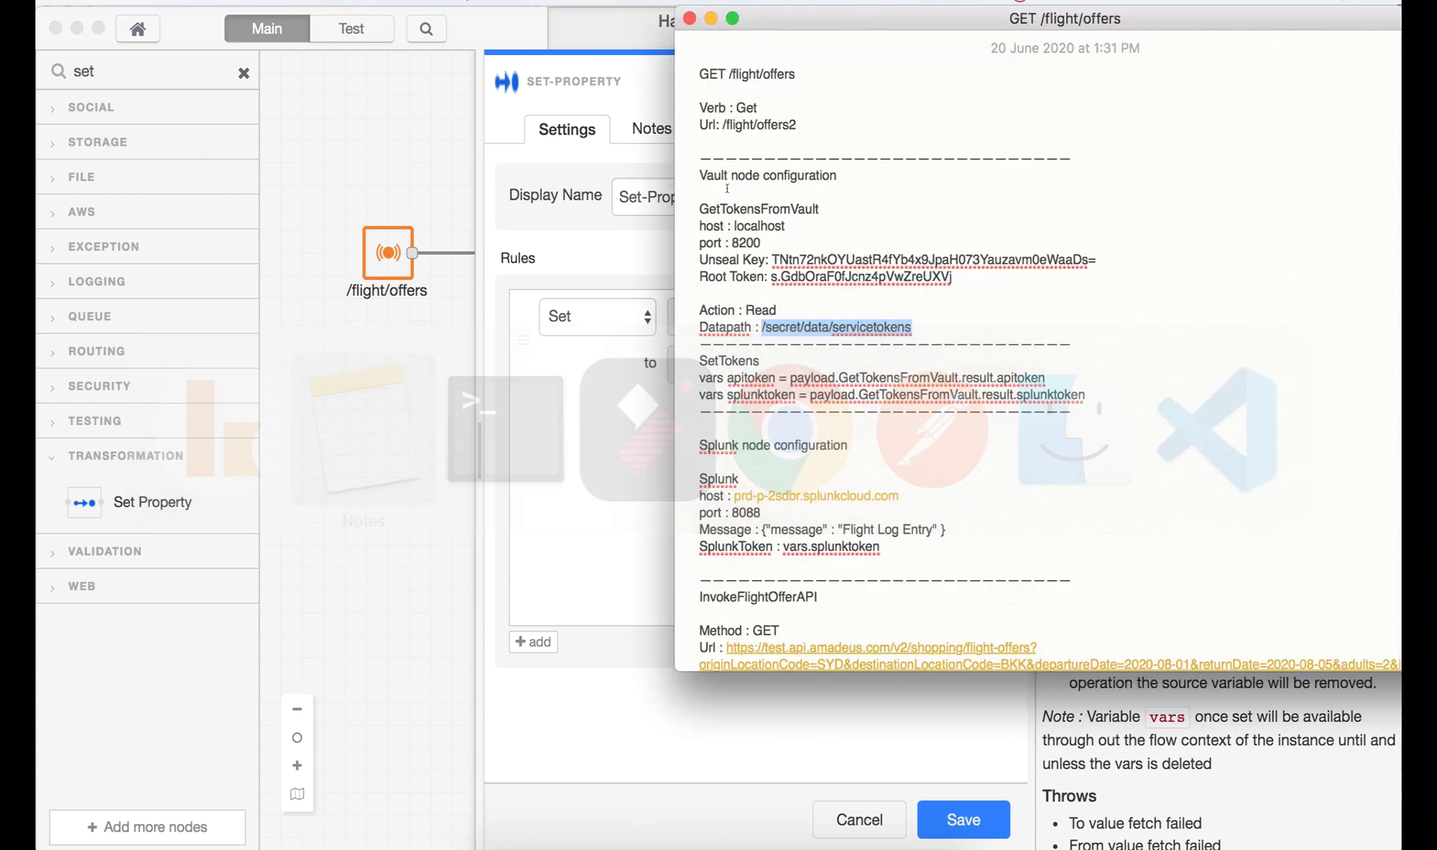
pyautogui.moveTo(756, 356); pyautogui.dragTo(695, 360)
pyautogui.click(574, 408)
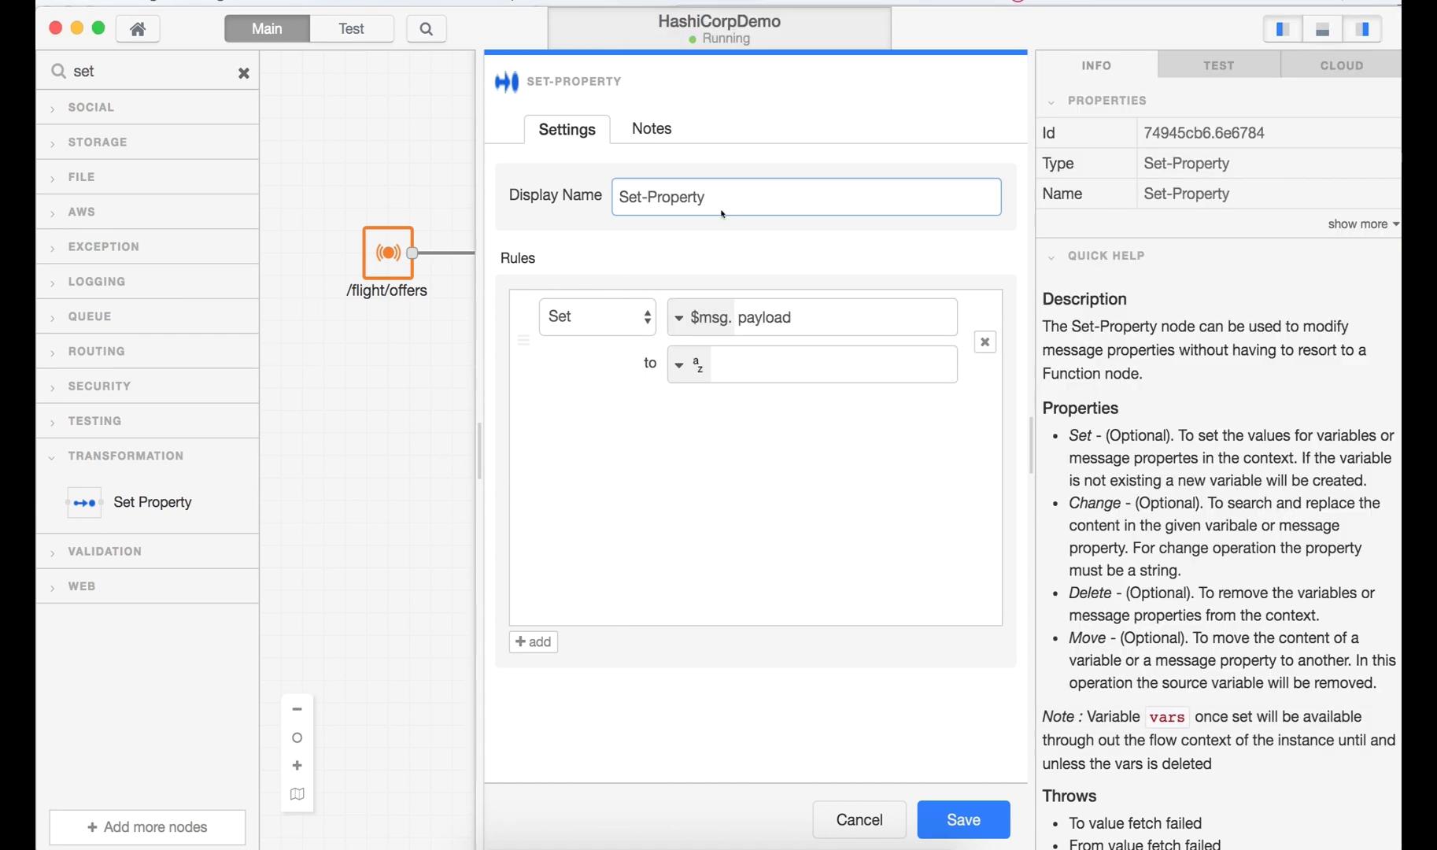
pyautogui.moveTo(723, 198); pyautogui.dragTo(491, 199)
pyautogui.press('super+v')
pyautogui.press('super+Tab')
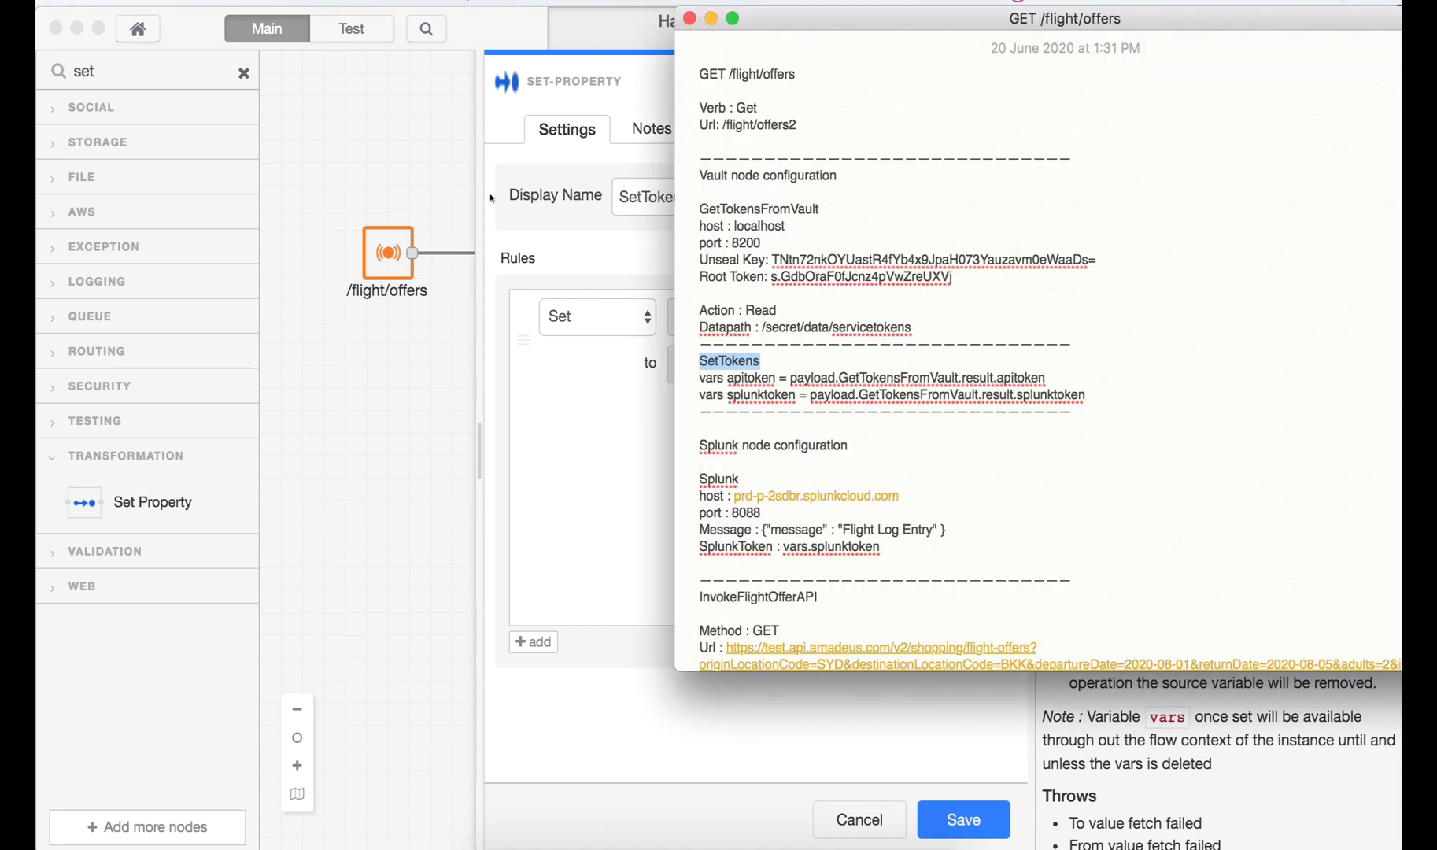
pyautogui.click(520, 358)
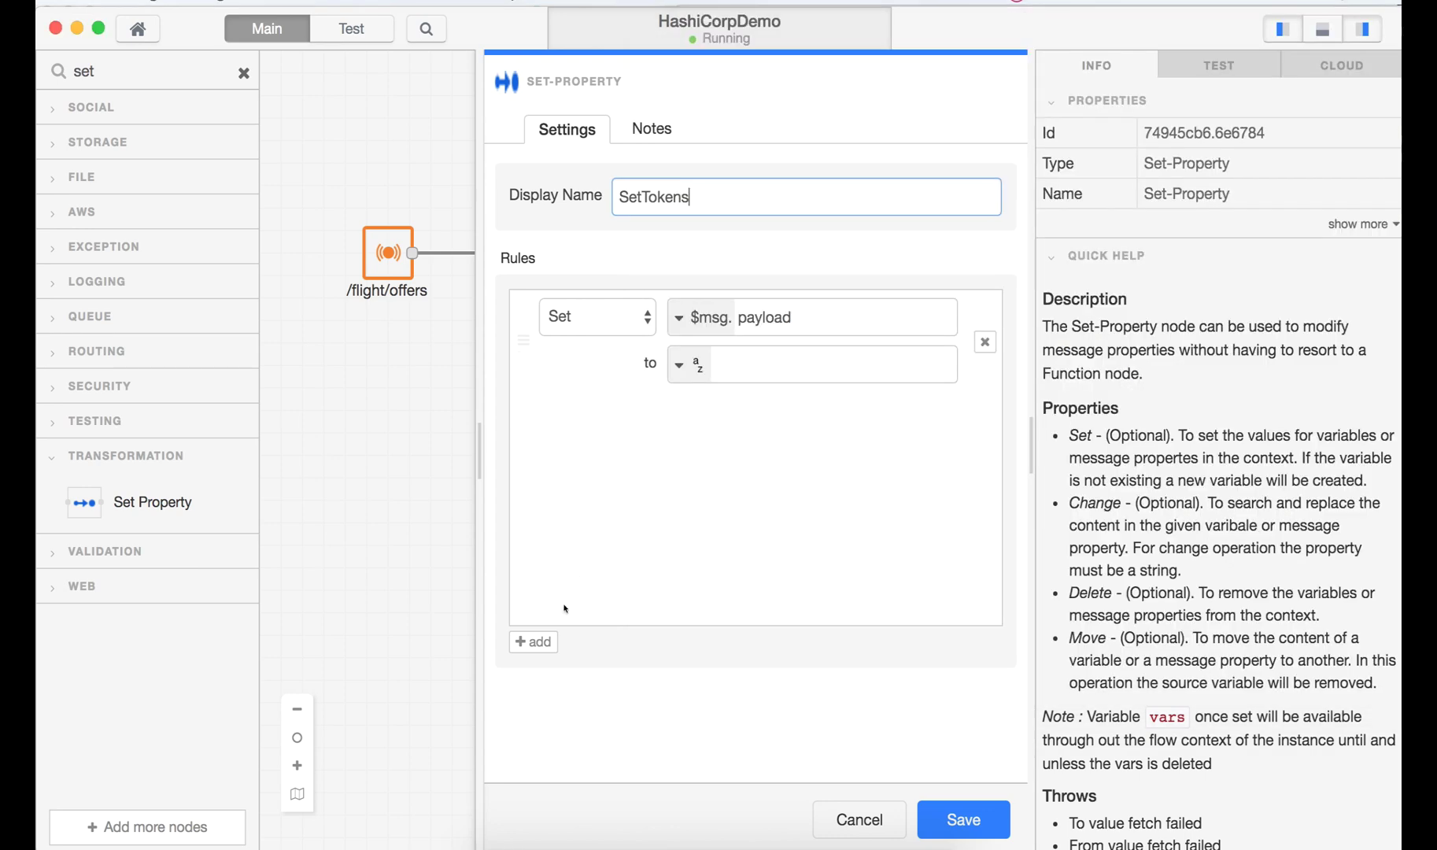
# - Add a second rule and make the first rule's target the variable $vars.apitoken
pyautogui.click(533, 640)
pyautogui.click(695, 317)
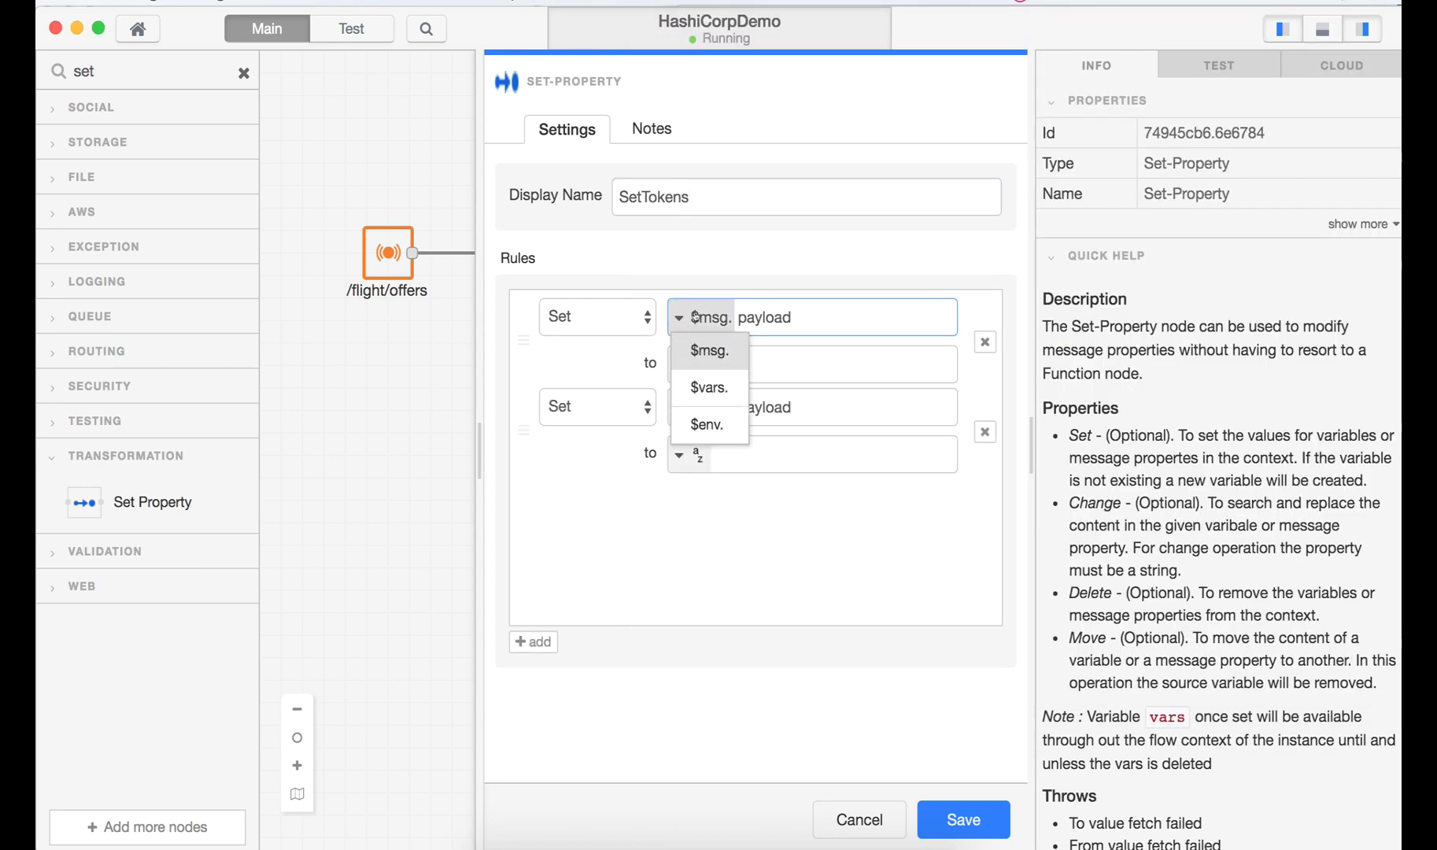
pyautogui.click(708, 386)
pyautogui.moveTo(791, 317); pyautogui.dragTo(734, 313)
pyautogui.press('BackSpace')
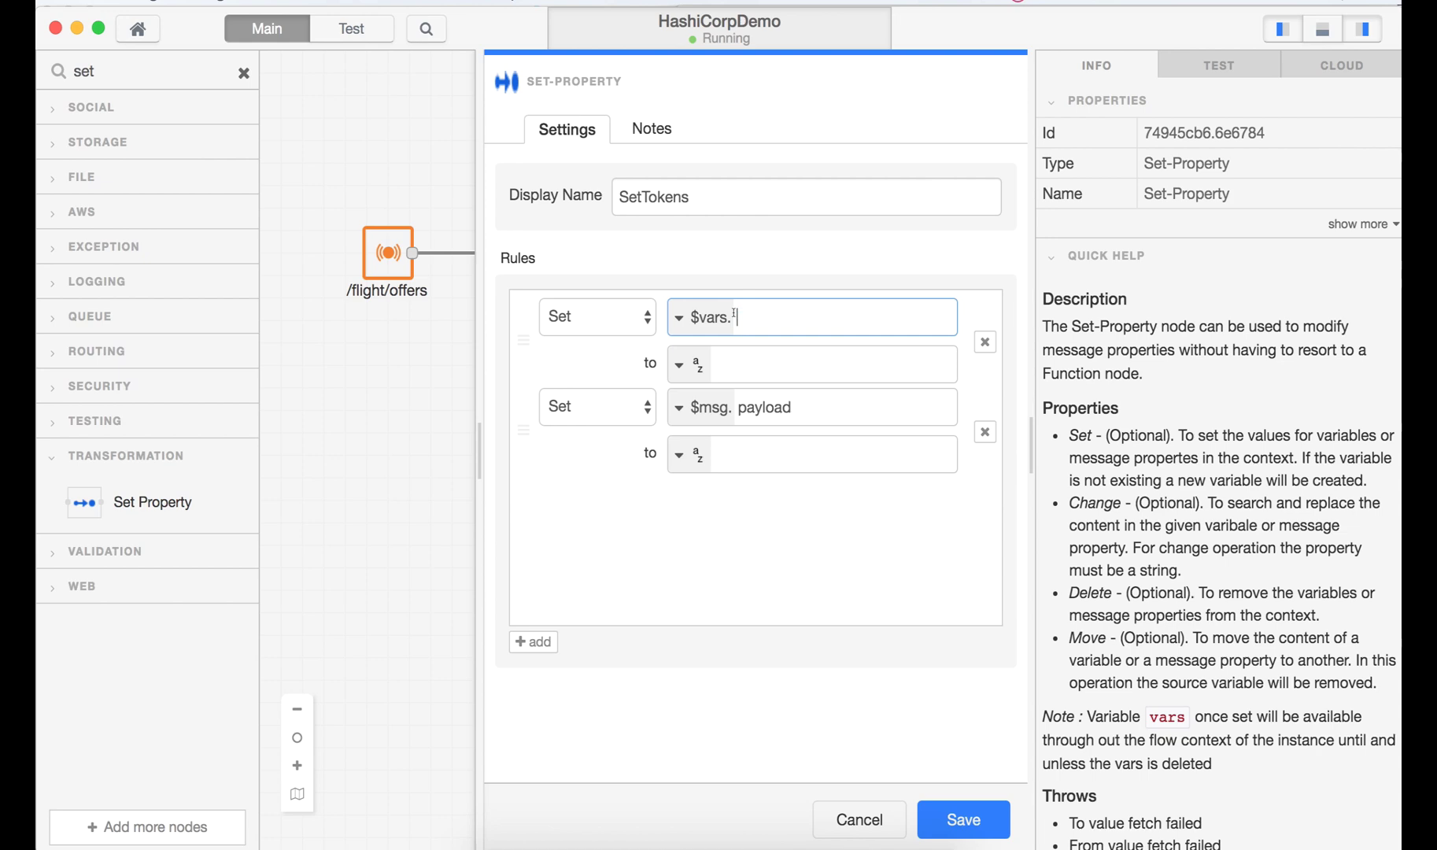
pyautogui.press('super+Tab')
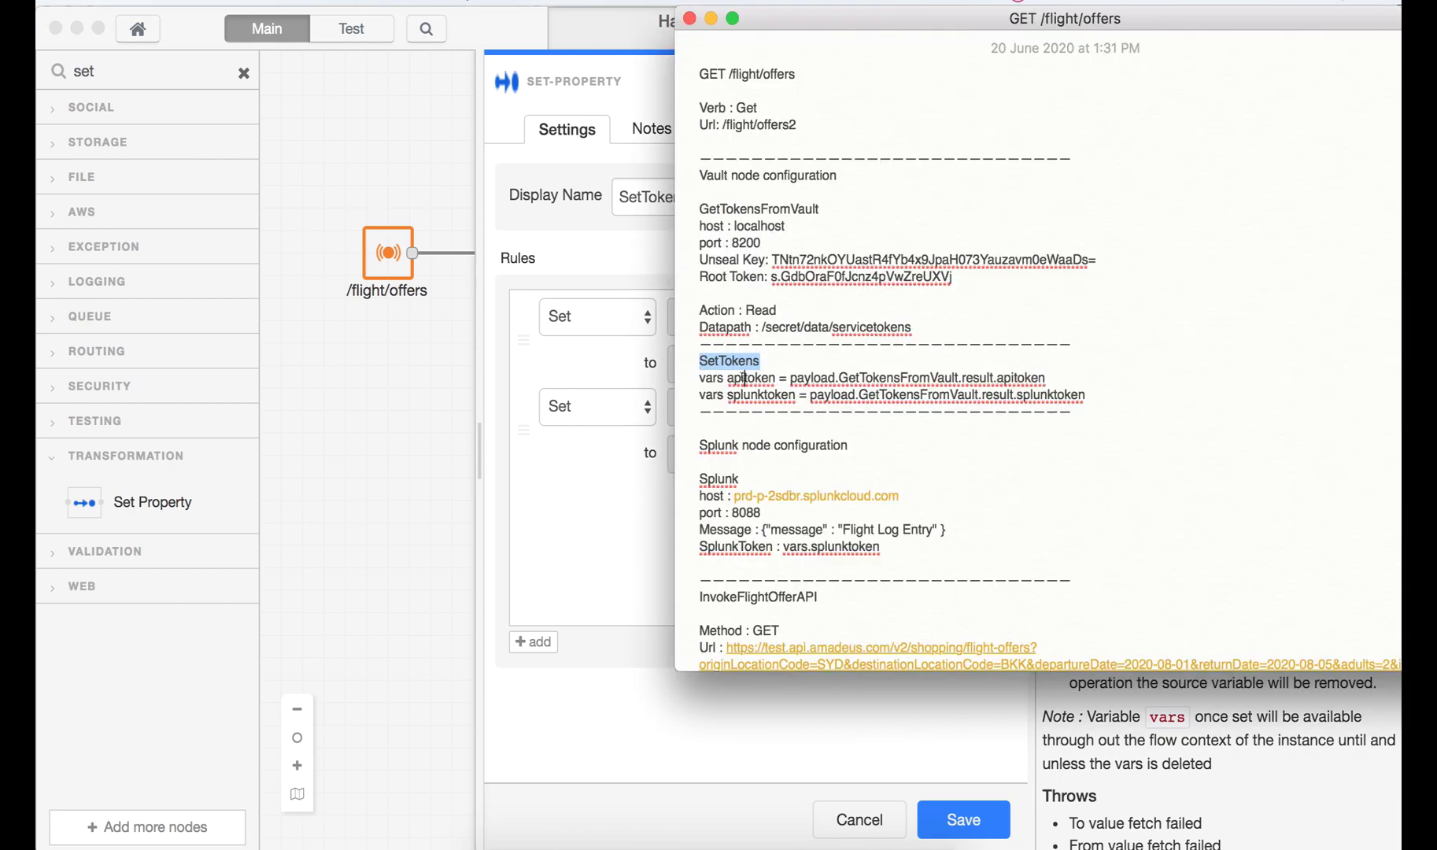
pyautogui.doubleClick(744, 377)
pyautogui.press('super+c')
pyautogui.press('super+Tab')
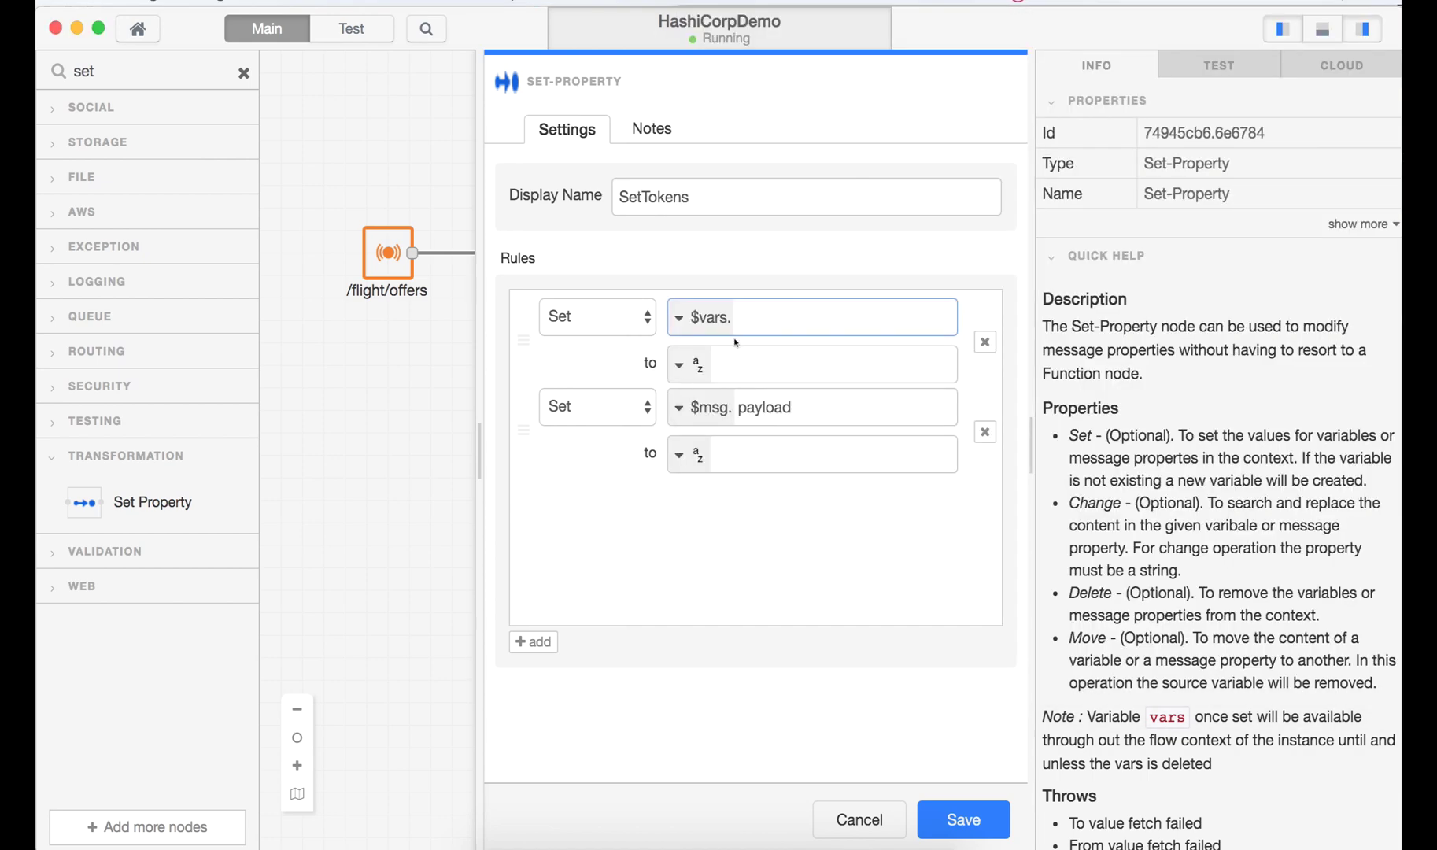
pyautogui.press('super+v')
# - Make the second rule's target the variable $vars.splunktoken
pyautogui.press('super+Tab')
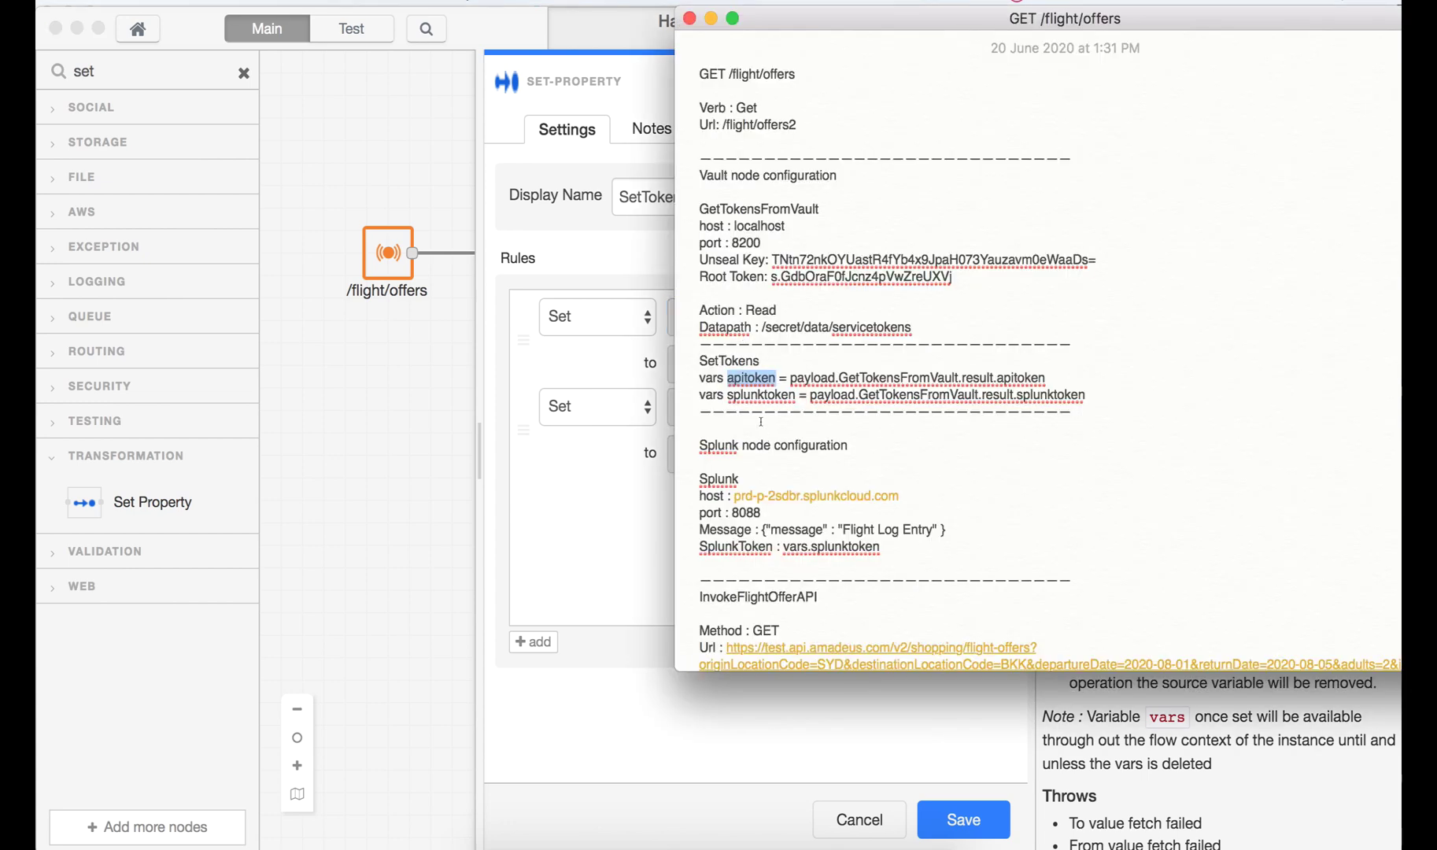
pyautogui.doubleClick(760, 395)
pyautogui.press('super+c')
pyautogui.press('super+Tab')
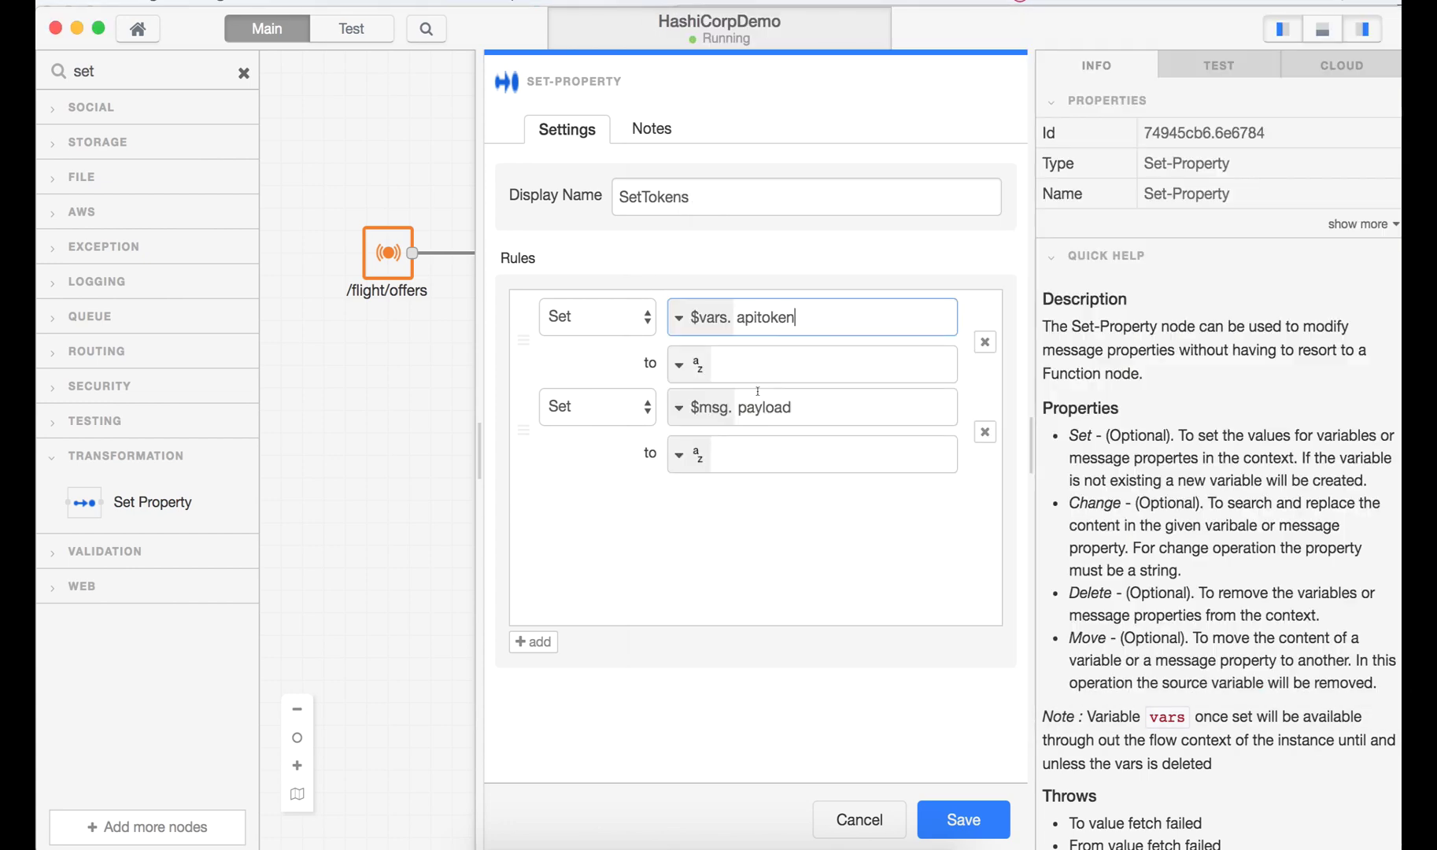
pyautogui.click(679, 407)
pyautogui.click(696, 473)
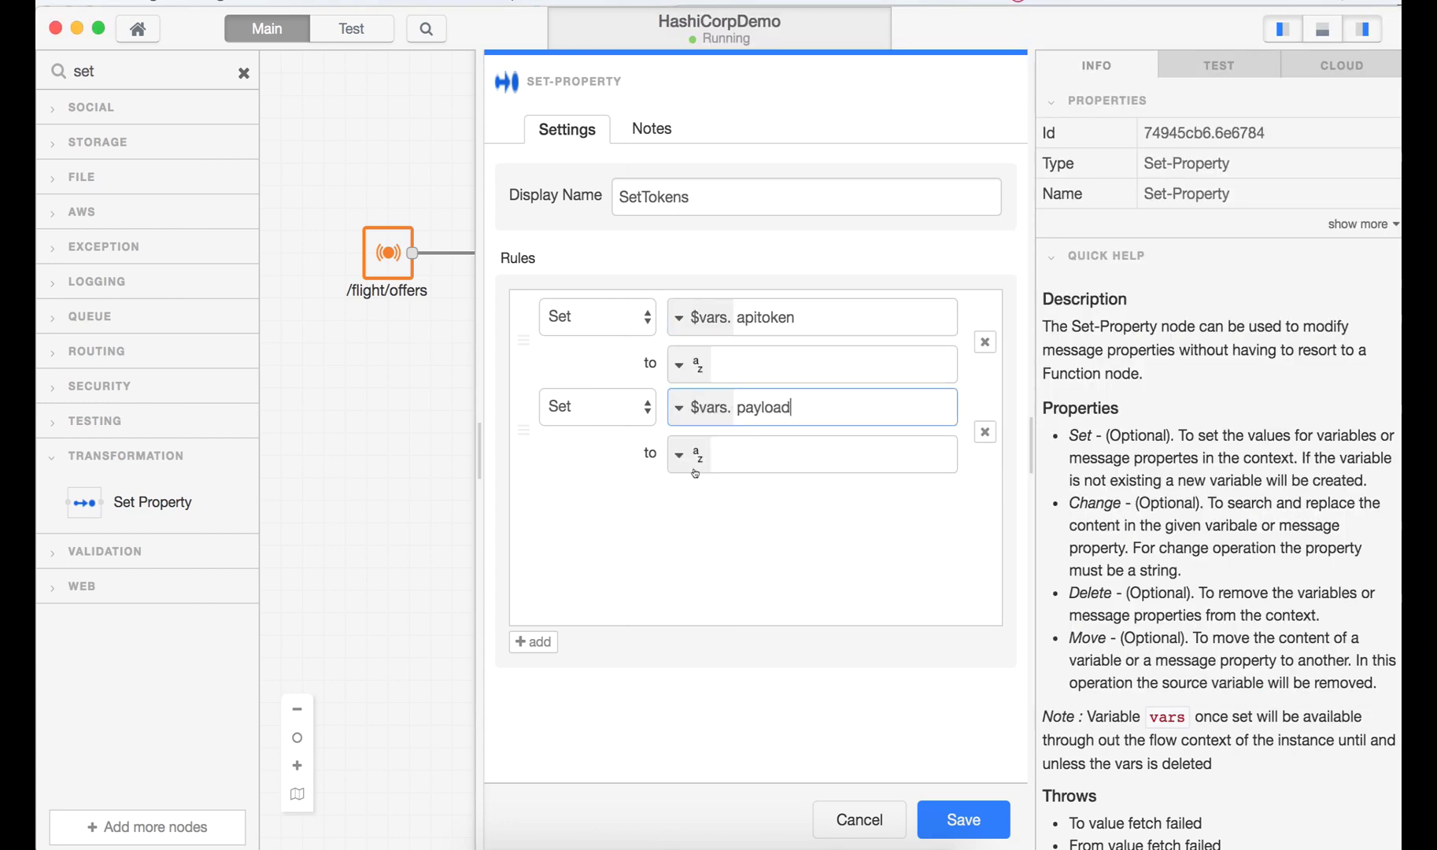
pyautogui.moveTo(791, 406); pyautogui.dragTo(741, 406)
pyautogui.press('BackSpace')
pyautogui.press('BackSpace')
pyautogui.press('super+v')
# - Set the apitoken rule's value to the msg path $msg.payload.GetTokensFromVault.result.apitoken
pyautogui.press('super+Tab')
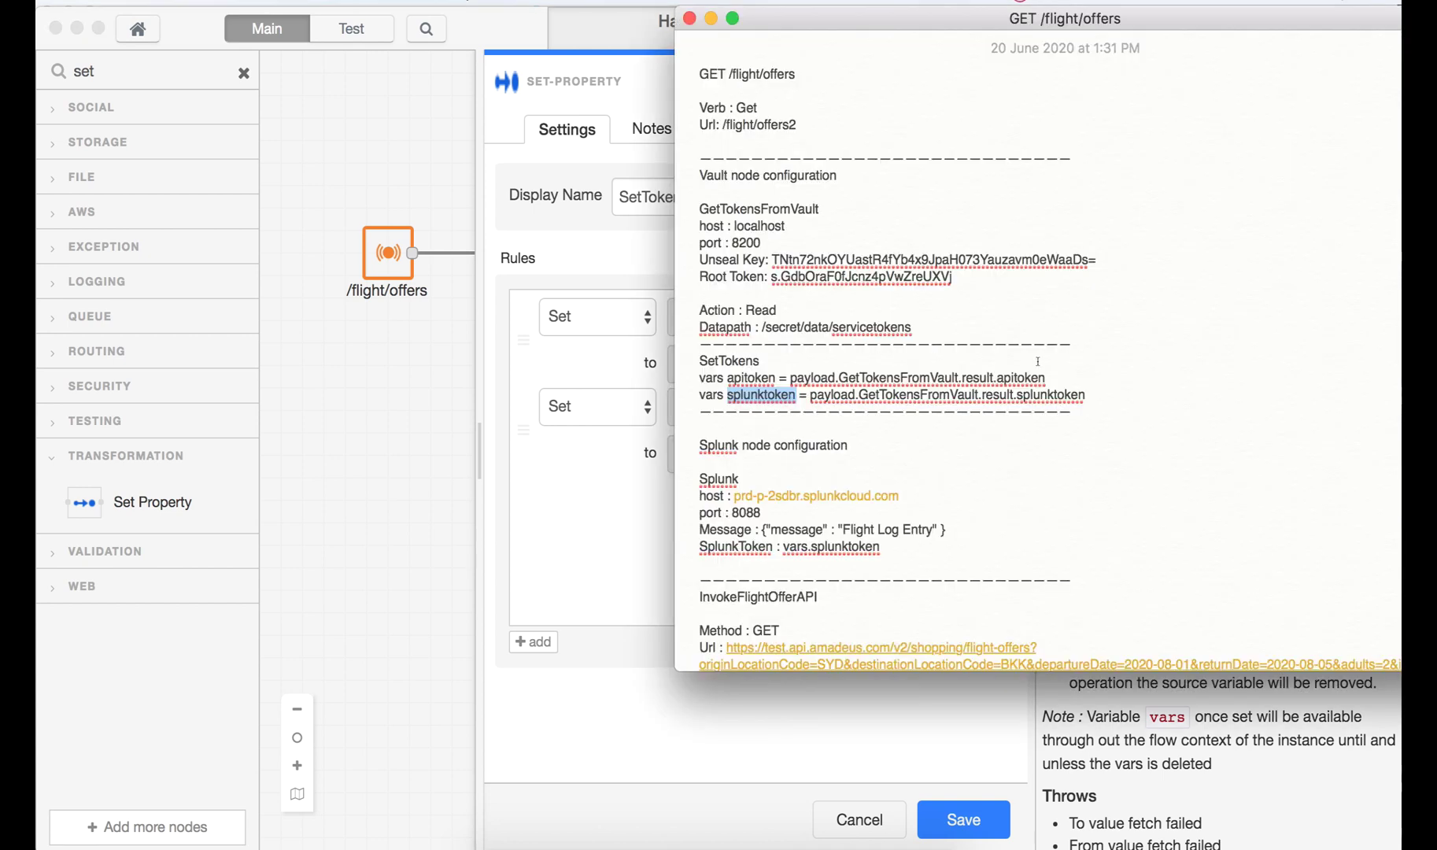
pyautogui.moveTo(1045, 378); pyautogui.dragTo(788, 375)
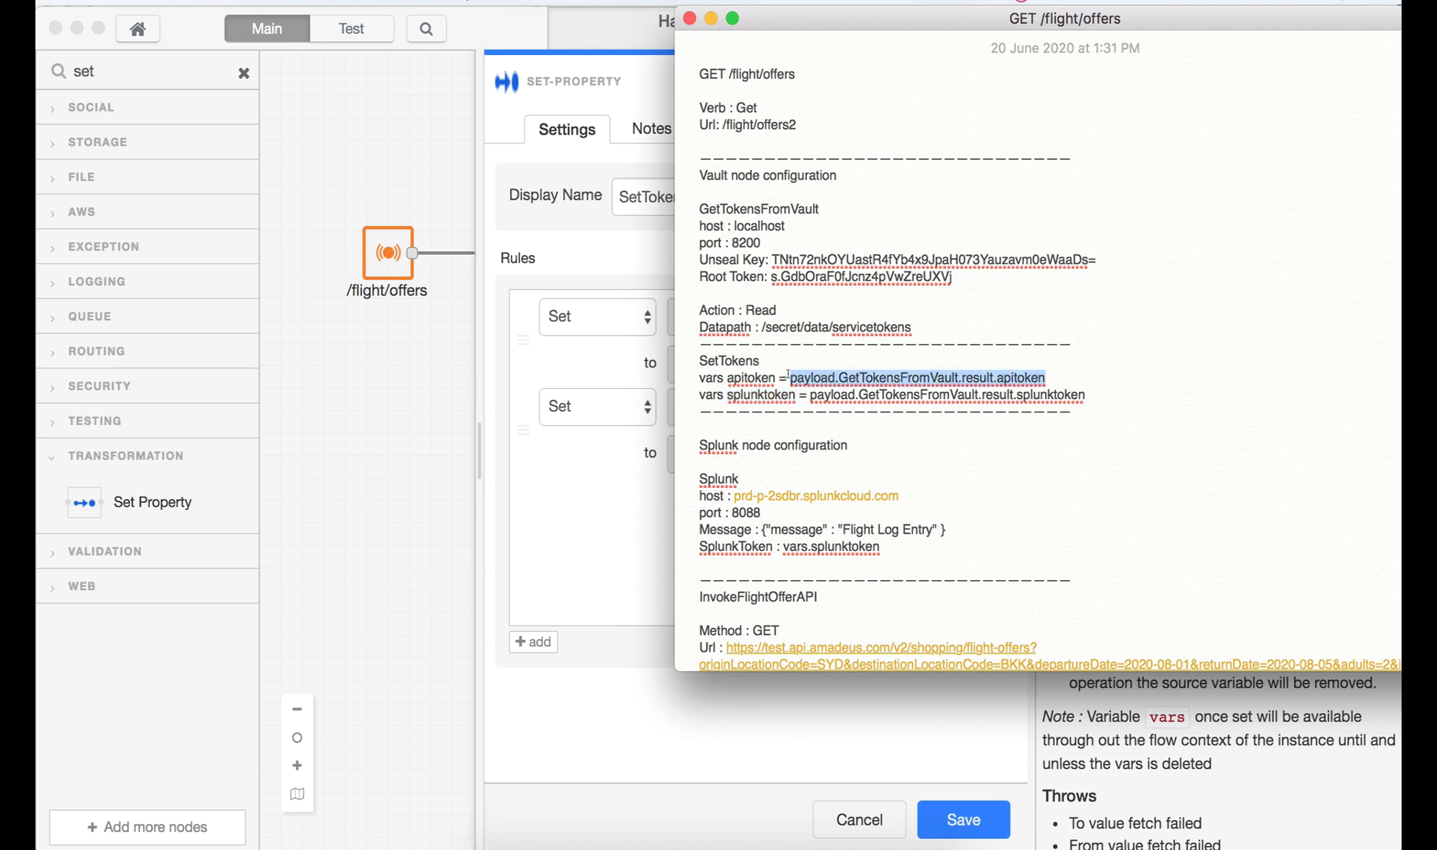
pyautogui.click(577, 386)
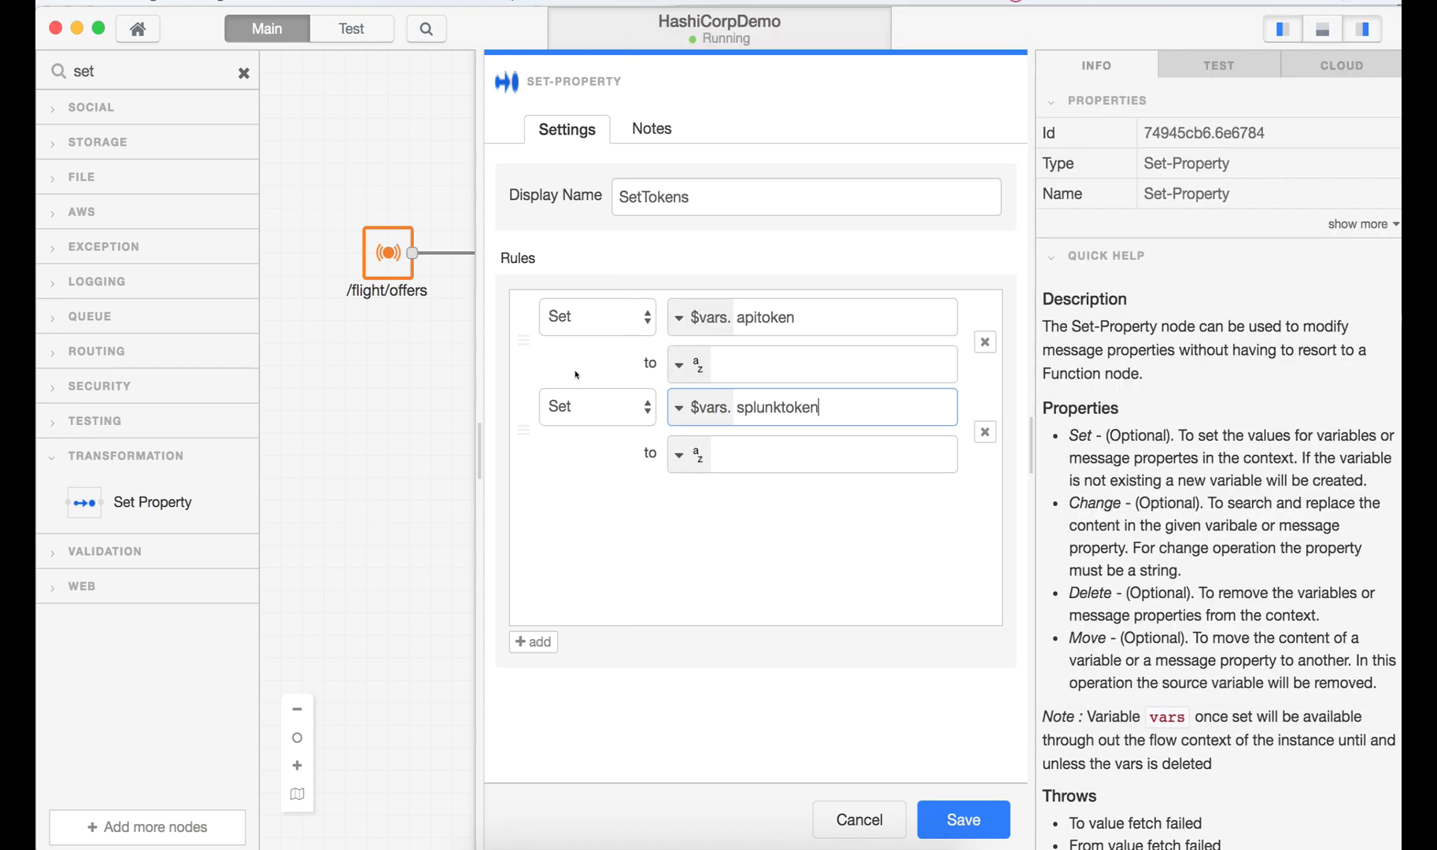
pyautogui.click(694, 366)
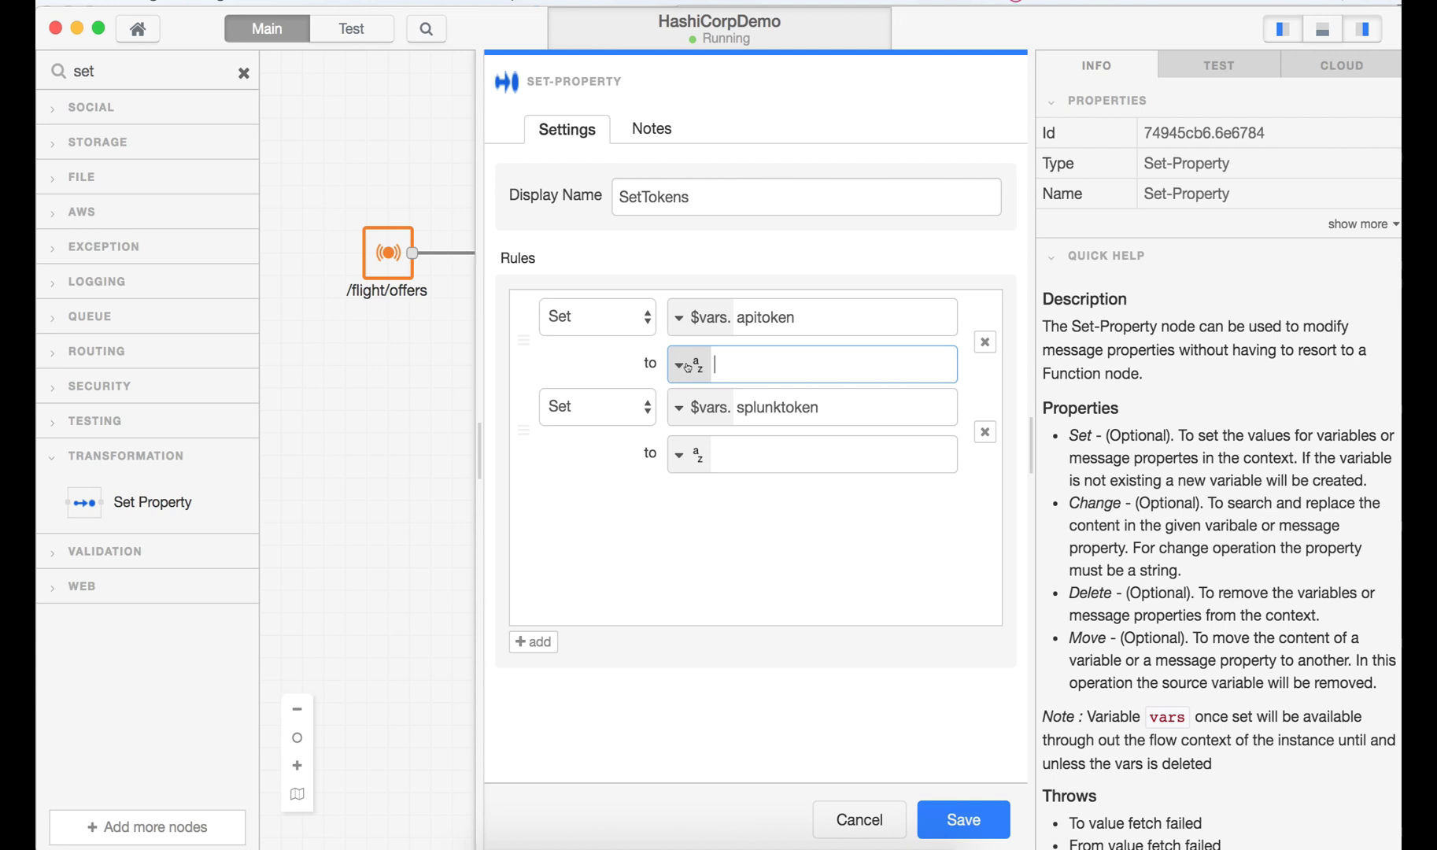
pyautogui.click(689, 368)
pyautogui.click(702, 488)
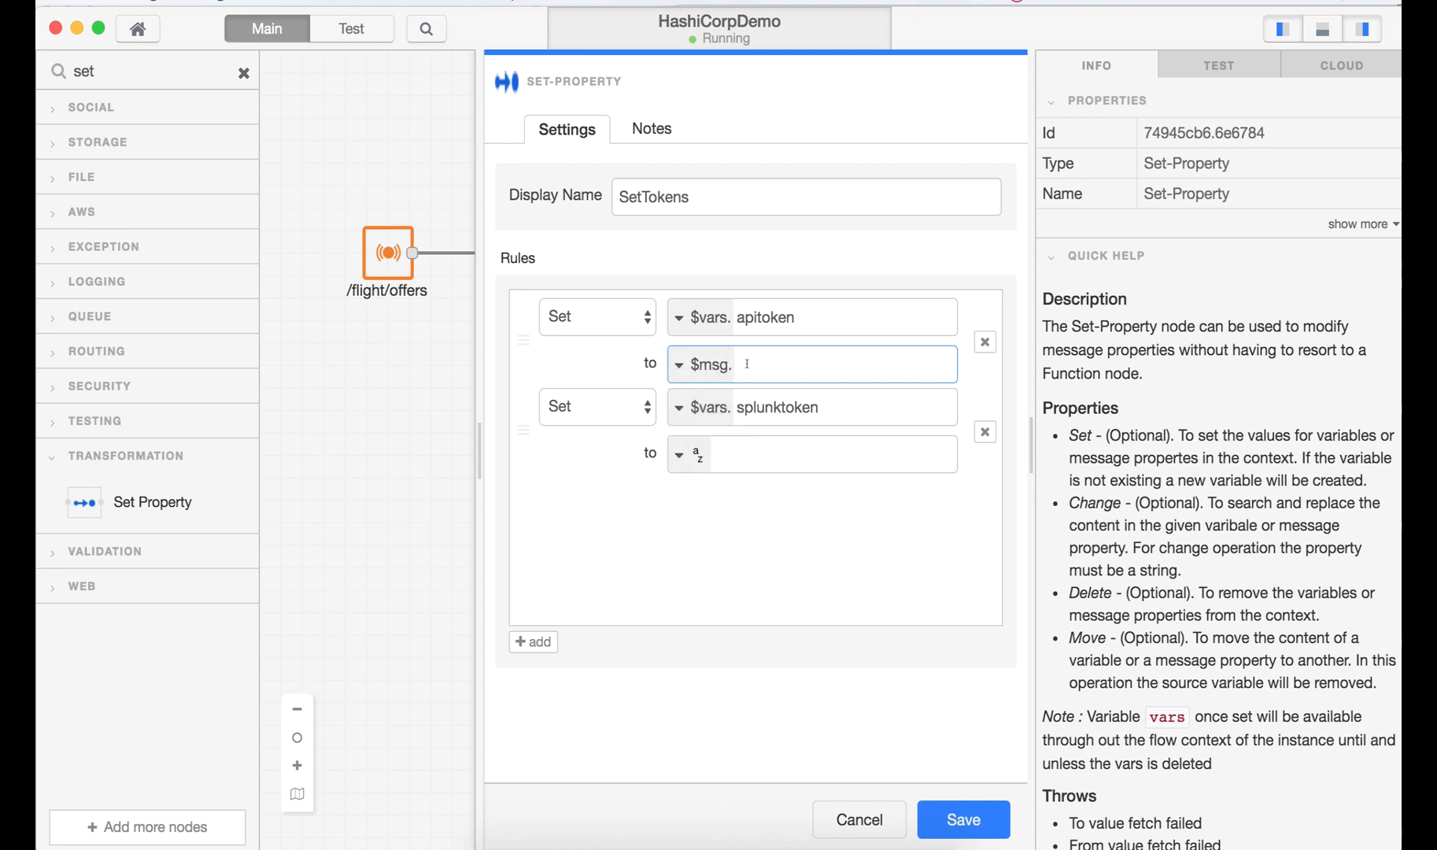
pyautogui.press('super+v')
pyautogui.press('Home')
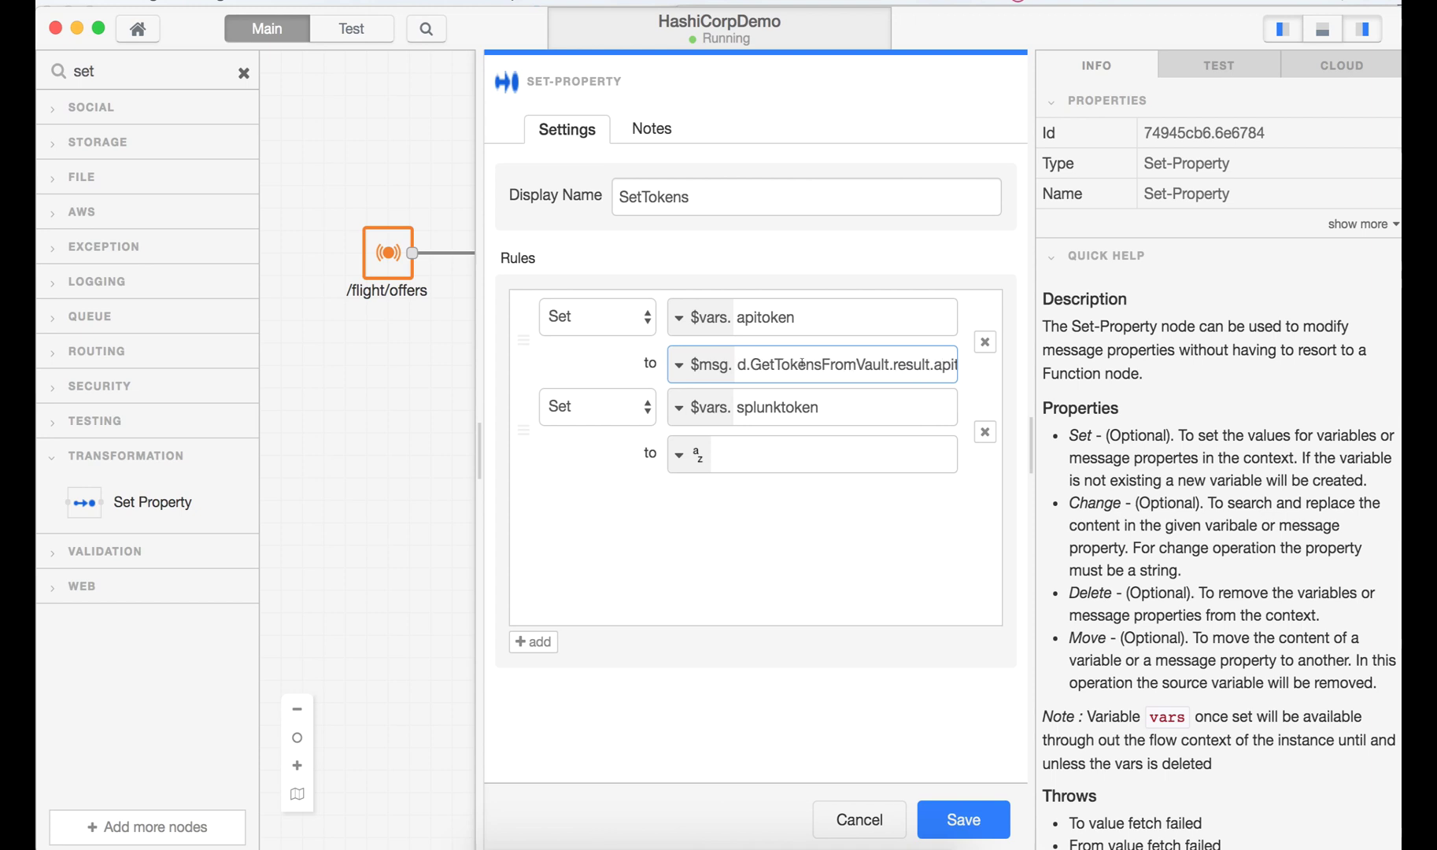
pyautogui.doubleClick(804, 364)
pyautogui.hscroll(3, 804, 364)
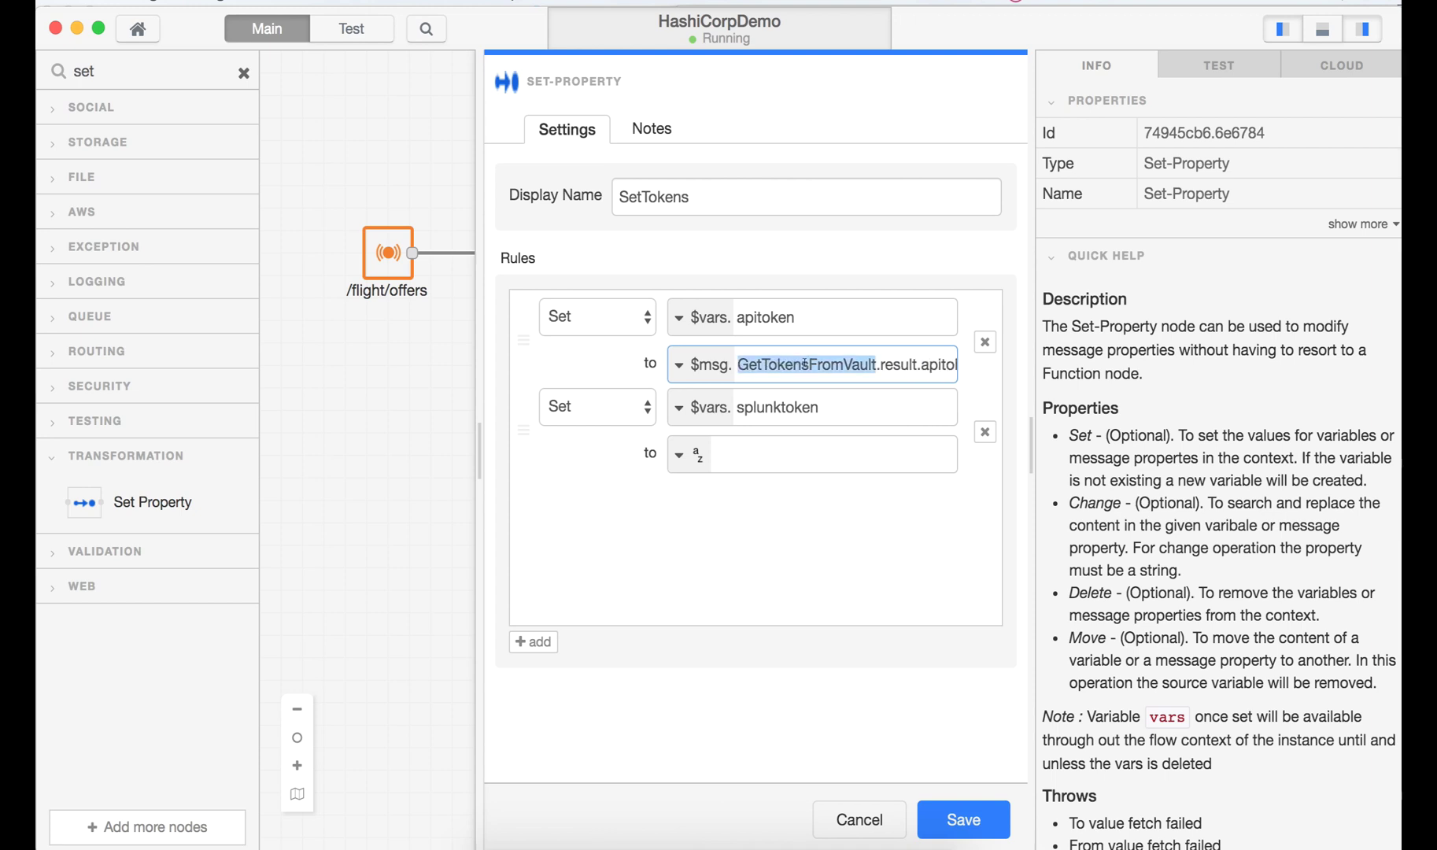
pyautogui.click(879, 363)
pyautogui.doubleClick(915, 364)
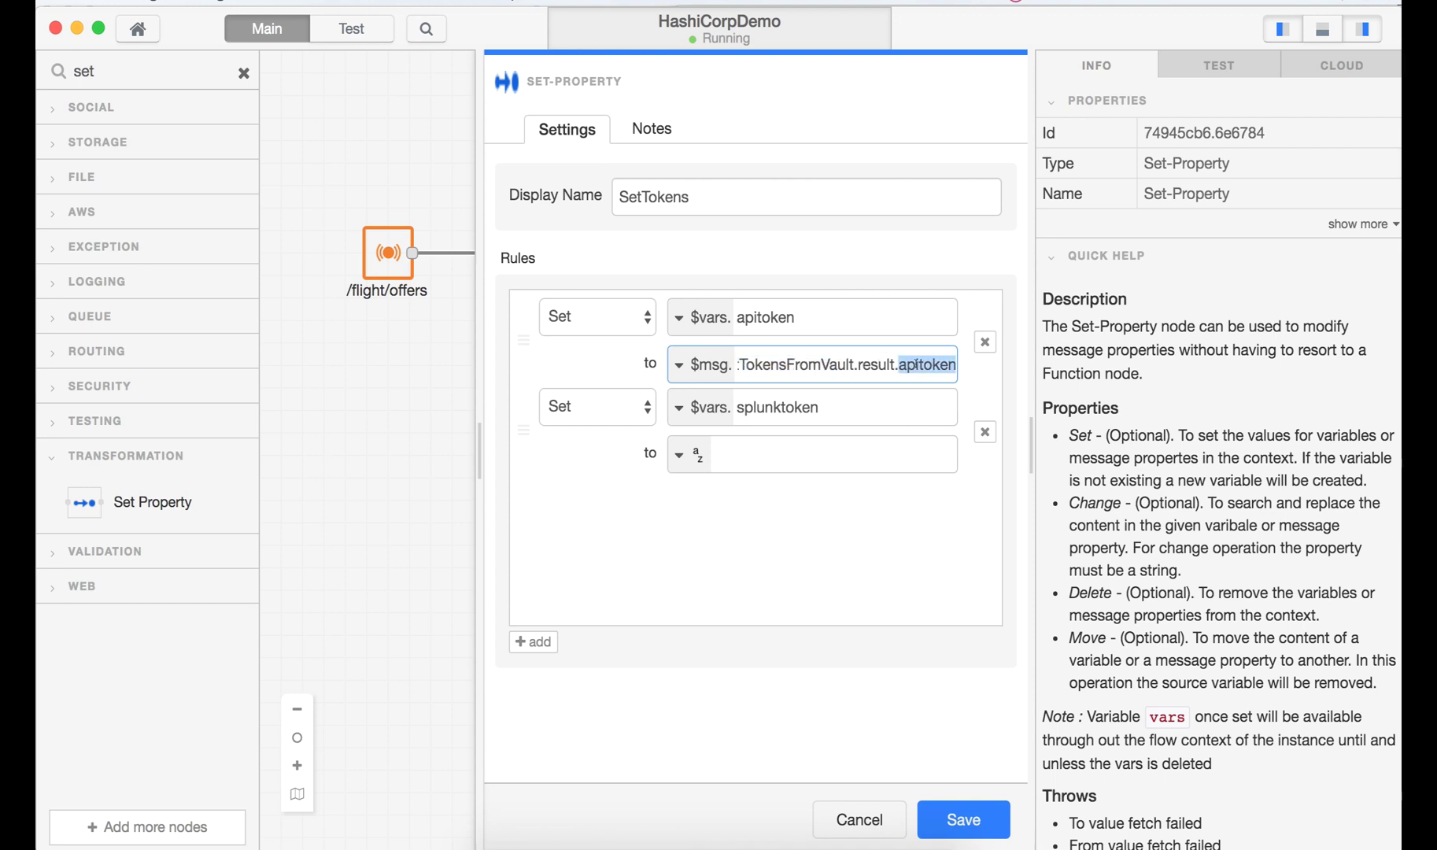
# - Set the splunktoken value to $msg.payload.GetTokensFromVault.result.splunktoken and save SetTokens
pyautogui.press('super+Tab')
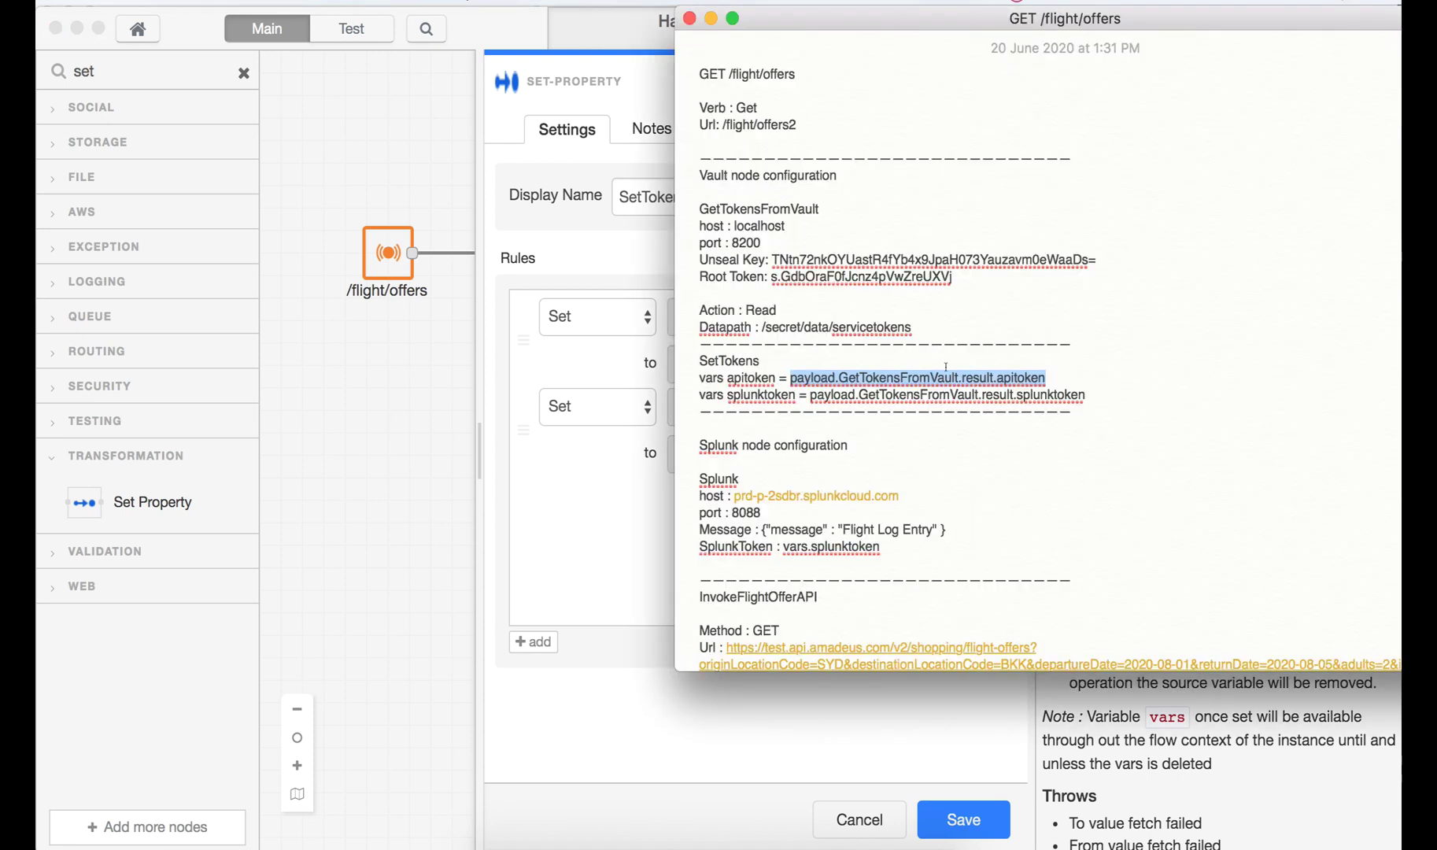
pyautogui.moveTo(1086, 394); pyautogui.dragTo(807, 394)
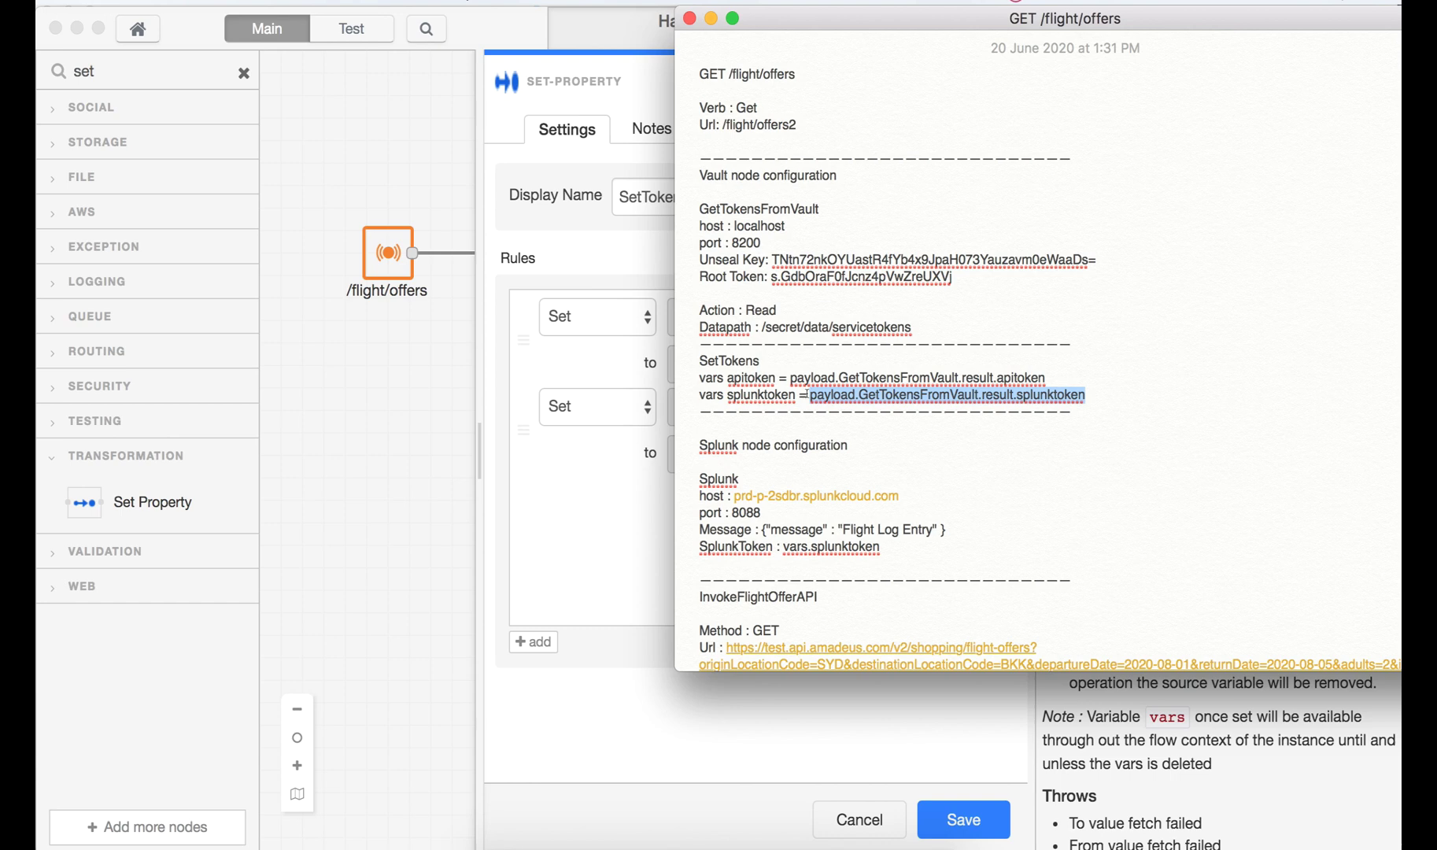
pyautogui.press('super+Tab')
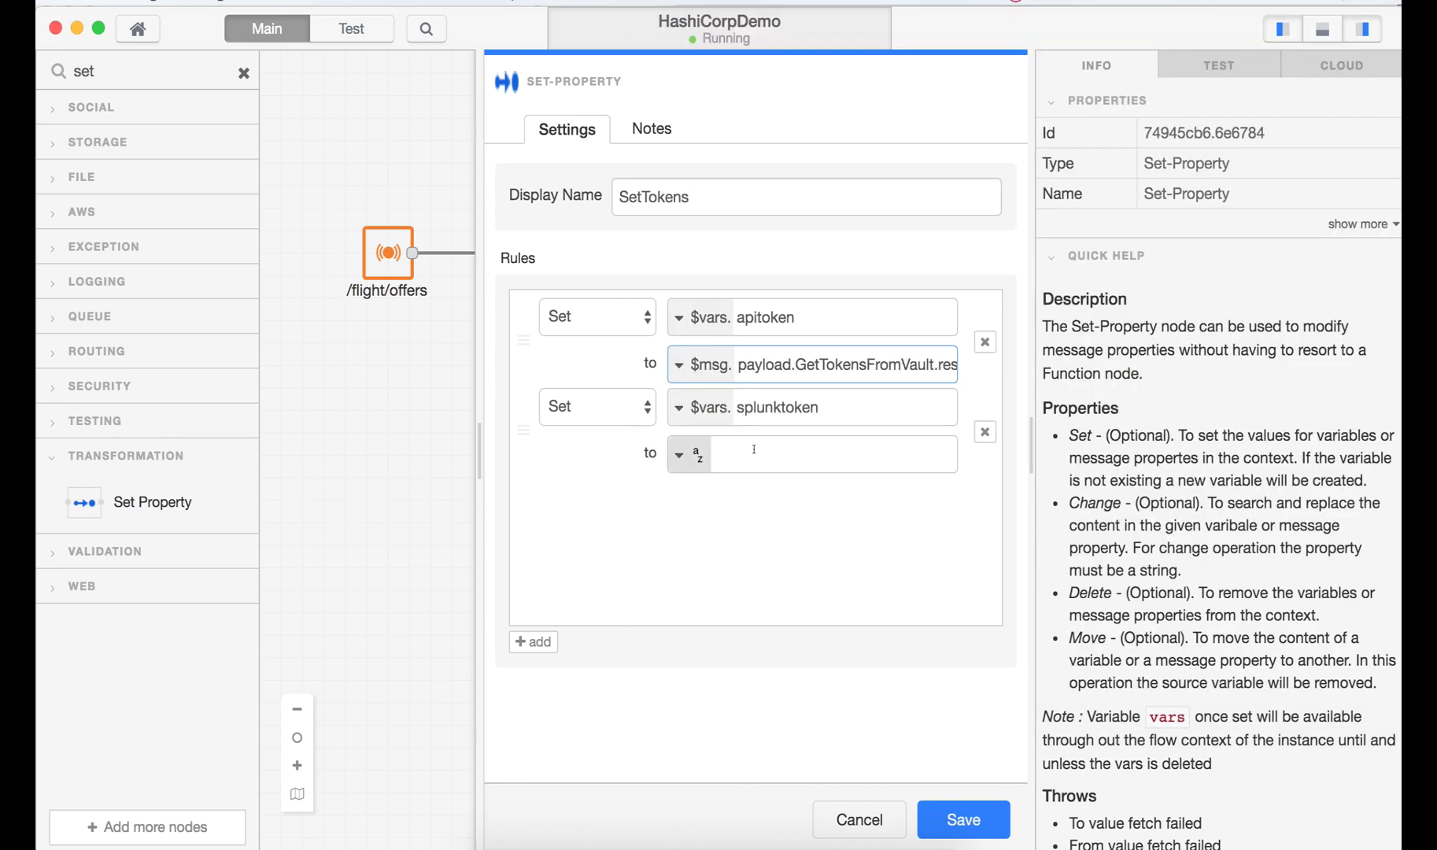
pyautogui.click(821, 447)
pyautogui.click(681, 454)
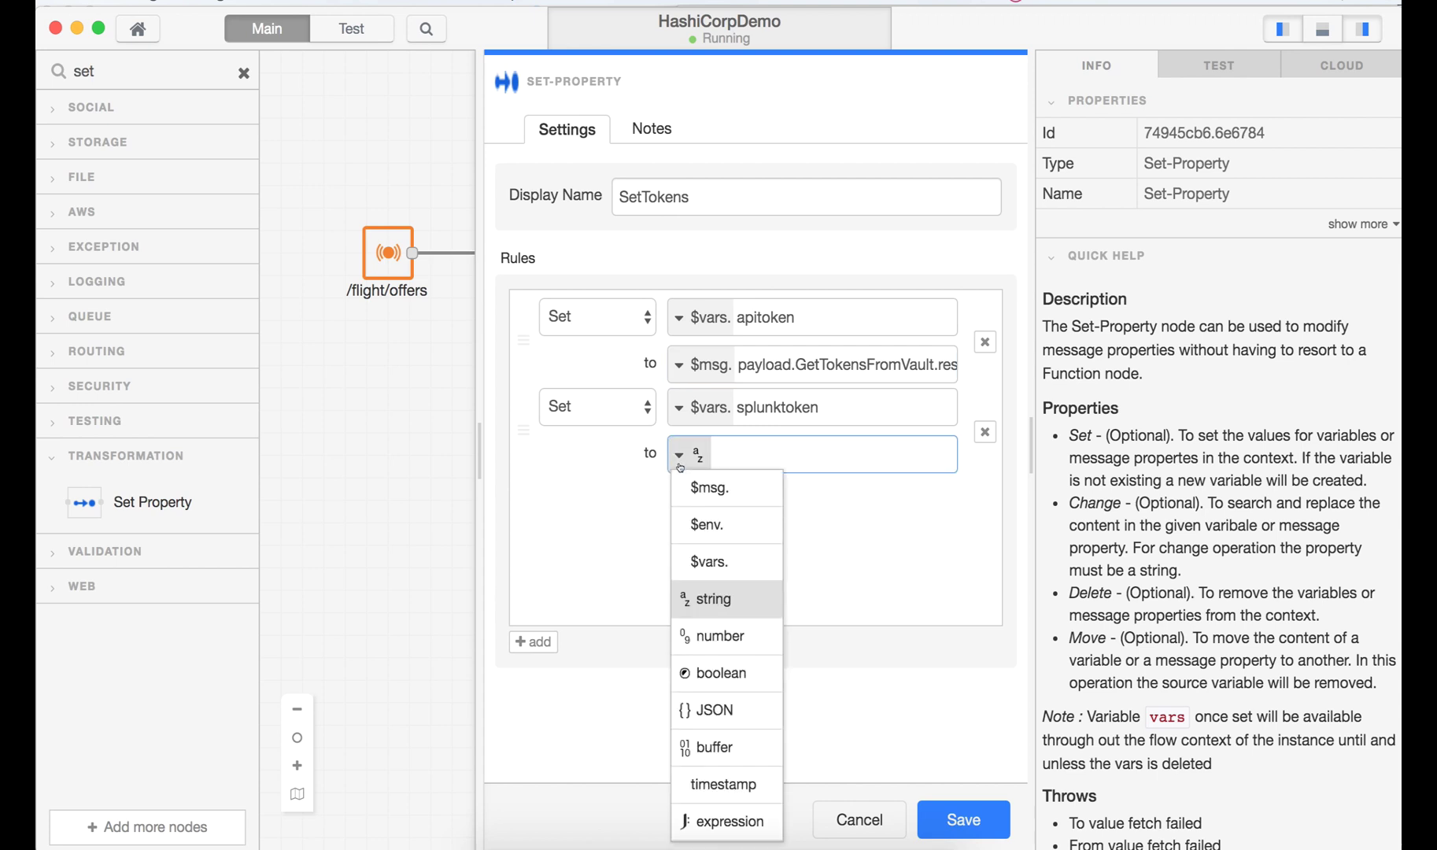
pyautogui.click(708, 489)
pyautogui.press('super+v')
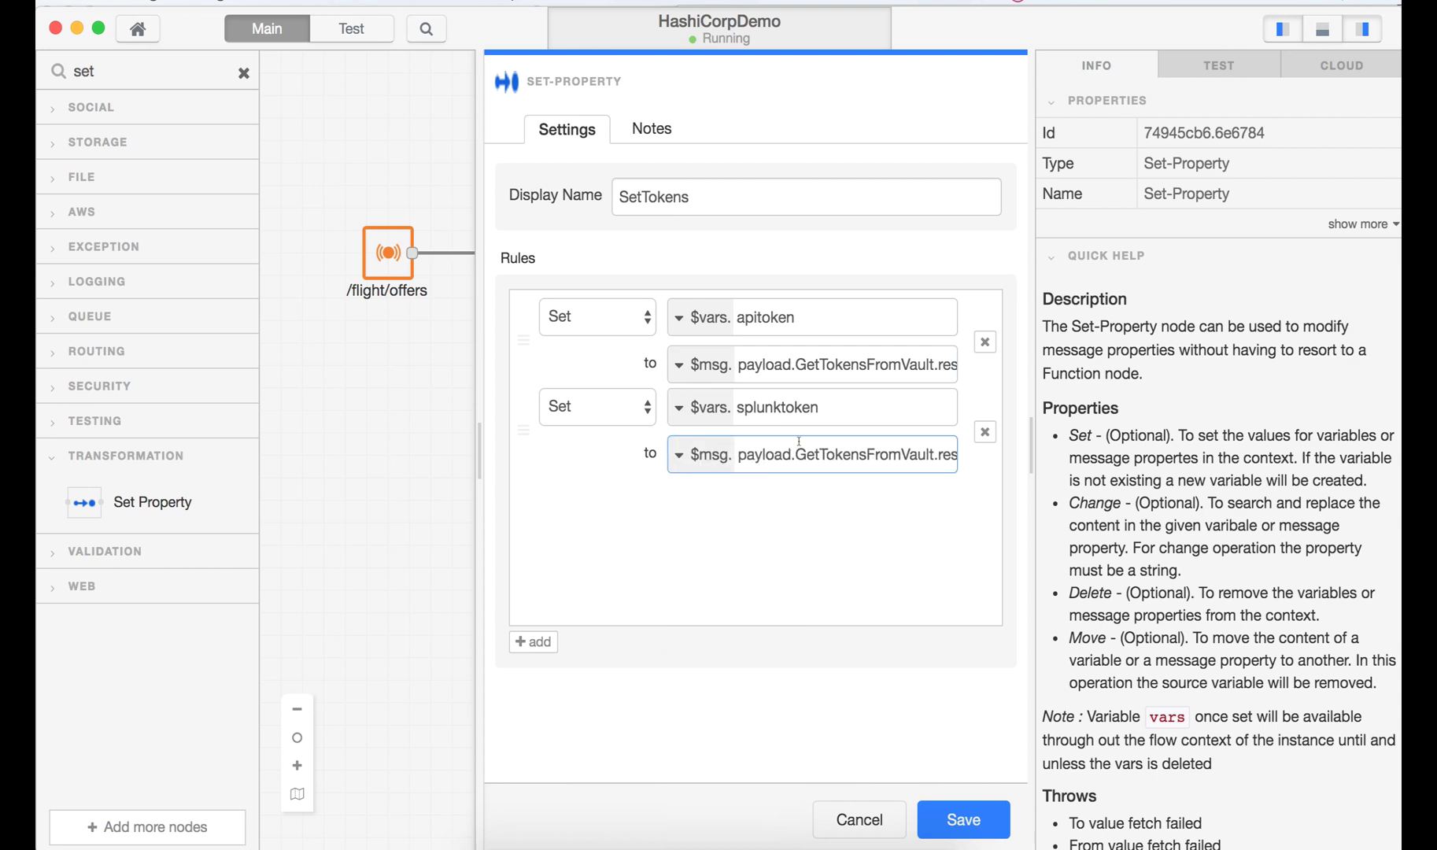
pyautogui.press('Right')
pyautogui.press('Right')
pyautogui.press('Right')
pyautogui.press('Right')
pyautogui.press('Right')
pyautogui.press('Right')
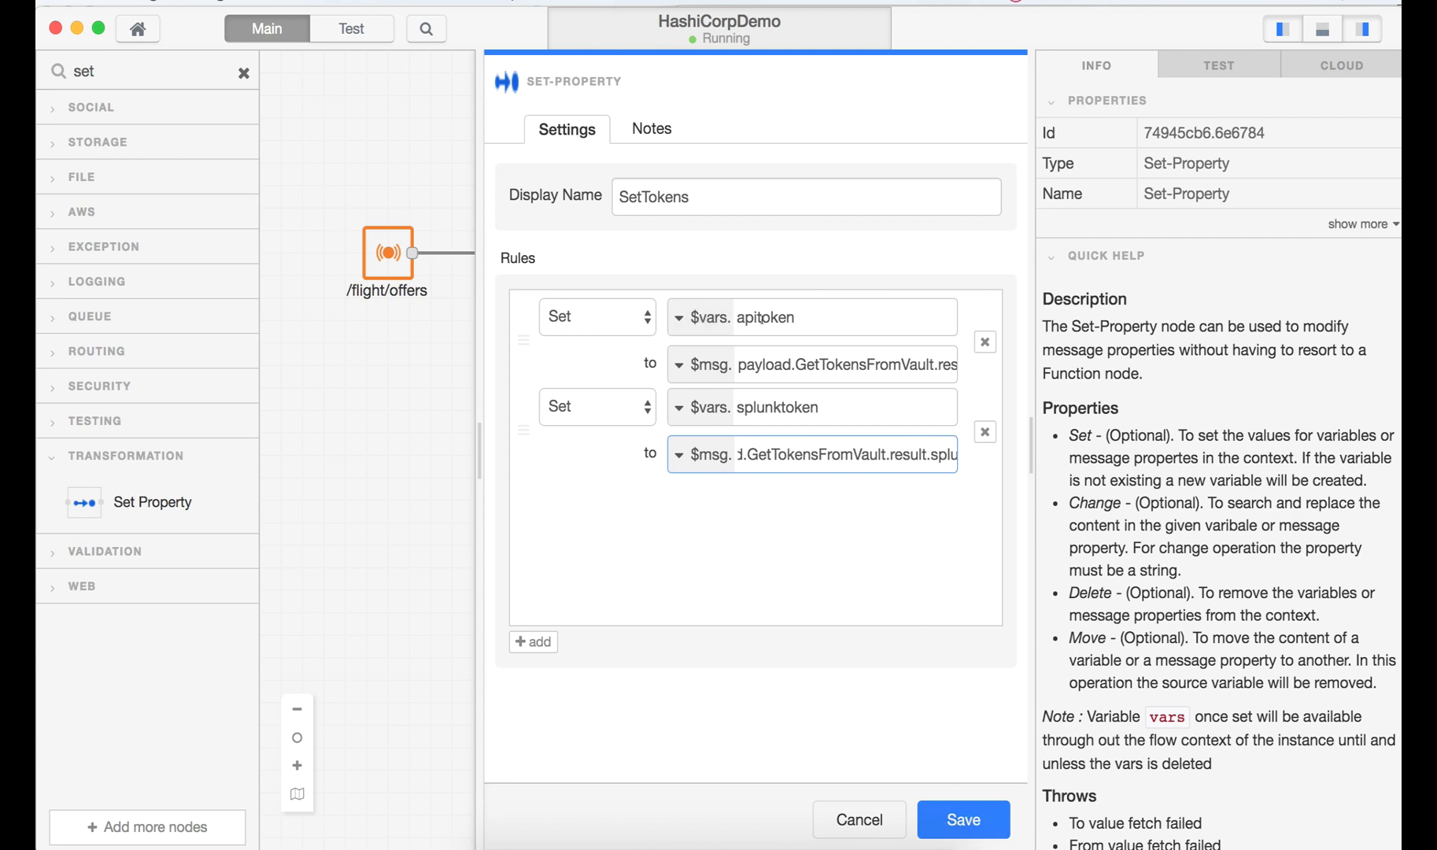
pyautogui.click(959, 823)
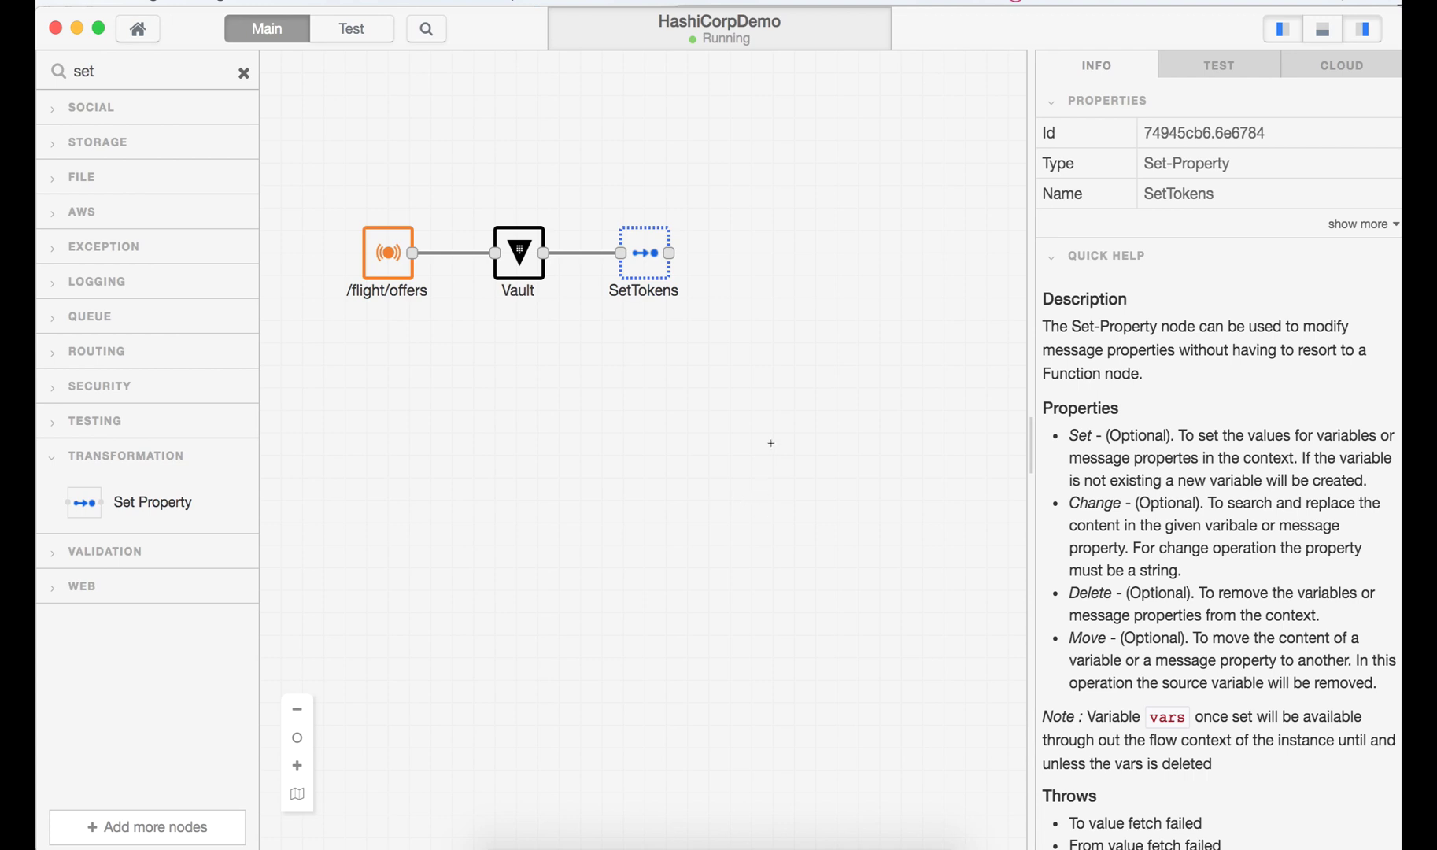
pyautogui.click(126, 68)
# - Install the Splunk node from the Add more nodes catalogue and restart so it appears under LOGGING
pyautogui.press('BackSpace')
pyautogui.press('BackSpace')
pyautogui.press('BackSpace')
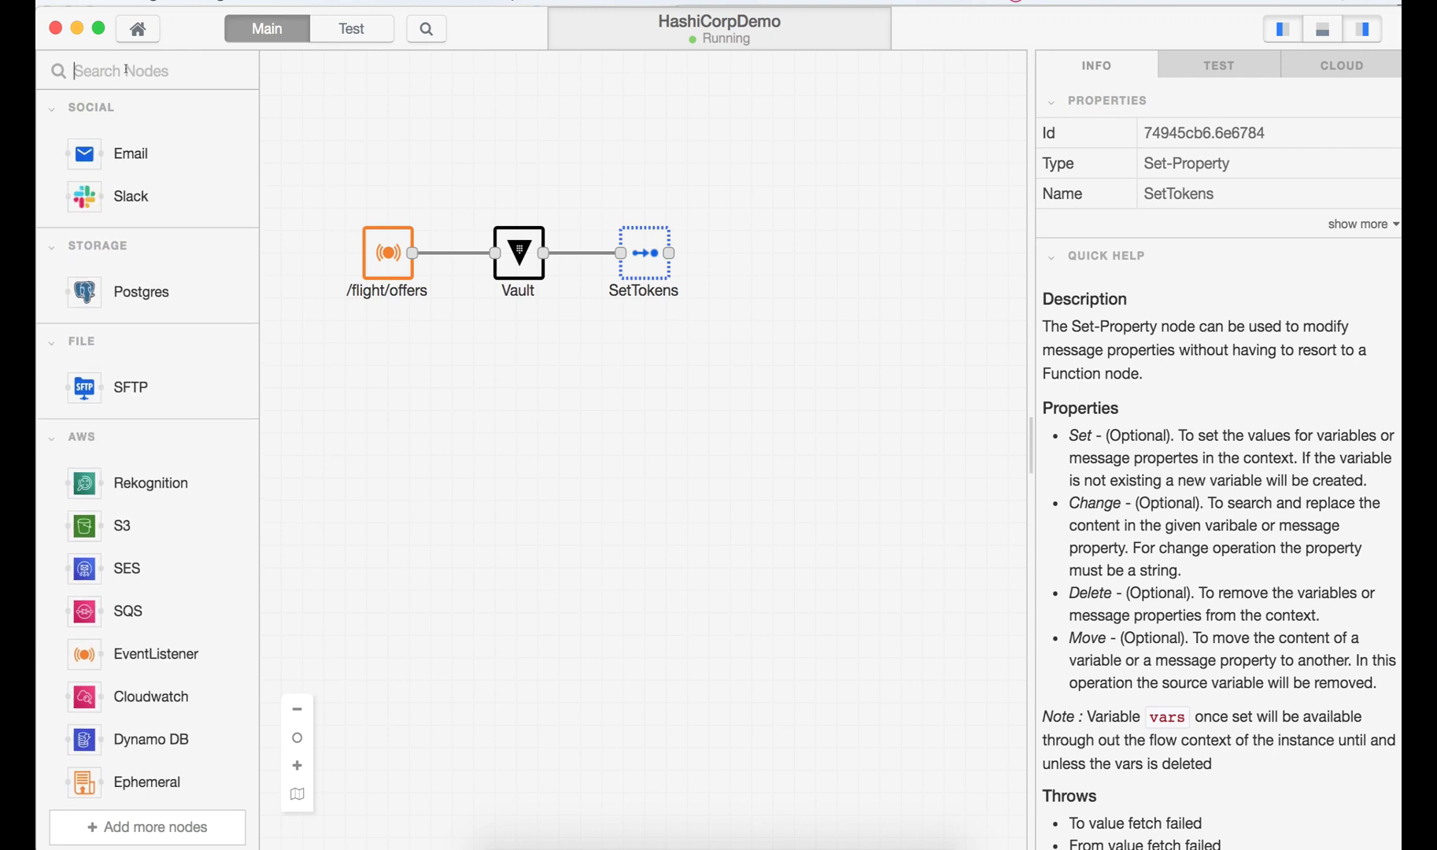
pyautogui.write('splu')
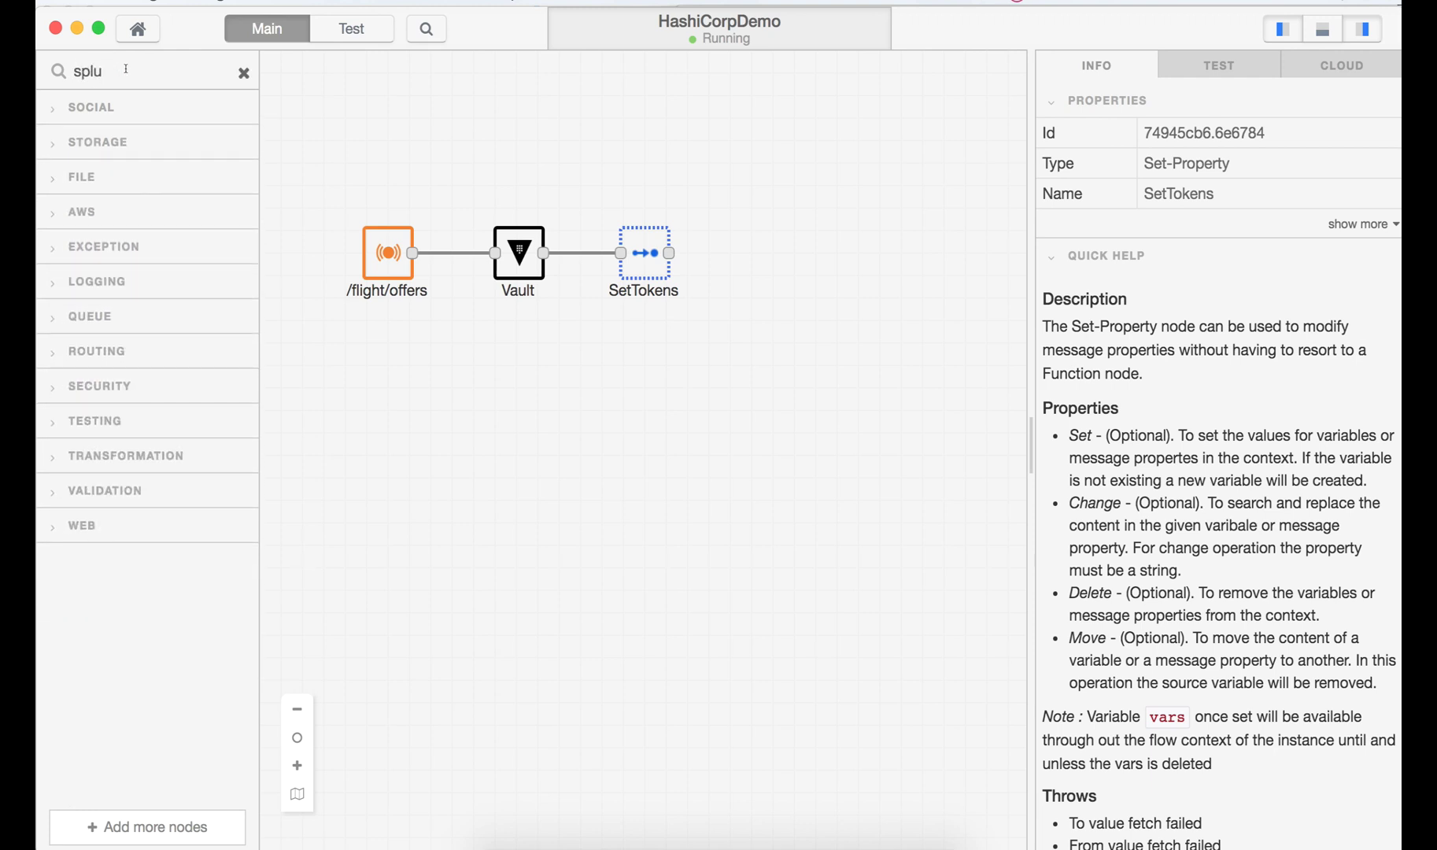
pyautogui.press('BackSpace')
pyautogui.press('BackSpace')
pyautogui.press('BackSpace')
pyautogui.press('BackSpace')
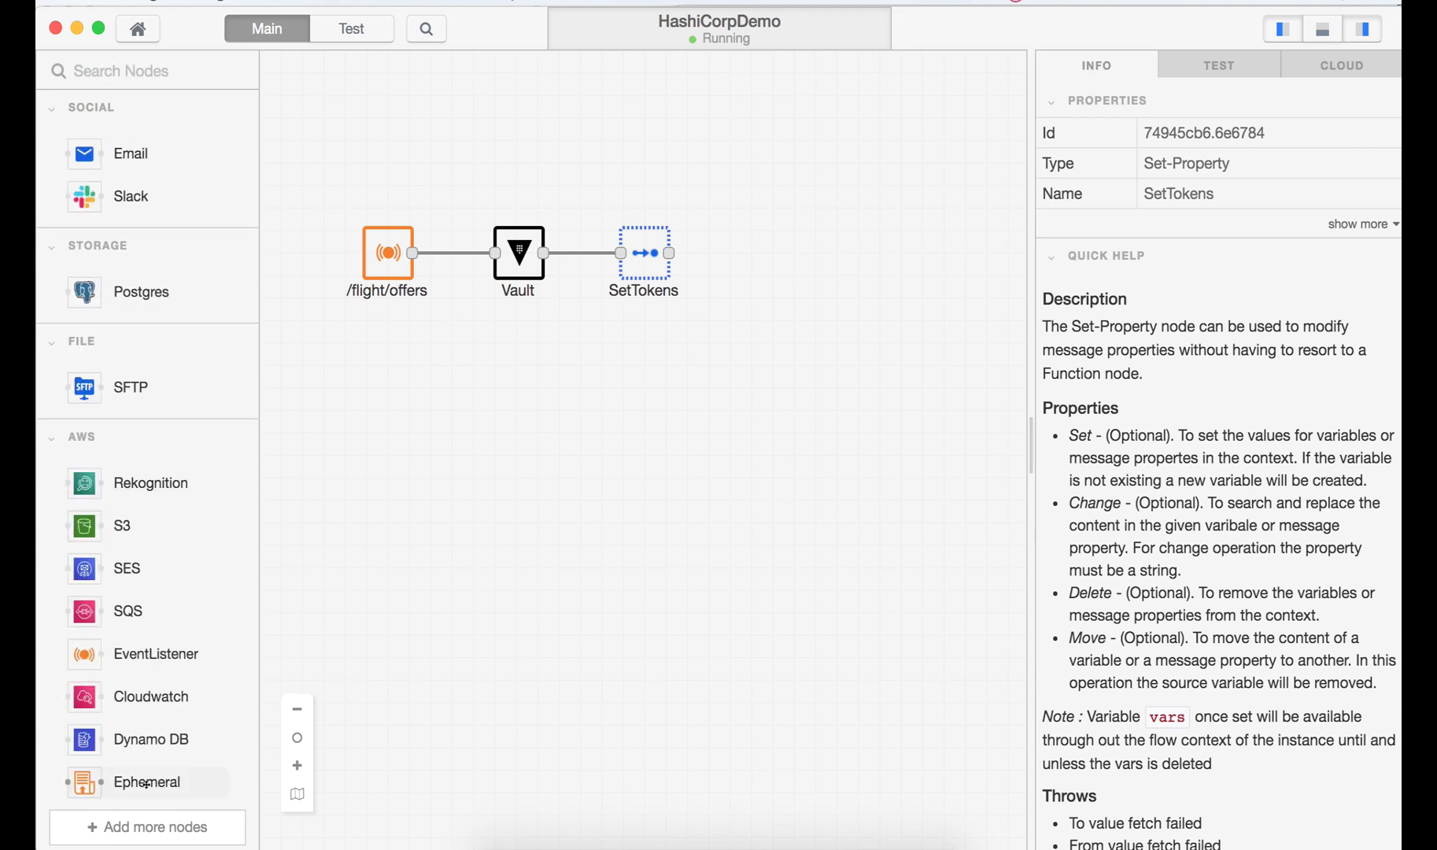
pyautogui.click(142, 828)
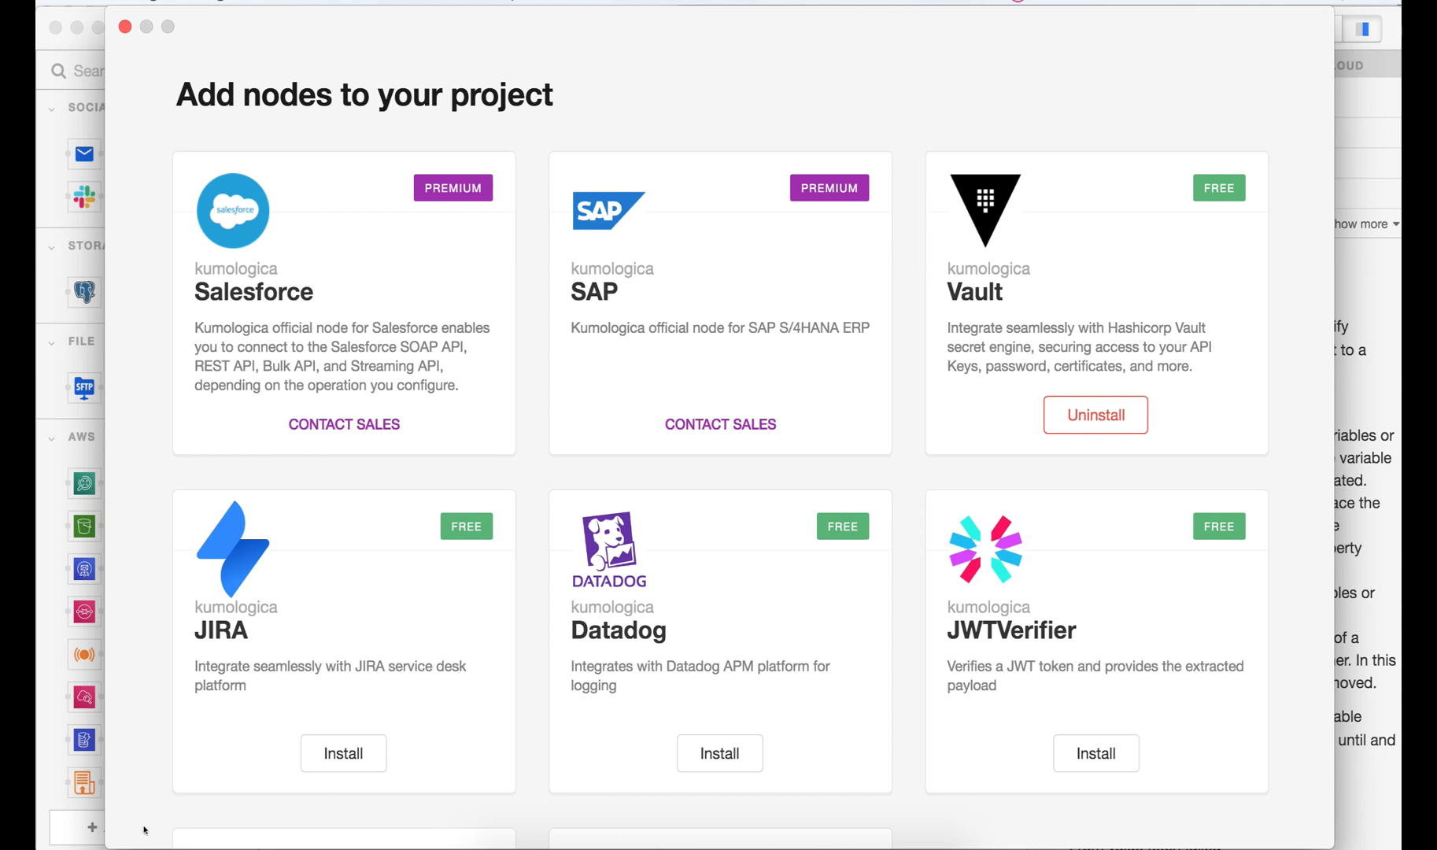
pyautogui.scroll(-5, 598, 669)
pyautogui.click(706, 791)
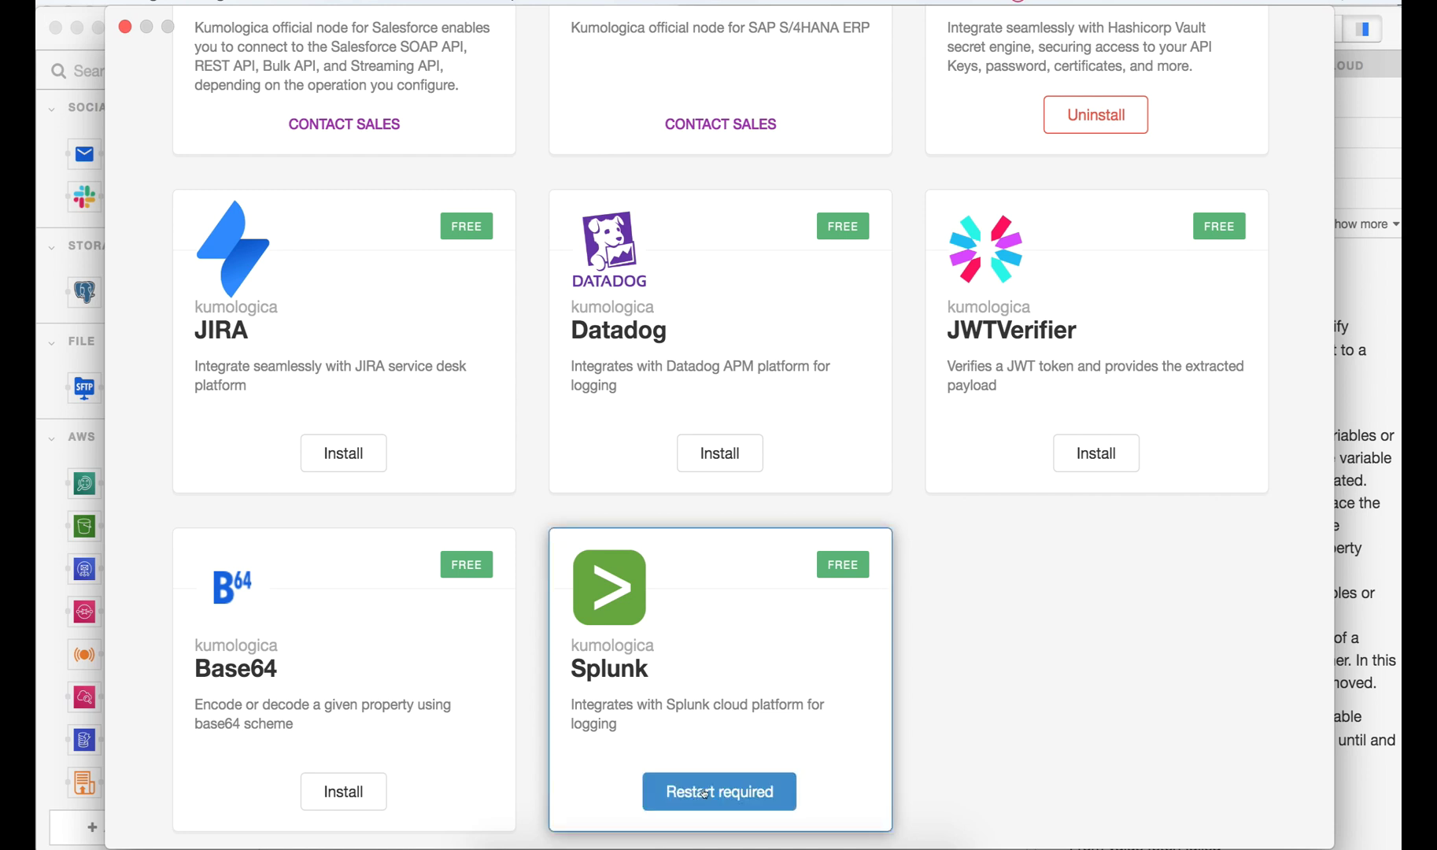
pyautogui.click(704, 792)
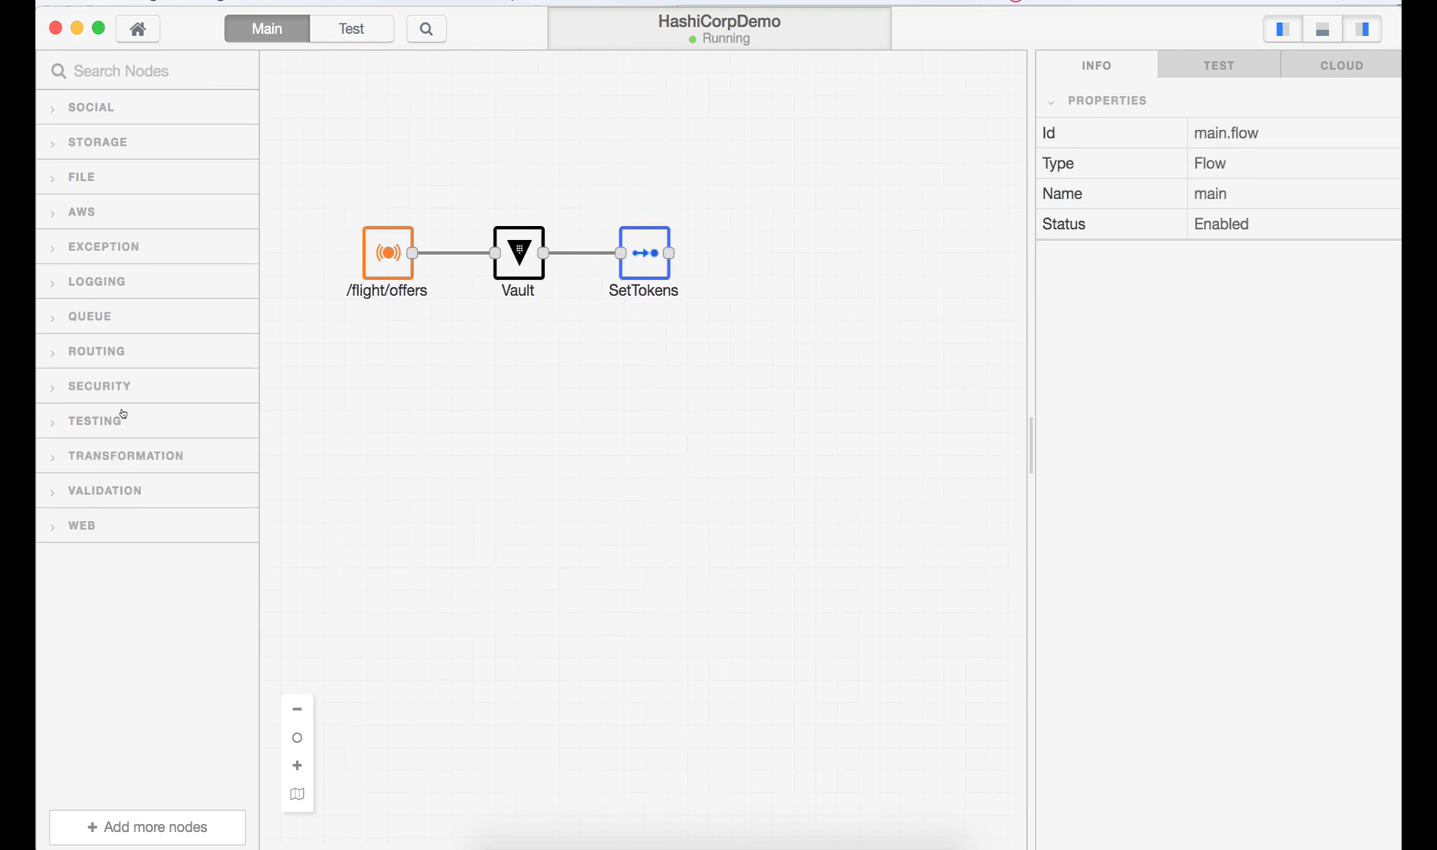
pyautogui.click(121, 277)
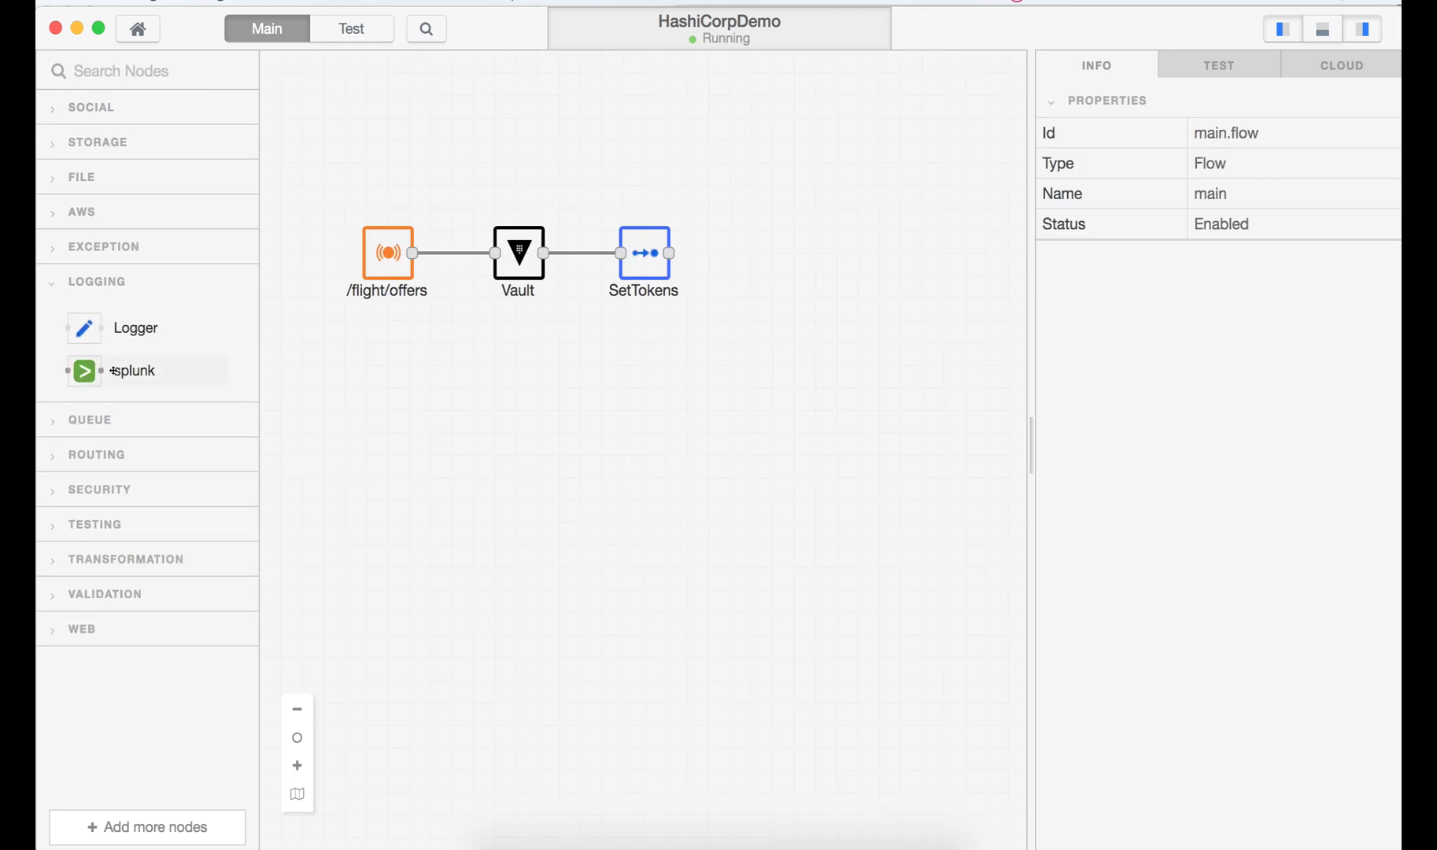
# - Add a Splunk node after SetTokens and set its host to prd-p-2sdbr.splunkcloud.com
pyautogui.moveTo(114, 371); pyautogui.dragTo(730, 253)
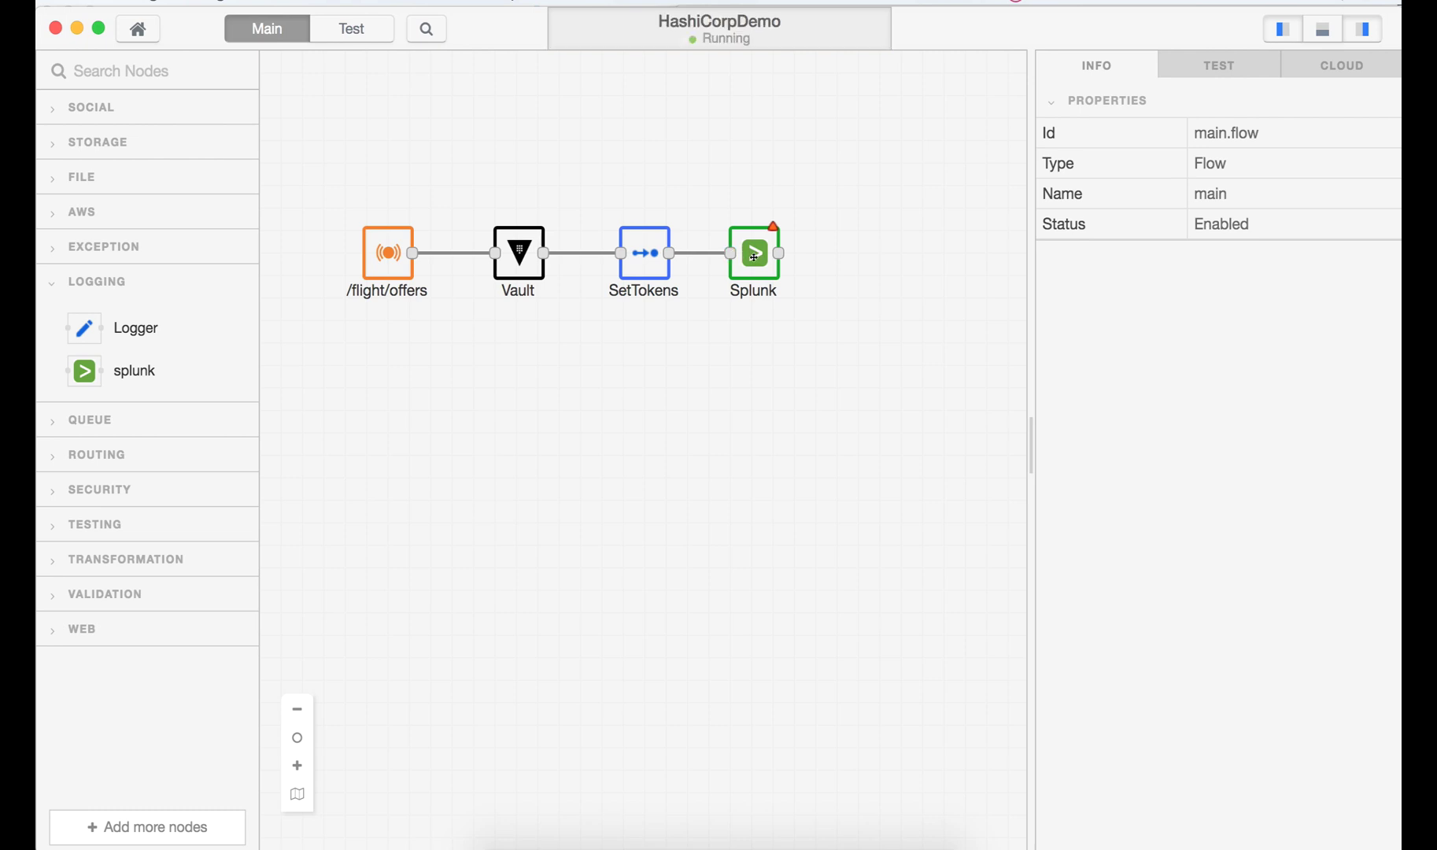
pyautogui.click(754, 256)
pyautogui.doubleClick(753, 257)
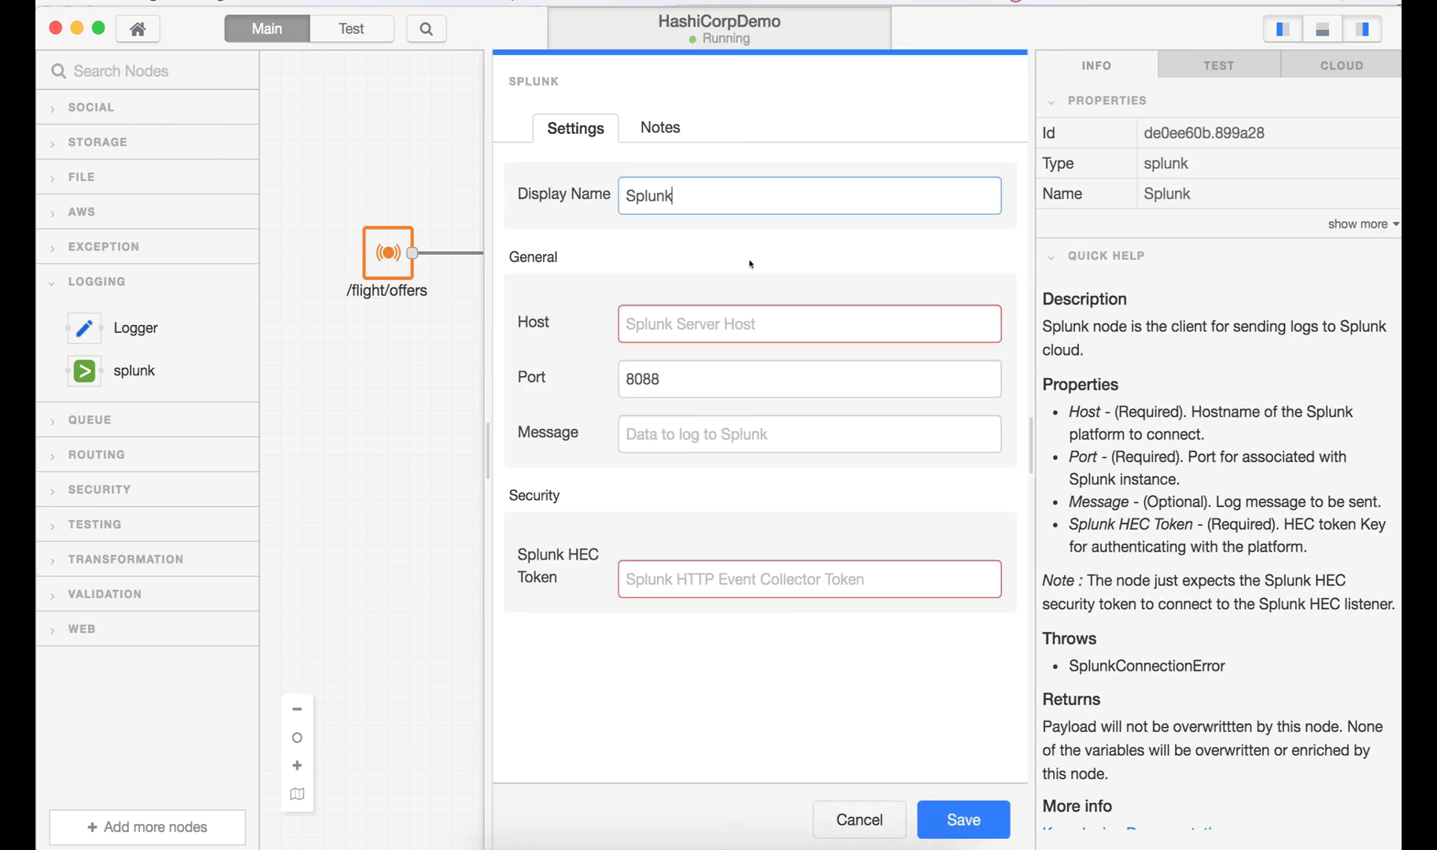
pyautogui.press('super+Tab')
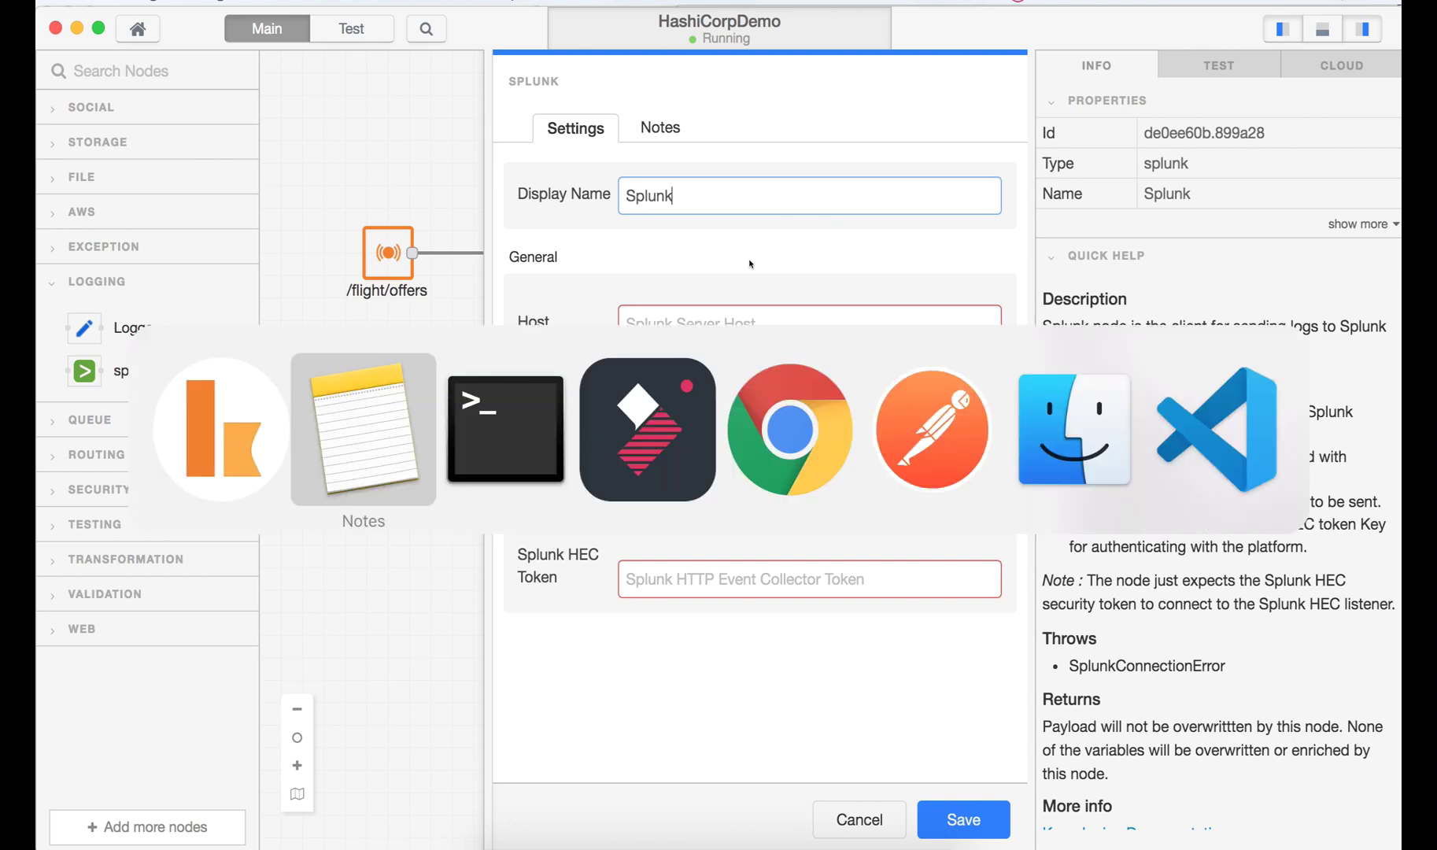
pyautogui.click(1057, 395)
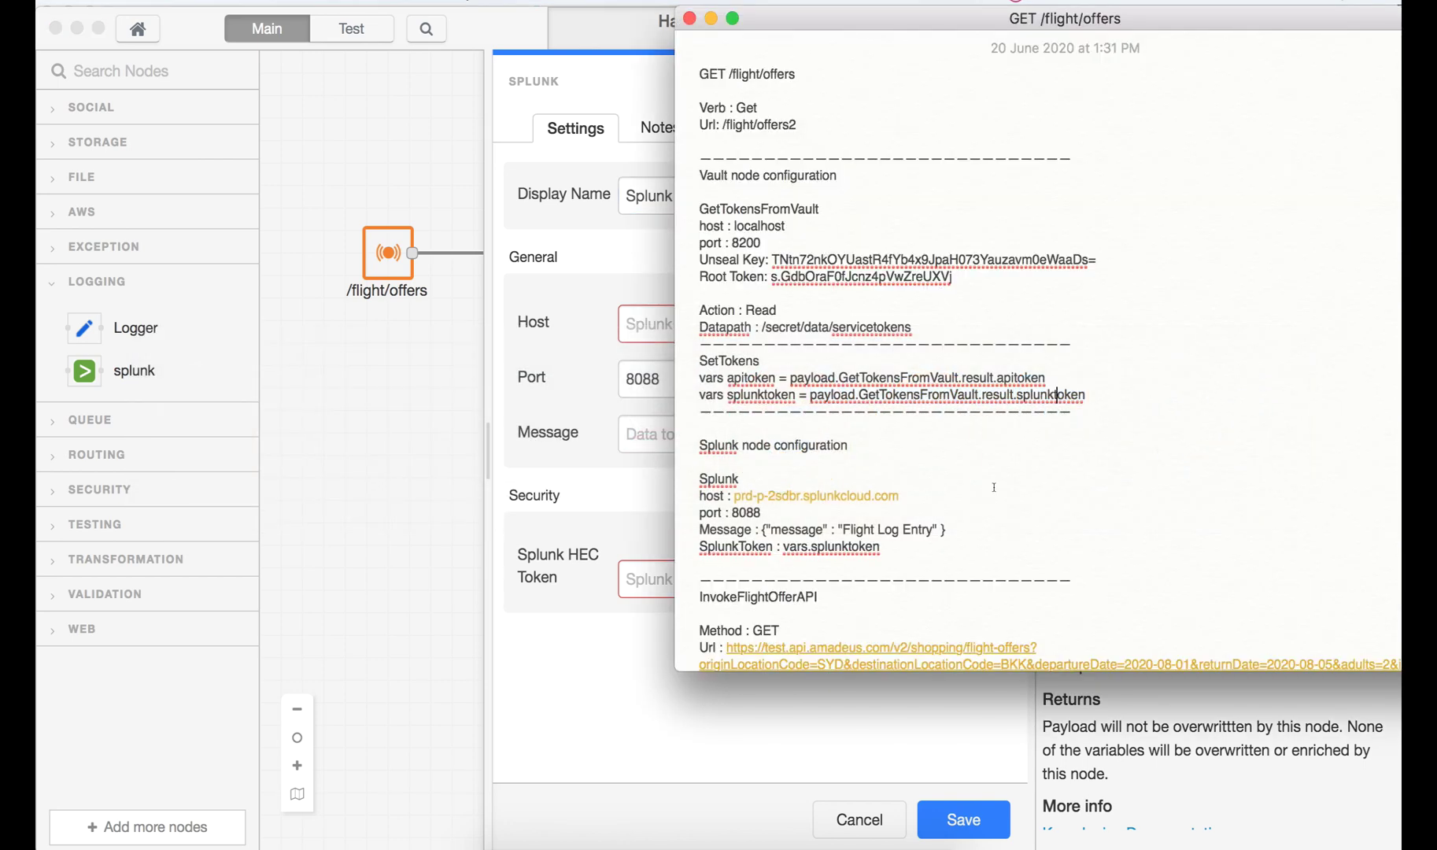
pyautogui.scroll(-1, 994, 487)
pyautogui.scroll(-3, 994, 487)
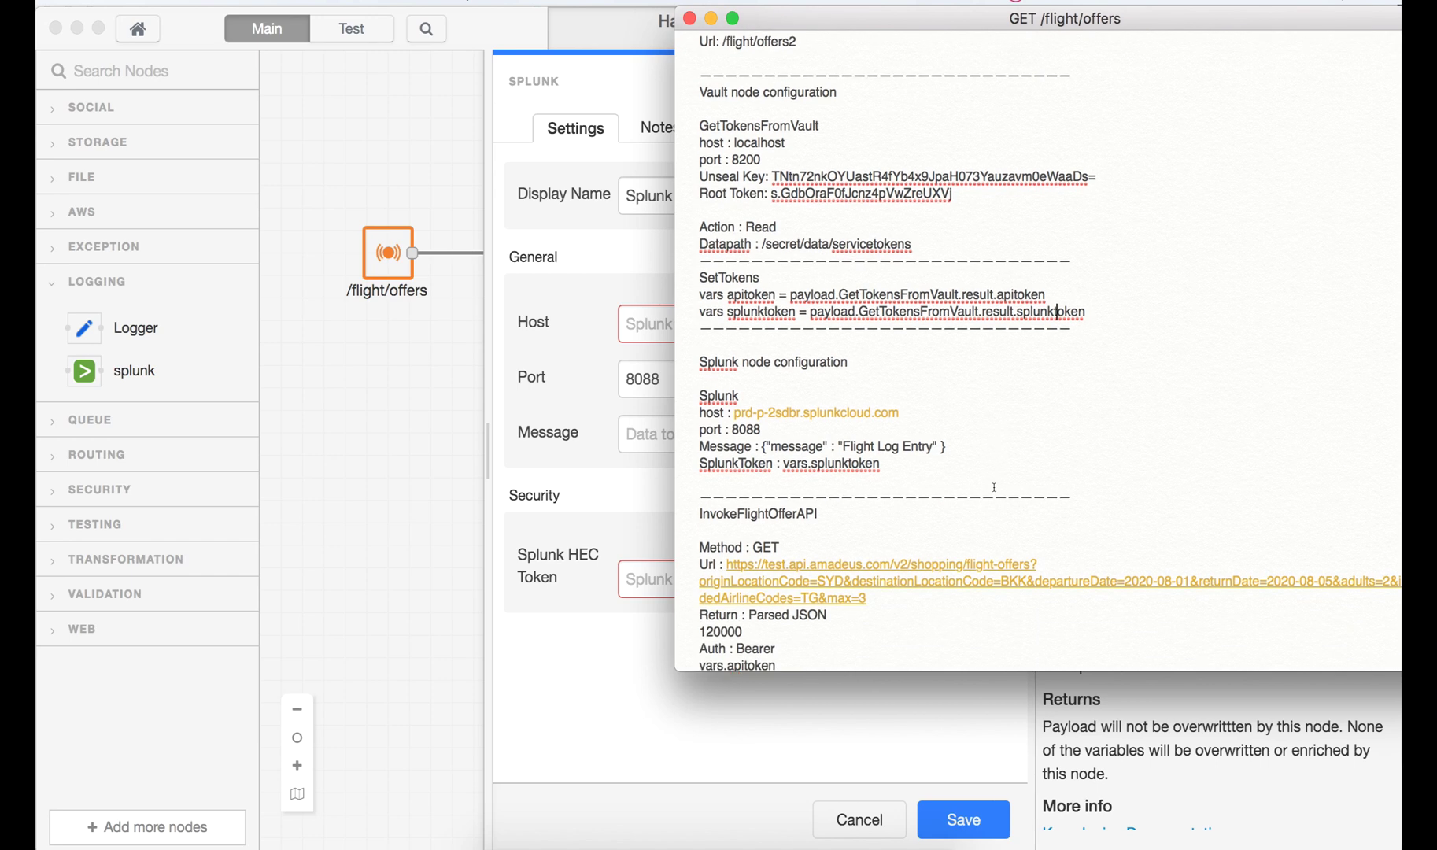
pyautogui.moveTo(899, 367); pyautogui.dragTo(733, 367)
pyautogui.press('super+c')
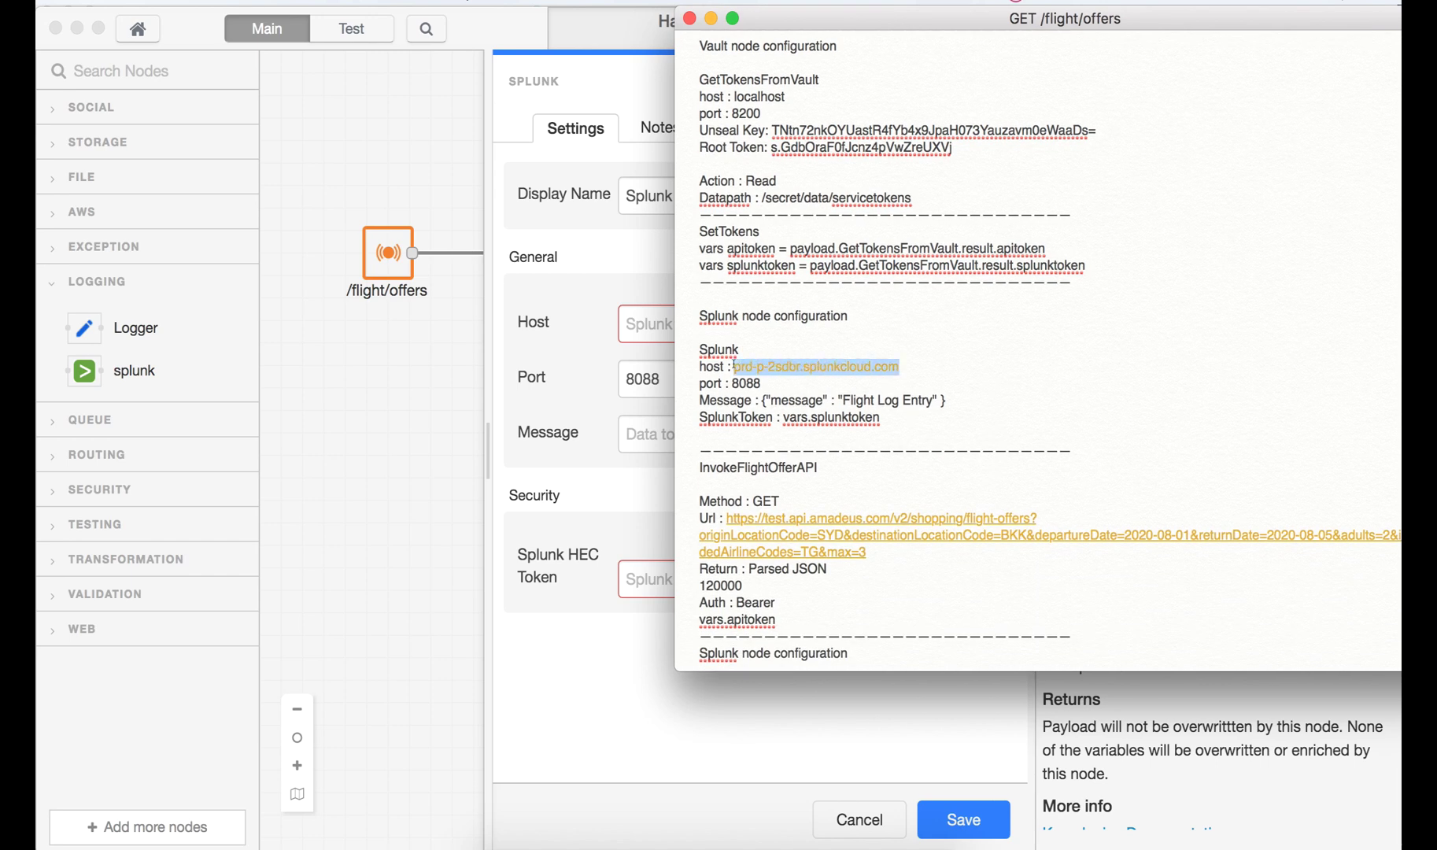
pyautogui.click(563, 728)
pyautogui.click(708, 331)
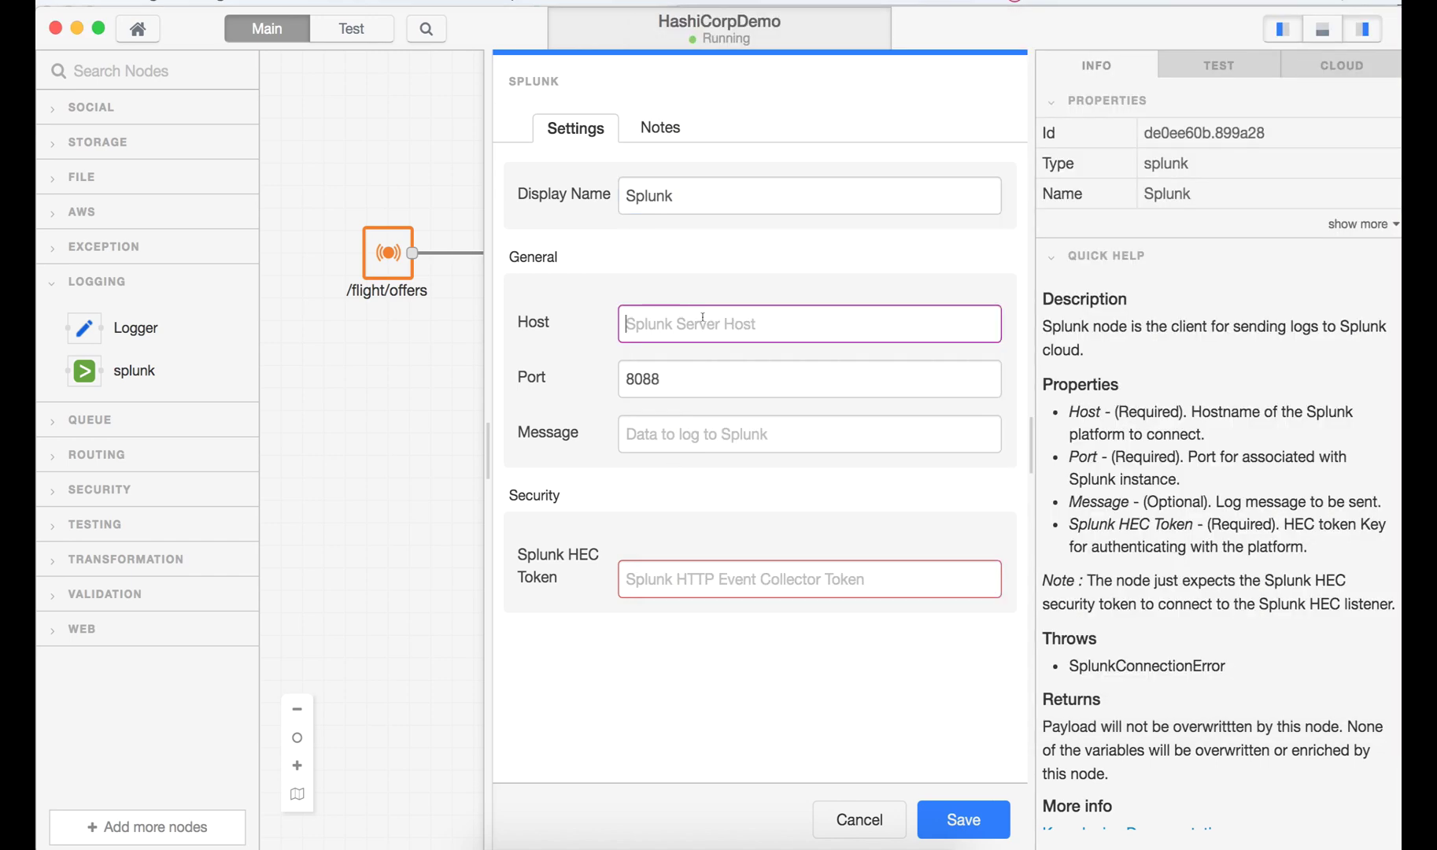
pyautogui.press('super+v')
# - Paste the Flight Log Entry JSON from the notes as the Splunk node's message
pyautogui.press('super+Tab')
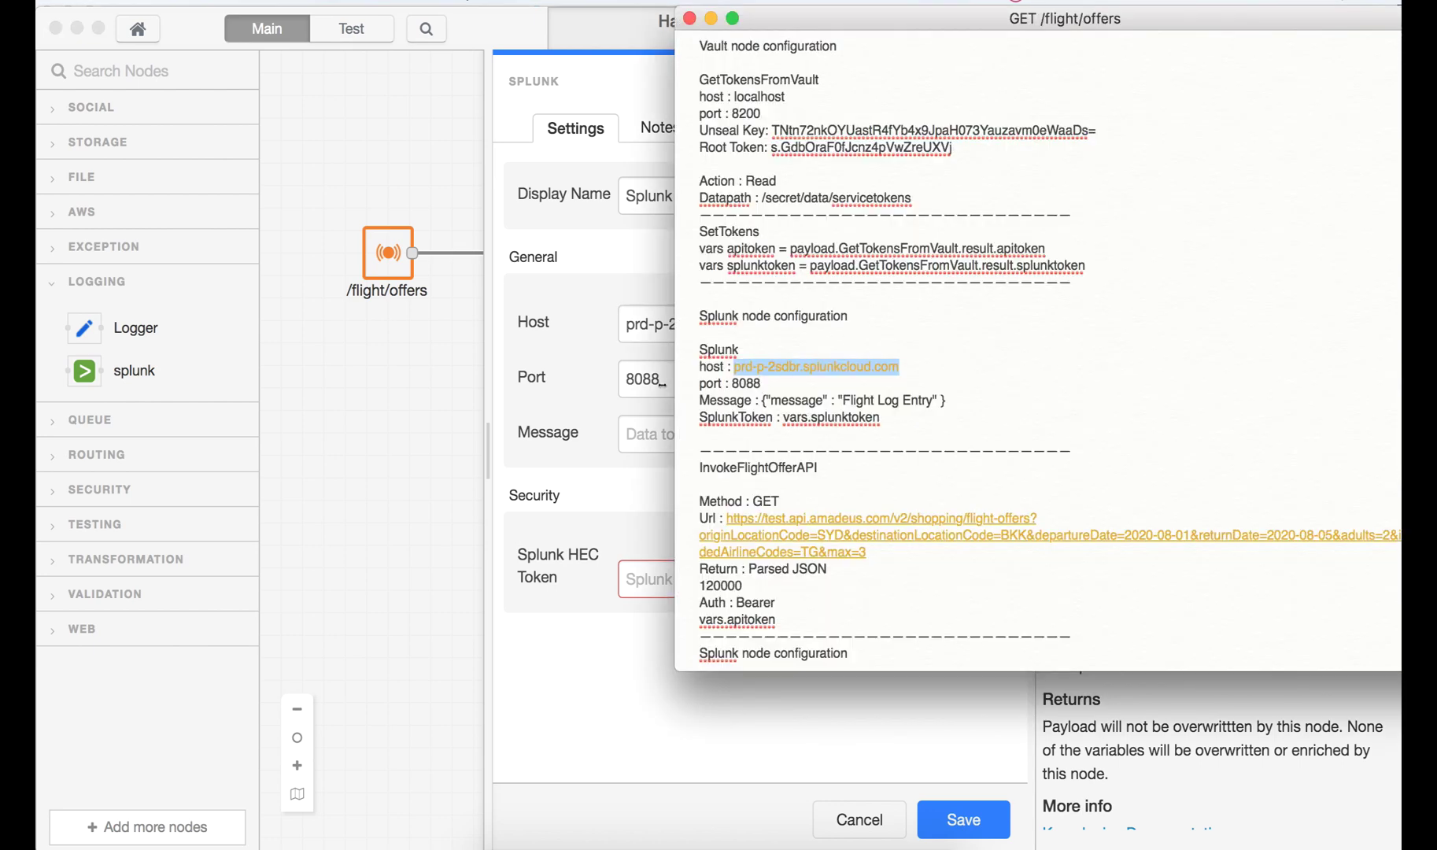
pyautogui.click(657, 388)
pyautogui.press('super+Tab')
pyautogui.moveTo(945, 399); pyautogui.dragTo(758, 396)
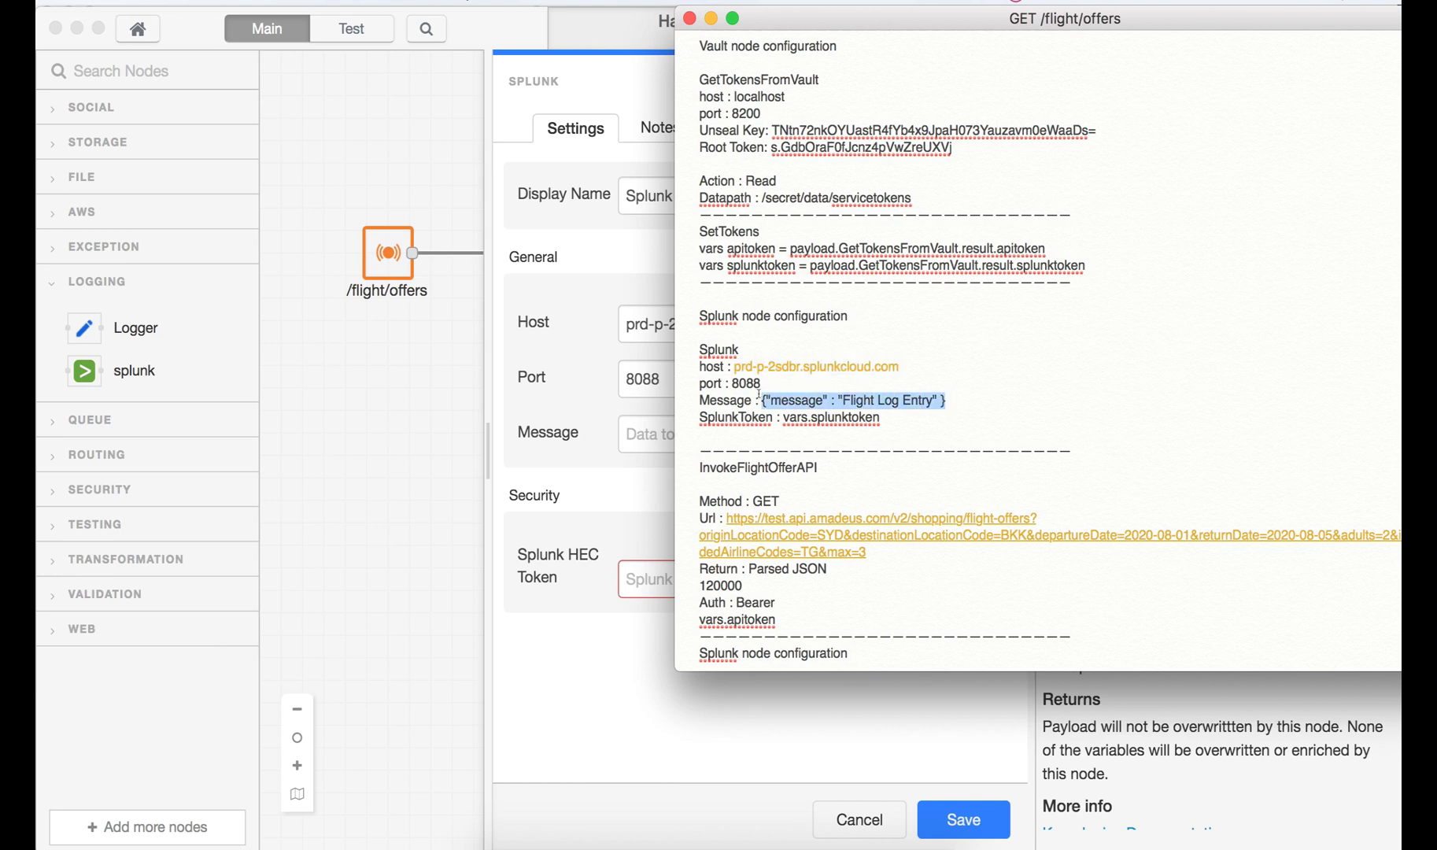
pyautogui.press('super+c')
pyautogui.press('super+Tab')
pyautogui.click(643, 435)
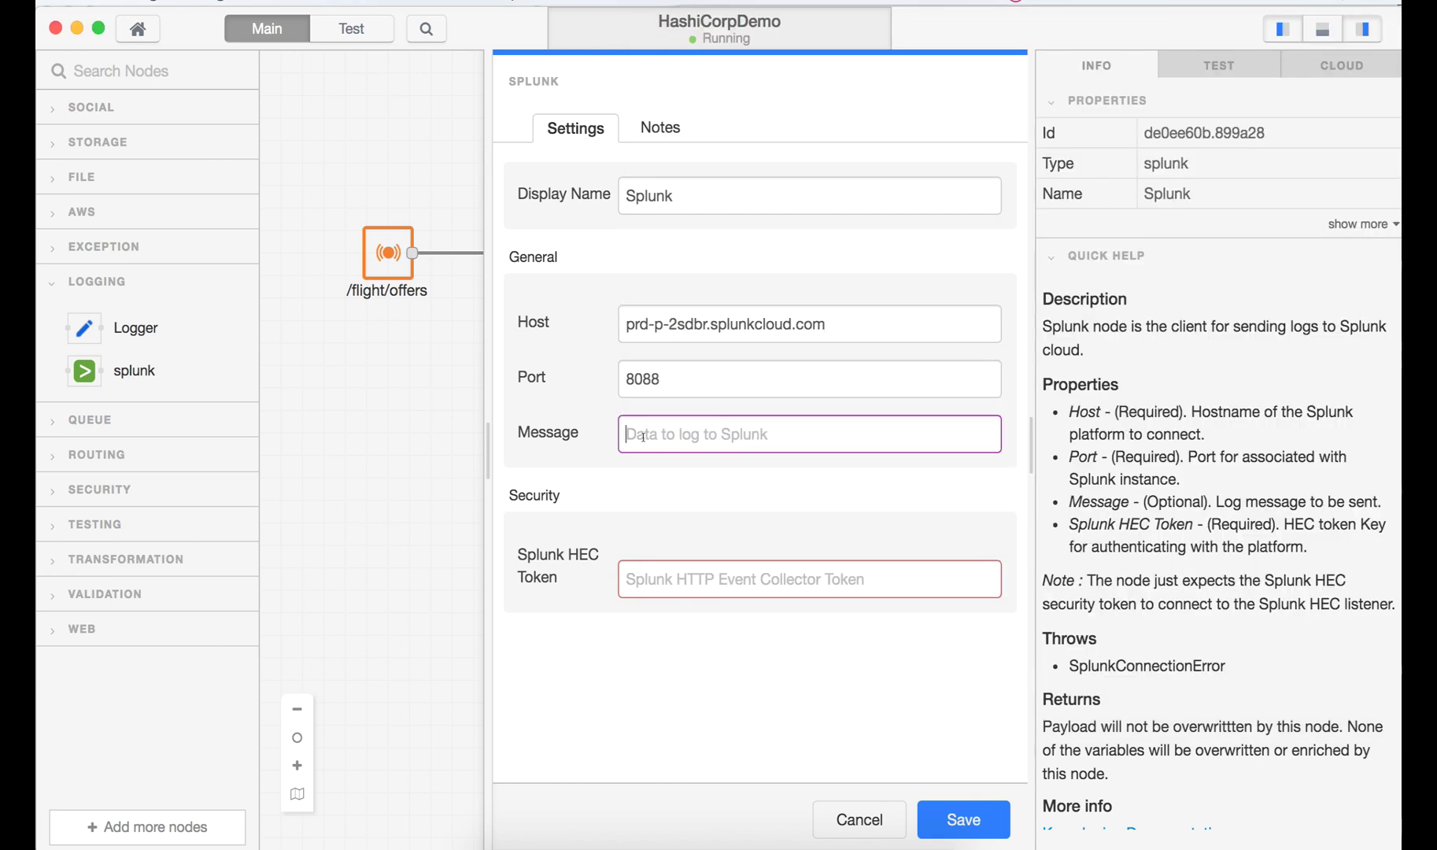
pyautogui.press('super+v')
pyautogui.click(659, 462)
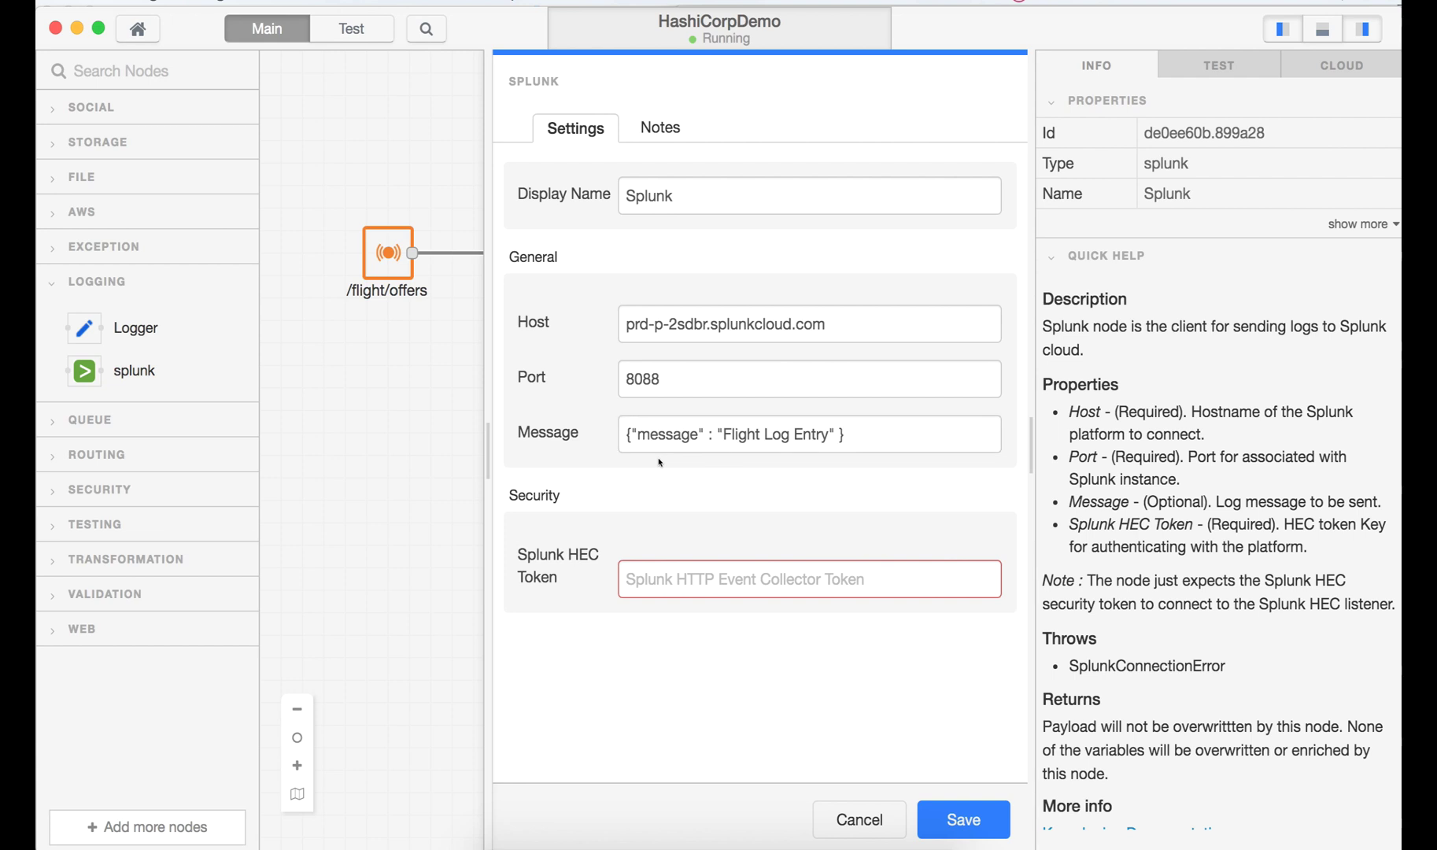
# - Set the Splunk HEC token to vars.splunktoken and save the node settings
pyautogui.press('super+Tab')
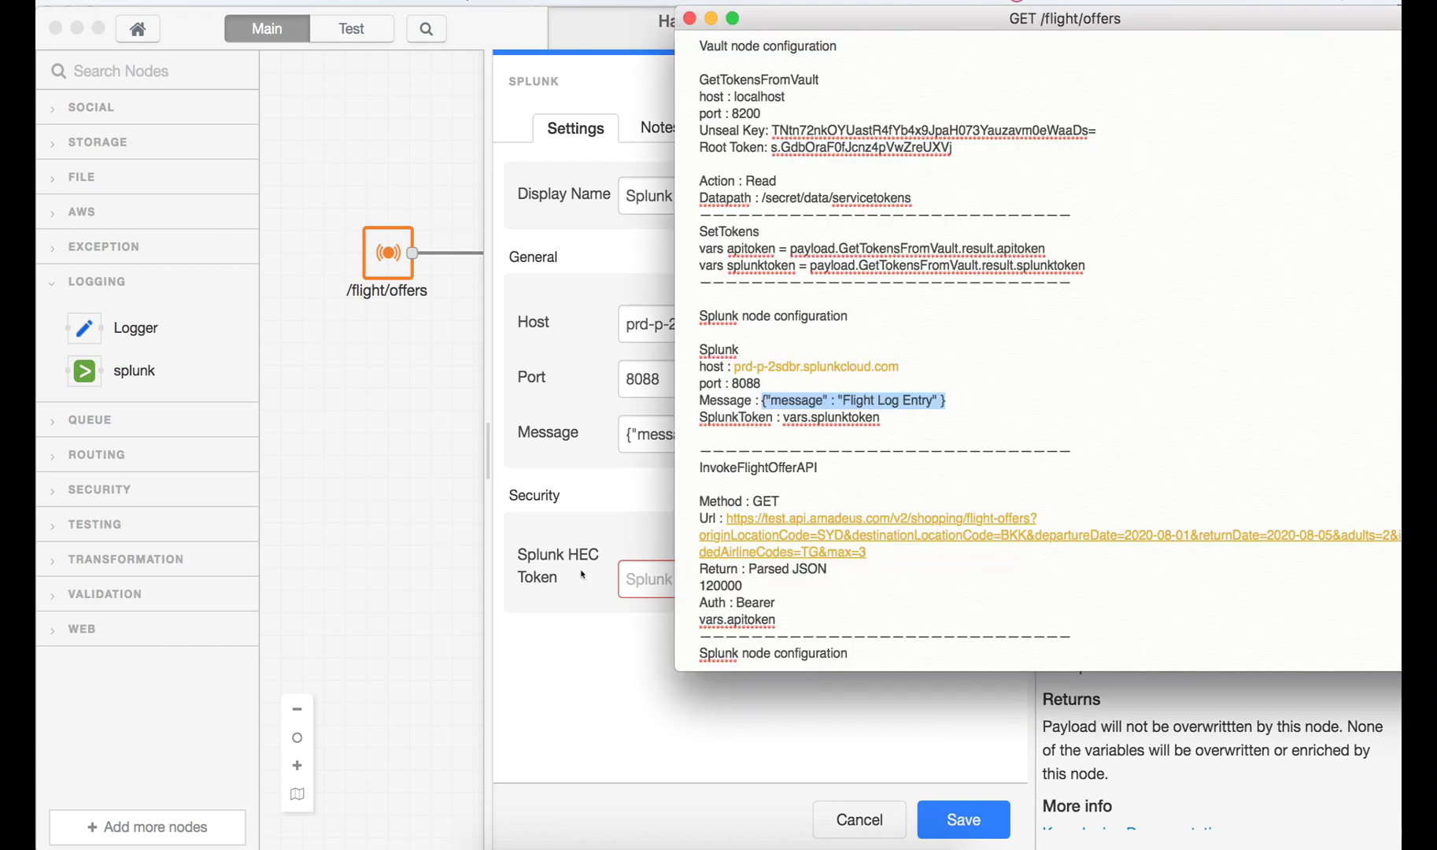
pyautogui.click(582, 576)
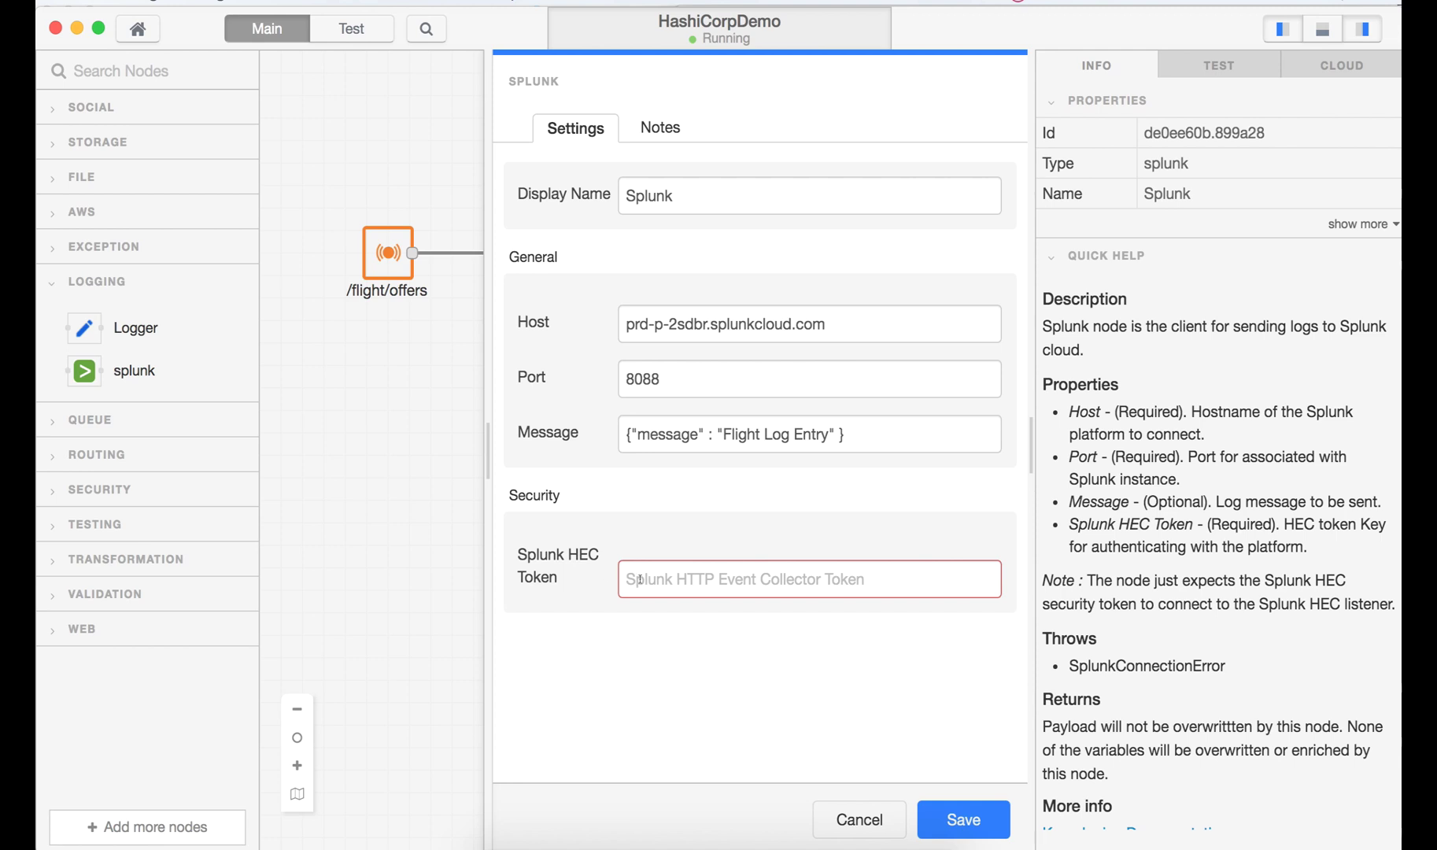
pyautogui.press('super+Tab')
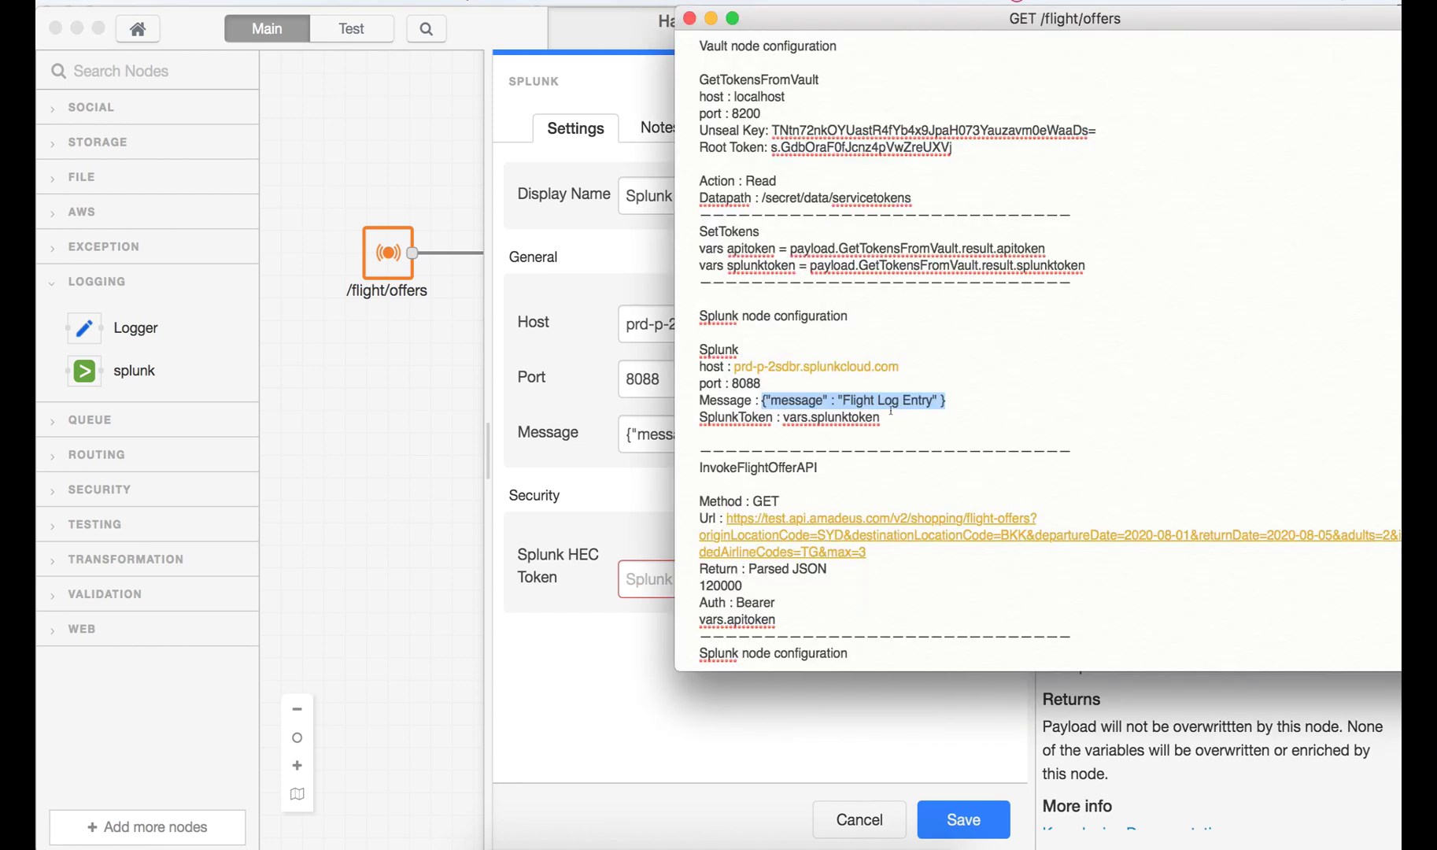
pyautogui.moveTo(881, 417); pyautogui.dragTo(781, 414)
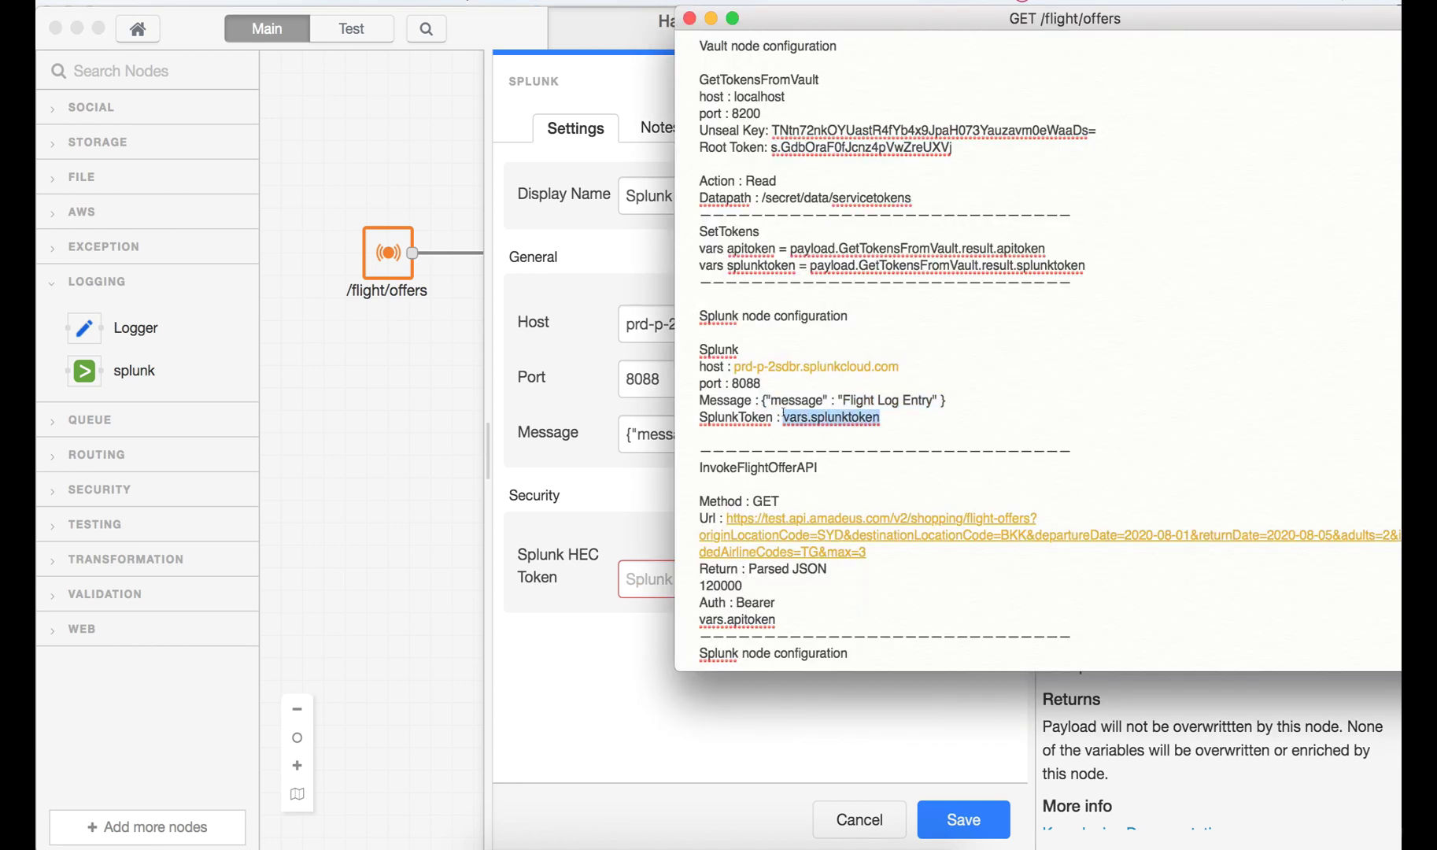
pyautogui.click(671, 574)
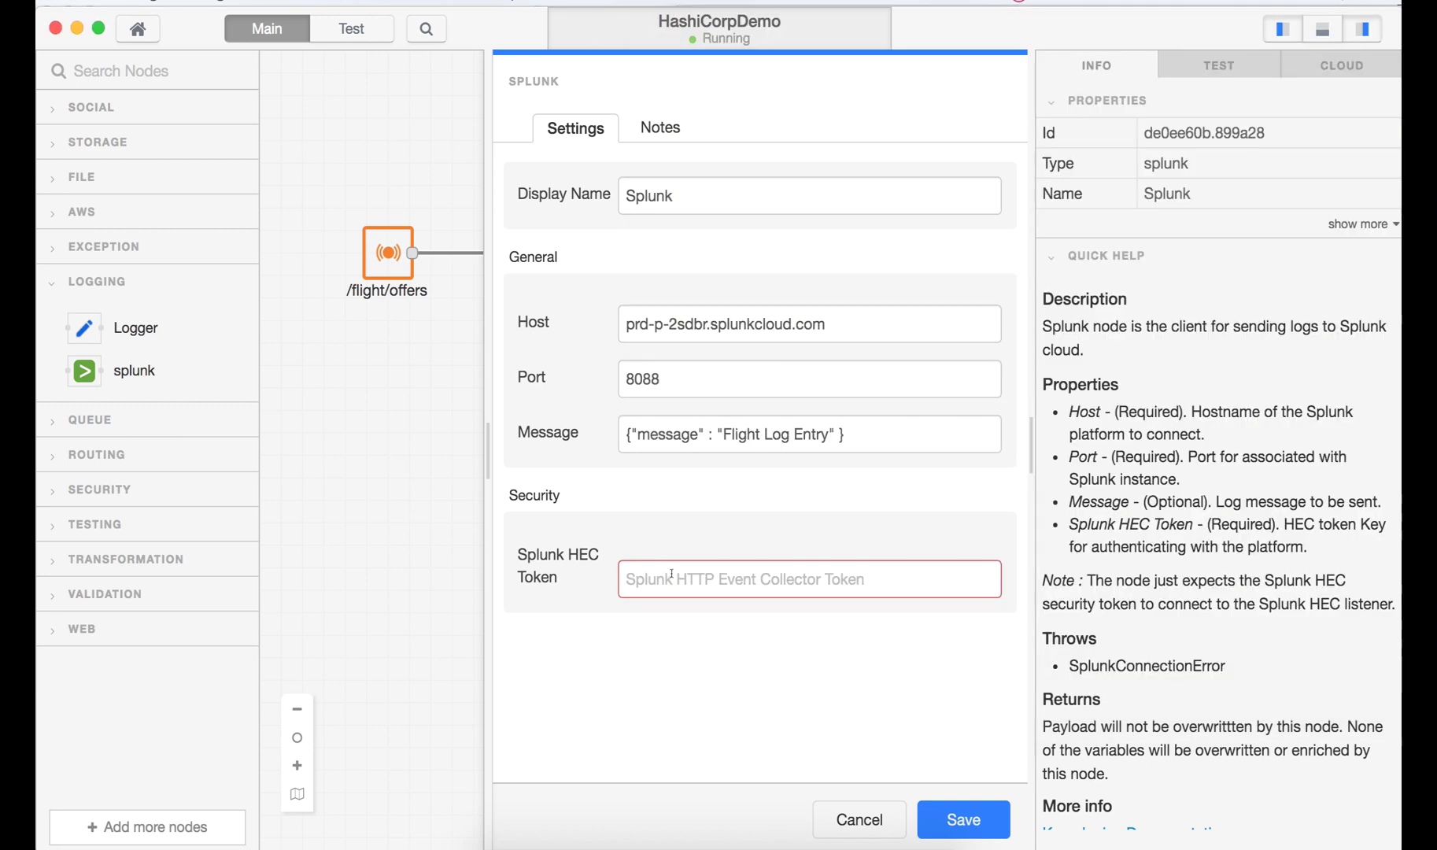
pyautogui.press('super+v')
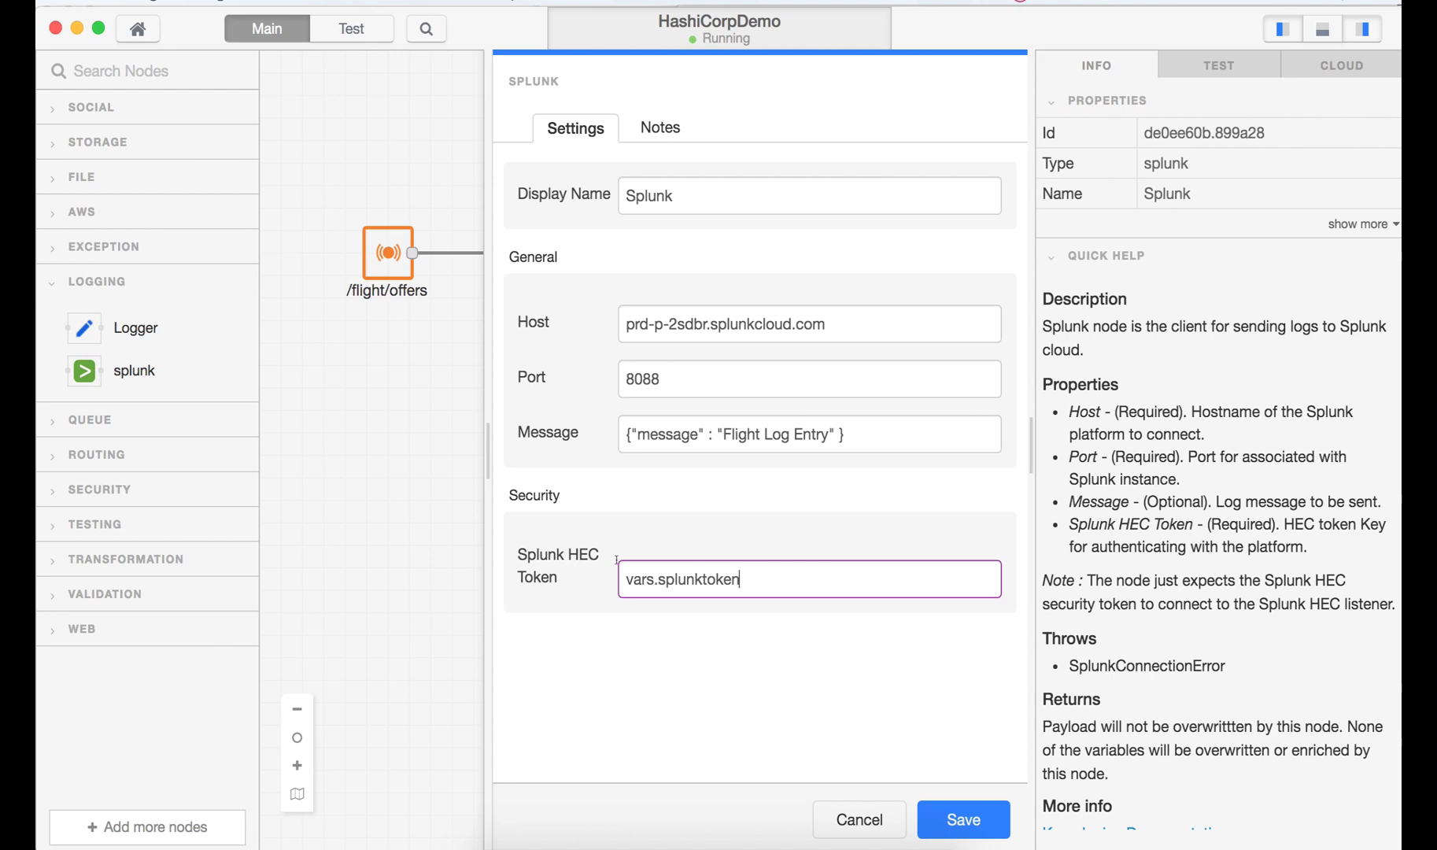
pyautogui.press('super+a')
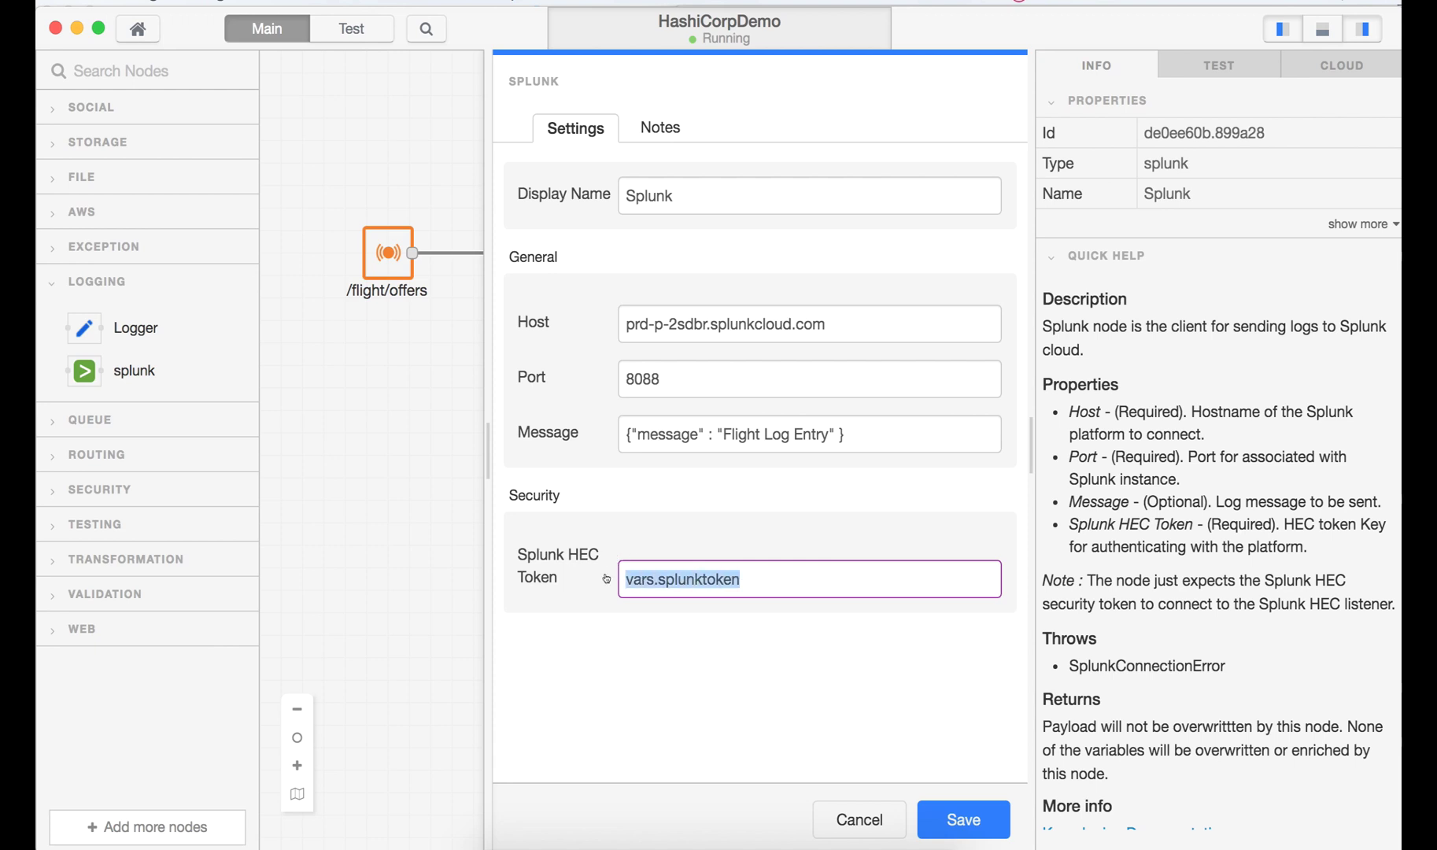
pyautogui.click(713, 660)
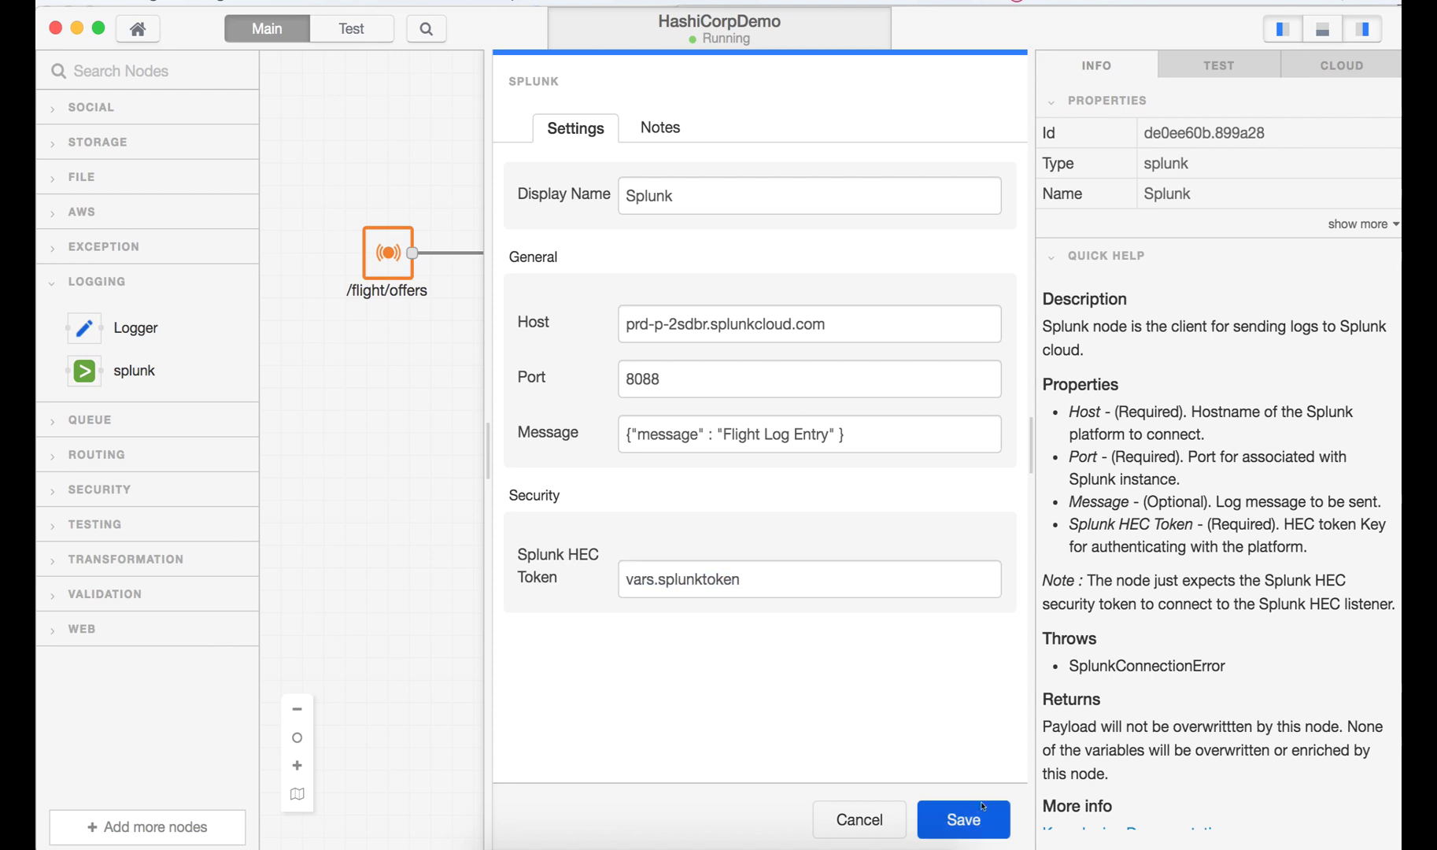
pyautogui.click(970, 822)
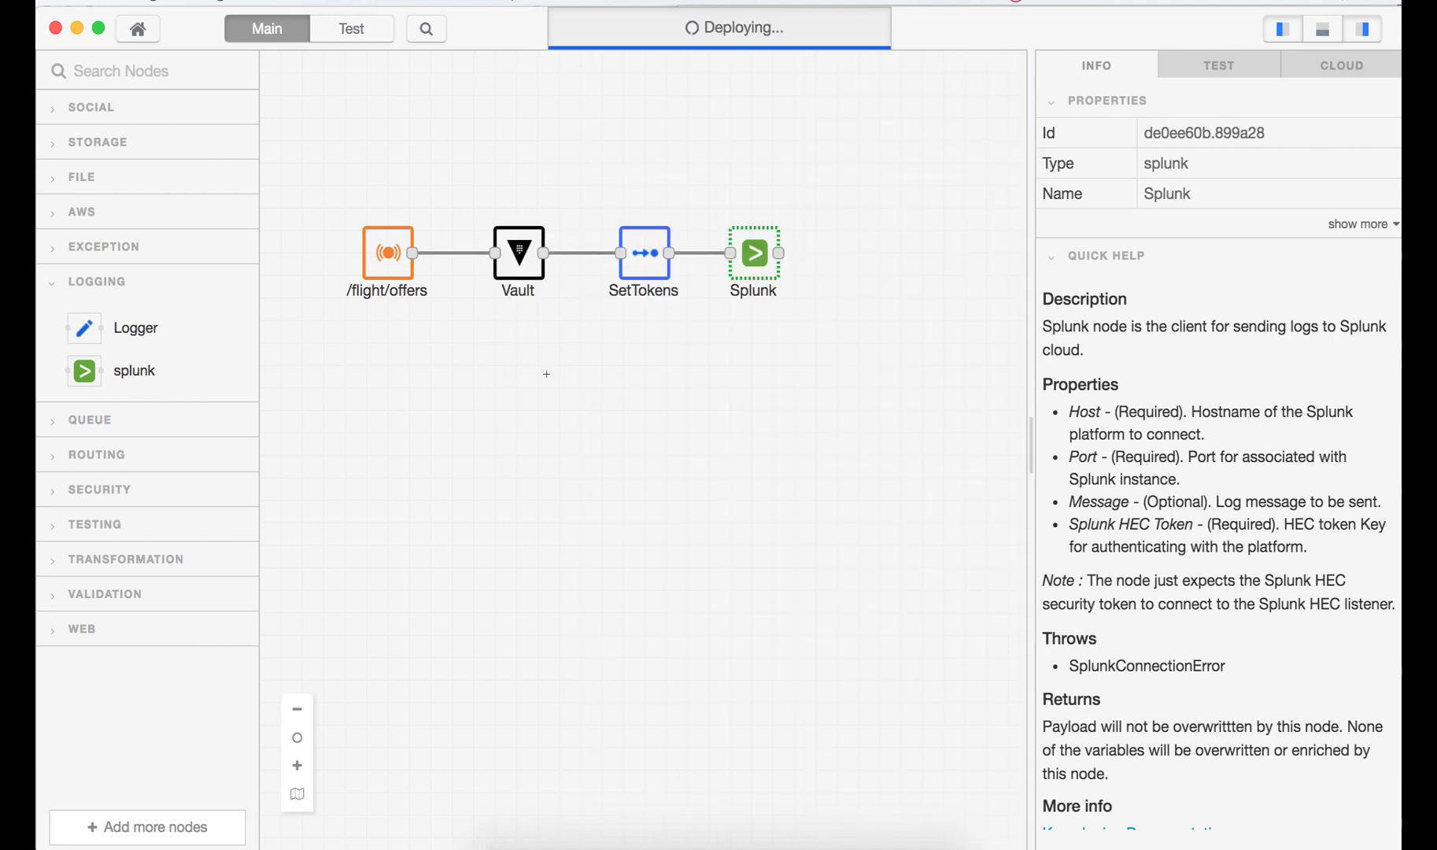
# - Place an HTTP Req node to the right of Splunk and wire Splunk's output into it
pyautogui.click(163, 70)
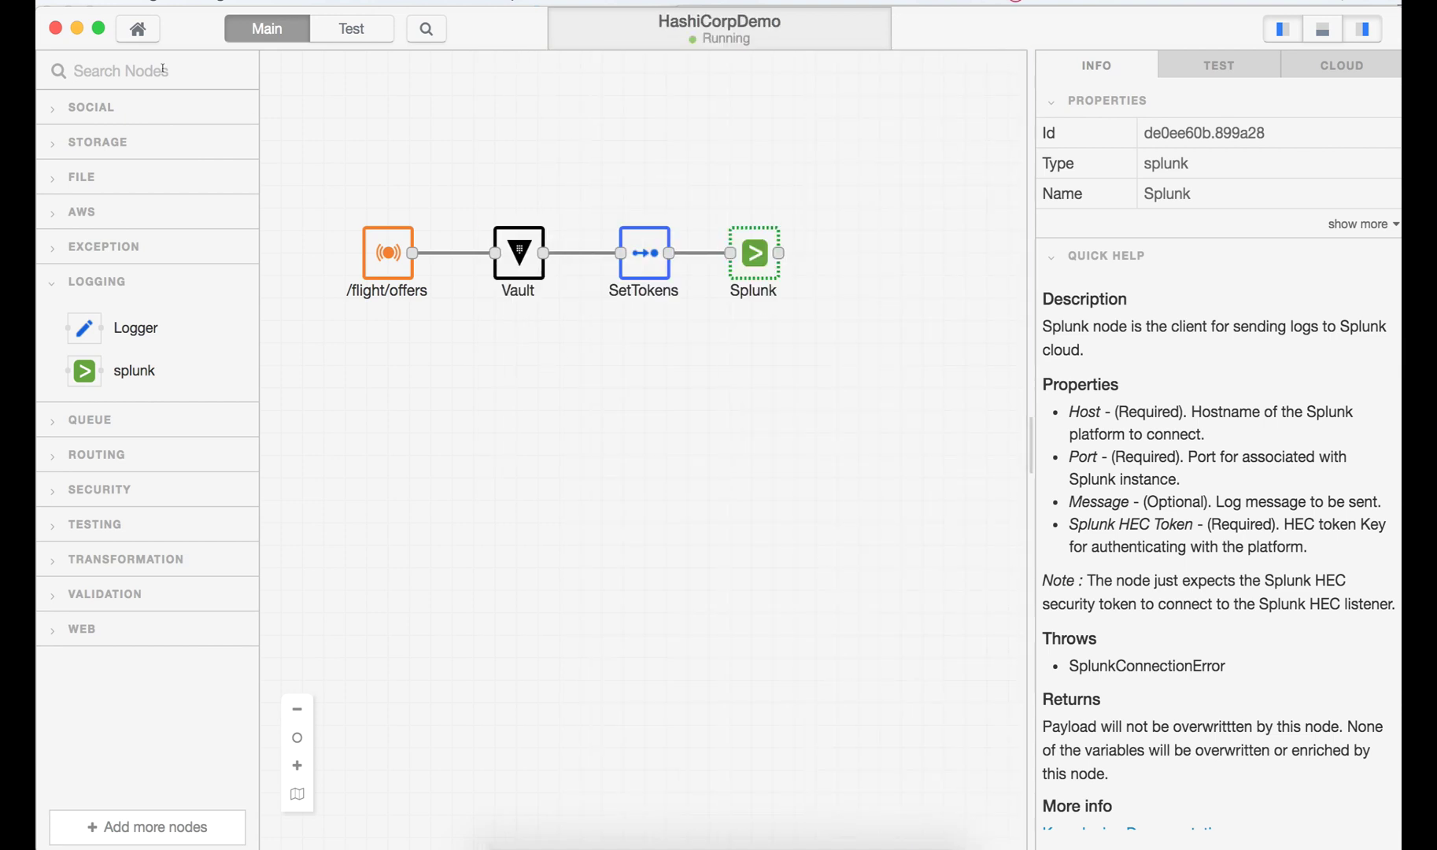
pyautogui.write('rest')
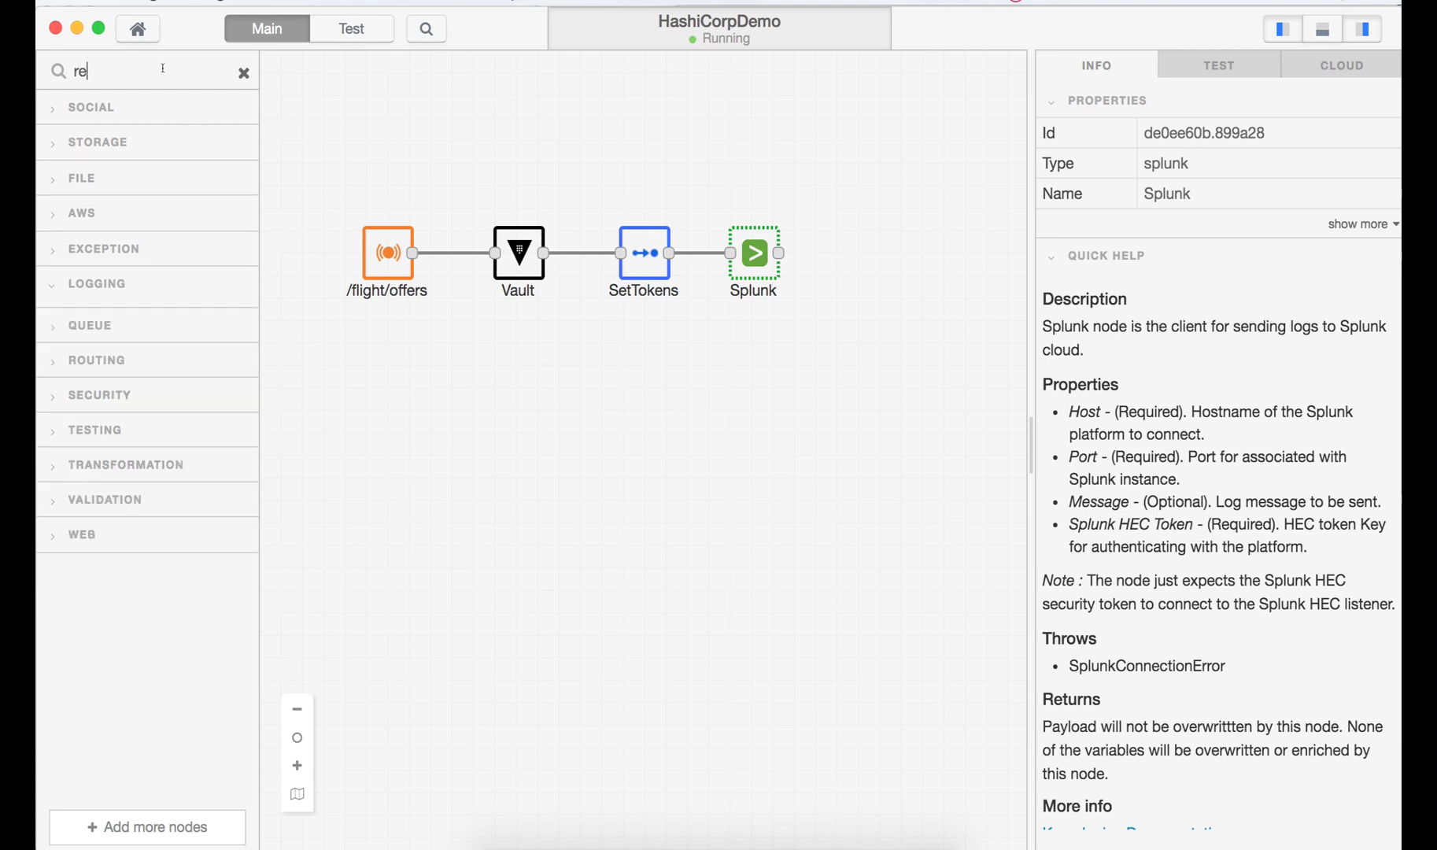
pyautogui.press('BackSpace')
pyautogui.press('BackSpace')
pyautogui.press('BackSpace')
pyautogui.press('BackSpace')
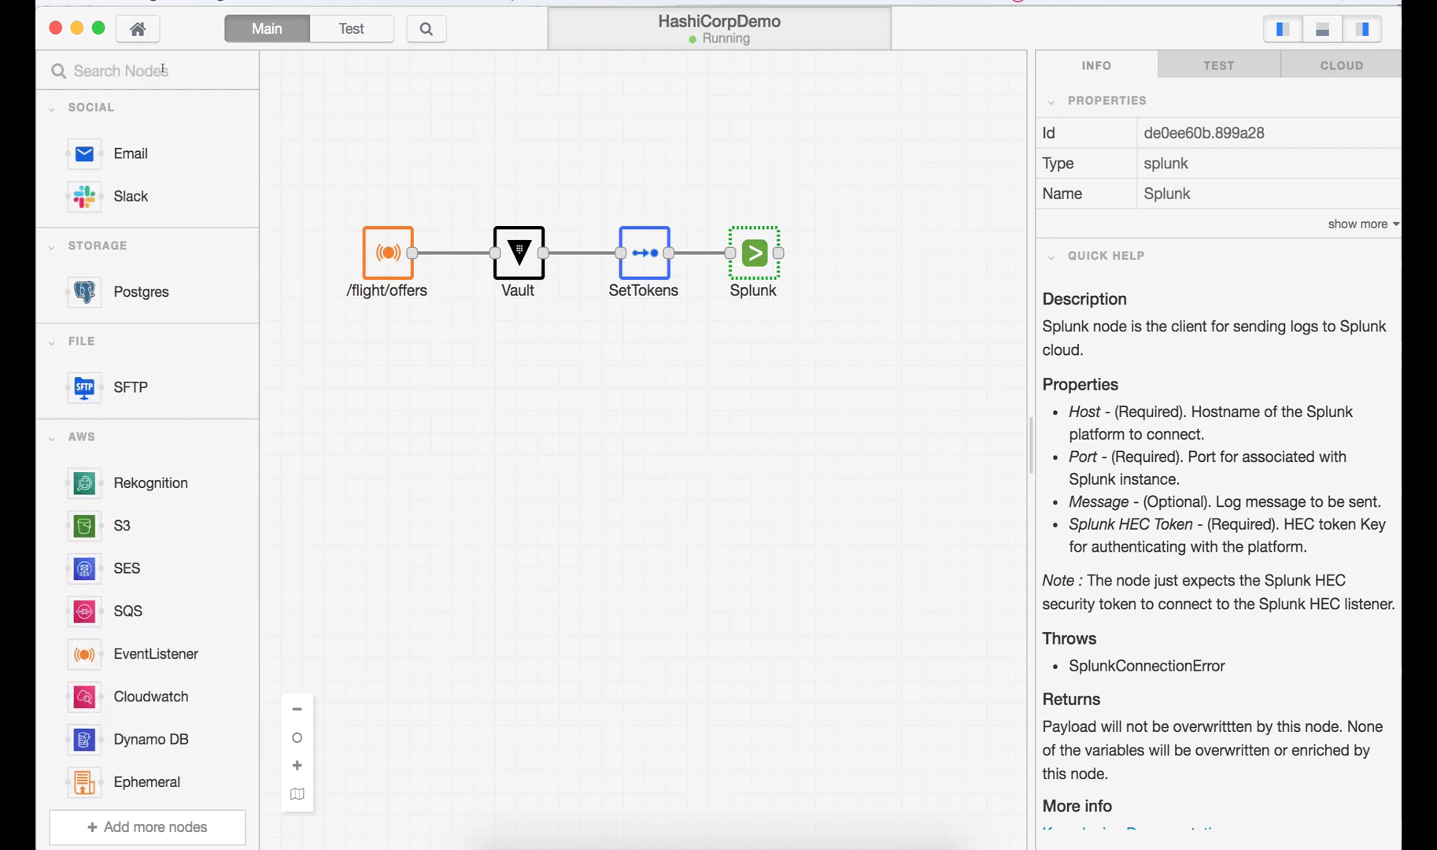
pyautogui.write('htt')
pyautogui.moveTo(100, 573); pyautogui.dragTo(864, 266)
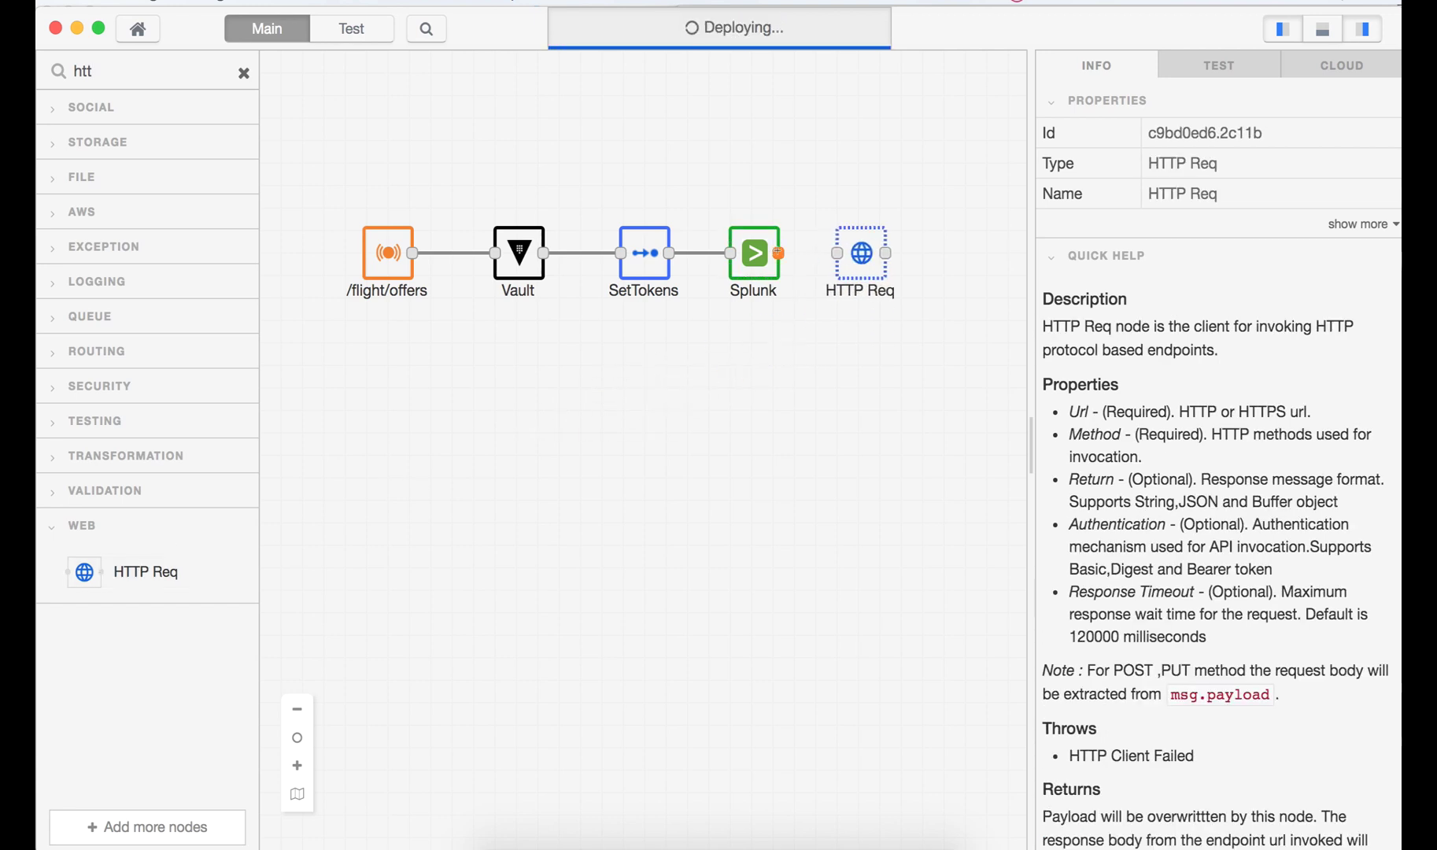
pyautogui.moveTo(778, 253); pyautogui.dragTo(836, 253)
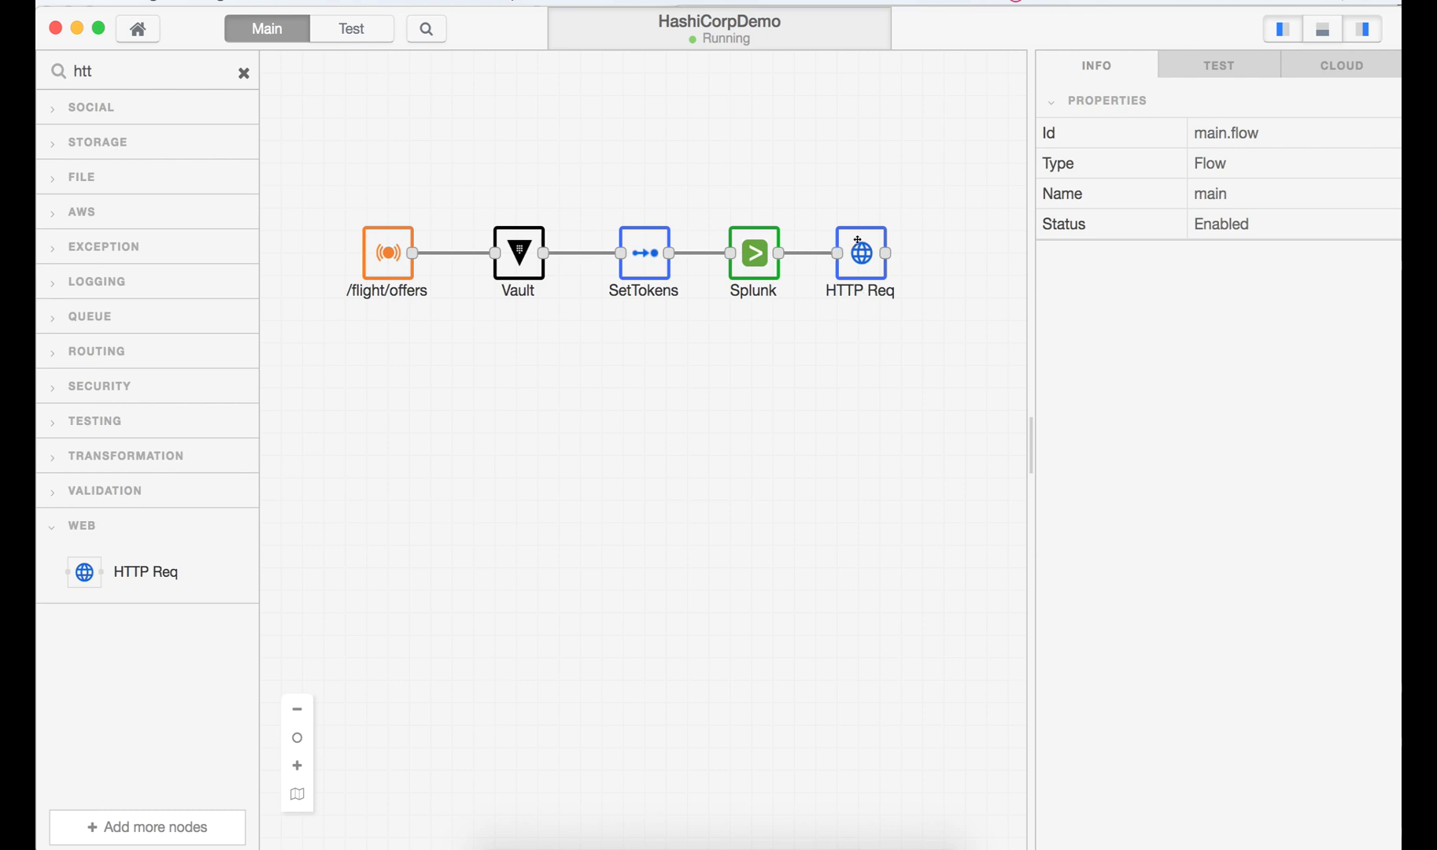
pyautogui.click(856, 250)
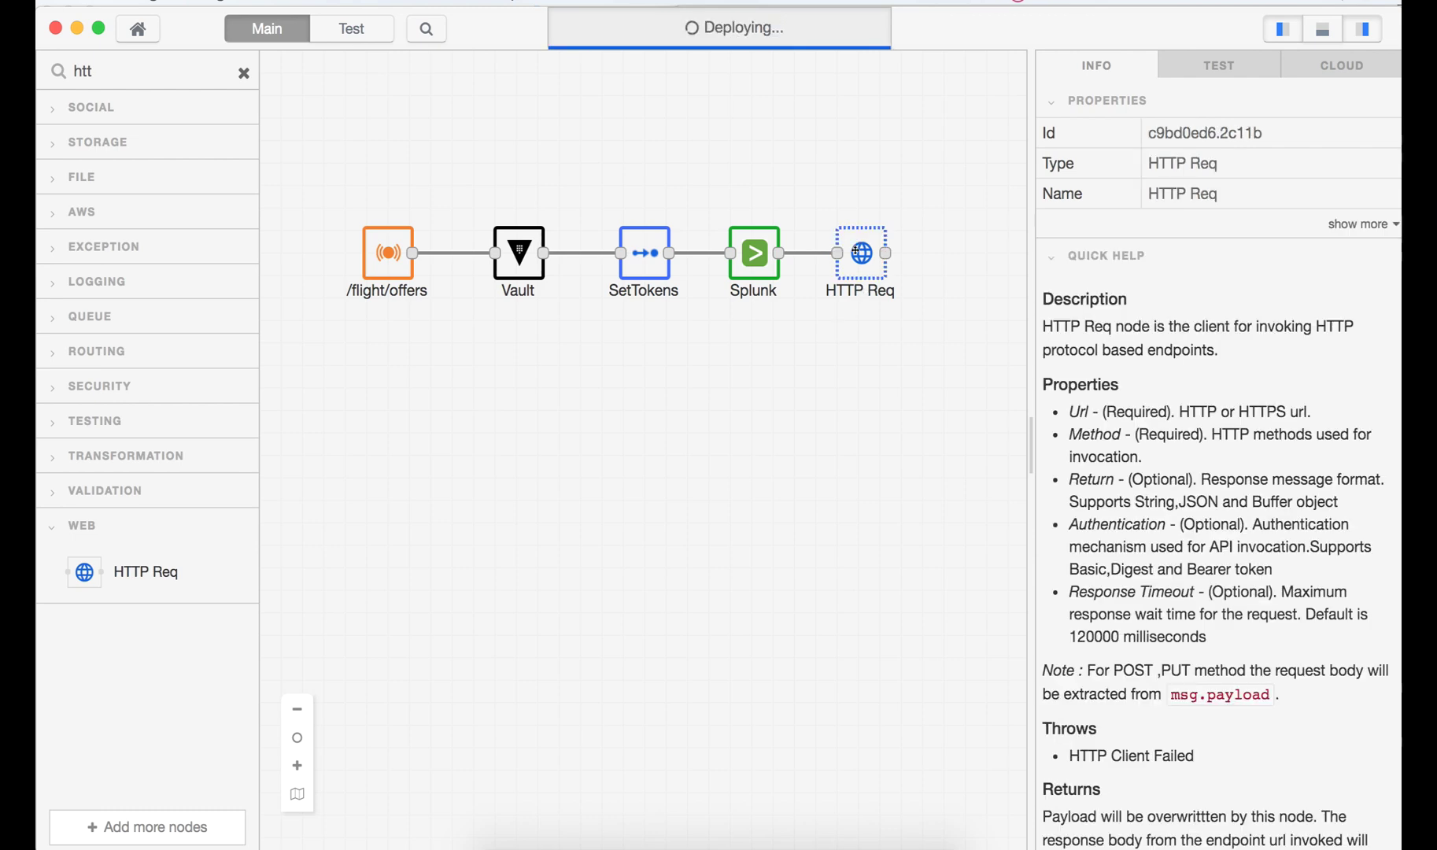
pyautogui.doubleClick(856, 250)
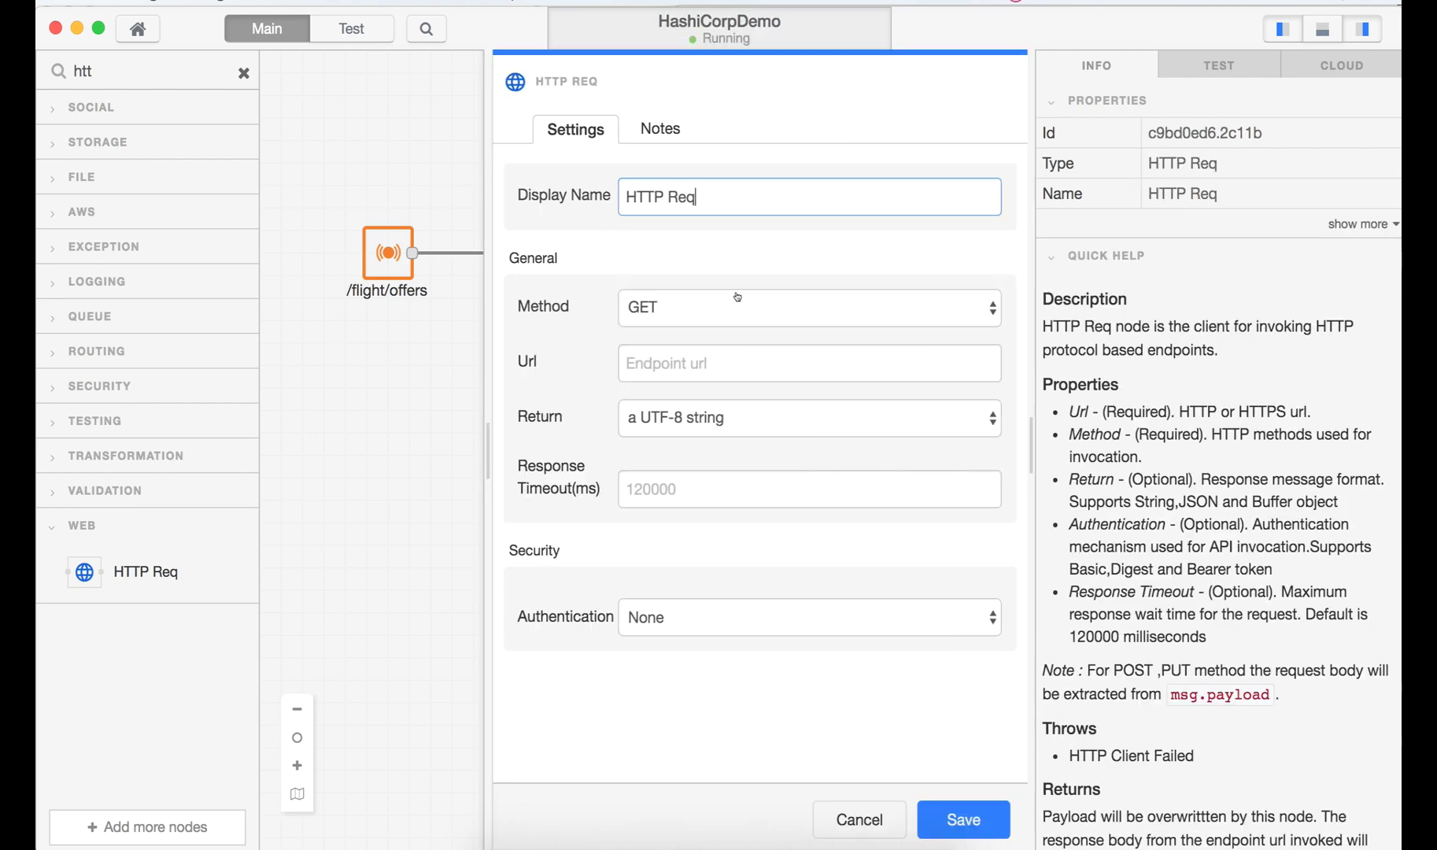
# - Name the HTTP Req node InvokeFlightOfferAPI and set its Url to the Amadeus flight-offers URL
pyautogui.press('super+Tab')
pyautogui.moveTo(818, 467); pyautogui.dragTo(695, 463)
pyautogui.press('super+c')
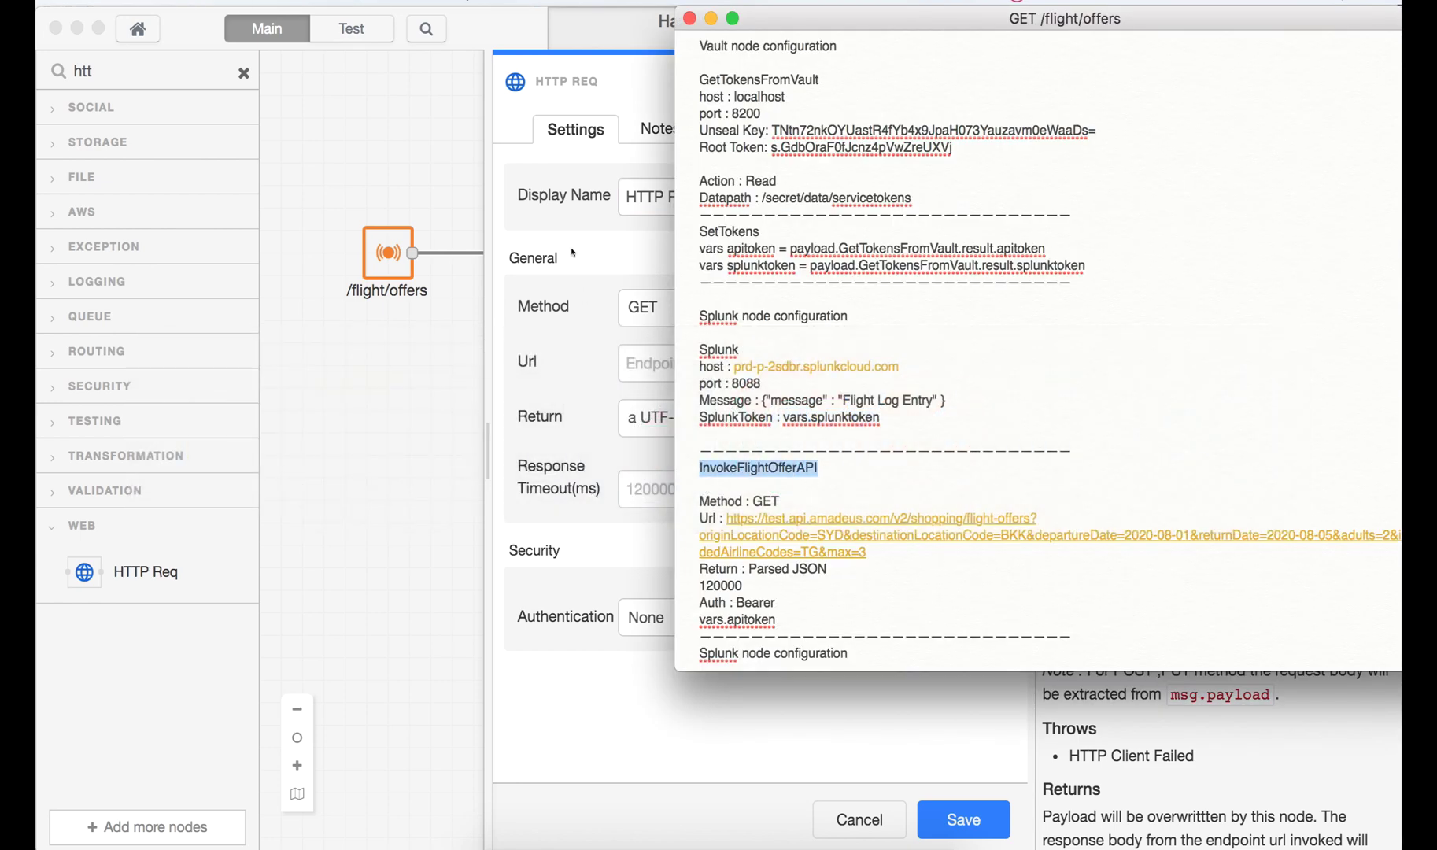
pyautogui.click(574, 252)
pyautogui.moveTo(696, 196); pyautogui.dragTo(553, 194)
pyautogui.press('super+v')
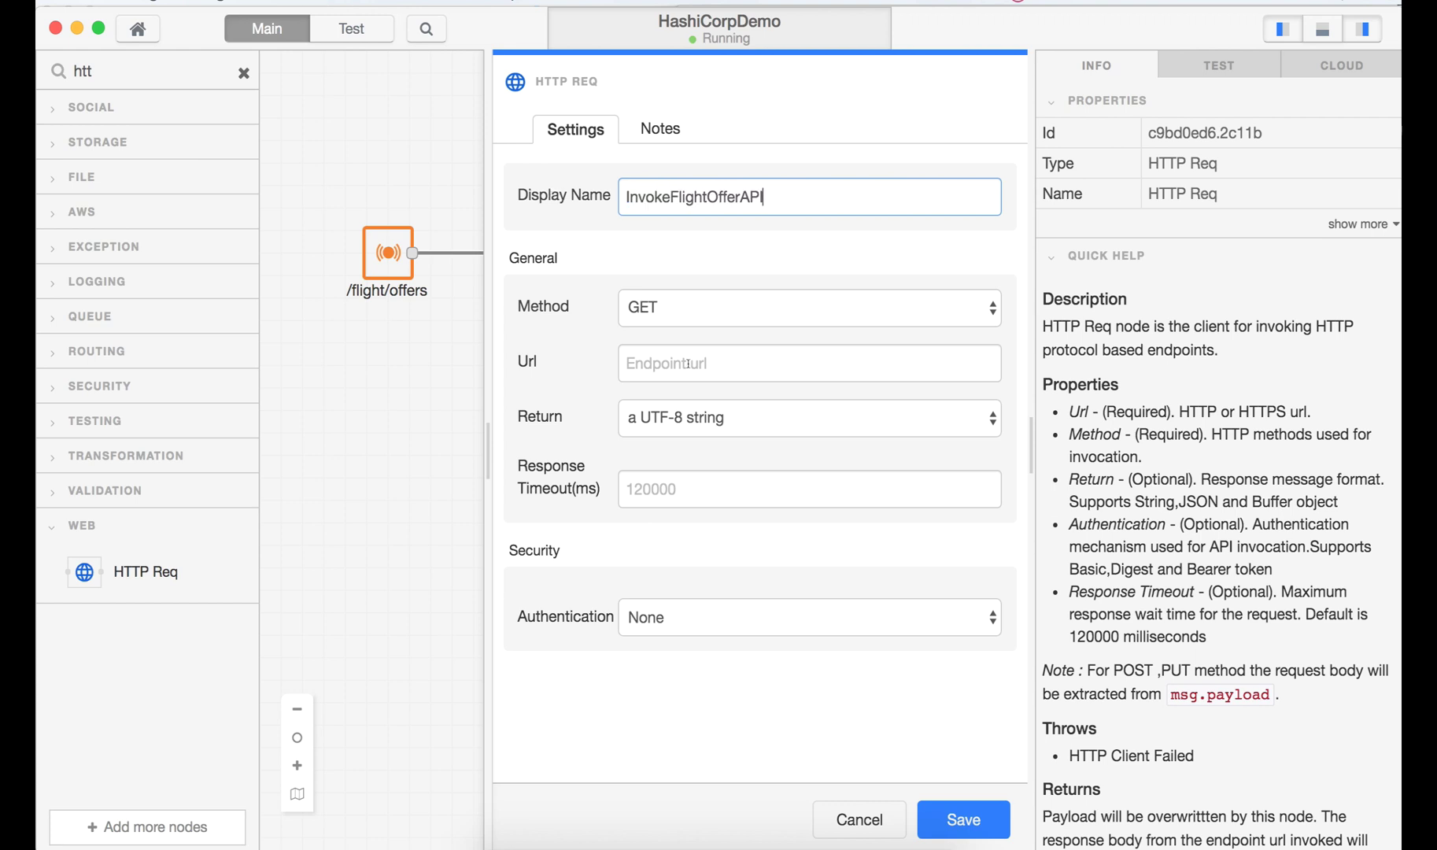
pyautogui.press('super+Tab')
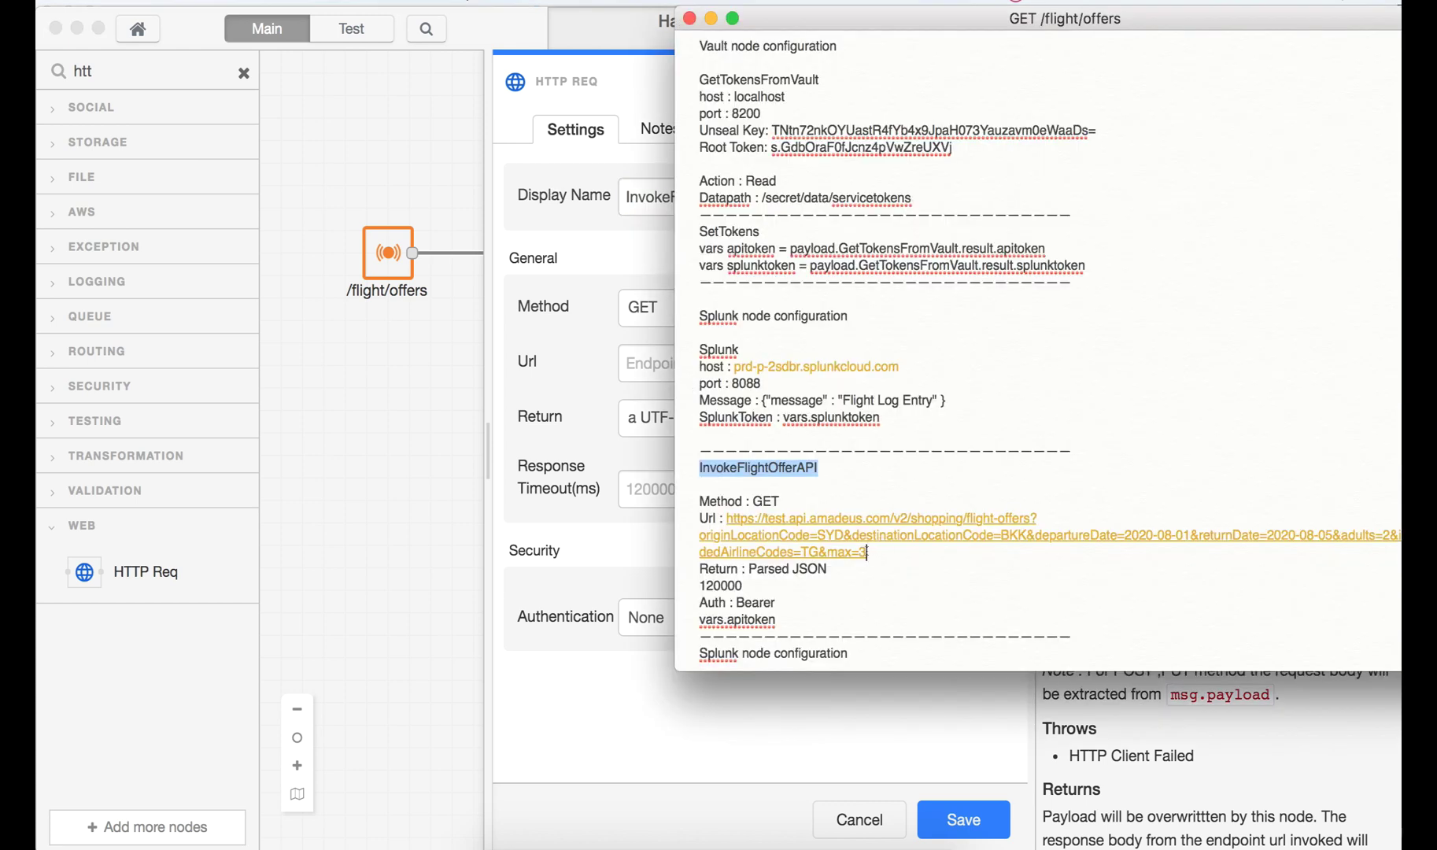
pyautogui.moveTo(867, 552); pyautogui.dragTo(723, 515)
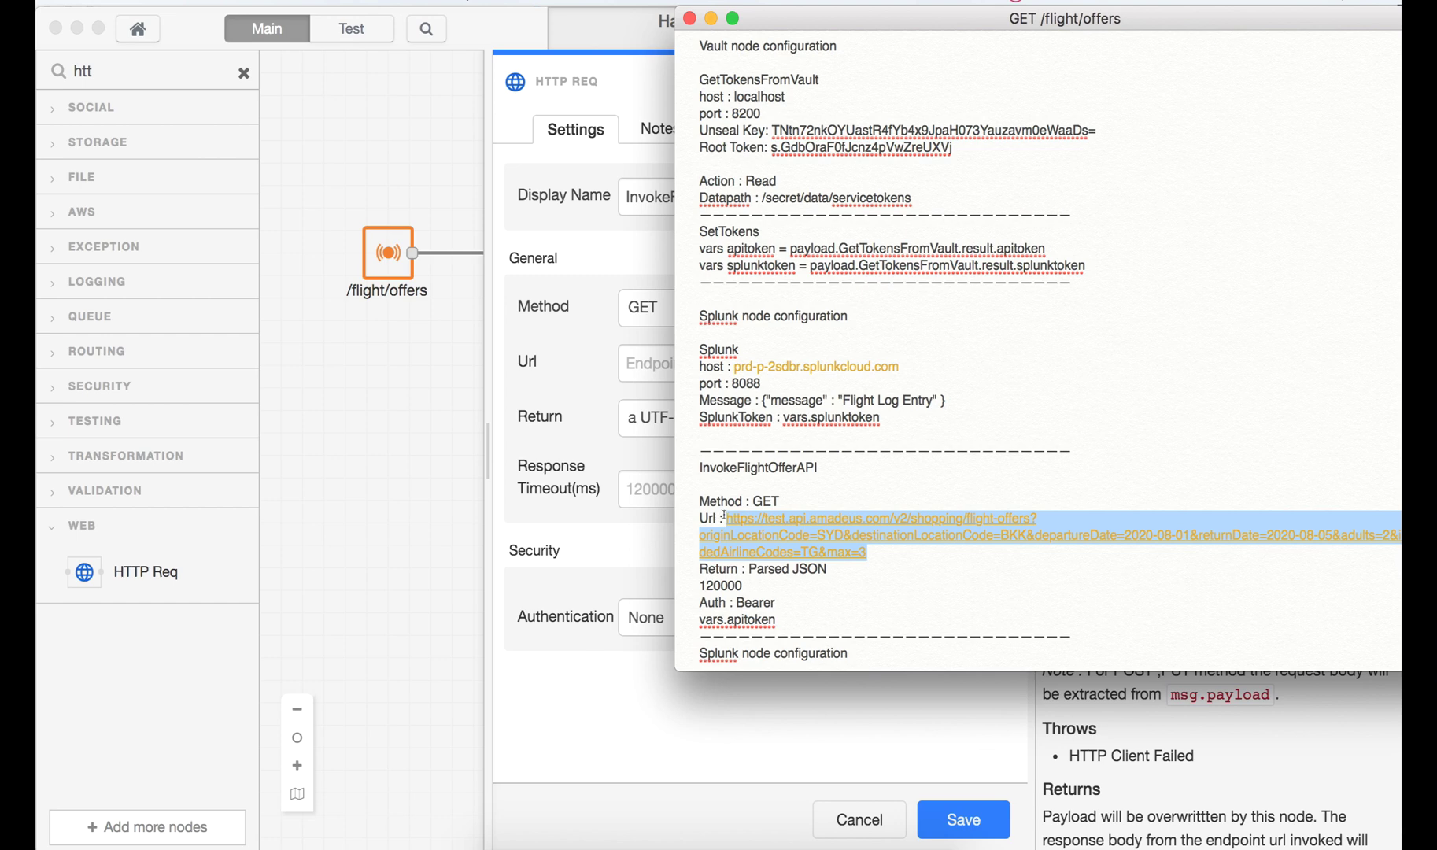
pyautogui.click(583, 265)
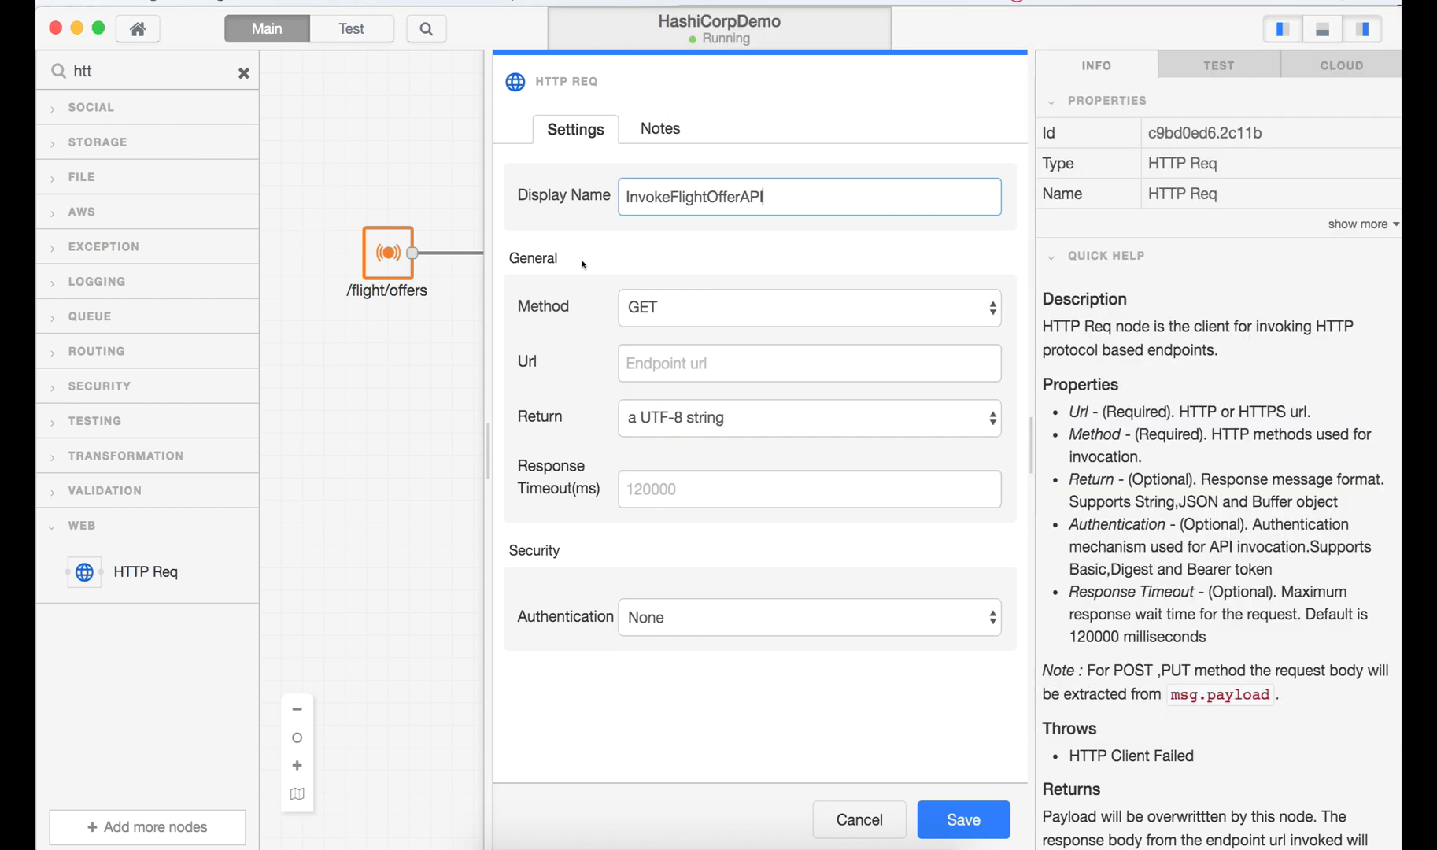
pyautogui.click(658, 368)
pyautogui.press('super+v')
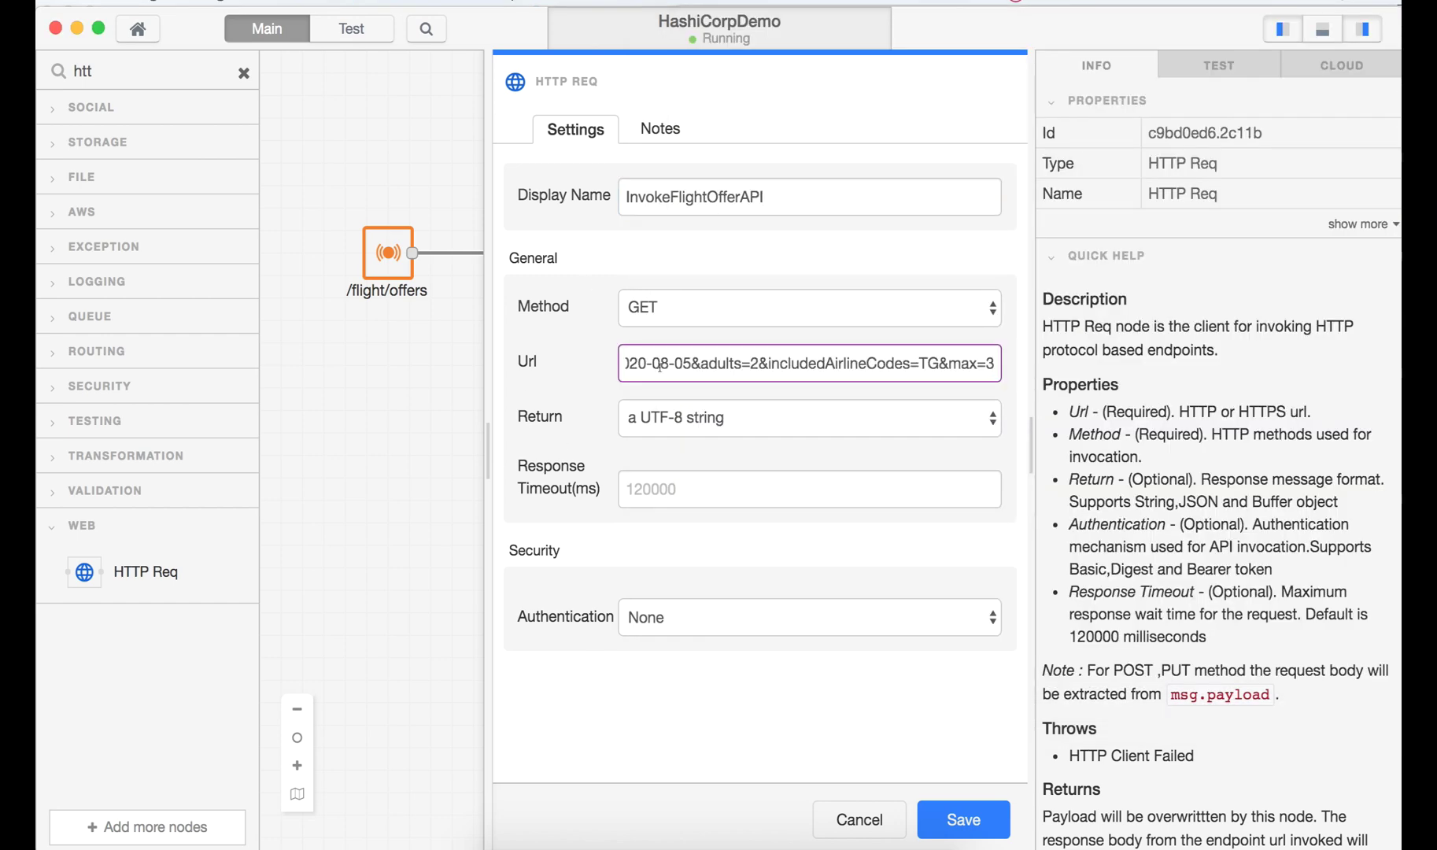
# - Return a parsed JSON object, set timeout 120000, use Bearer authentication with the API token, and save
pyautogui.click(717, 431)
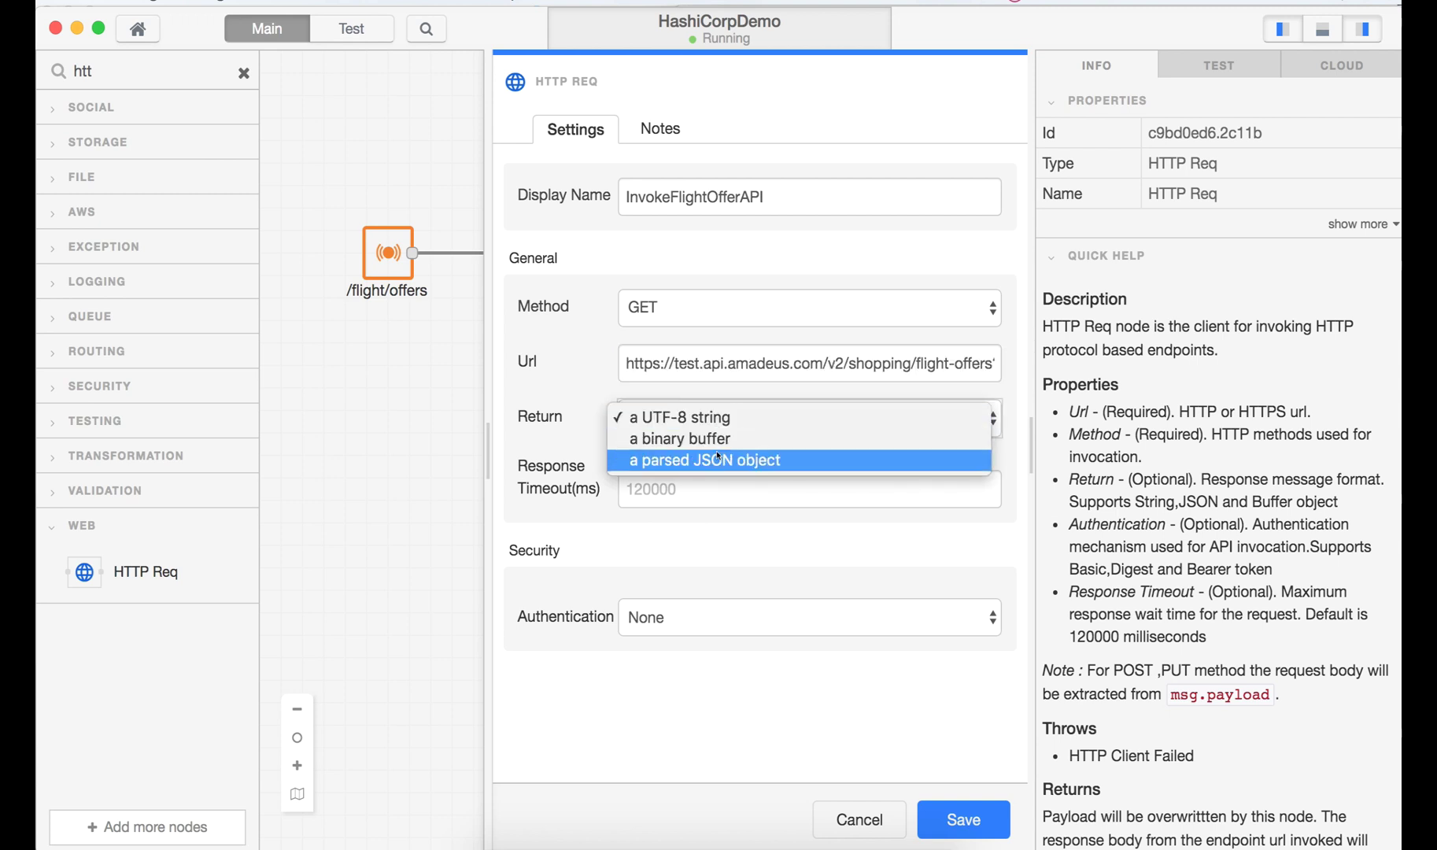
pyautogui.click(718, 460)
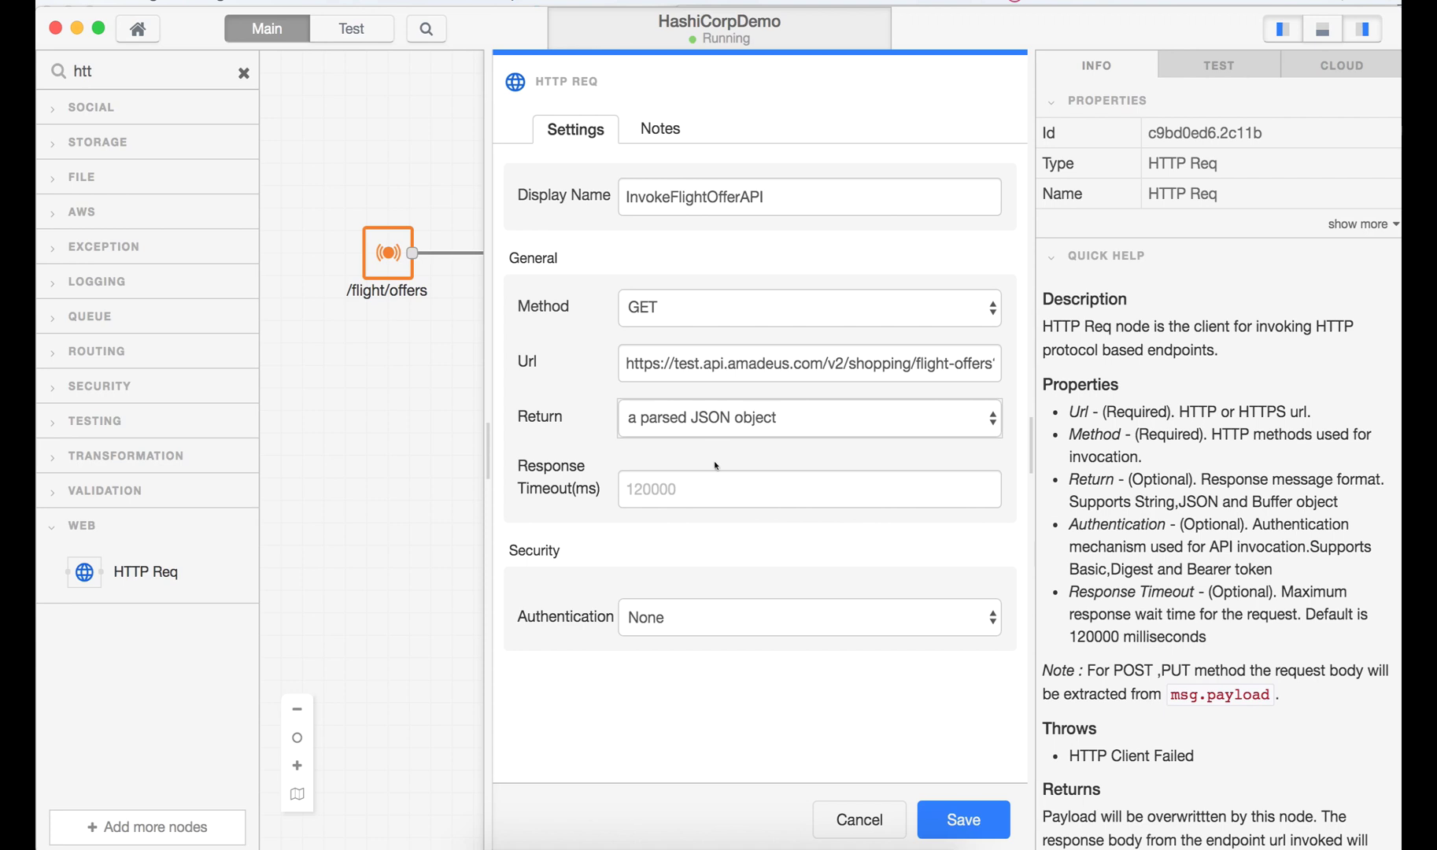
pyautogui.click(693, 490)
pyautogui.write('12')
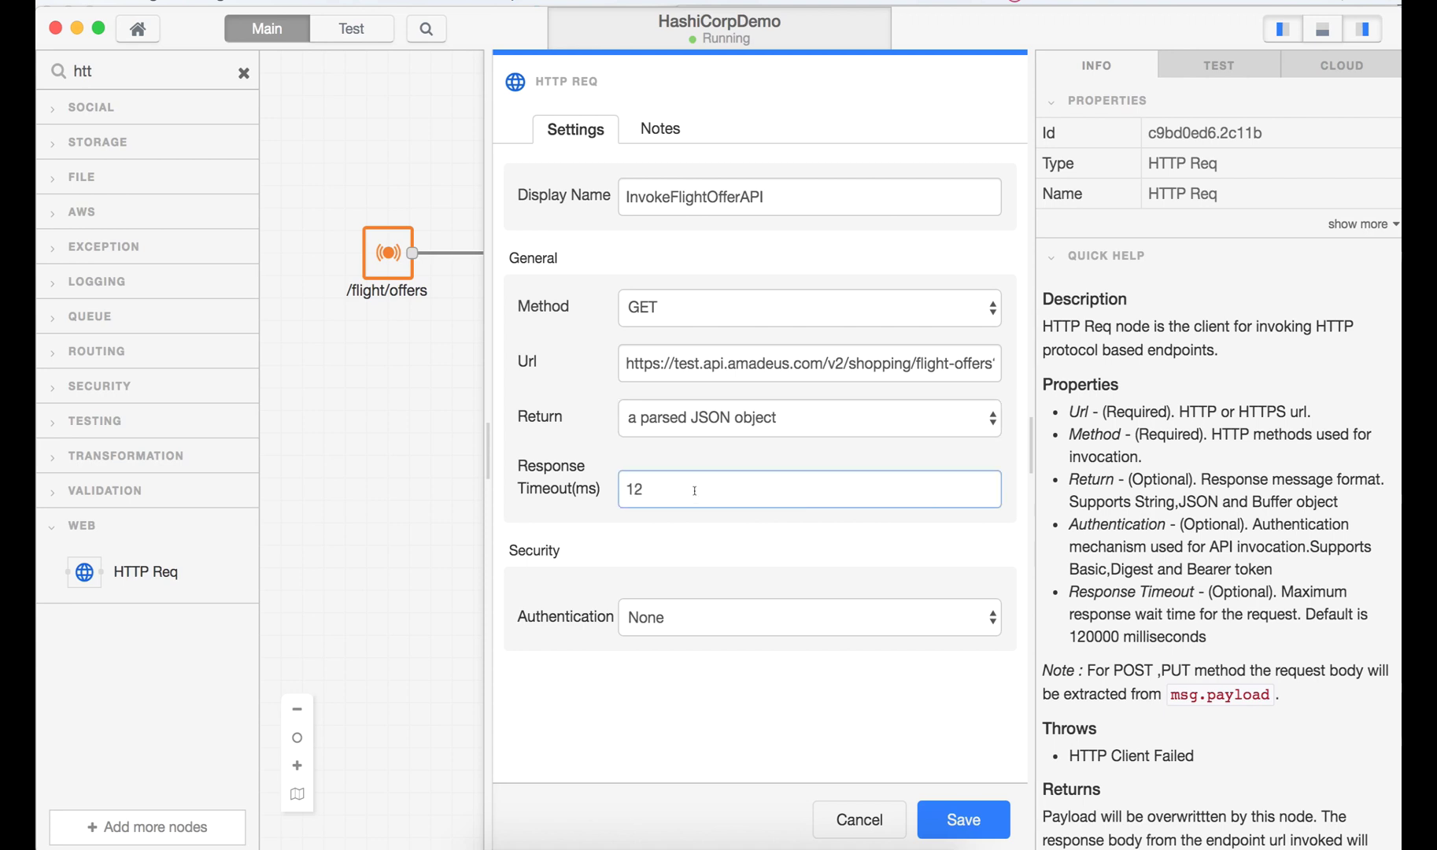
pyautogui.write('0000')
pyautogui.click(732, 557)
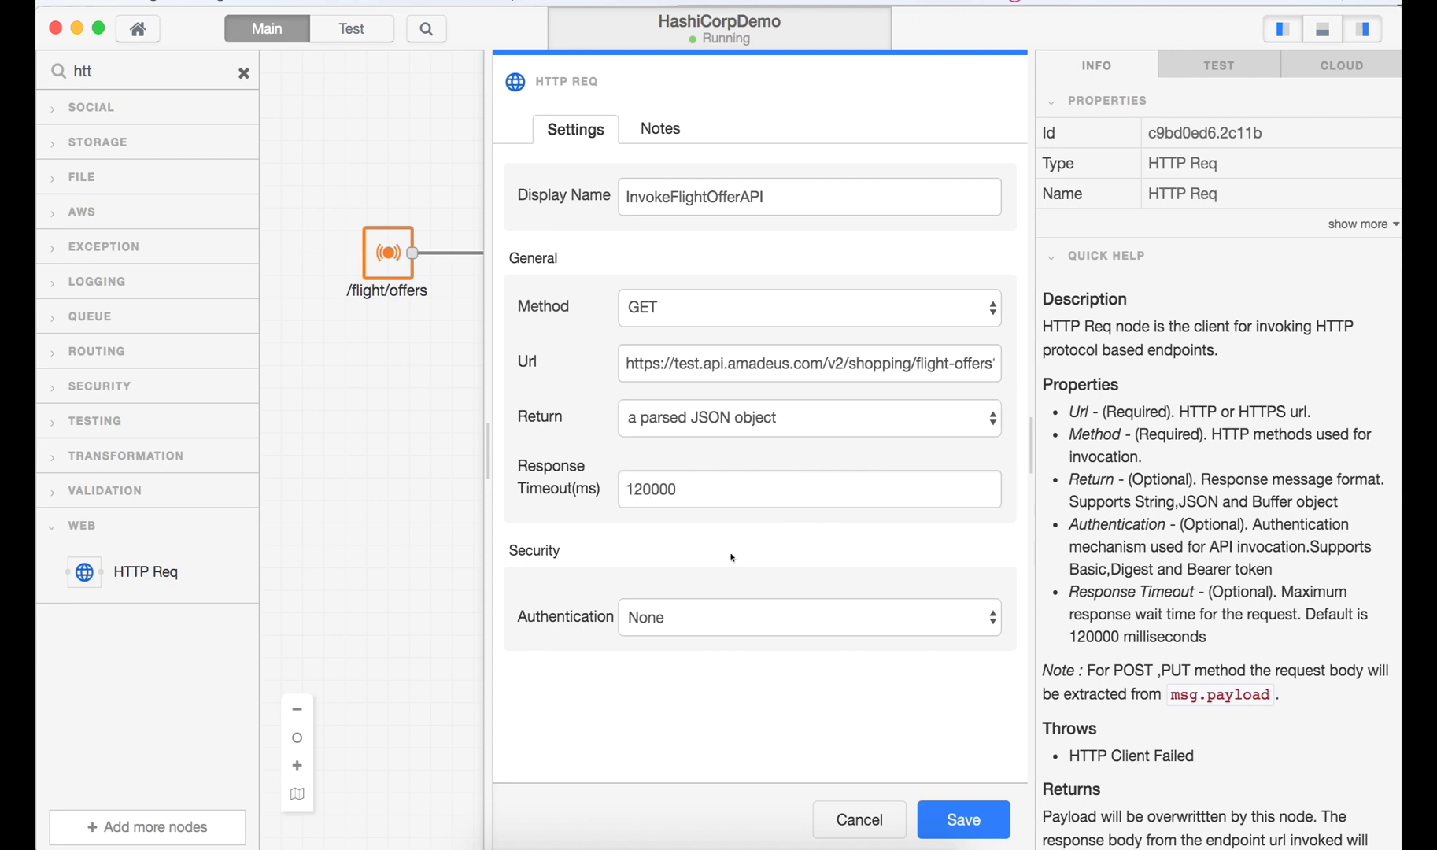
pyautogui.click(731, 618)
pyautogui.click(732, 596)
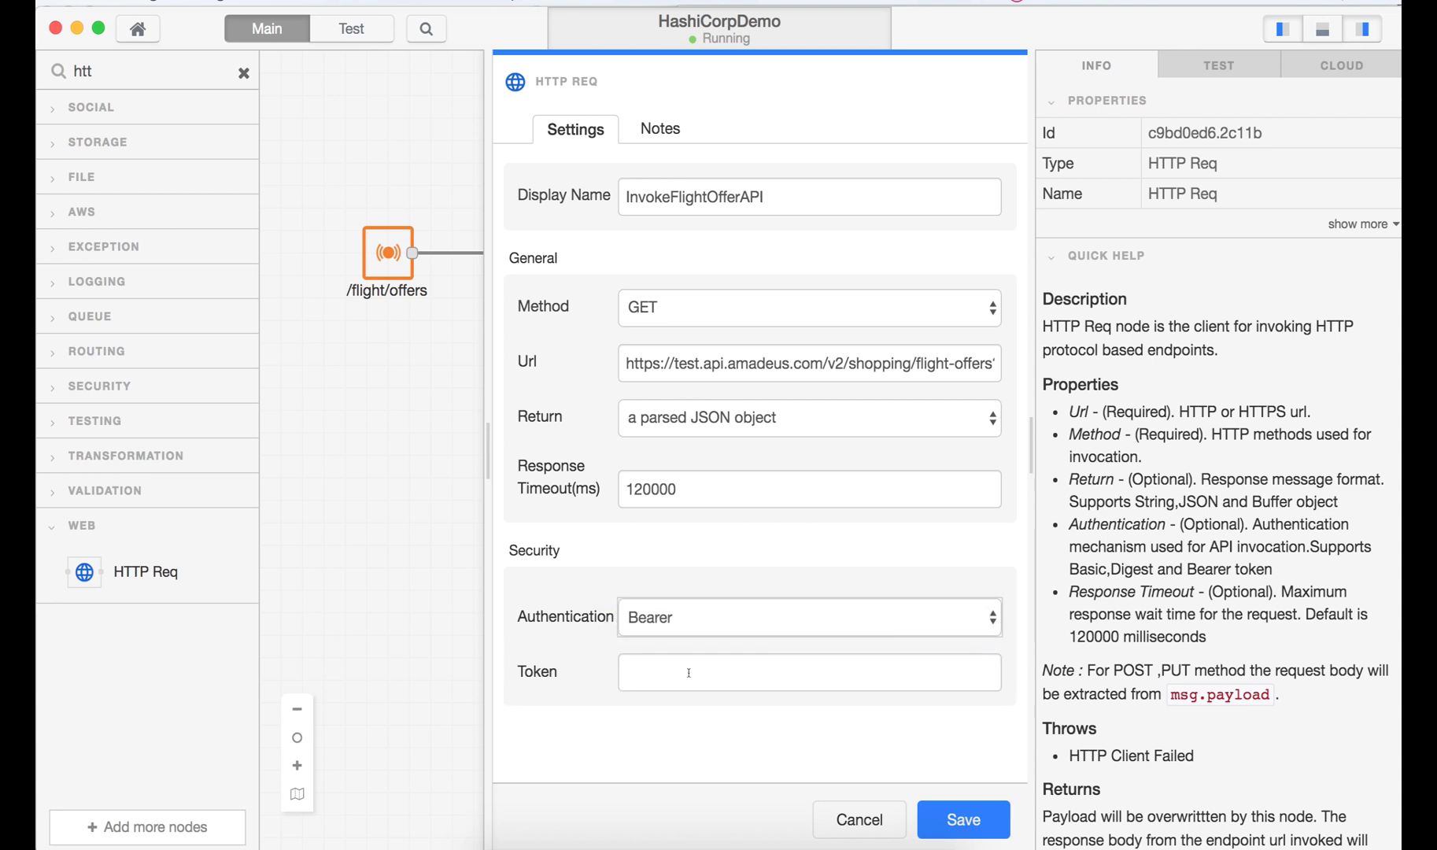
pyautogui.click(689, 673)
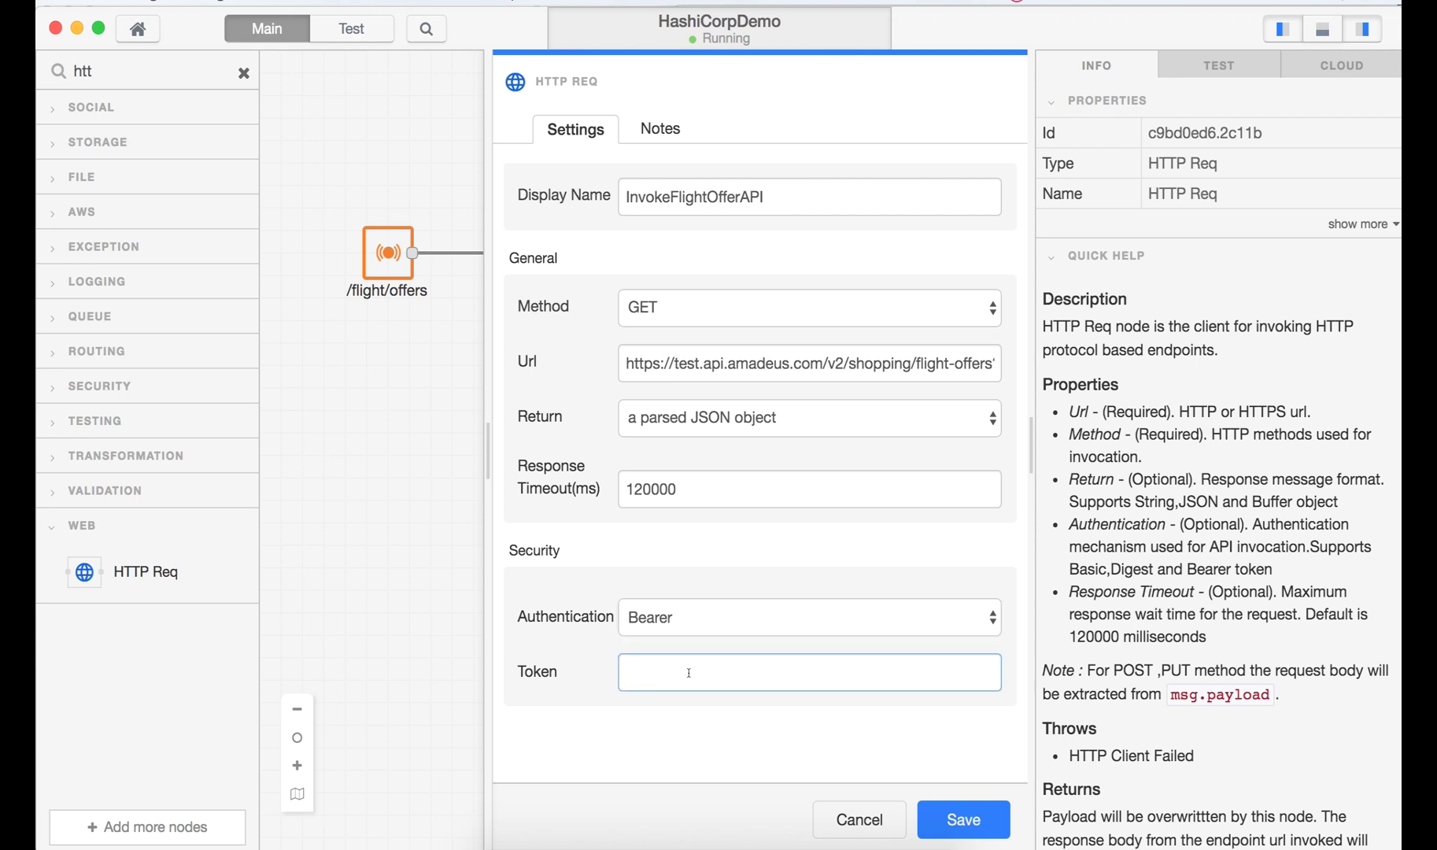
pyautogui.write('•••••••••••••')
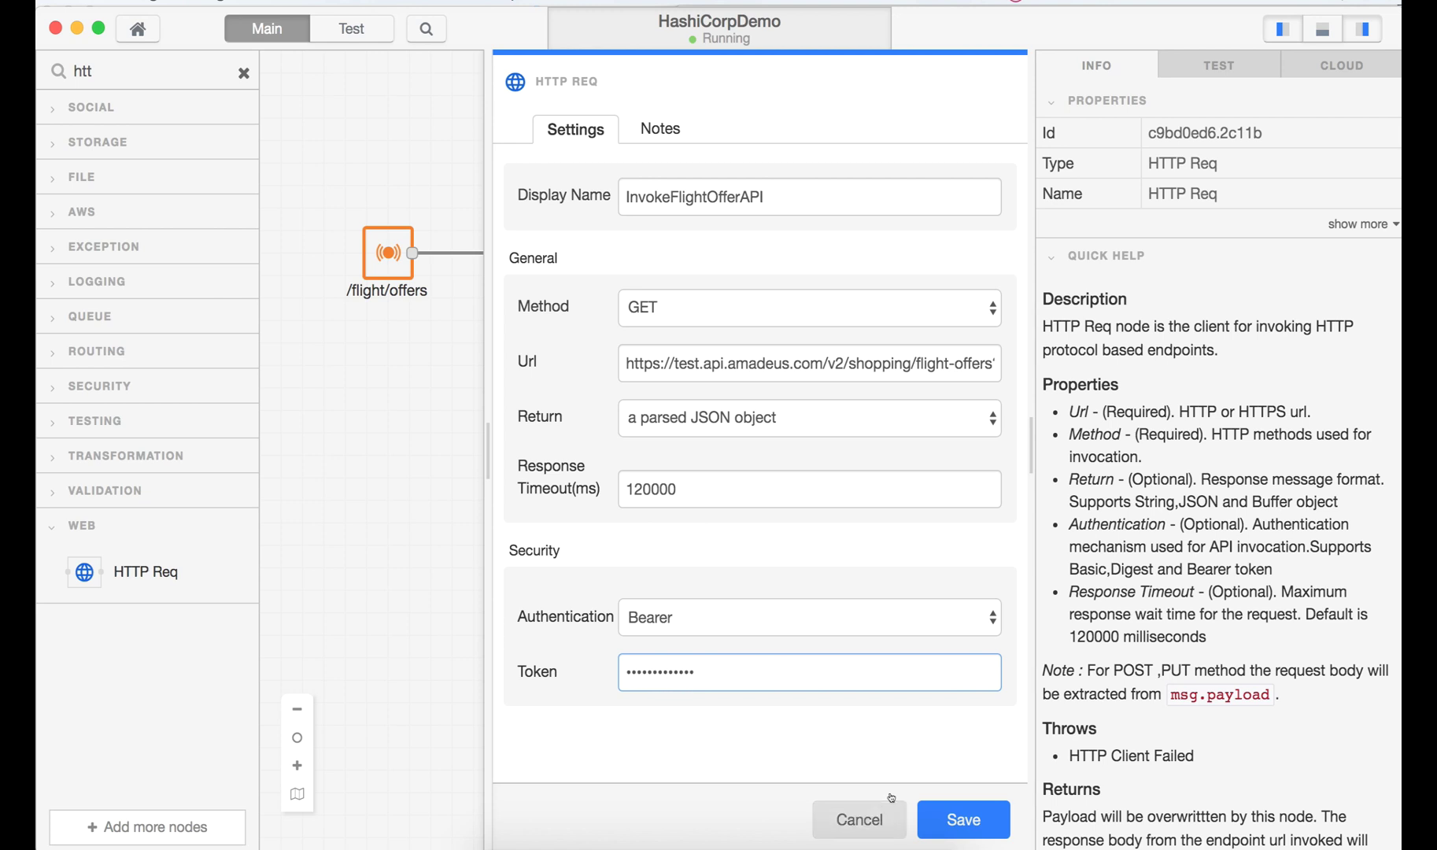
pyautogui.click(974, 821)
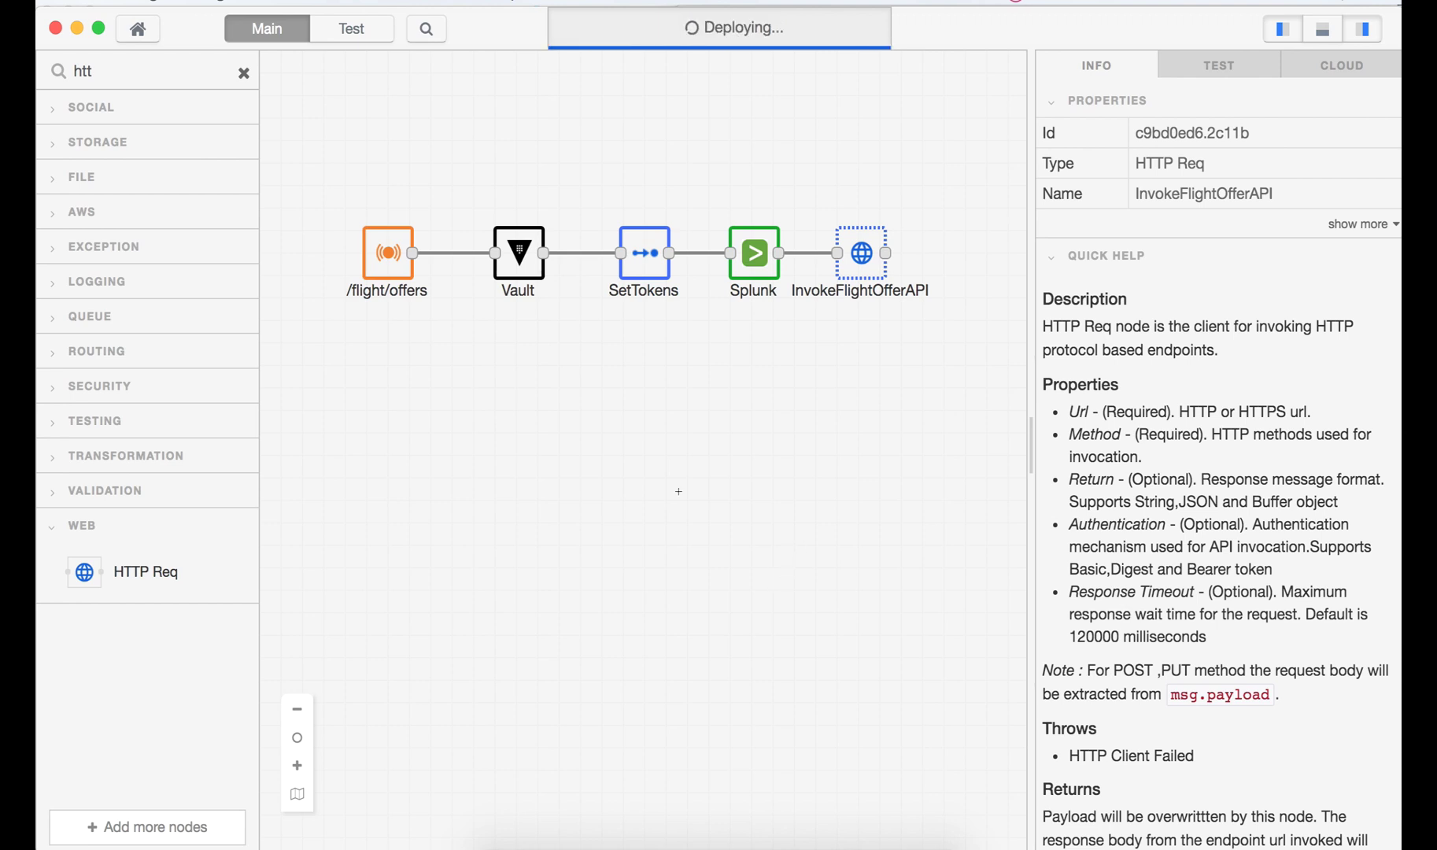
# - Search the palette for 'event' and place an EventListener End node after InvokeFlightOfferAPI
pyautogui.hscroll(1, 678, 491)
pyautogui.hscroll(1, 678, 492)
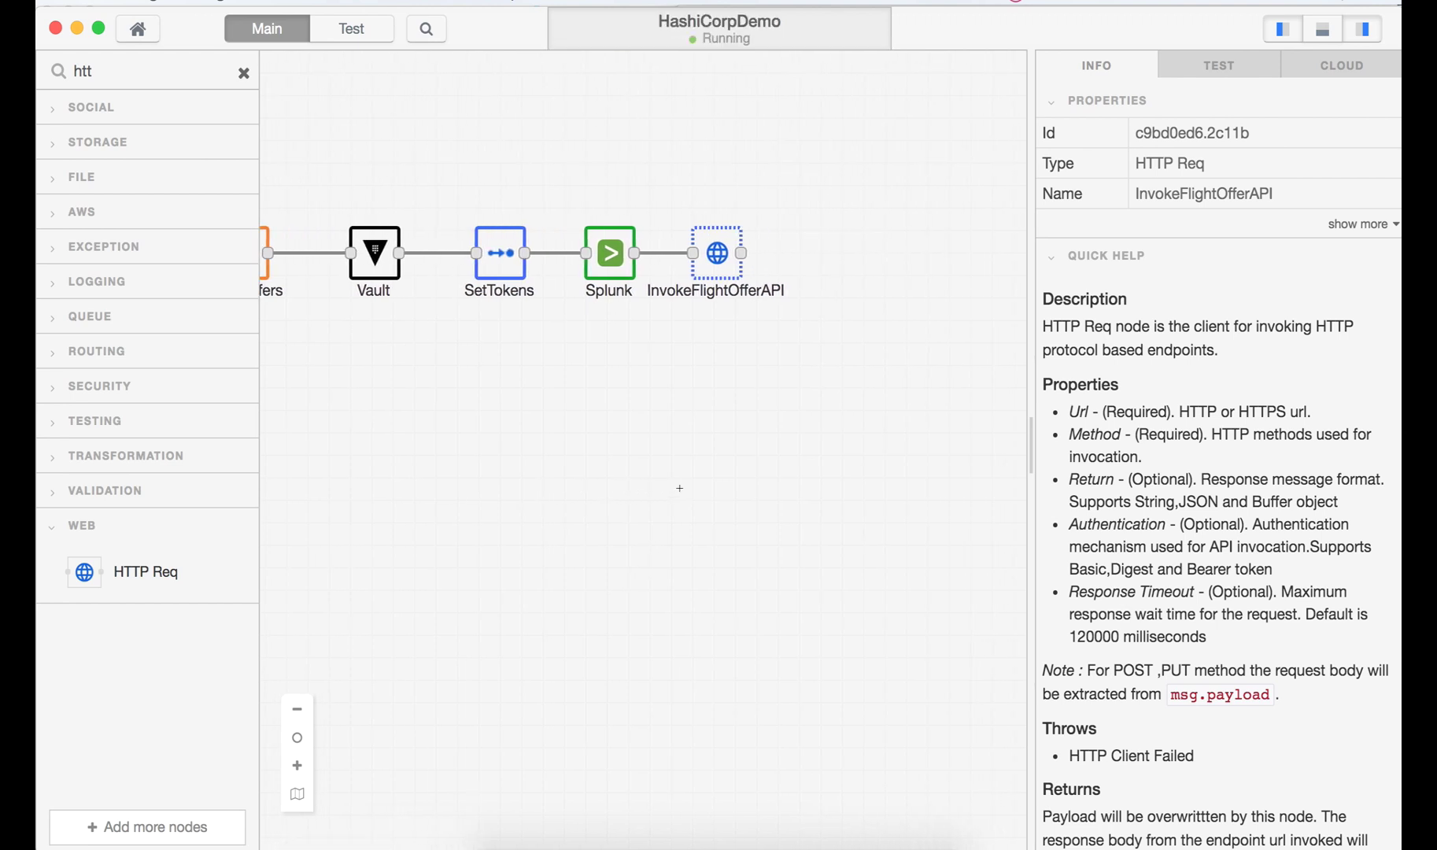
pyautogui.doubleClick(111, 70)
pyautogui.press('BackSpace')
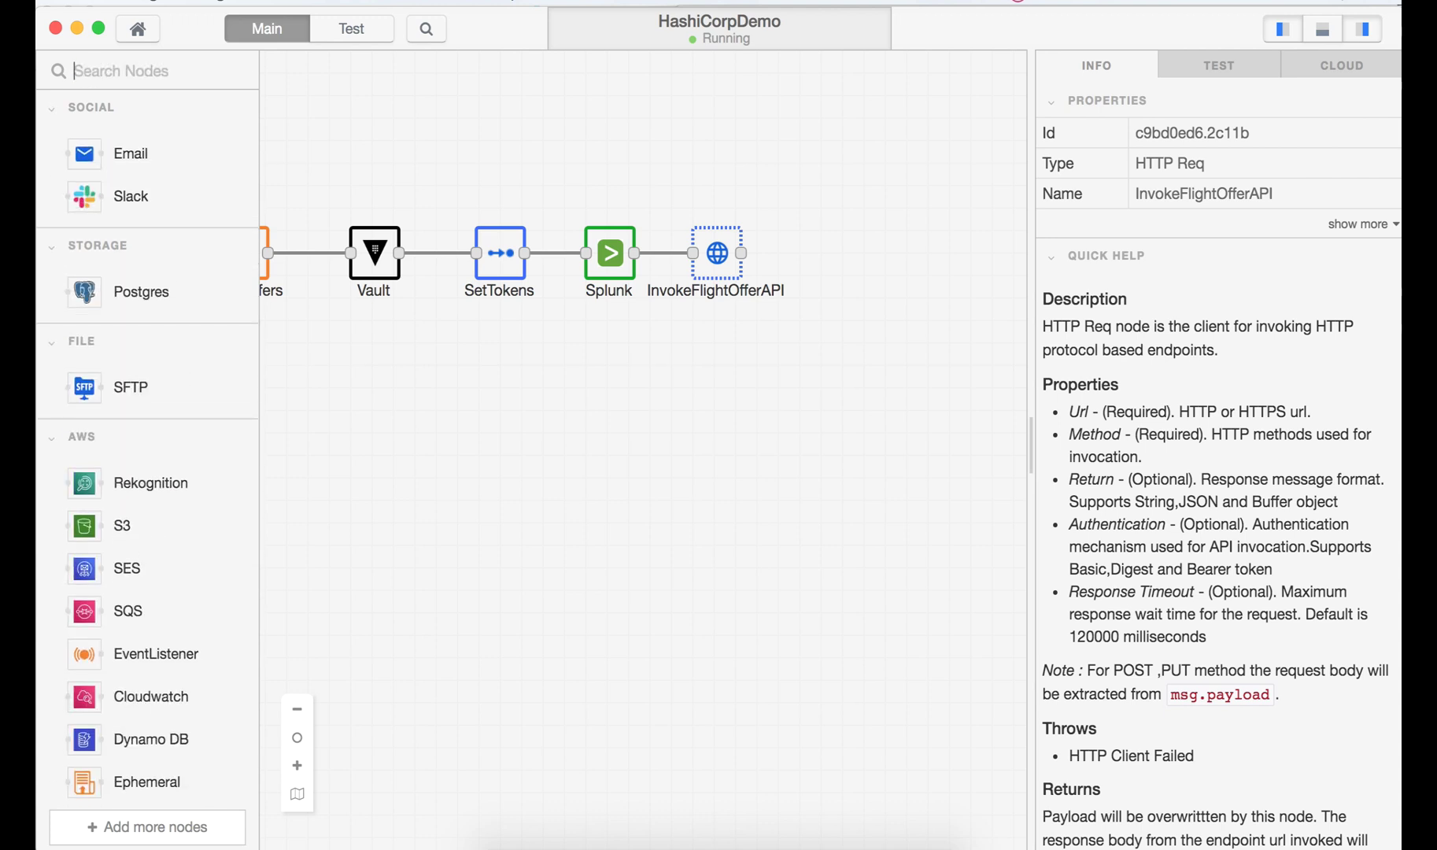
pyautogui.write('event')
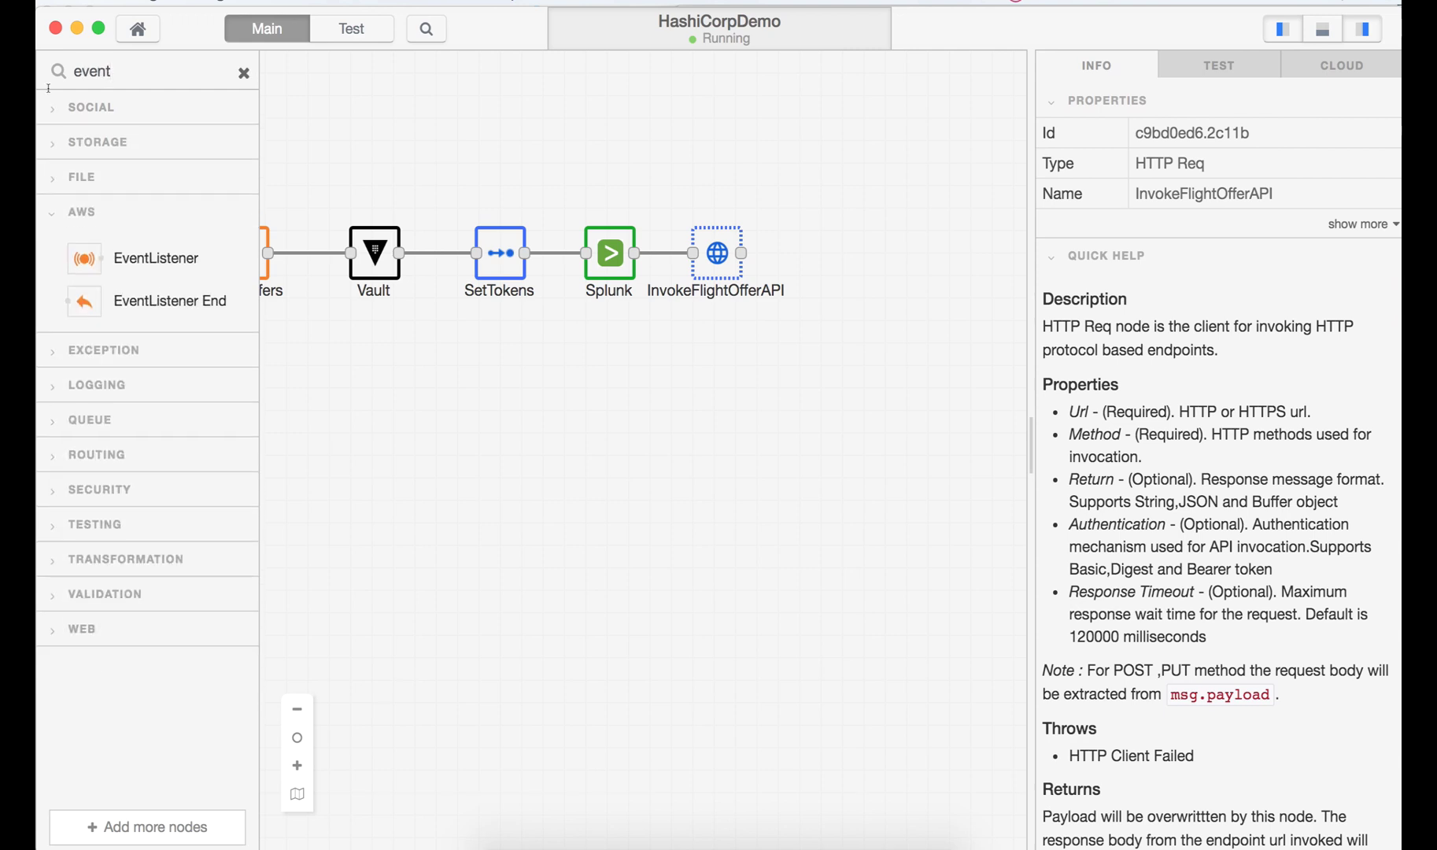
pyautogui.moveTo(112, 299); pyautogui.dragTo(880, 258)
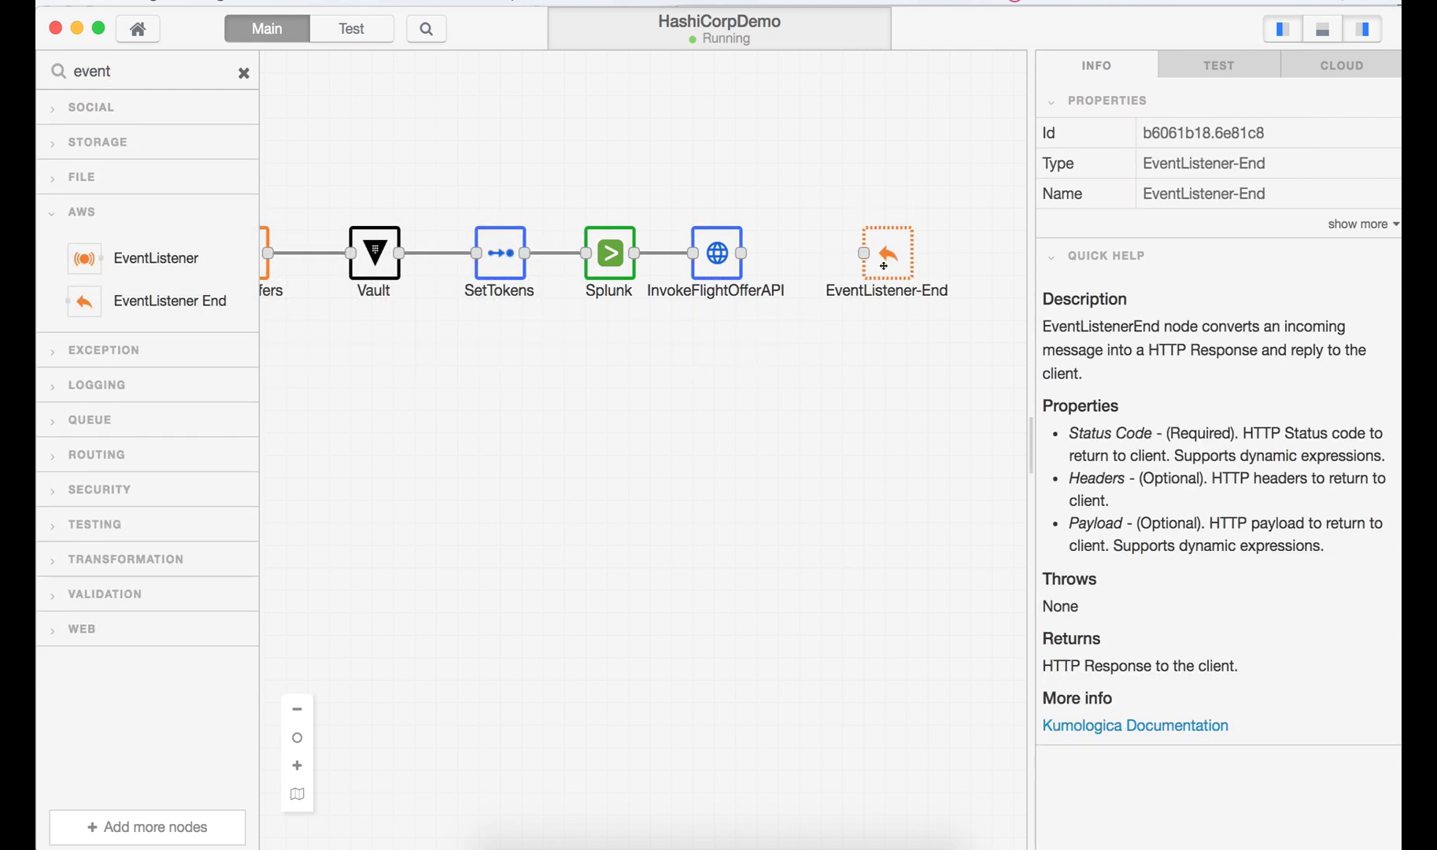
# - Rename the end node to Response with payload msg.payload, save, and wire InvokeFlightOfferAPI into it
pyautogui.doubleClick(880, 259)
pyautogui.moveTo(747, 197); pyautogui.dragTo(578, 201)
pyautogui.write('Response')
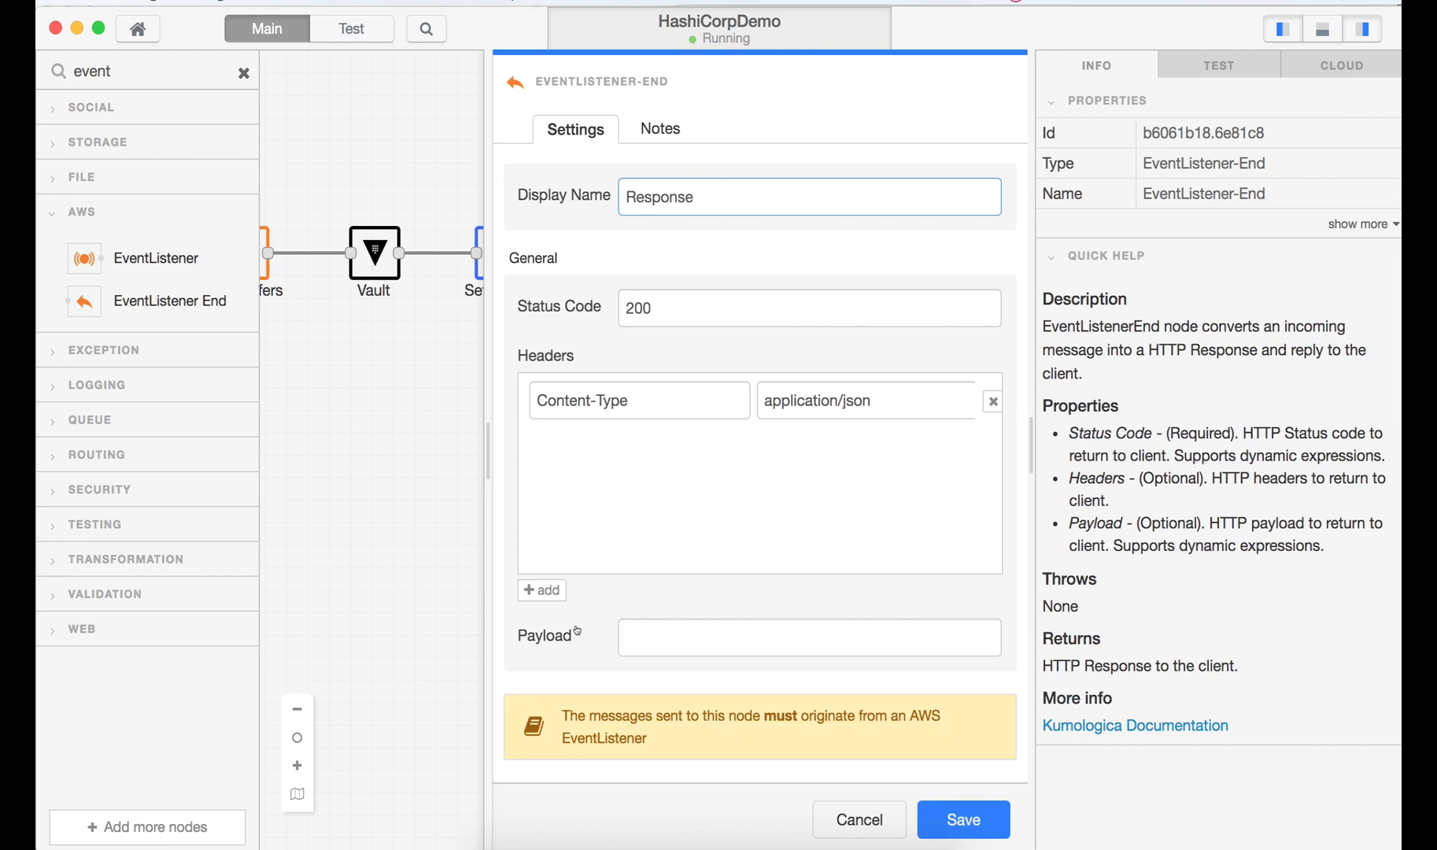
pyautogui.click(629, 635)
pyautogui.write('msg')
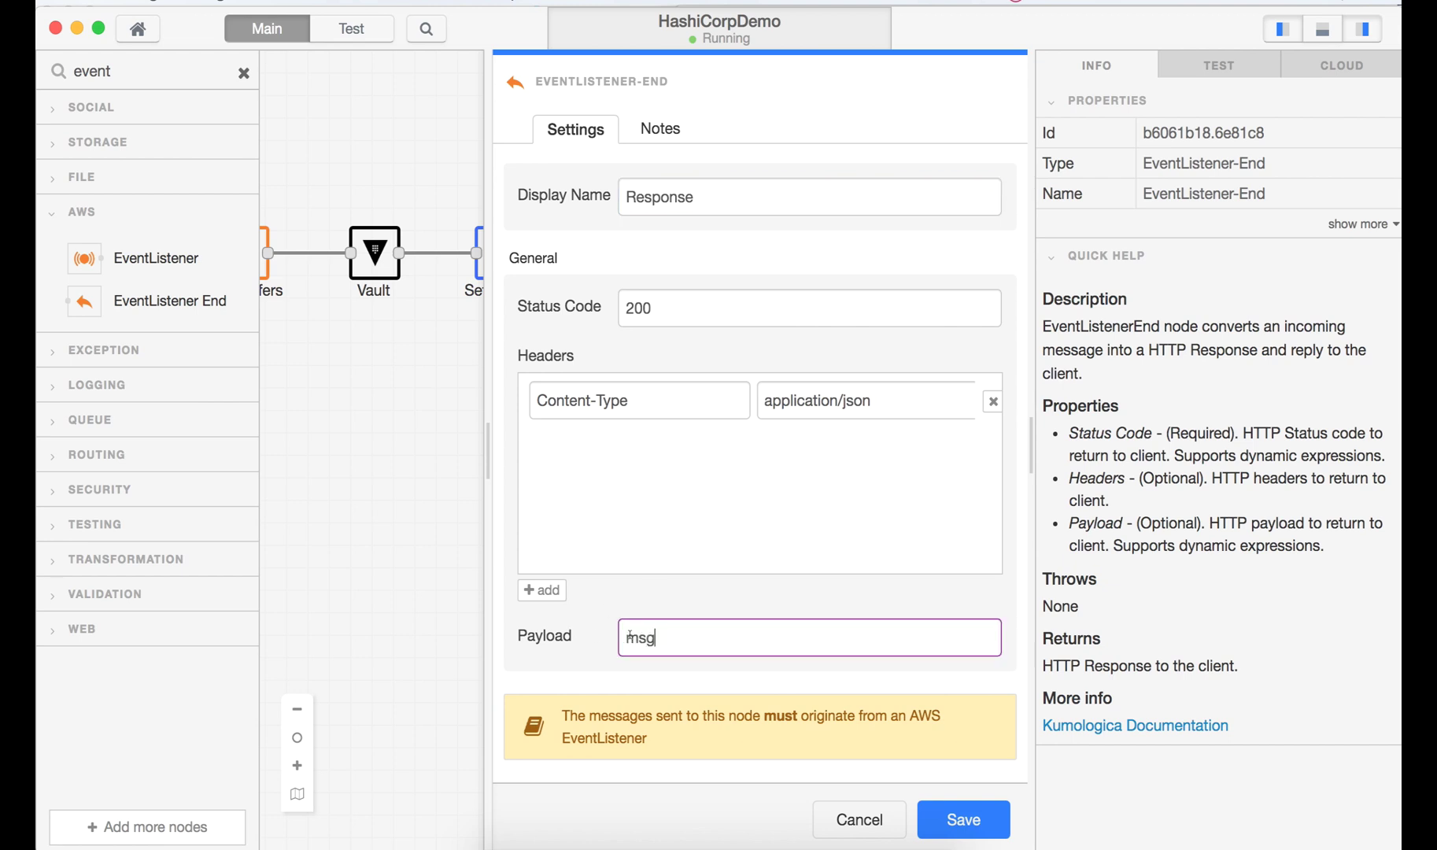
pyautogui.write('.payload')
pyautogui.click(966, 818)
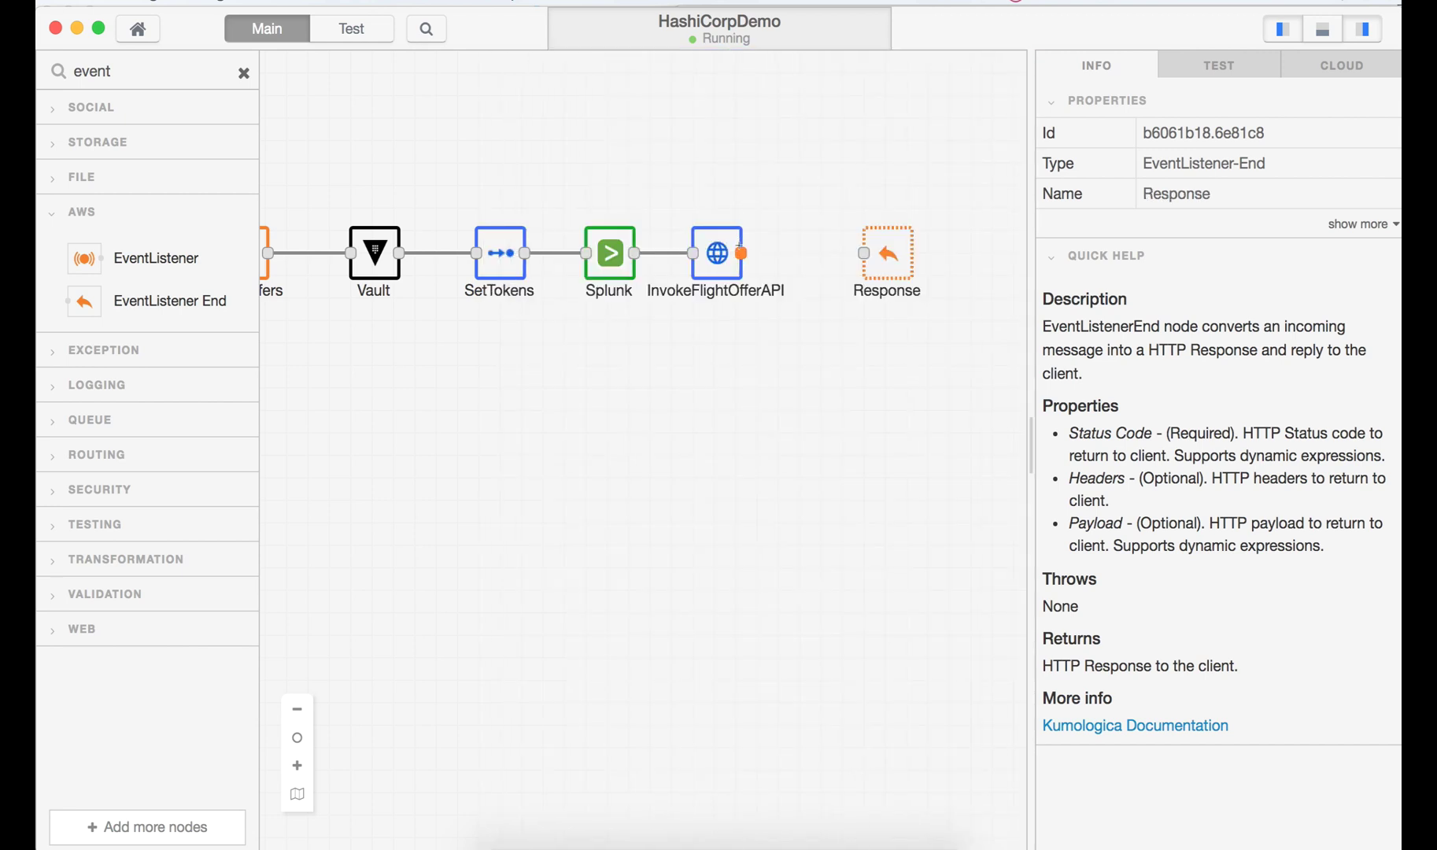
pyautogui.moveTo(739, 252); pyautogui.dragTo(863, 253)
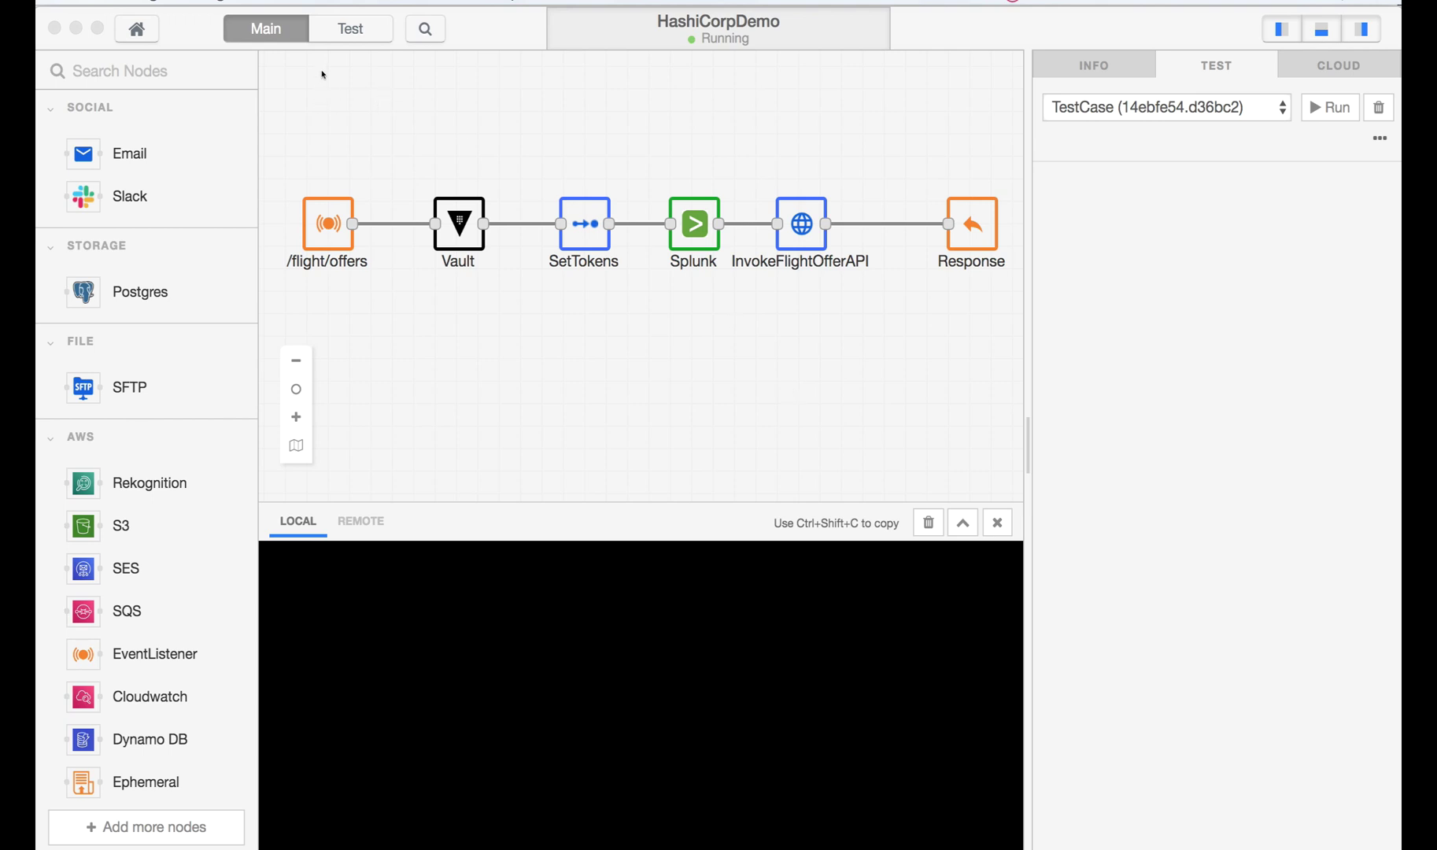
# - Switch to the Test flow showing TestCase wired to TestCaseEnd
pyautogui.click(338, 33)
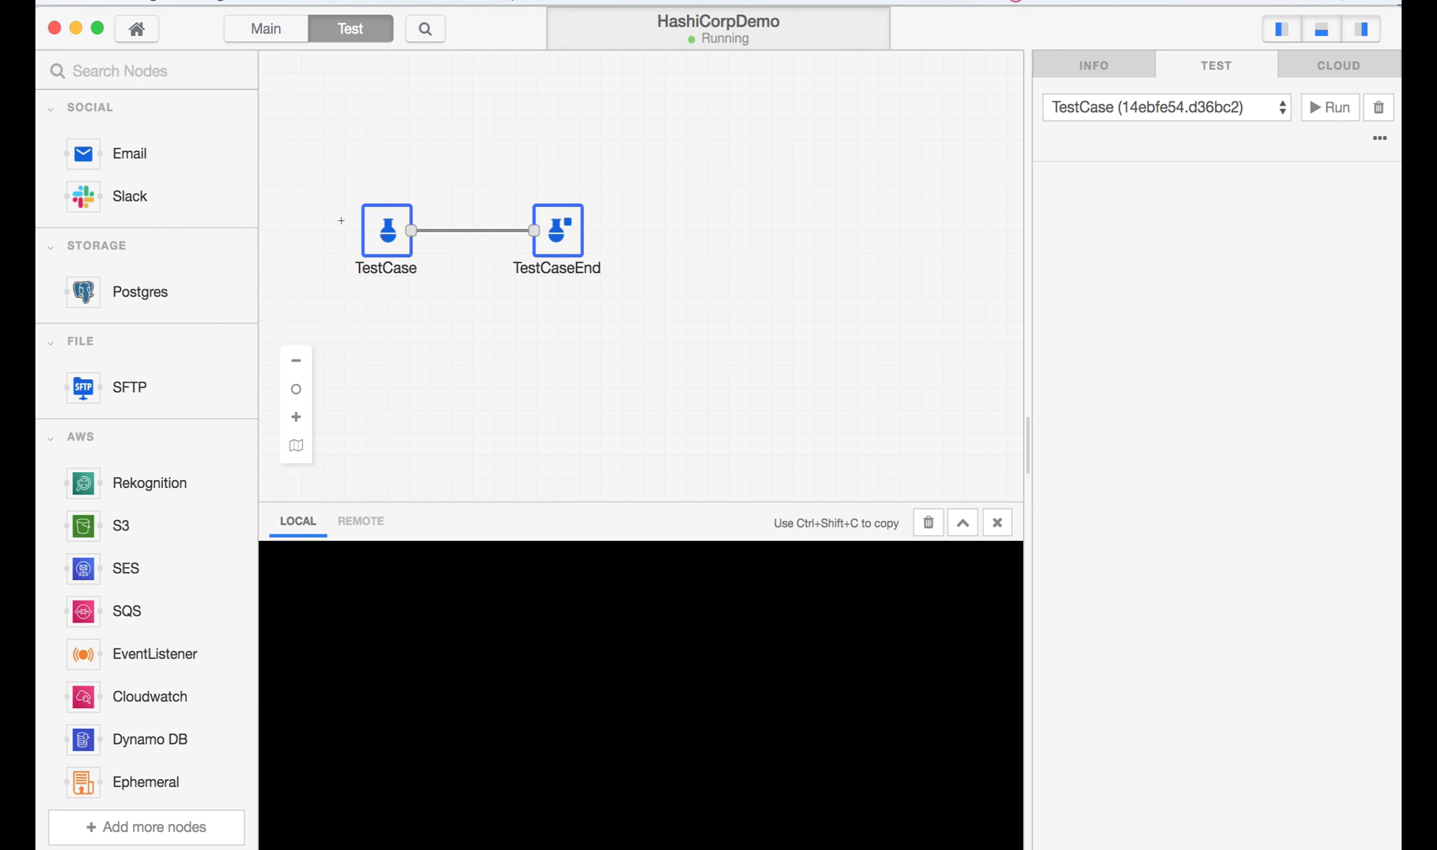
# - Verify the TestCase event targets /flight/offers, then save both the TestCase and TestCaseEnd settings
pyautogui.click(190, 72)
pyautogui.write('test')
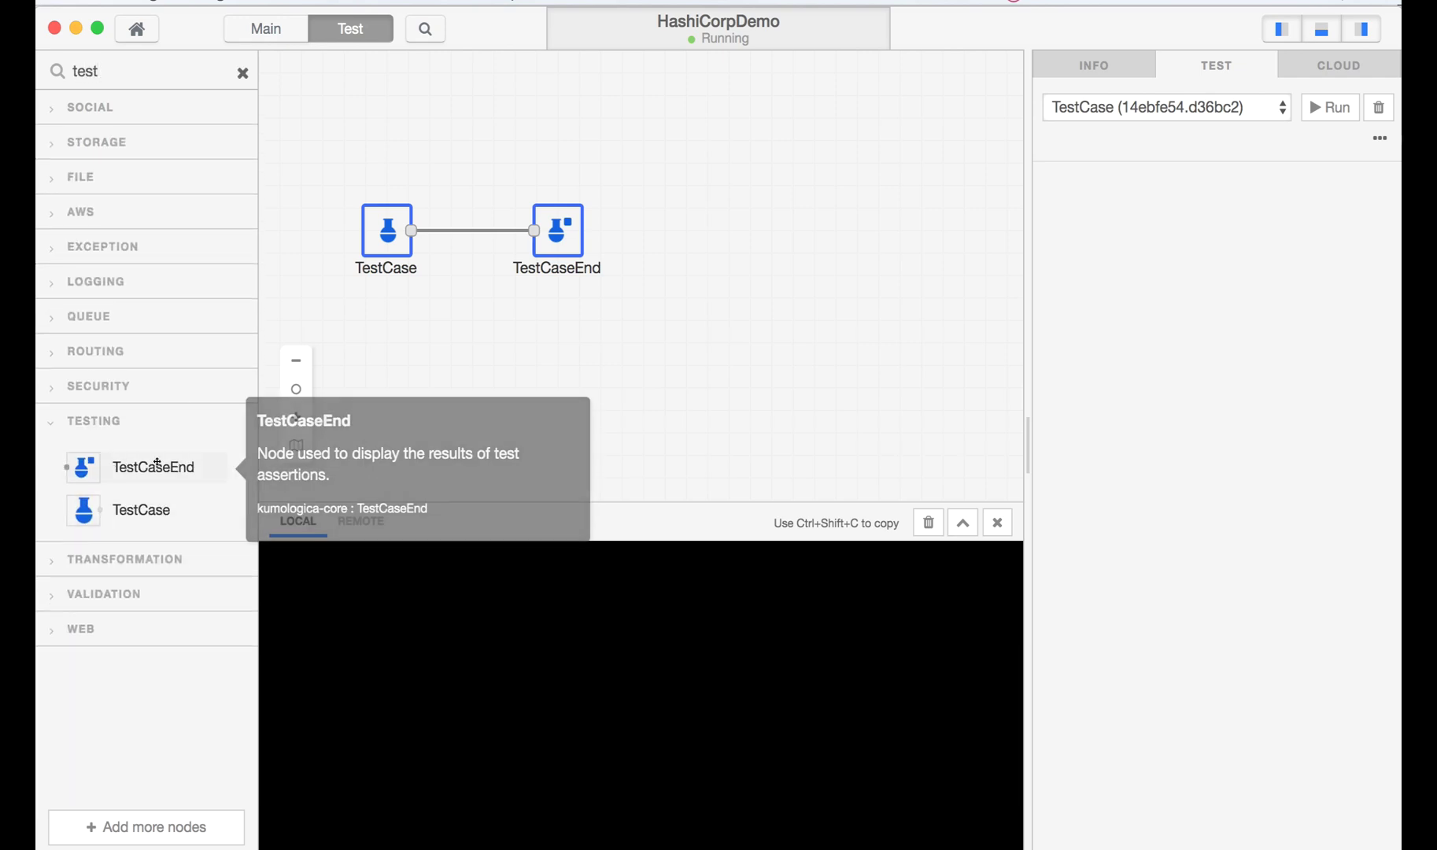
pyautogui.doubleClick(385, 228)
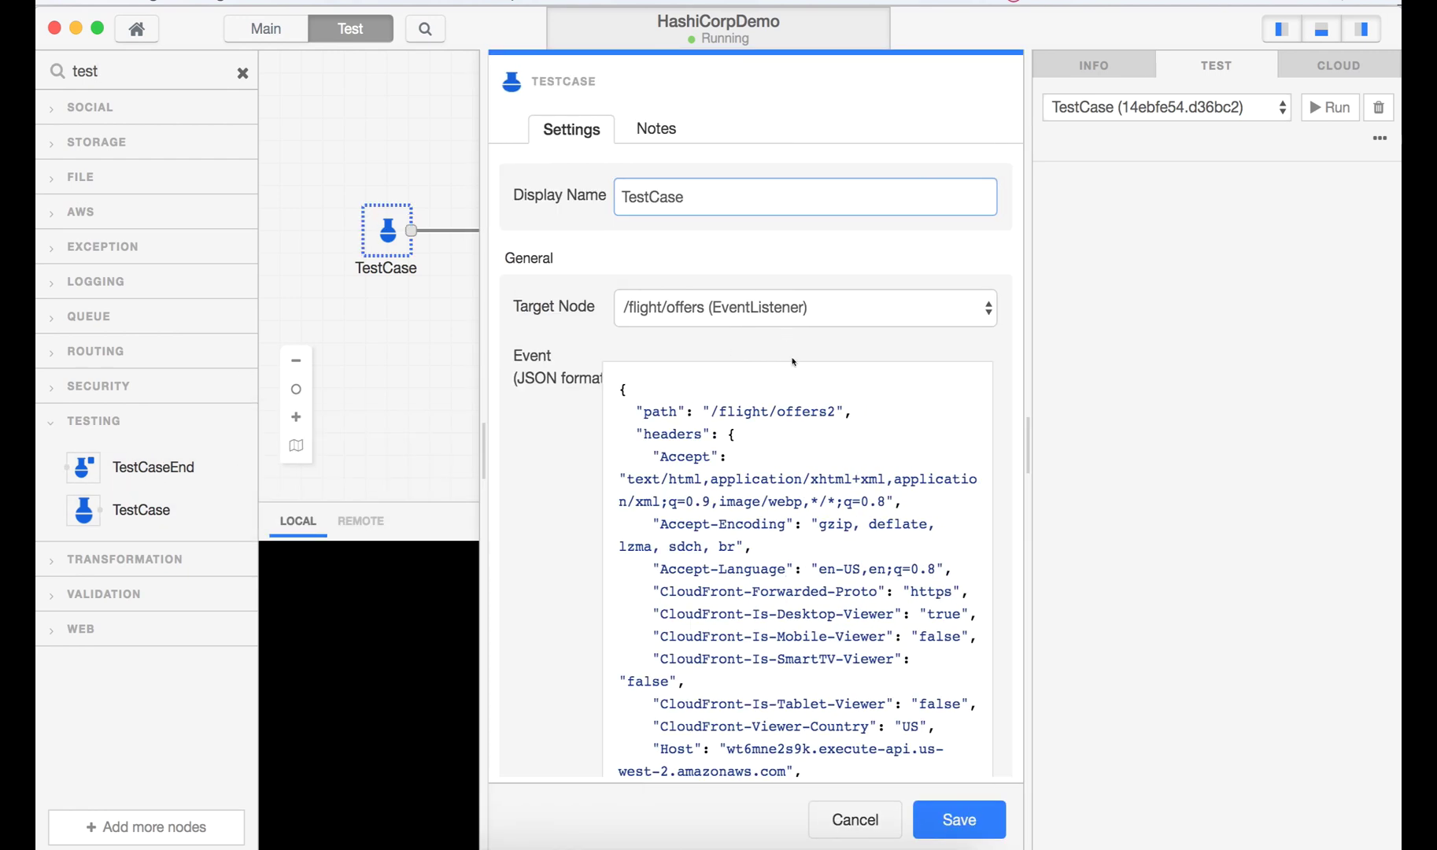
pyautogui.moveTo(711, 407); pyautogui.dragTo(828, 407)
pyautogui.click(827, 408)
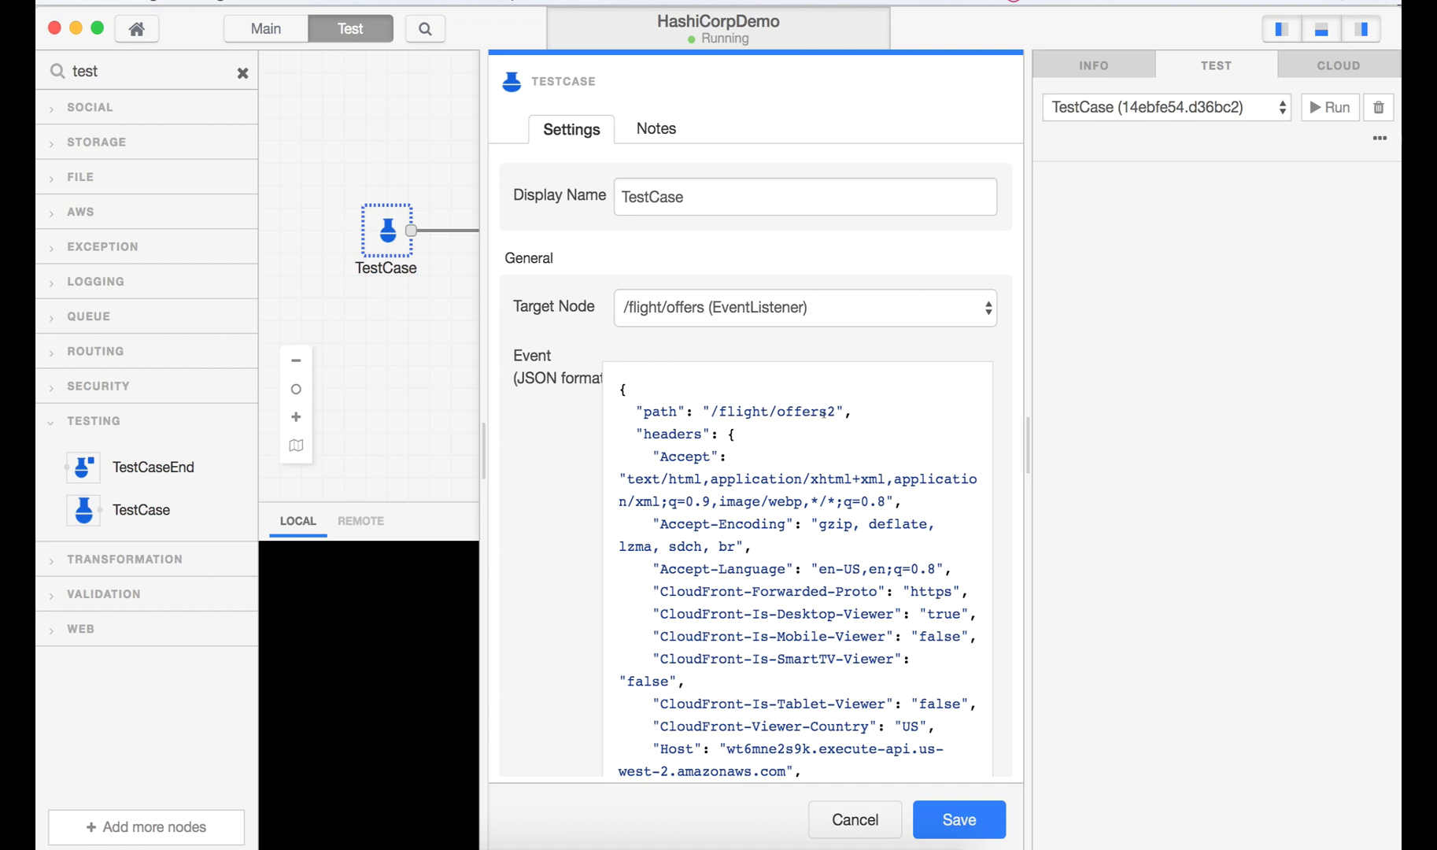
pyautogui.click(935, 815)
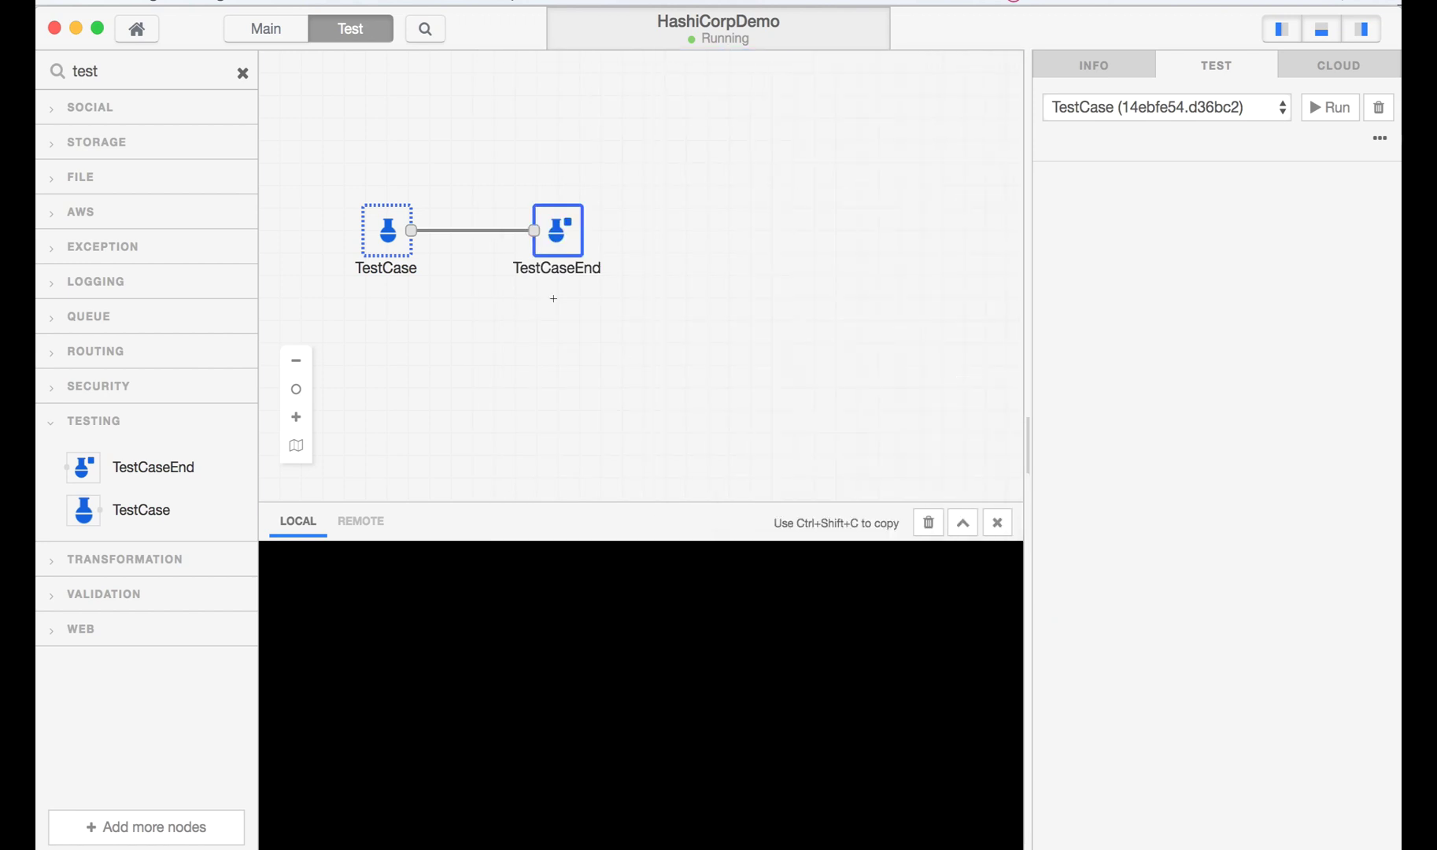
pyautogui.doubleClick(554, 226)
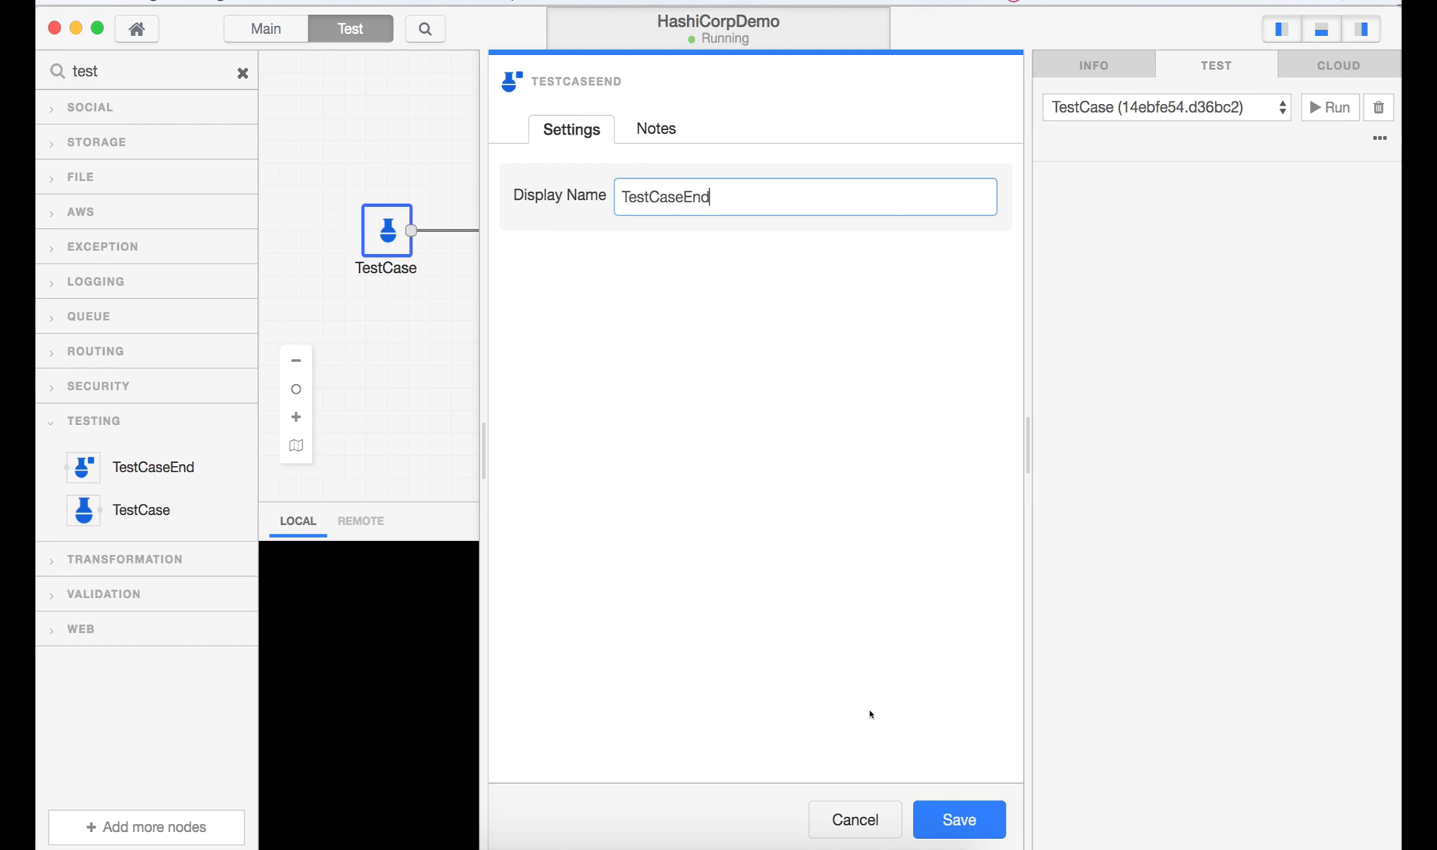
pyautogui.click(925, 818)
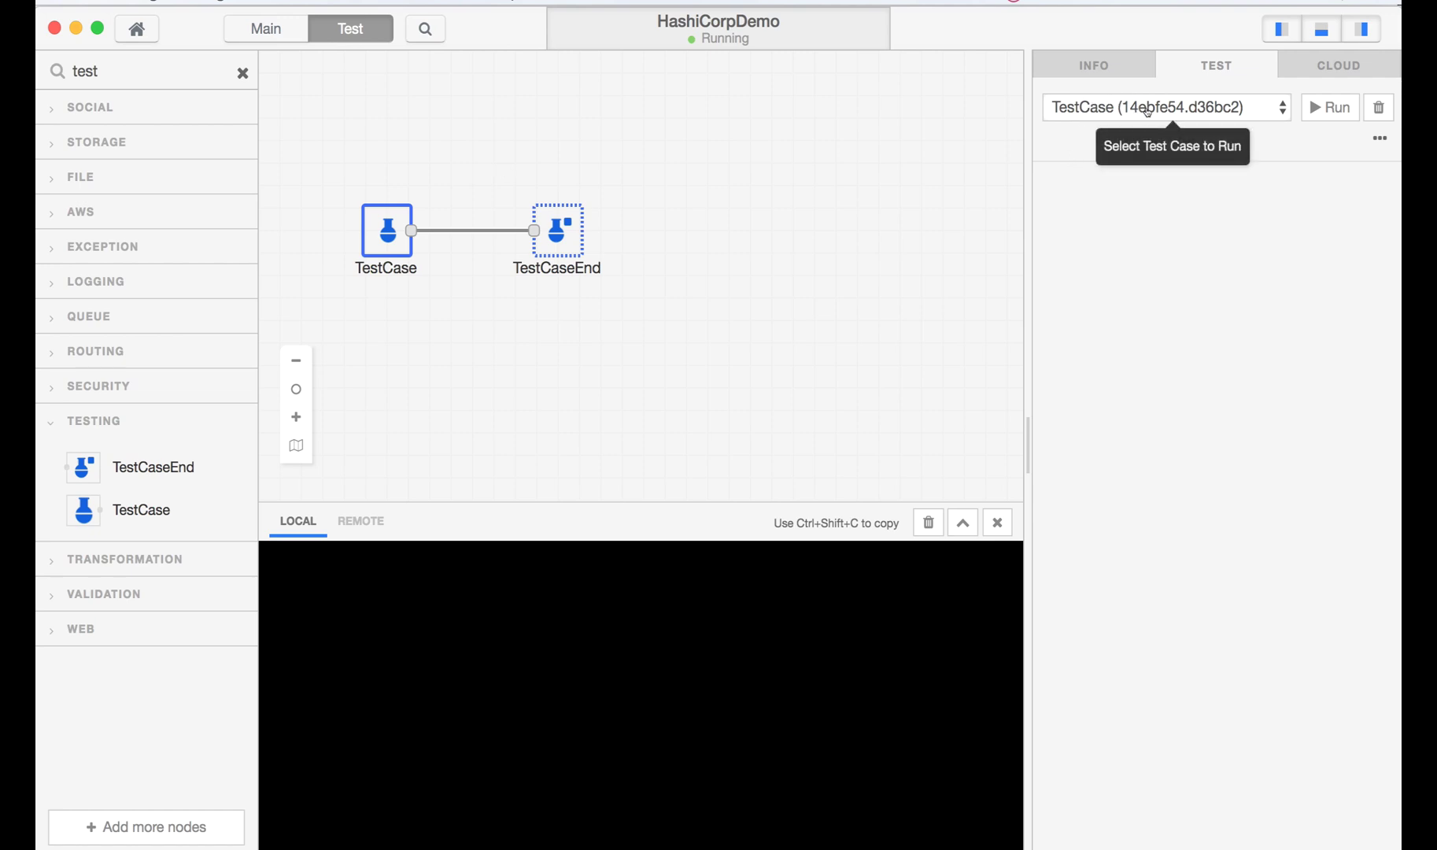
# - Run the test case, review its 200 OK response and node traces, then return to Main
pyautogui.click(1315, 115)
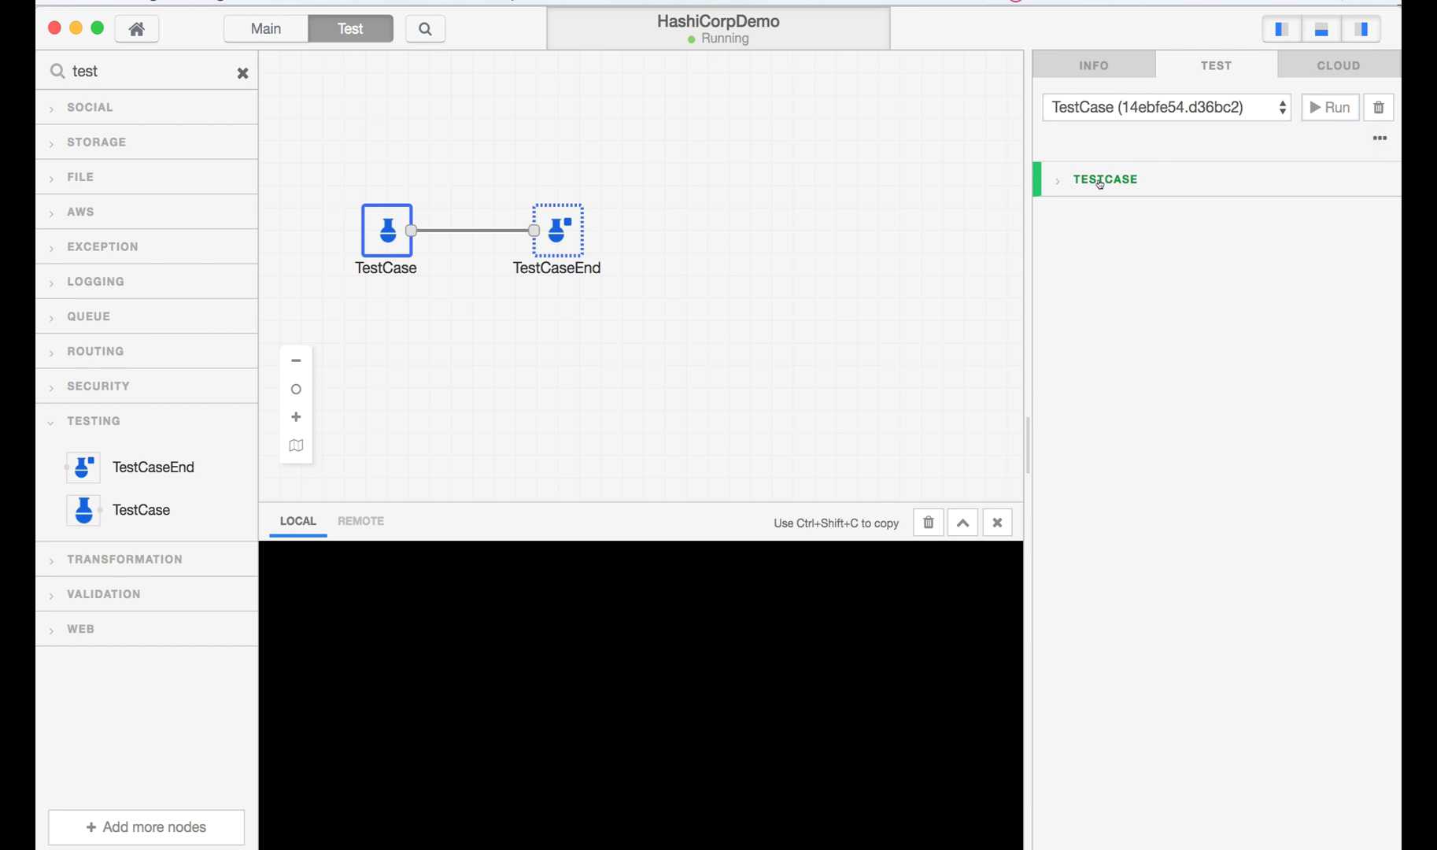
pyautogui.click(1100, 184)
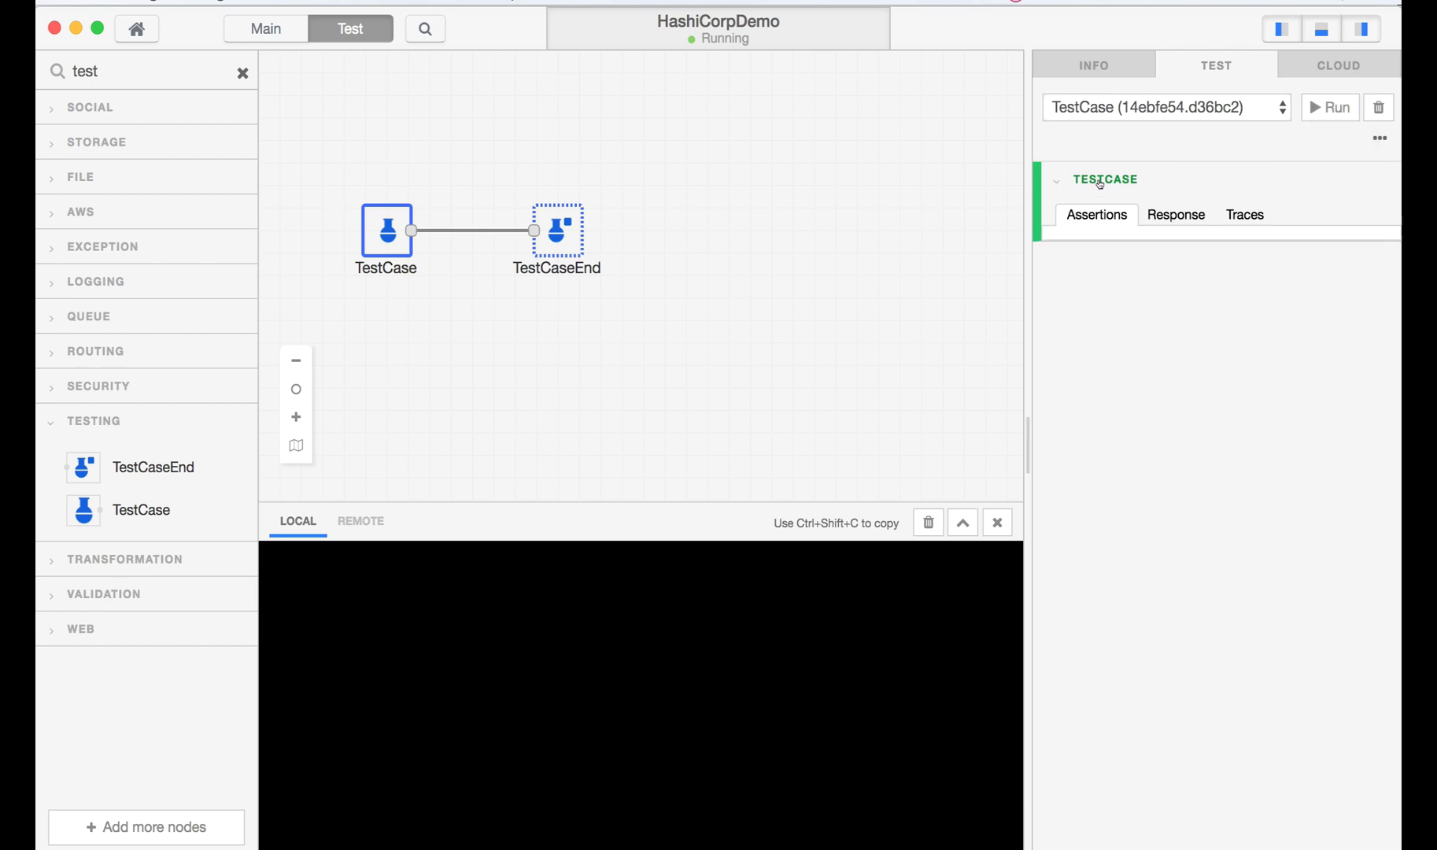
pyautogui.click(1158, 216)
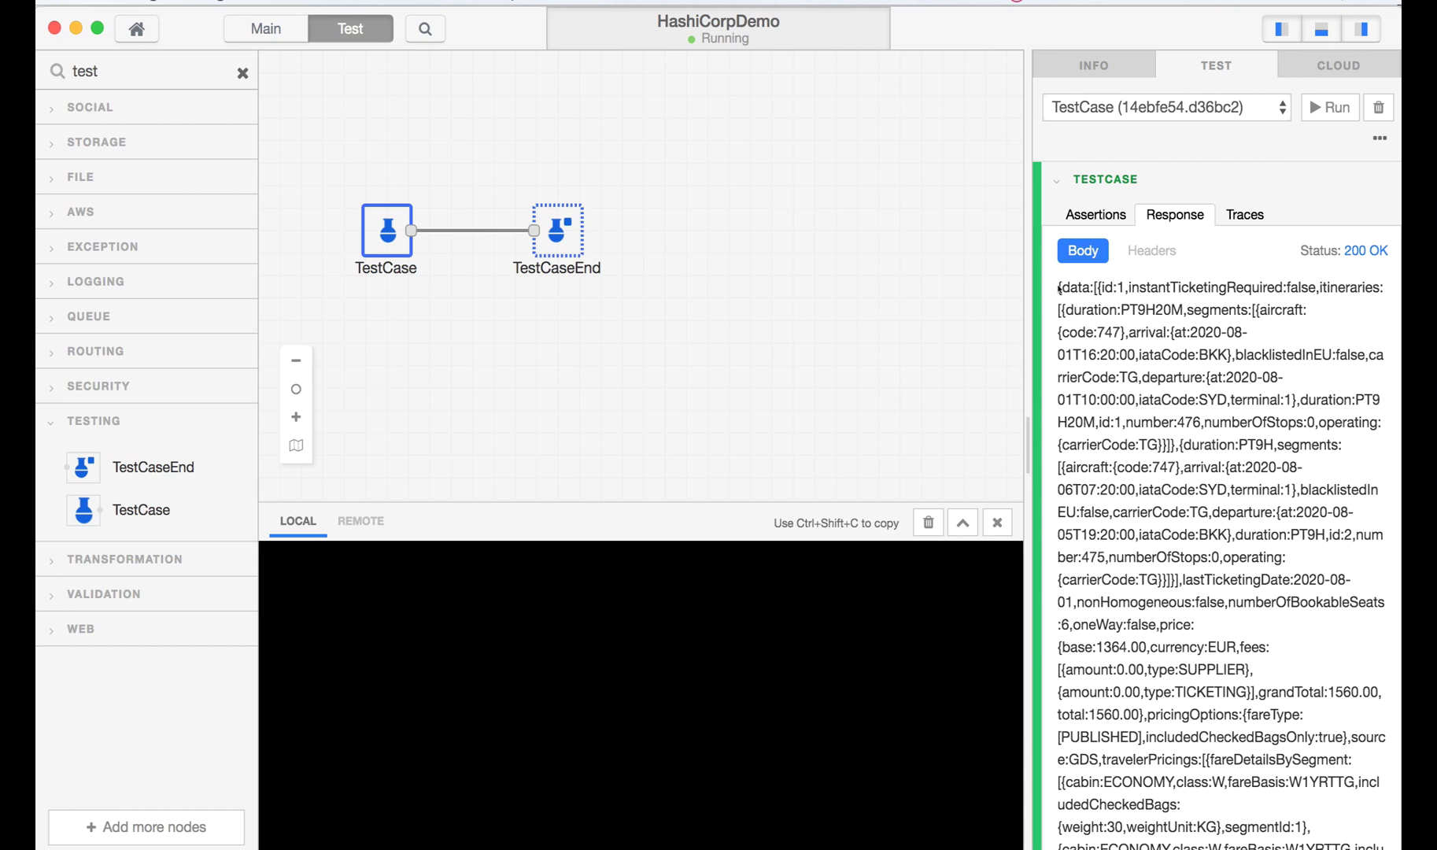
pyautogui.click(1223, 213)
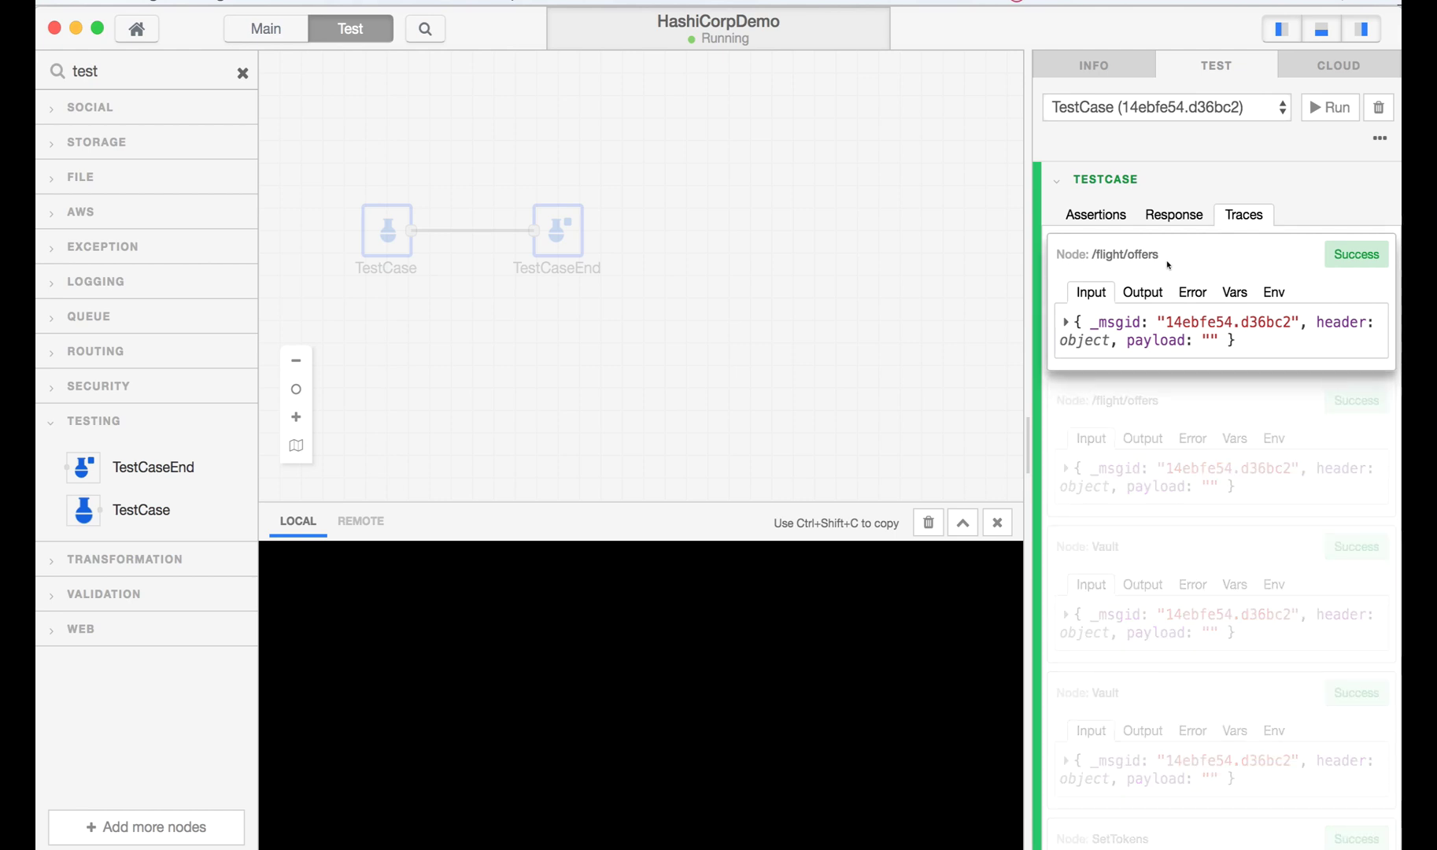
pyautogui.click(264, 33)
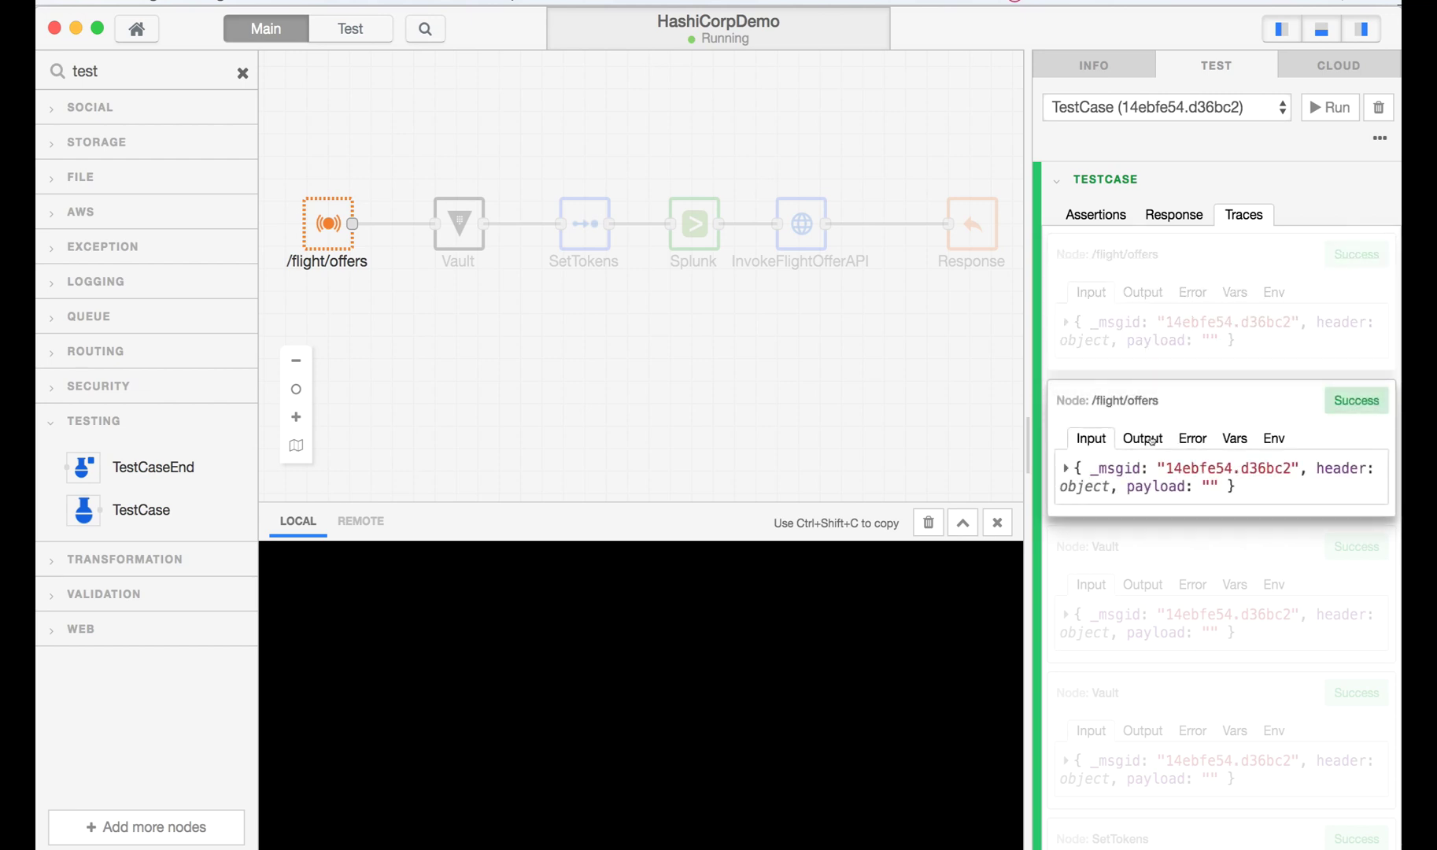
# - Expand the Vault trace output through payload, Vault and result to reveal apitoken and splunktoken
pyautogui.click(1137, 588)
pyautogui.click(1061, 615)
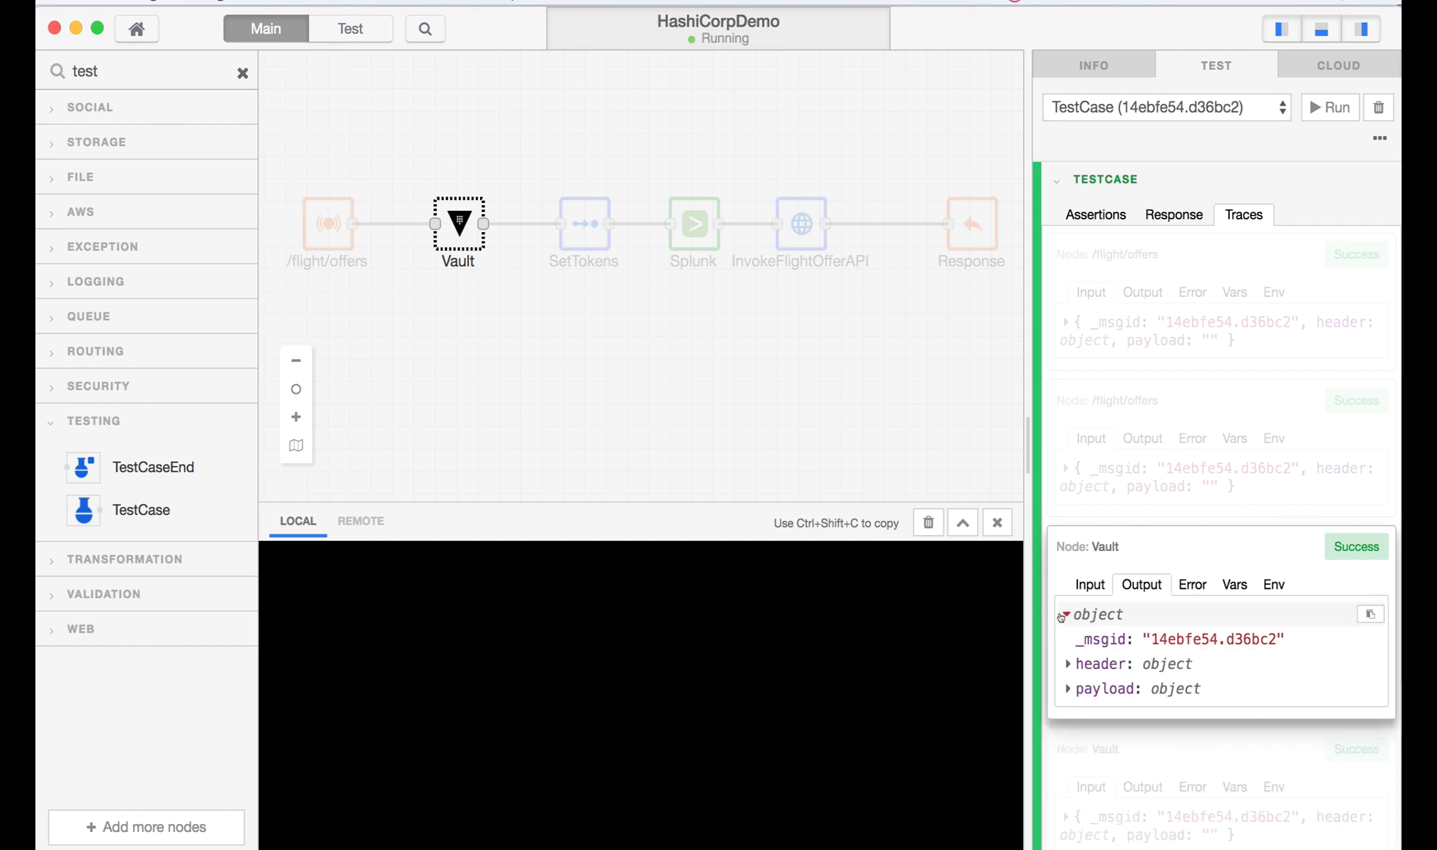
pyautogui.click(1062, 690)
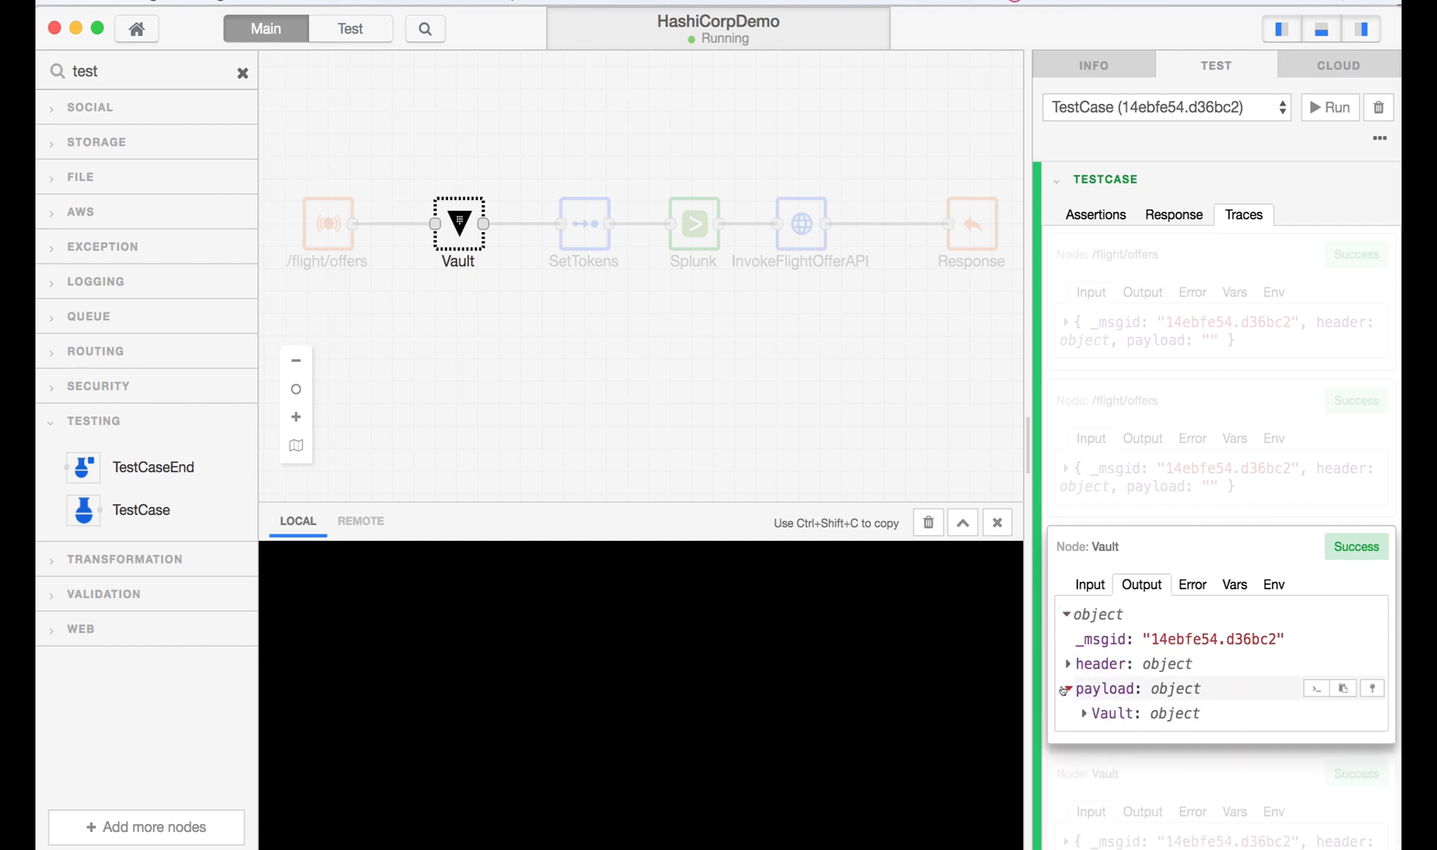
pyautogui.scroll(-3, 1078, 689)
pyautogui.click(1081, 573)
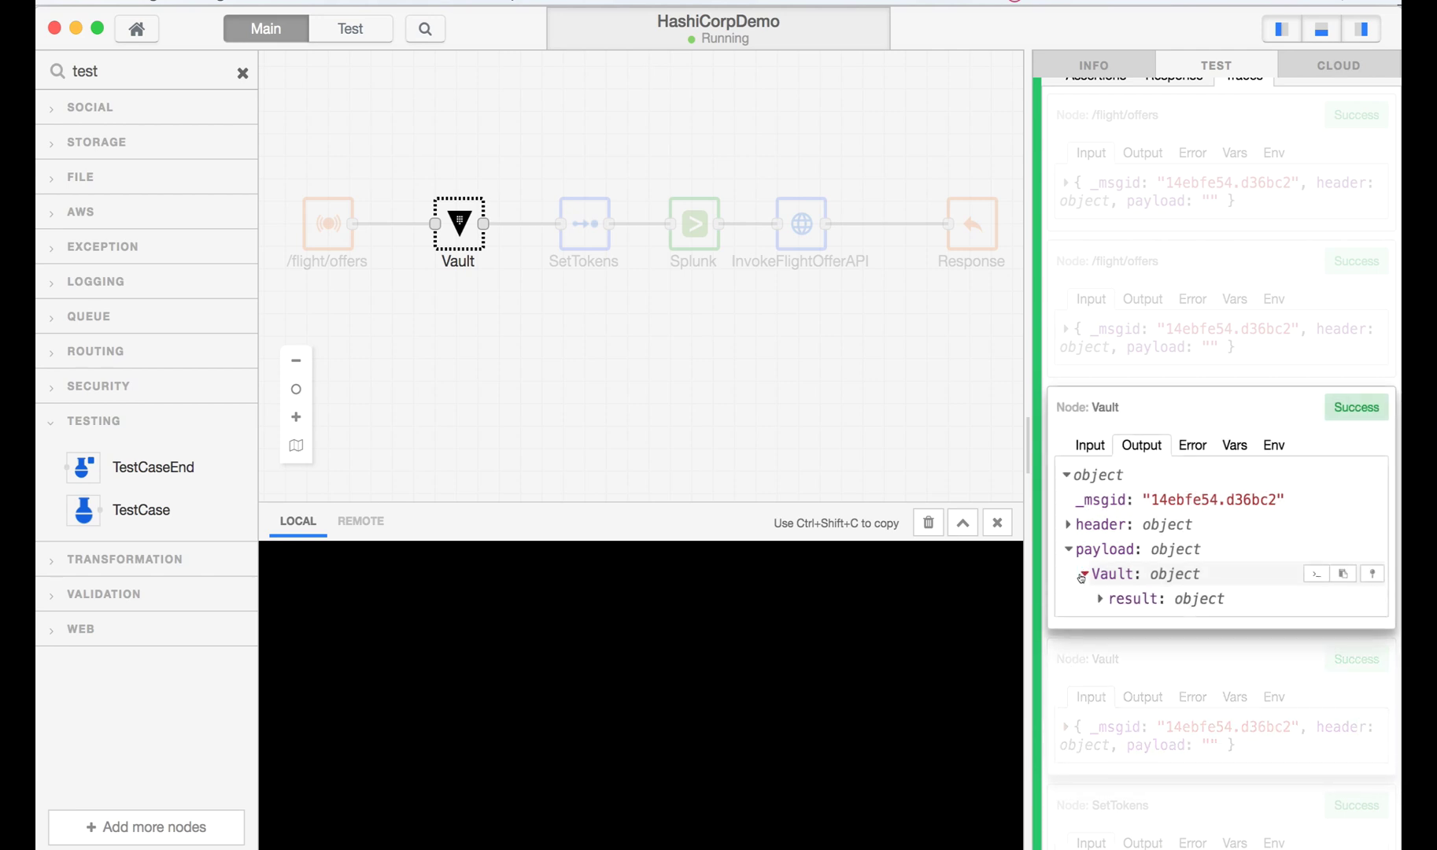
pyautogui.click(1100, 598)
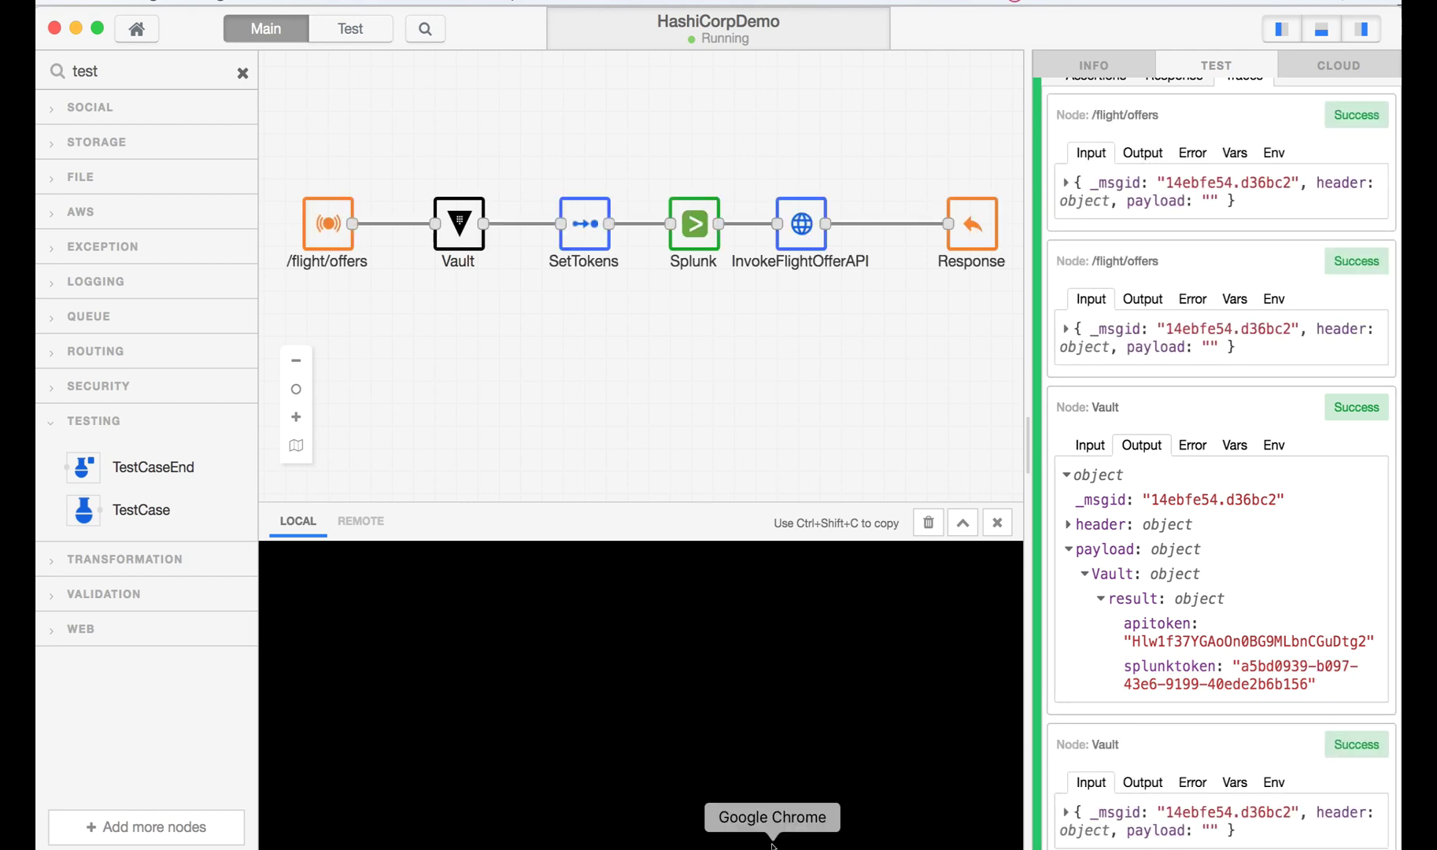
pyautogui.press('super+Tab')
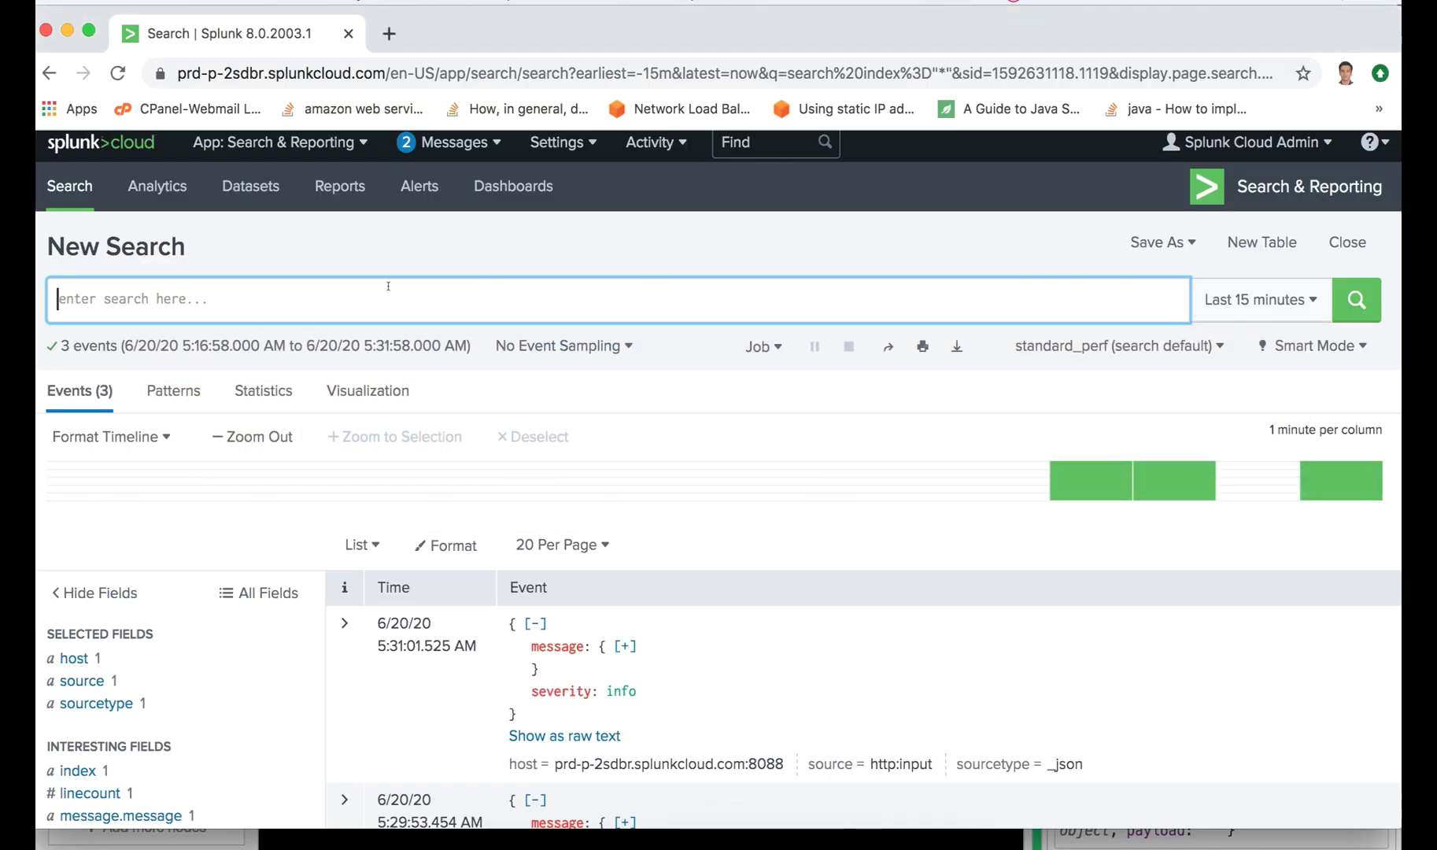
# - Search index="*" in Splunk Cloud and confirm the newest event's message reads Flight Log Entry
pyautogui.write('index')
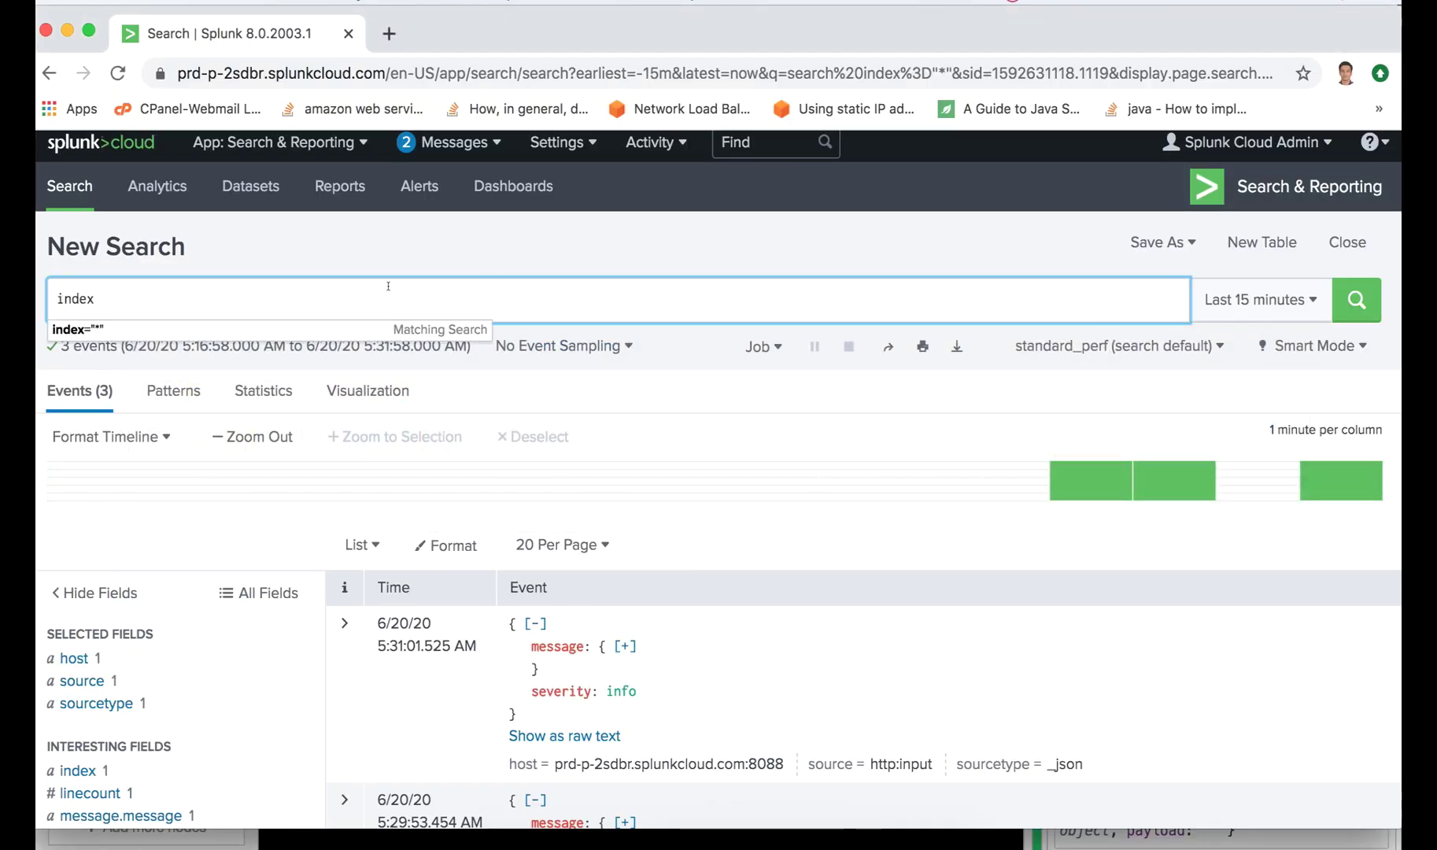
pyautogui.write('="*"')
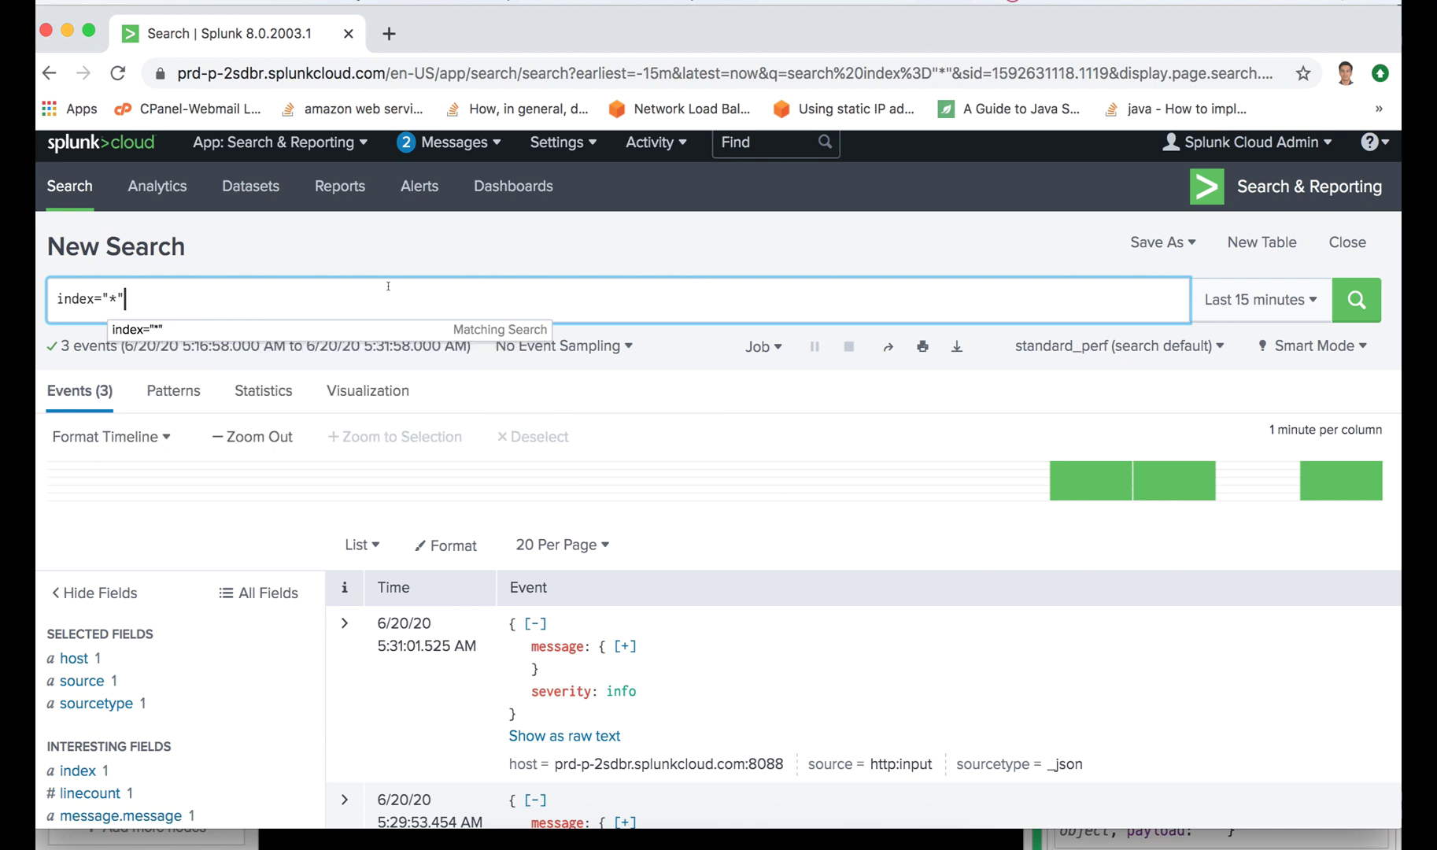
pyautogui.click(1351, 300)
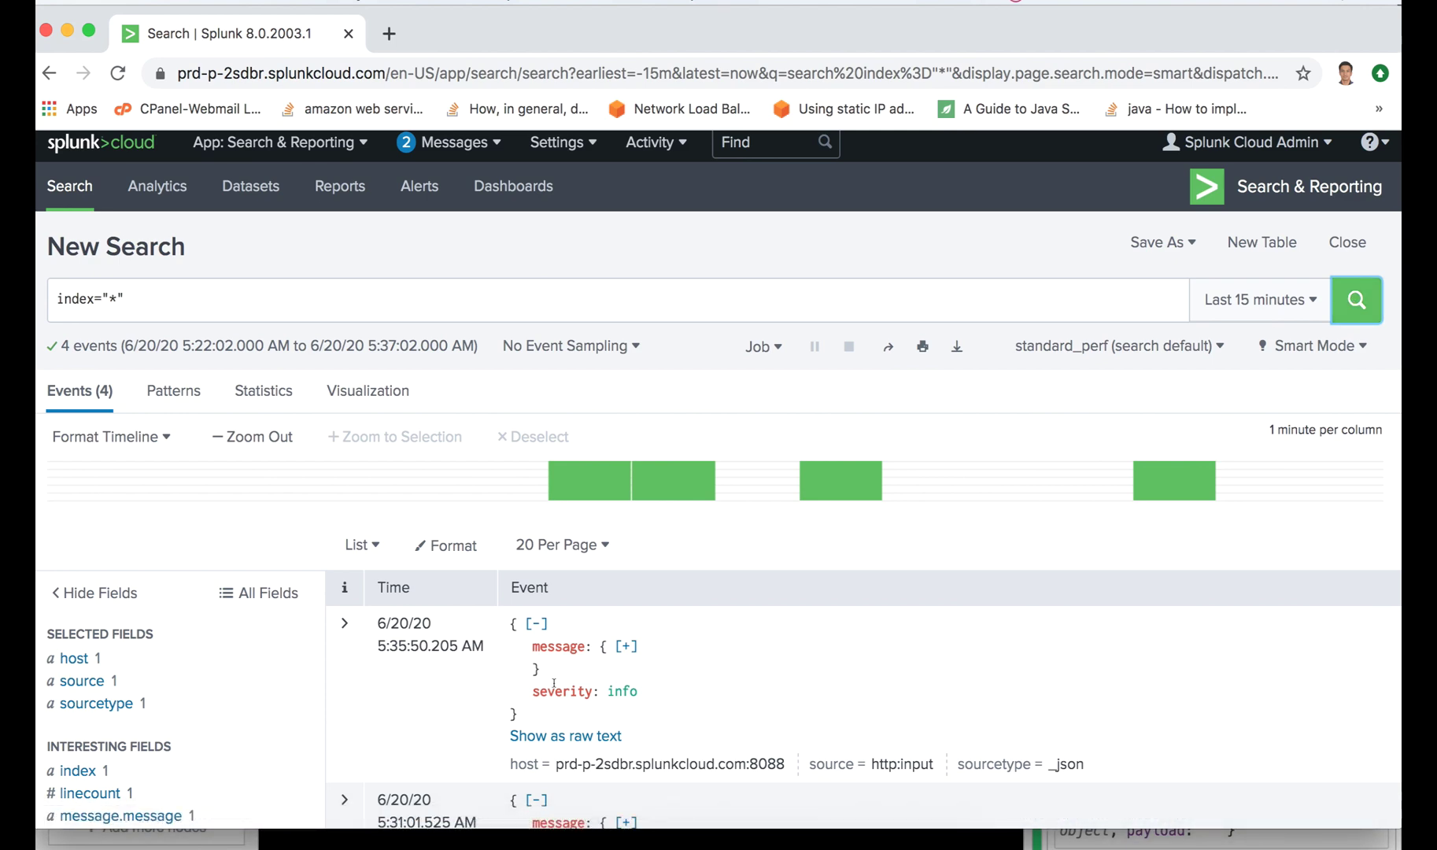
pyautogui.click(618, 646)
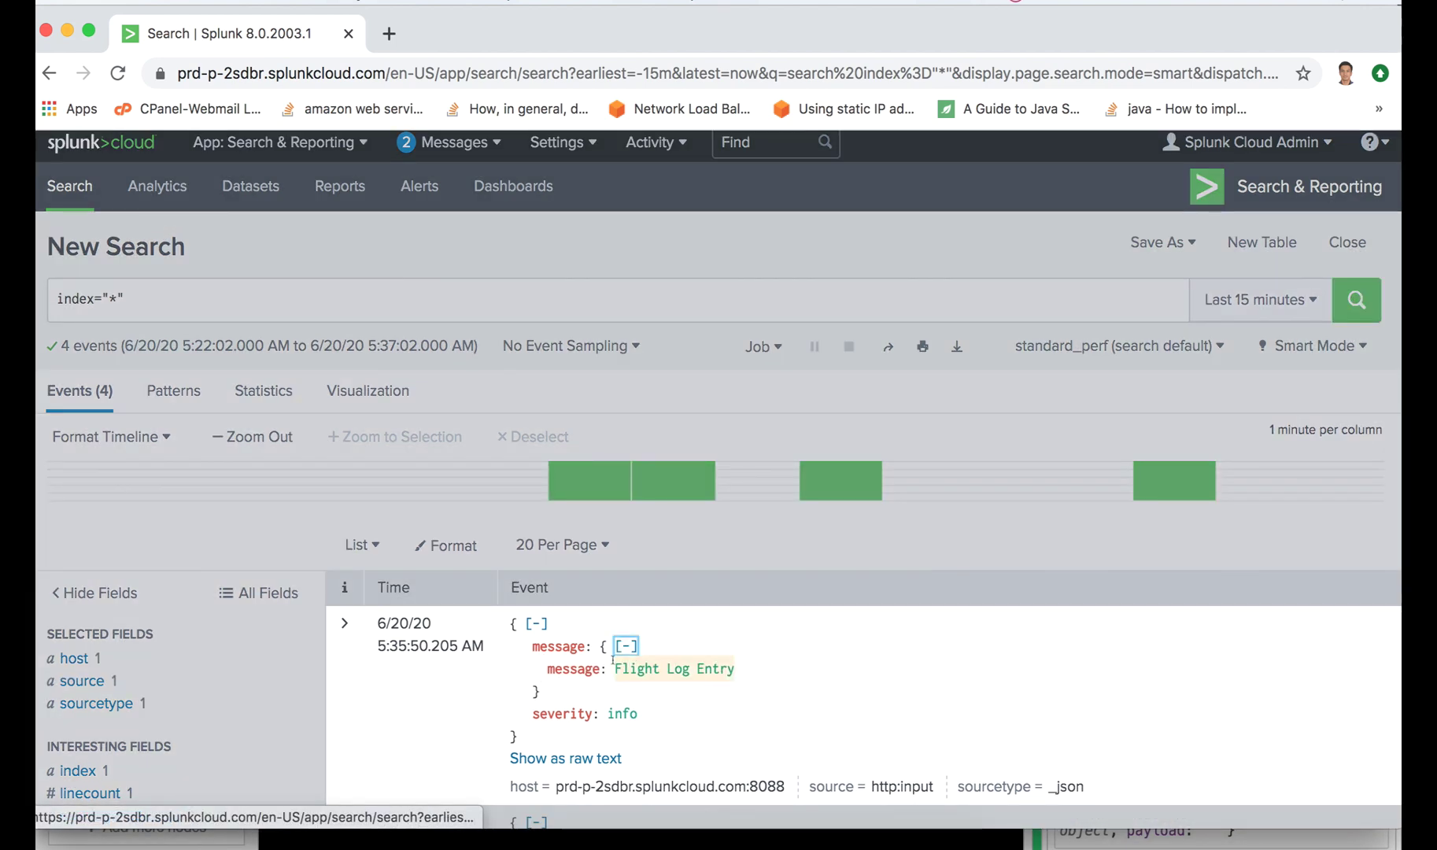
pyautogui.moveTo(614, 669); pyautogui.dragTo(728, 670)
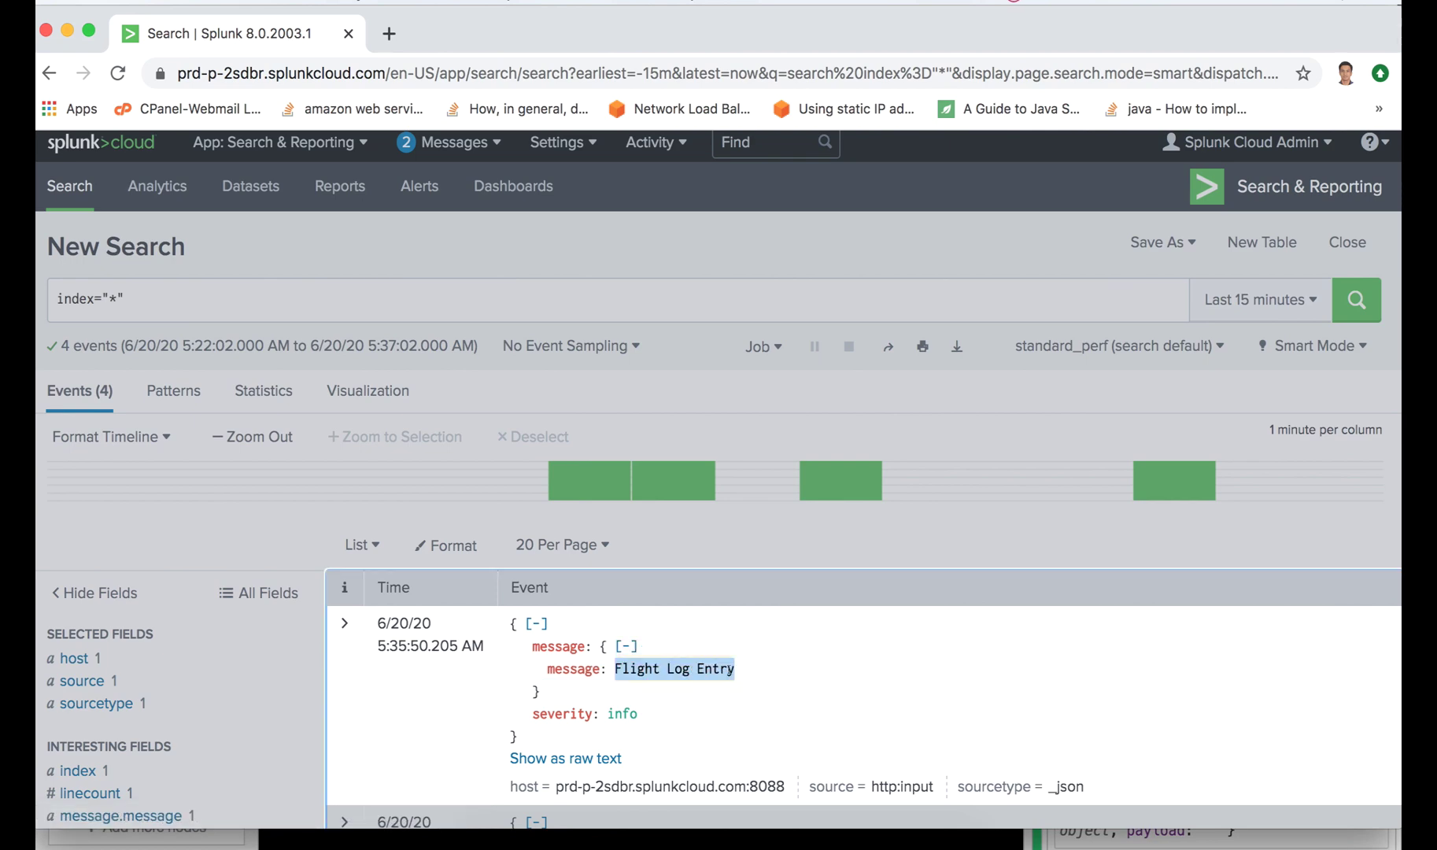
pyautogui.press('super+Tab')
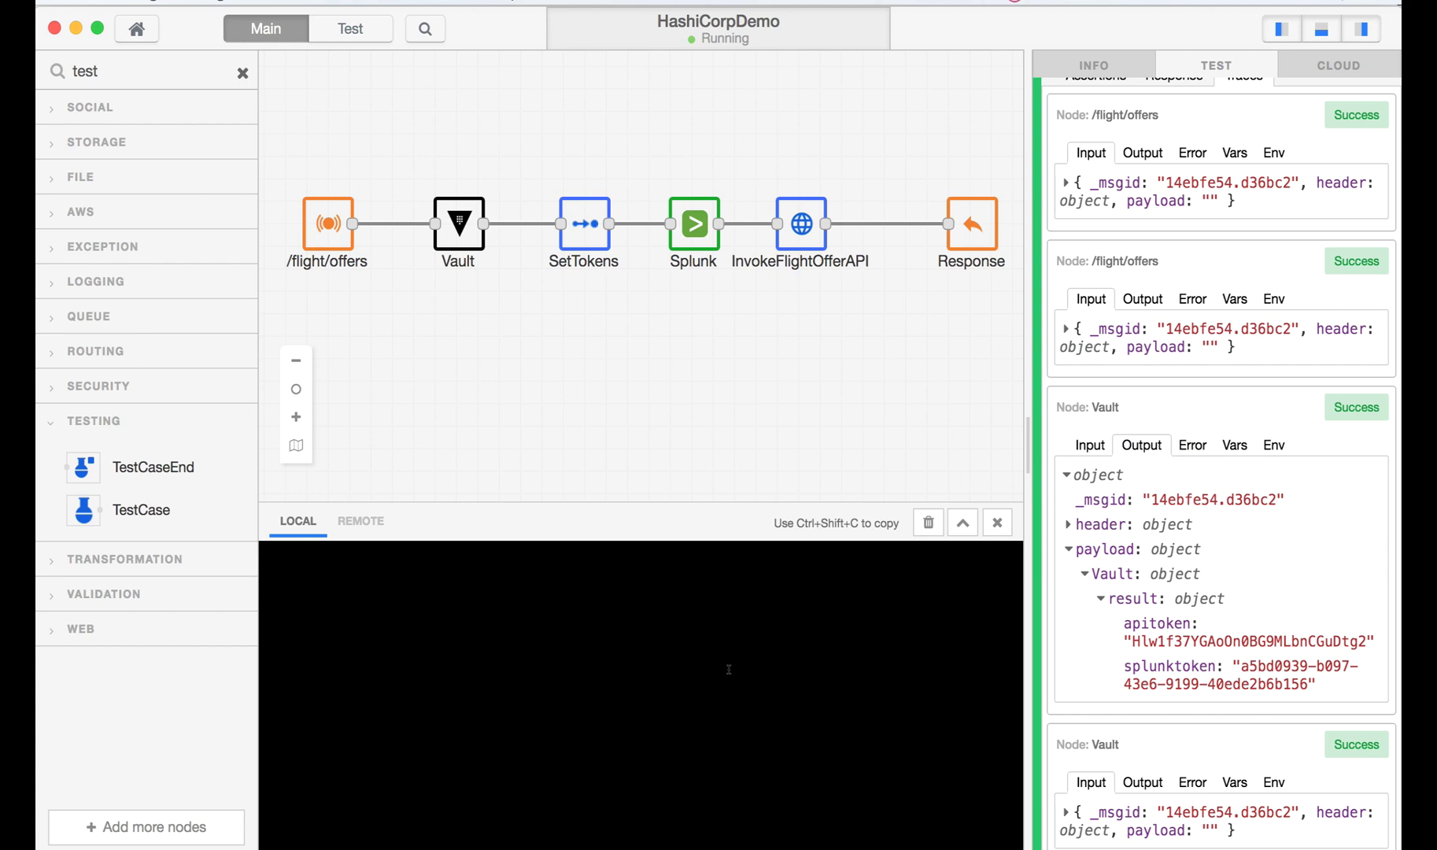